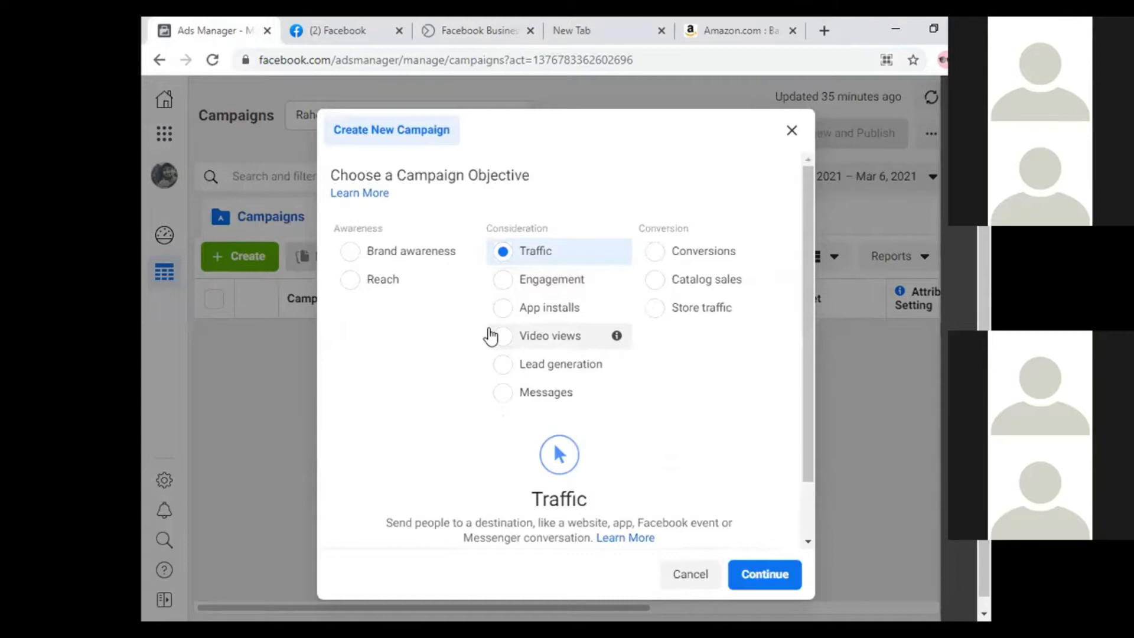
Proceed with the new campaign using the Traffic objective, leaving the optional campaign name unset
scroll(508, 425, "down", 2)
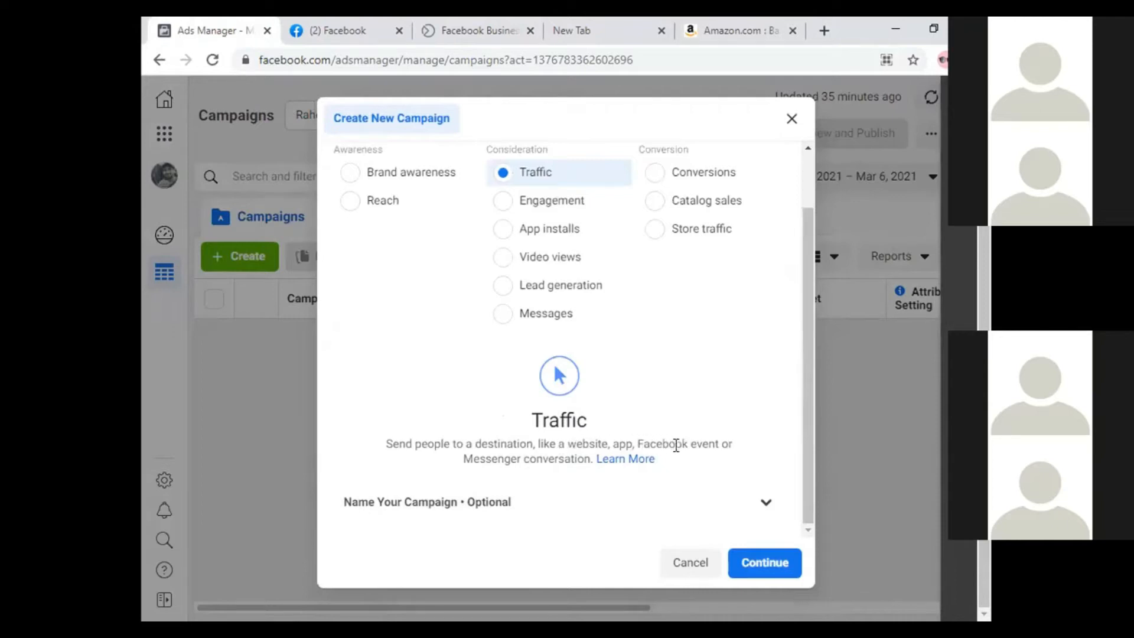
left_click_drag(480, 461, 572, 444)
left_click(550, 460)
left_click(479, 442)
left_click(765, 563)
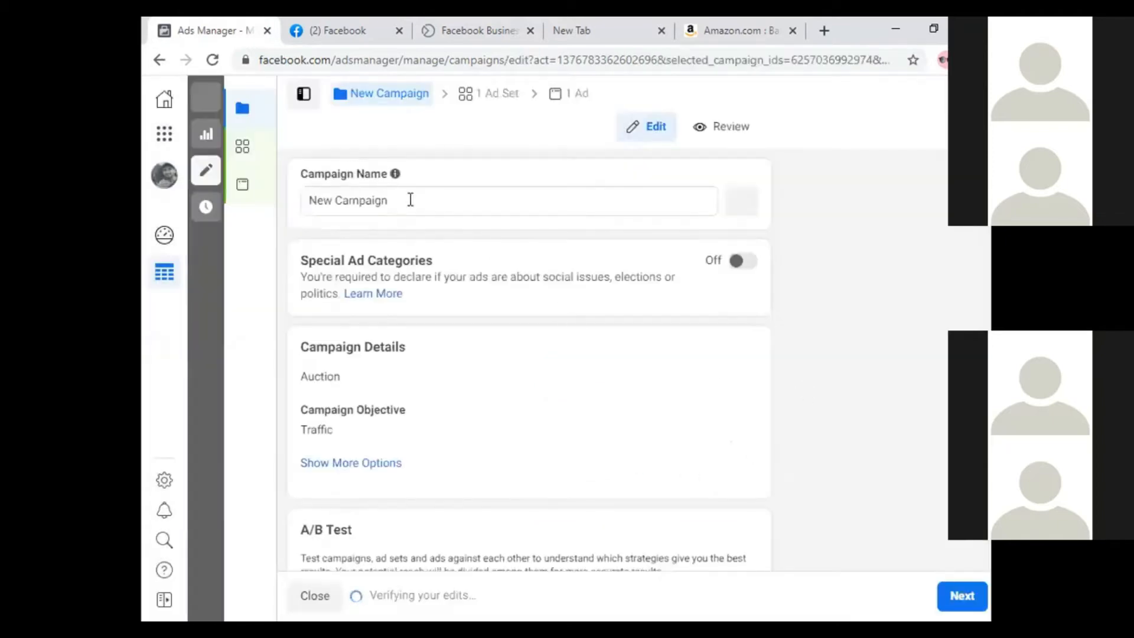
Name the campaign "Baby Kneeler product - landing page target"
type("B")
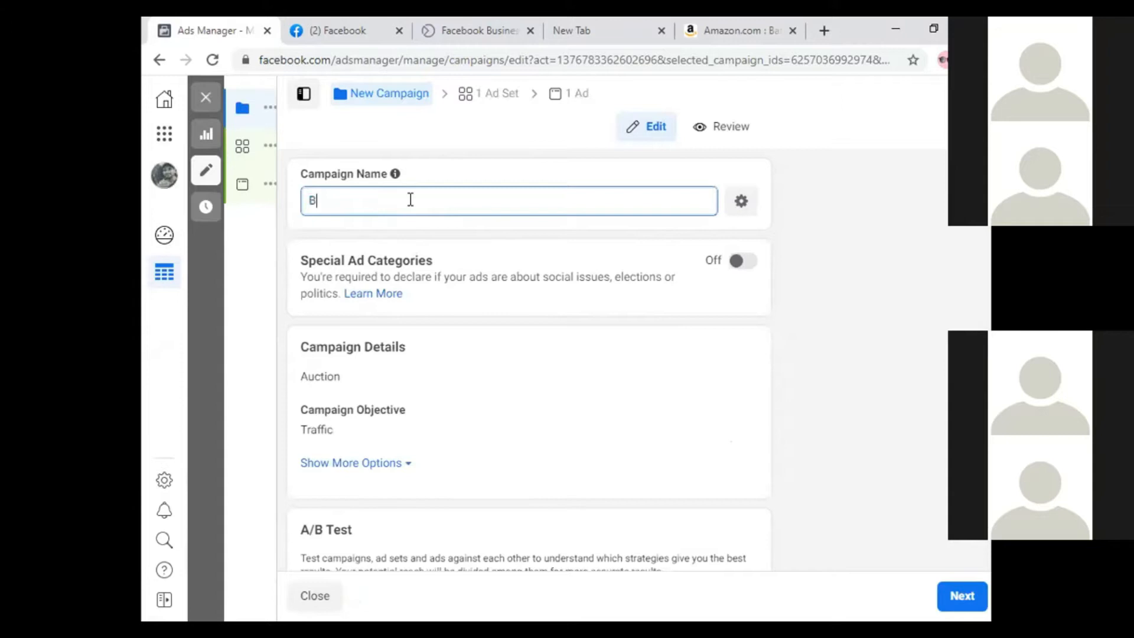
type("aby Kneeler product - landing page ta")
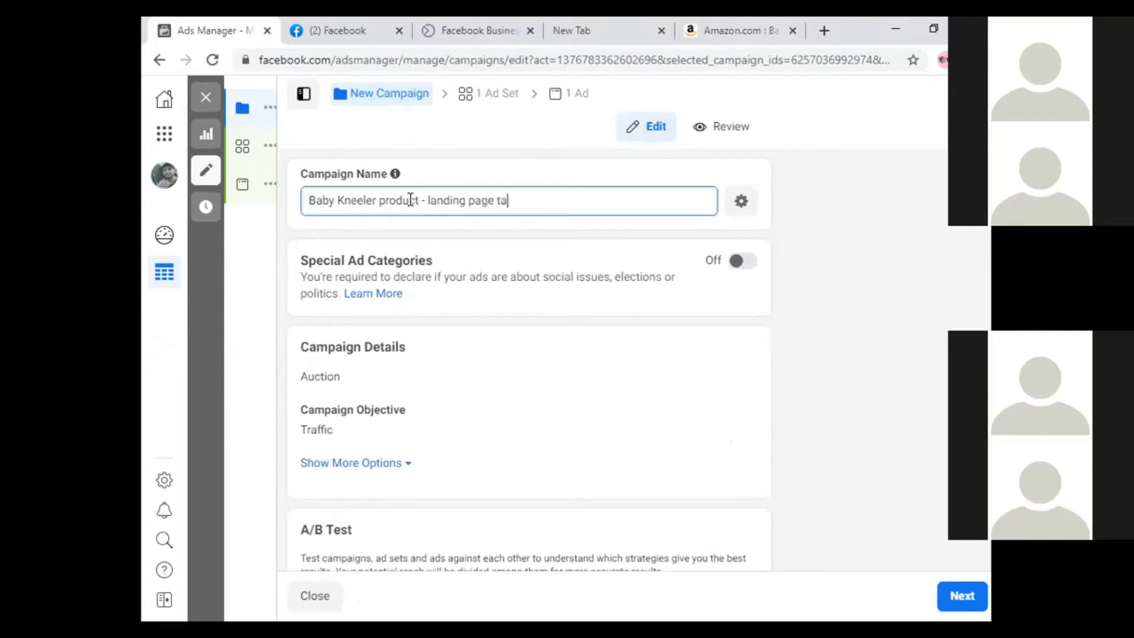
type("rget")
Replace the whole campaign name with "landing page target"
key("ctrl+a")
type("landing ")
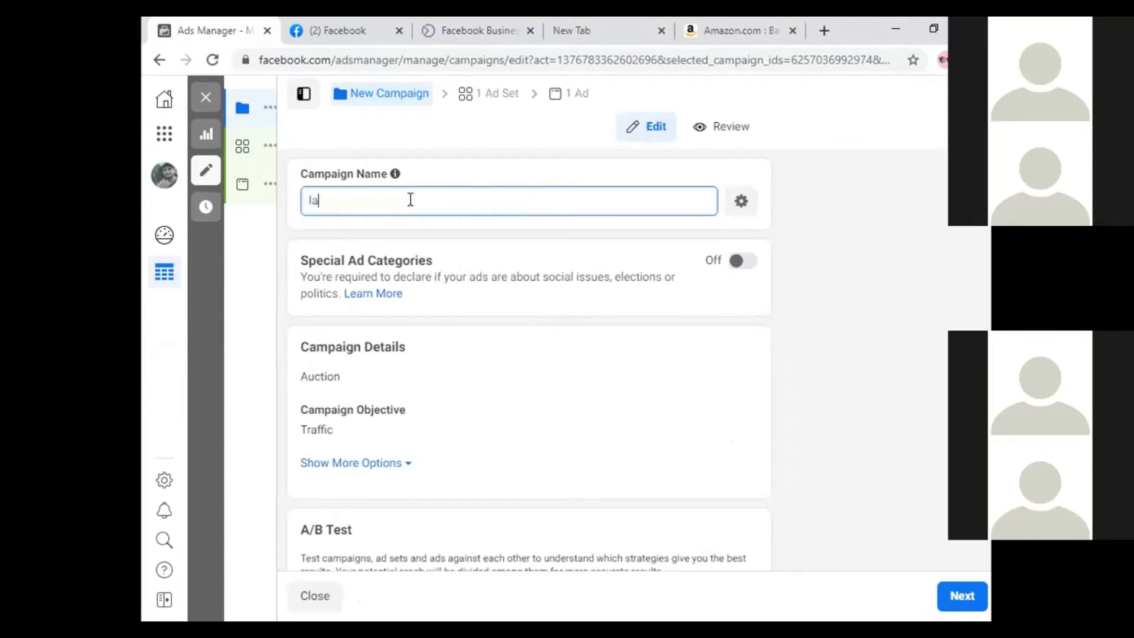
type("page target")
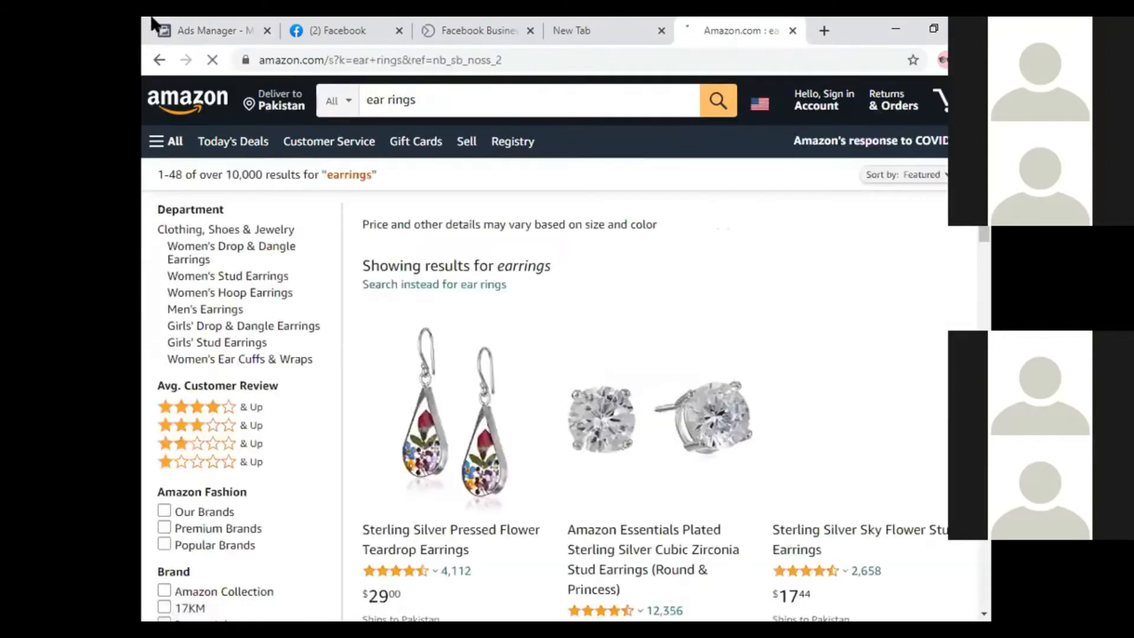
Change the ending of the campaign name so that it reads "landing page for earing, -"
left_click(208, 31)
key("BackSpace")
key("BackSpace")
key("BackSpace")
key("BackSpace")
key("BackSpace")
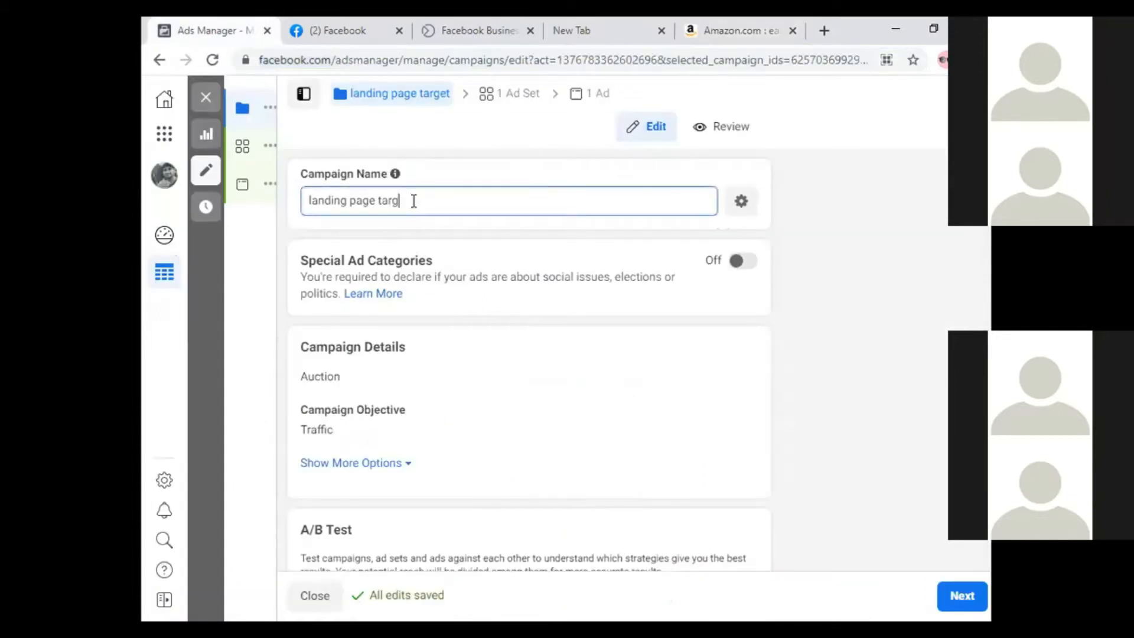
key("BackSpace")
type("for ear")
type("ling")
key("BackSpace")
key("BackSpace")
key("BackSpace")
key("BackSpace")
key("BackSpace")
type("ing, -")
key("ctrl+a")
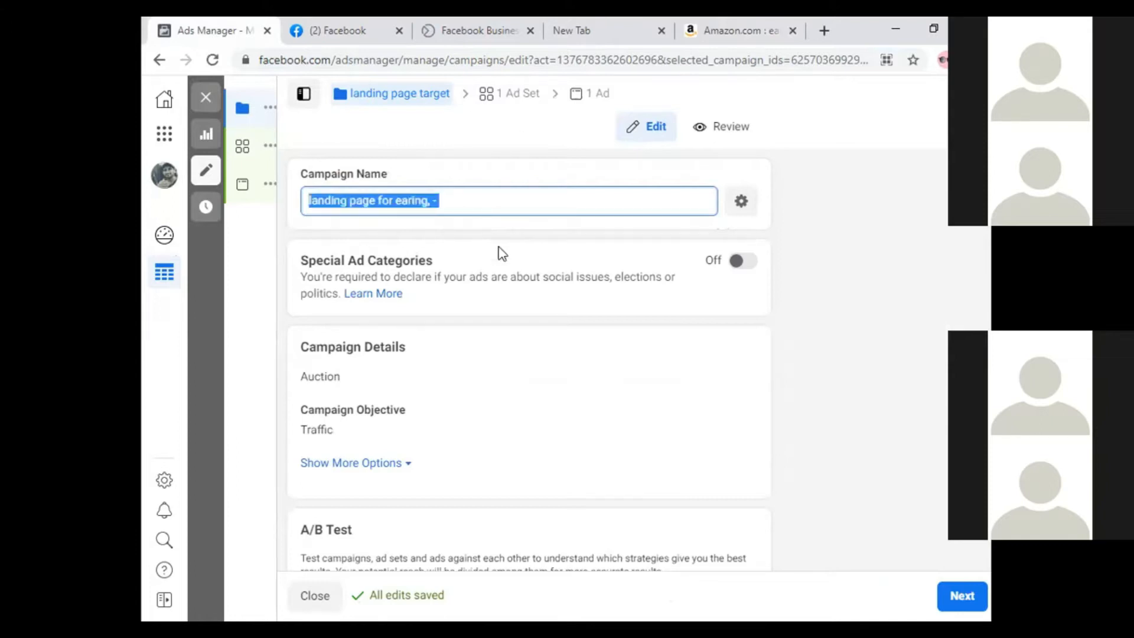
Turn the Special Ad Categories declaration on and switch it back off
scroll(506, 304, "down", 2)
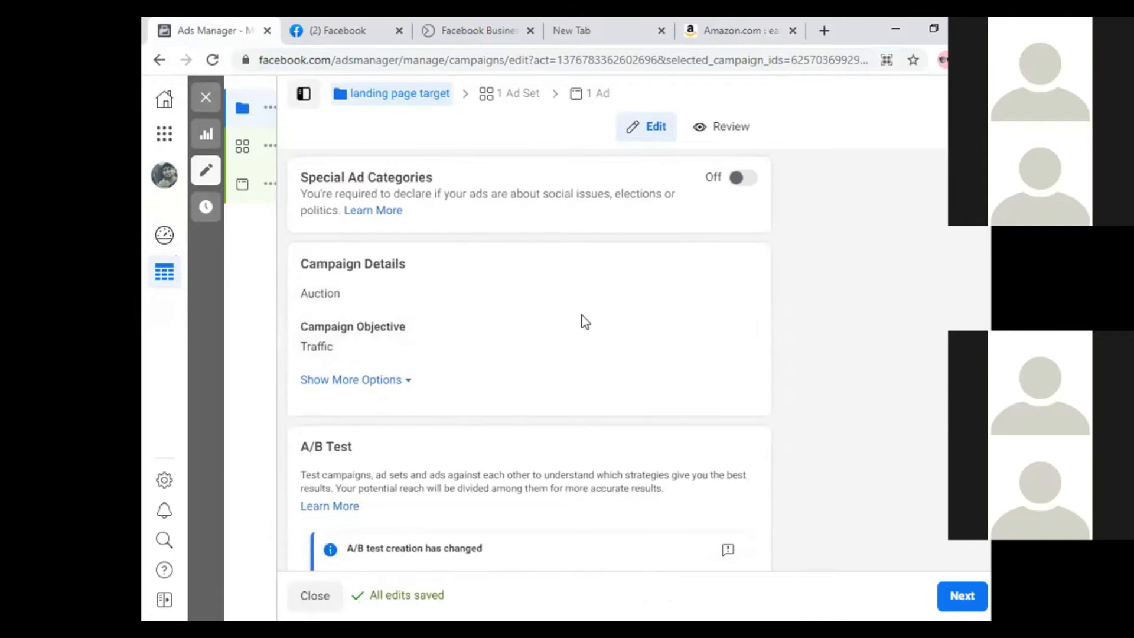
scroll(591, 283, "up", 2)
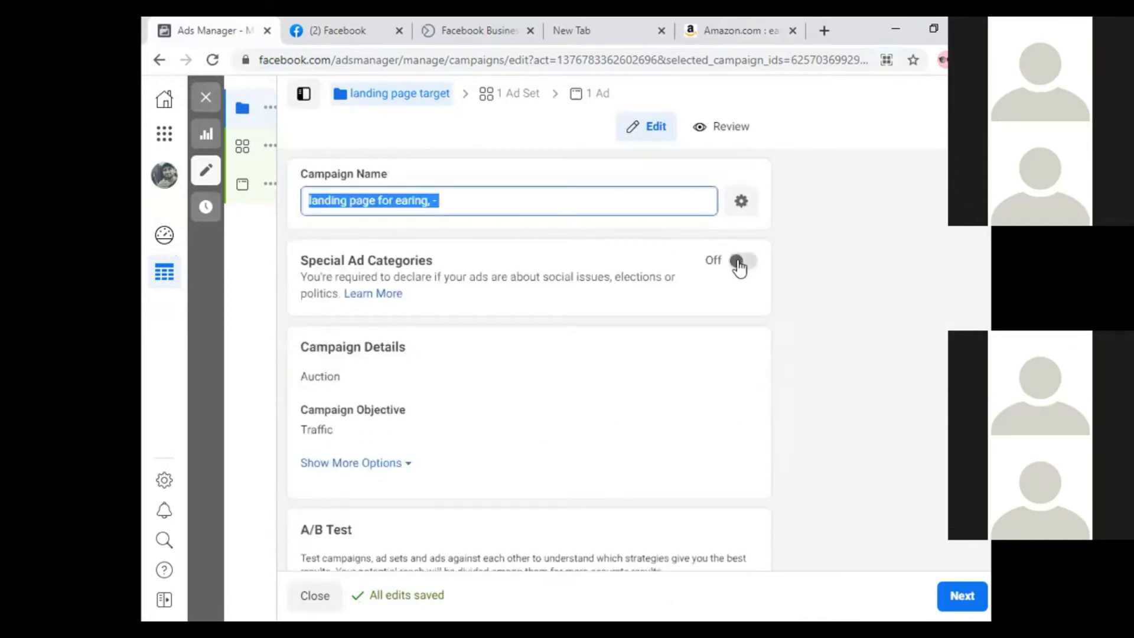
left_click(739, 263)
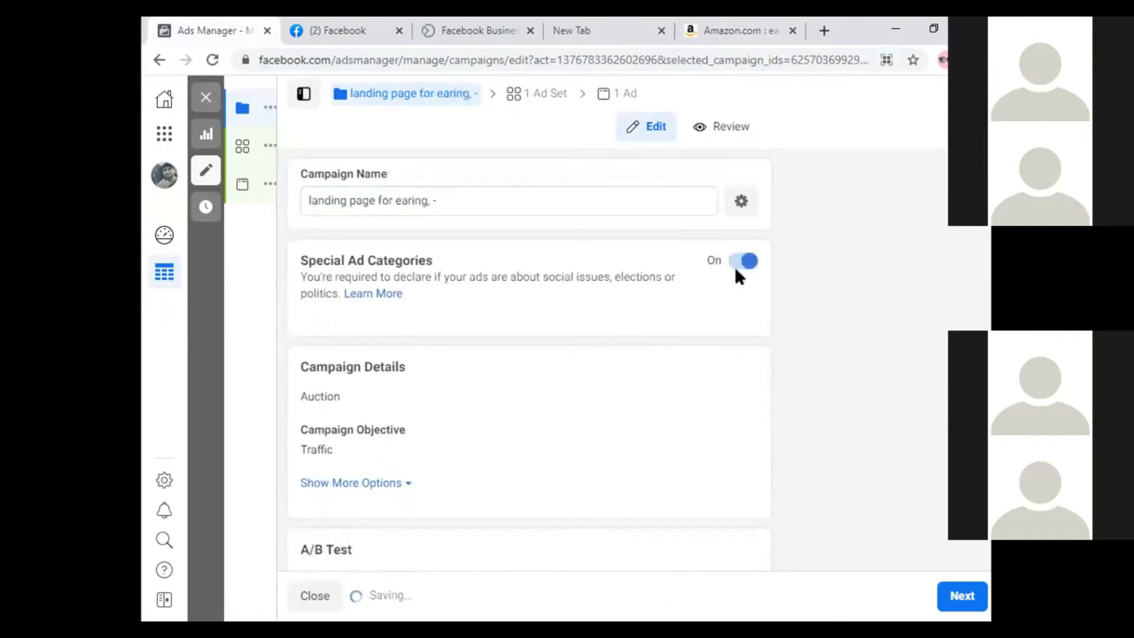
left_click(740, 264)
left_click_drag(445, 275, 509, 273)
left_click(509, 274)
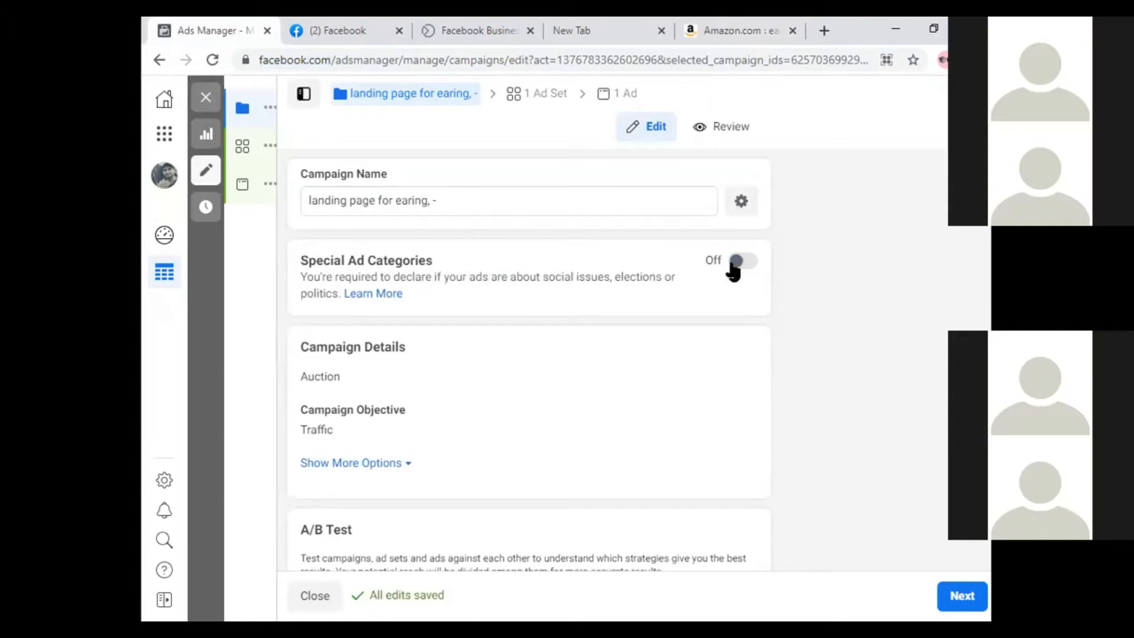
Turn on Campaign Budget Optimization for the campaign and open the budget type choices
scroll(490, 370, "down", 1)
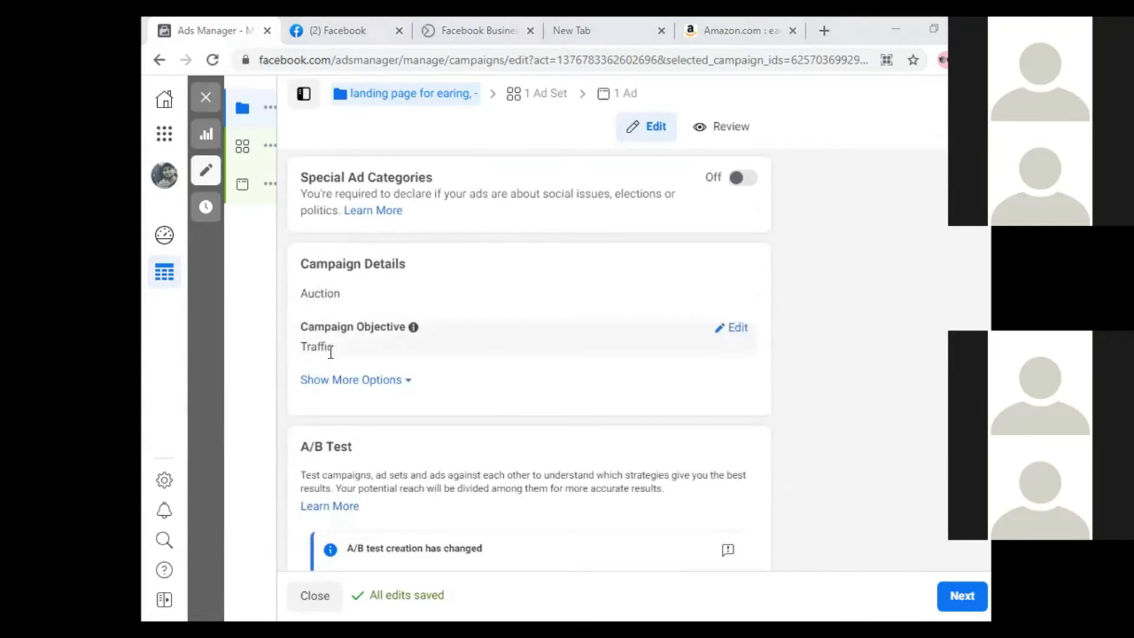
scroll(329, 347, "down", 2)
scroll(431, 248, "down", 3)
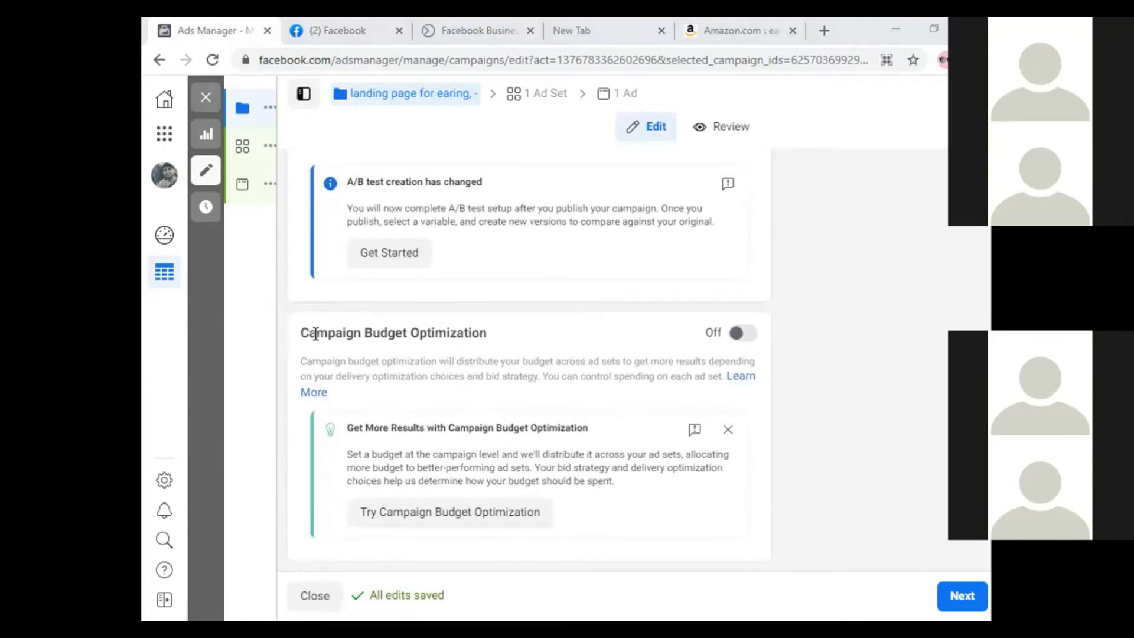
left_click_drag(315, 334, 479, 335)
left_click(450, 334)
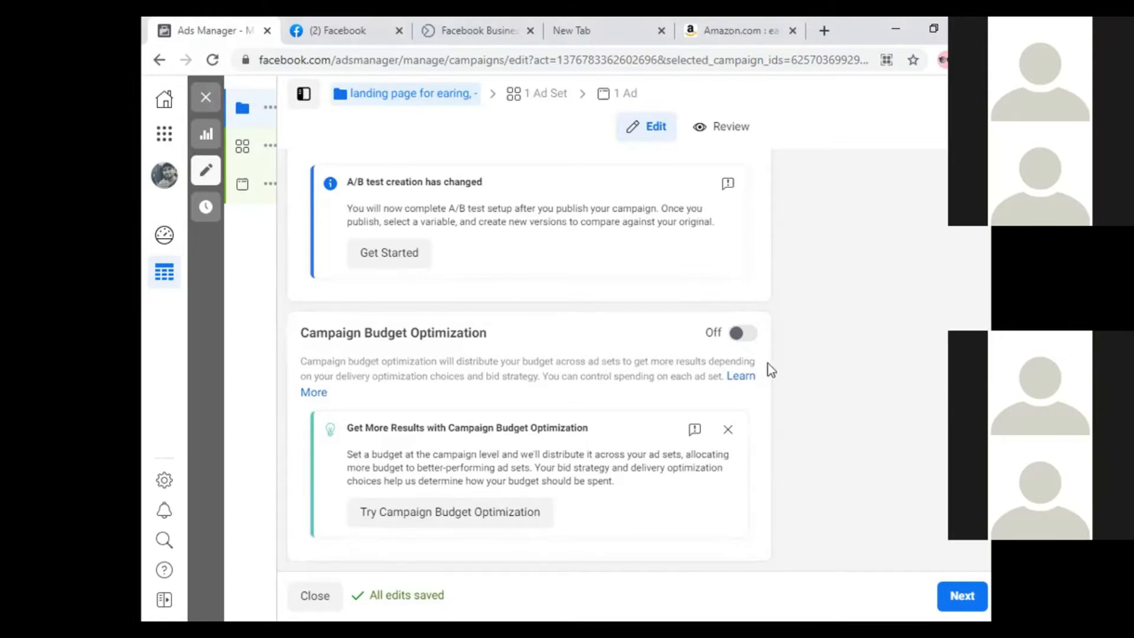
left_click(740, 337)
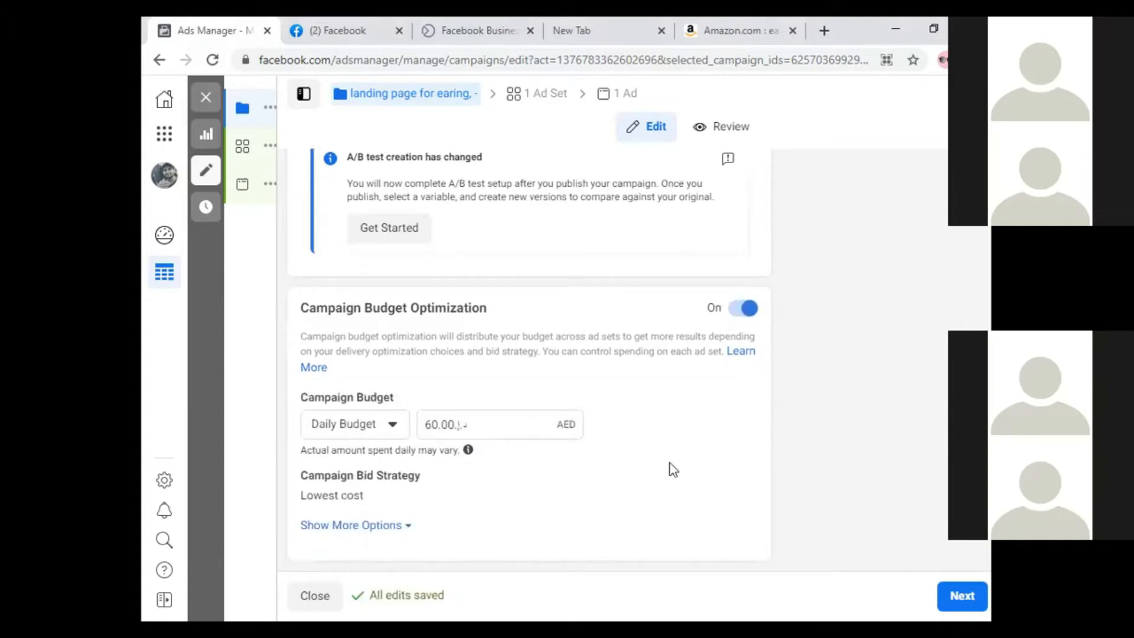
left_click(388, 425)
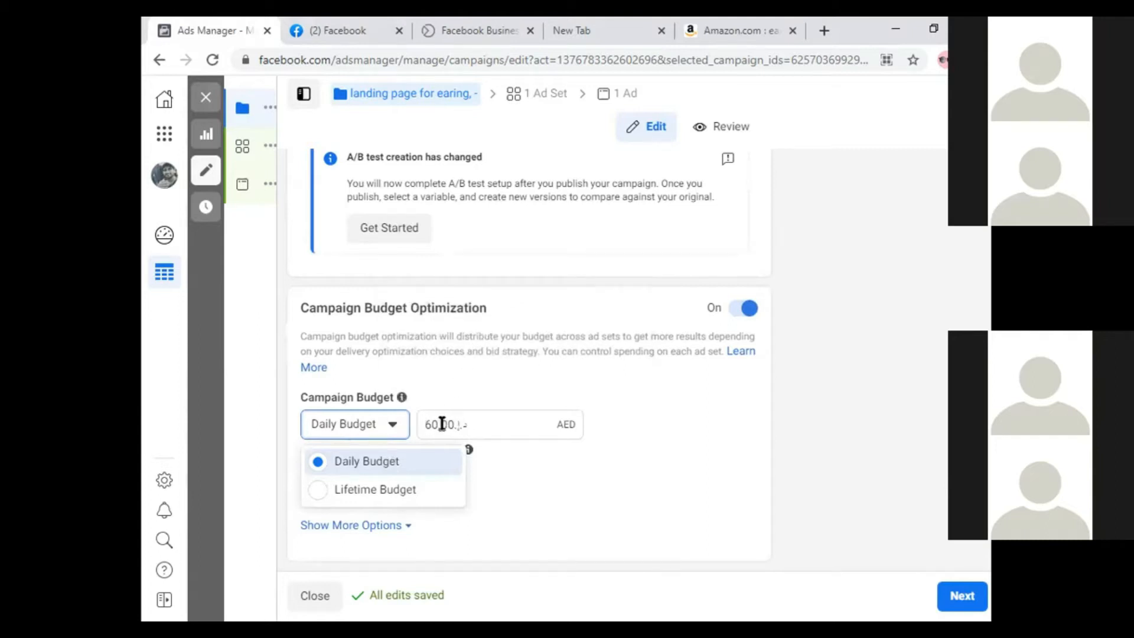
Calculate 60/7 in a new browser tab and return to the campaign's budget type choices
left_click(823, 32)
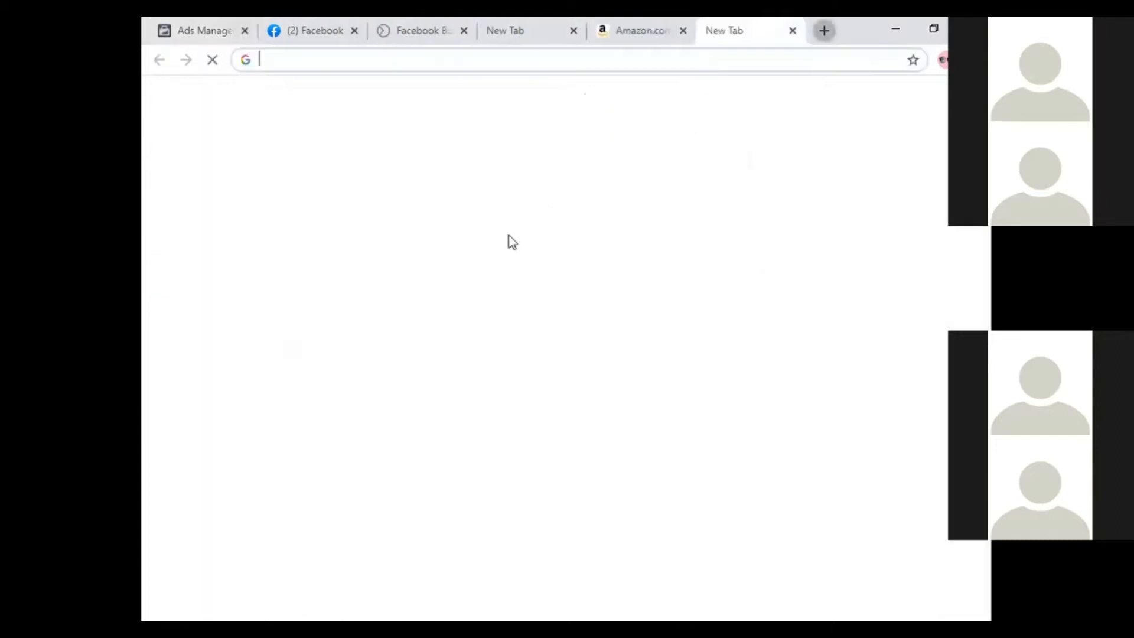
left_click(203, 31)
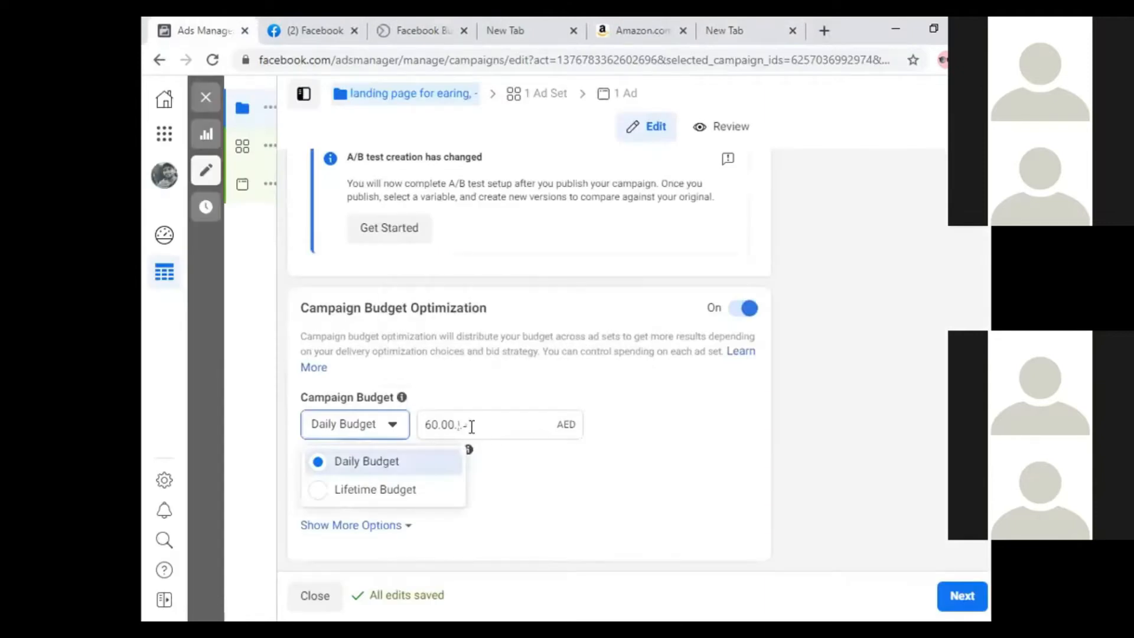
left_click(824, 31)
left_click(744, 60)
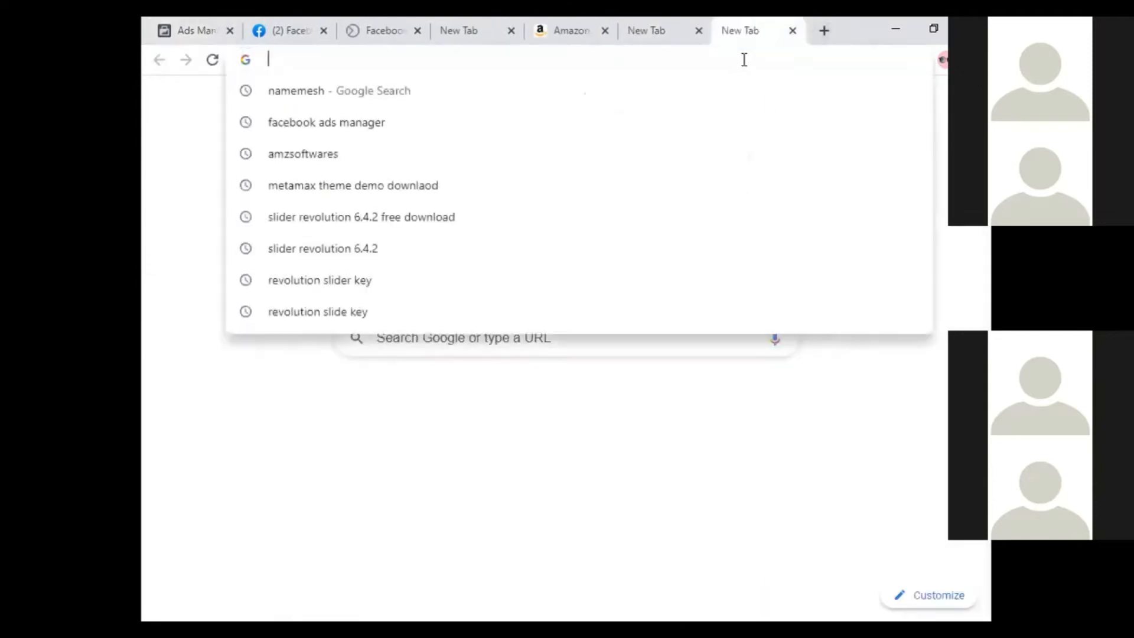
type("60/")
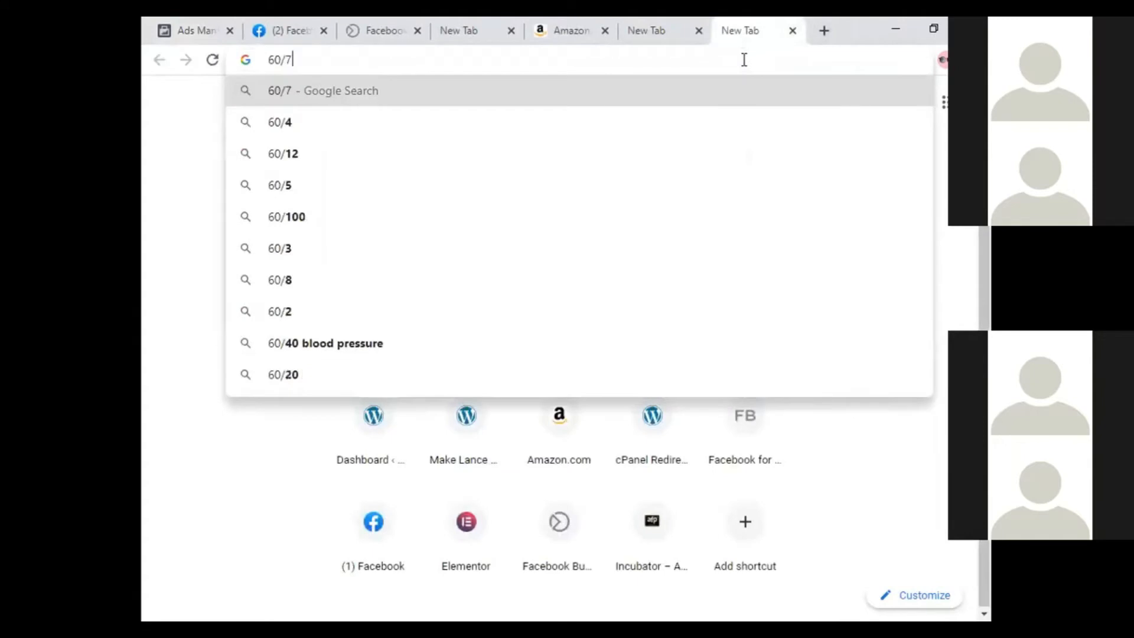
type("7")
key("ctrl+a")
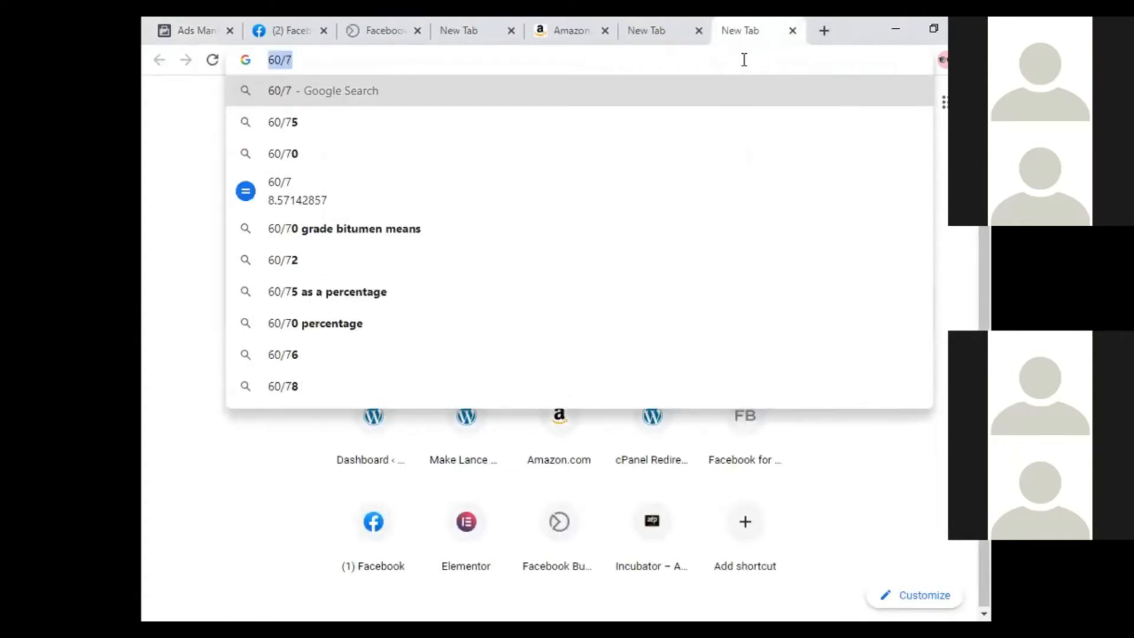
key("ctrl+Tab")
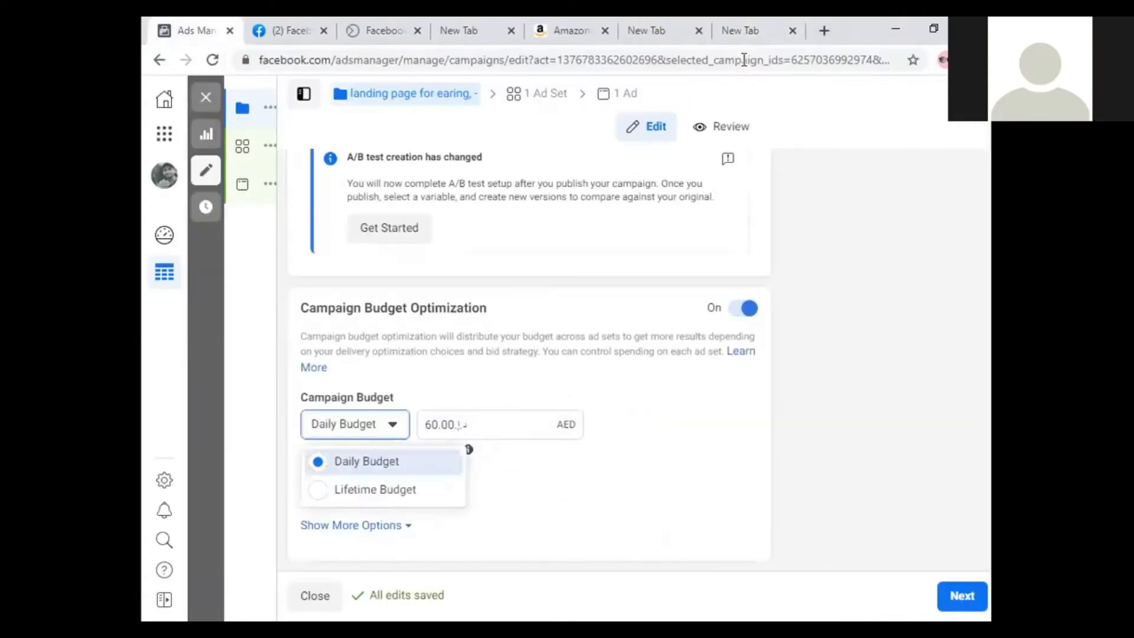
left_click(354, 452)
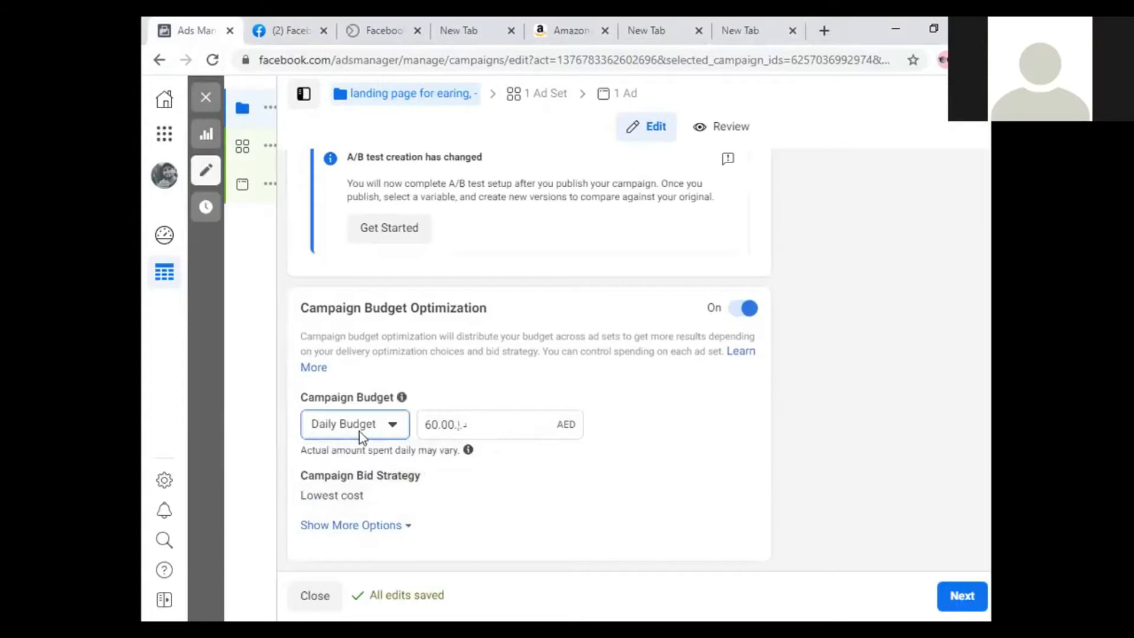
left_click(360, 434)
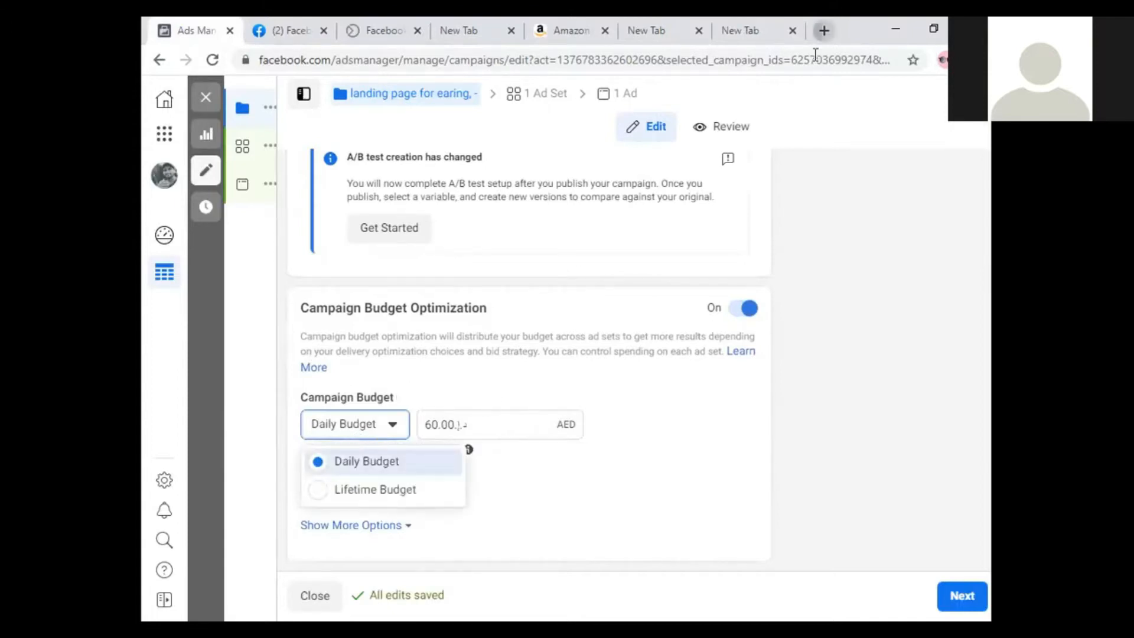
Calculate 150/7 with a Google search in a new browser tab
left_click(824, 30)
type("1450")
key("BackSpace")
key("BackSpace")
key("BackSpace")
type("50")
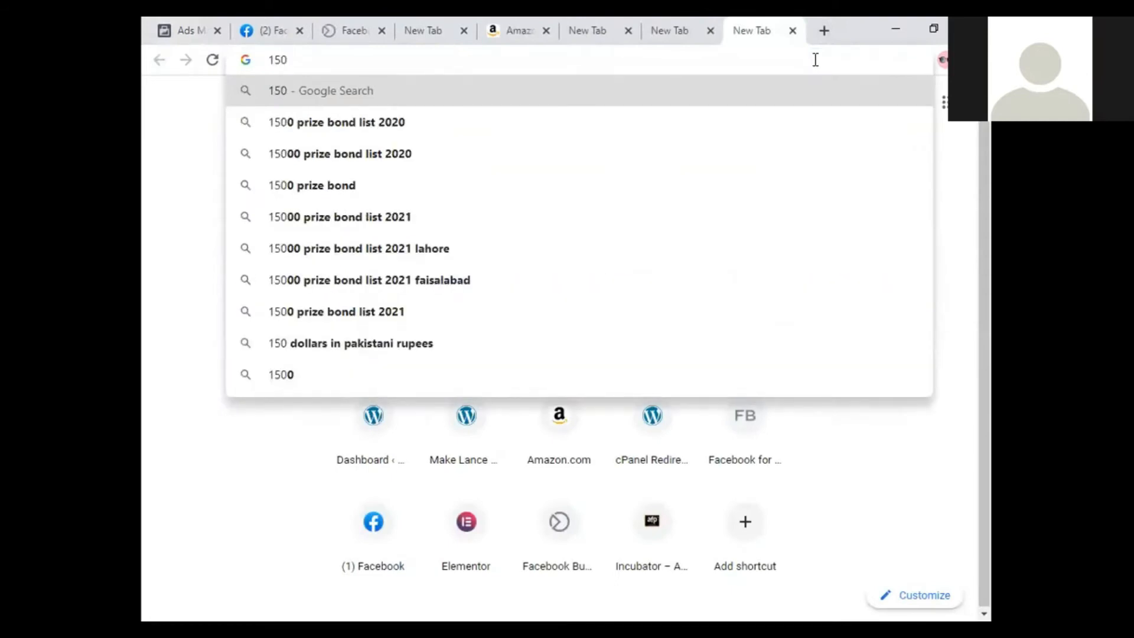
type("/7")
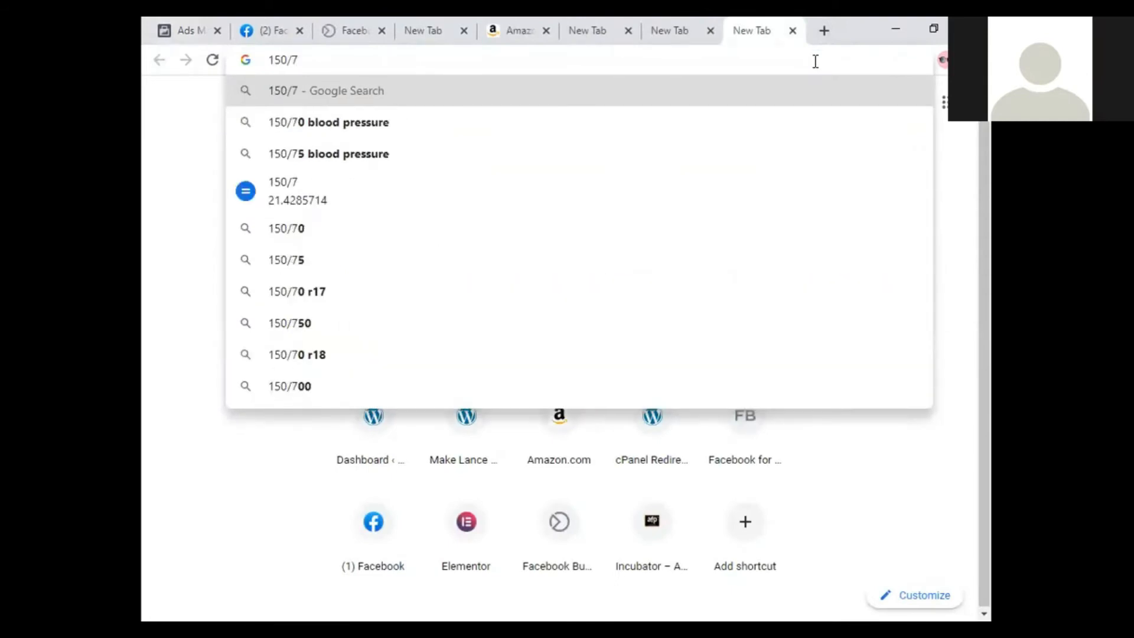
key("Return")
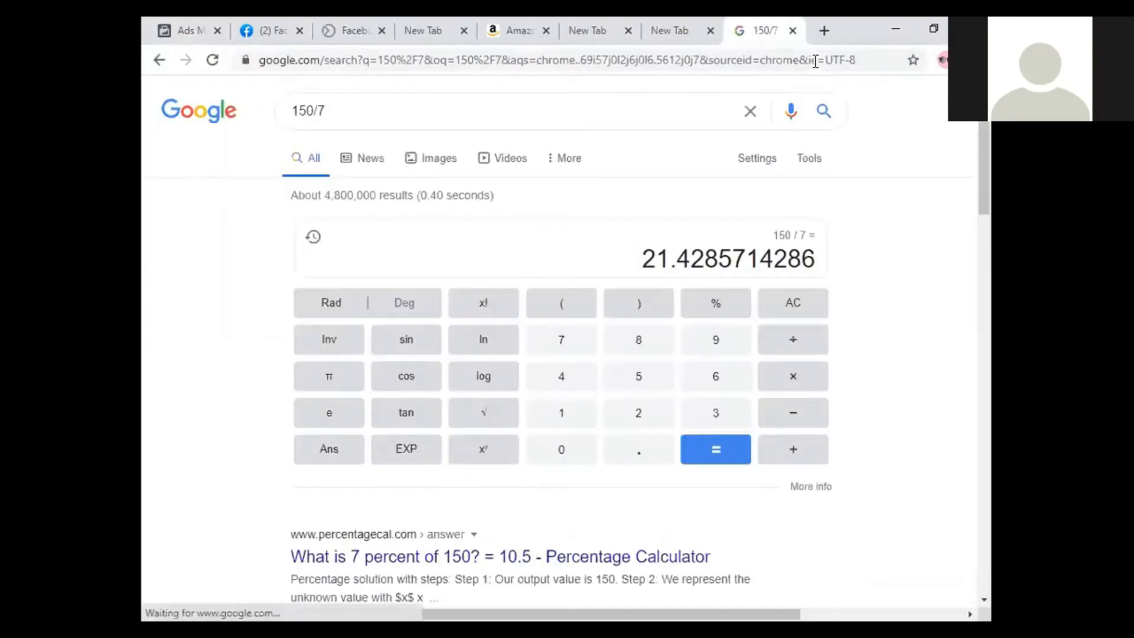
double_click(621, 260)
Change the Google calculation to 100/7 and return to the campaign budget settings in Ads Manager
left_click(313, 111)
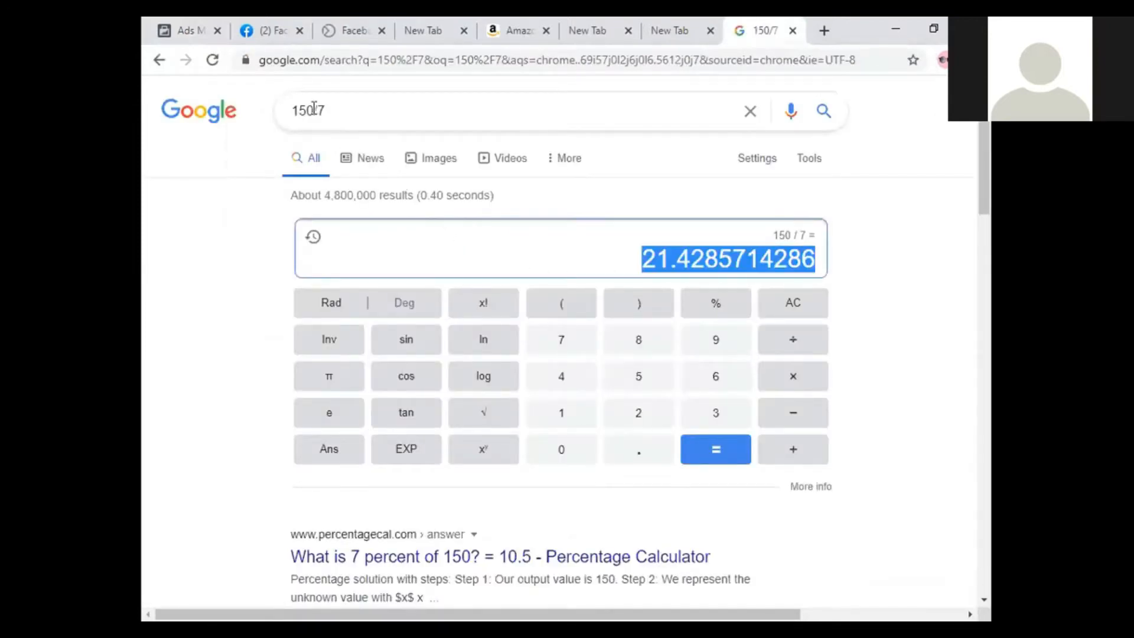
key("BackSpace")
key("BackSpace")
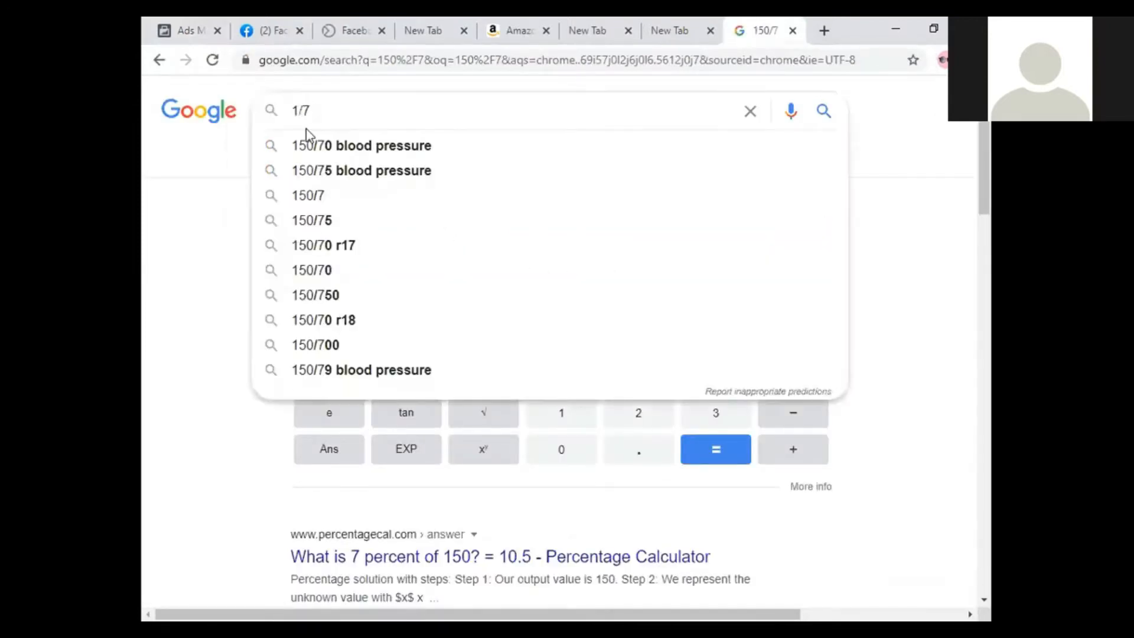
type("00")
key("Return")
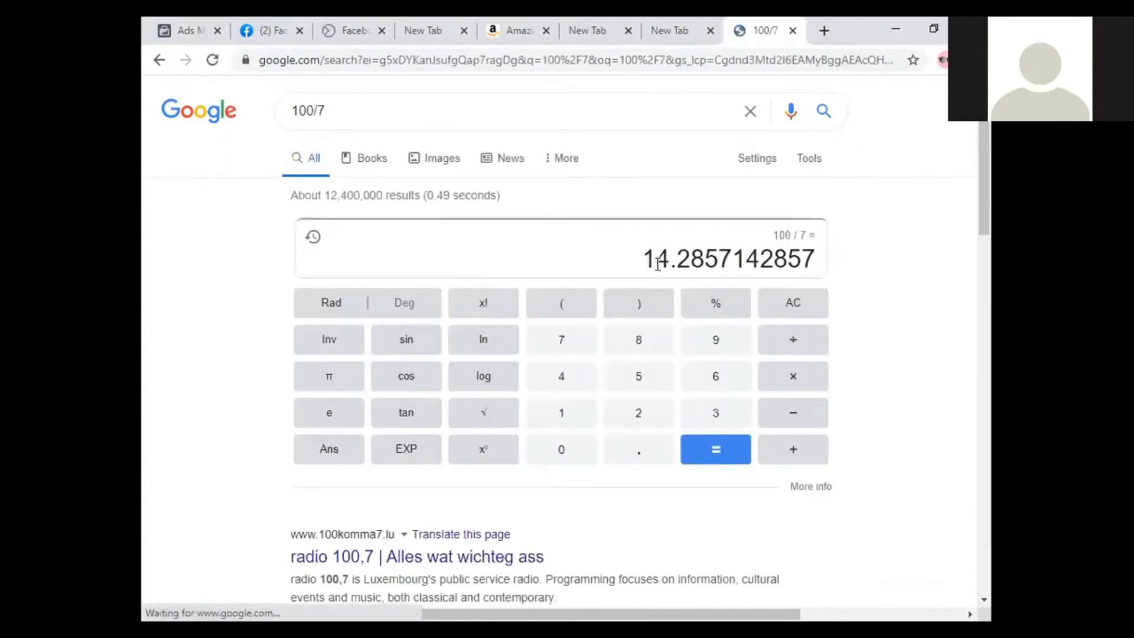
triple_click(334, 111)
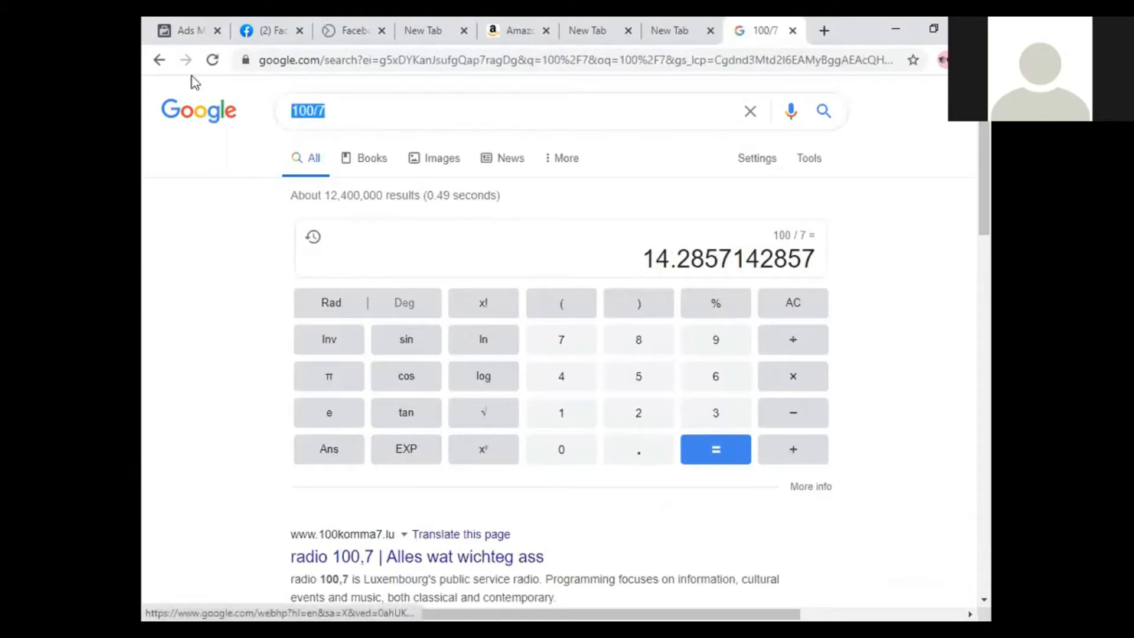
left_click(190, 33)
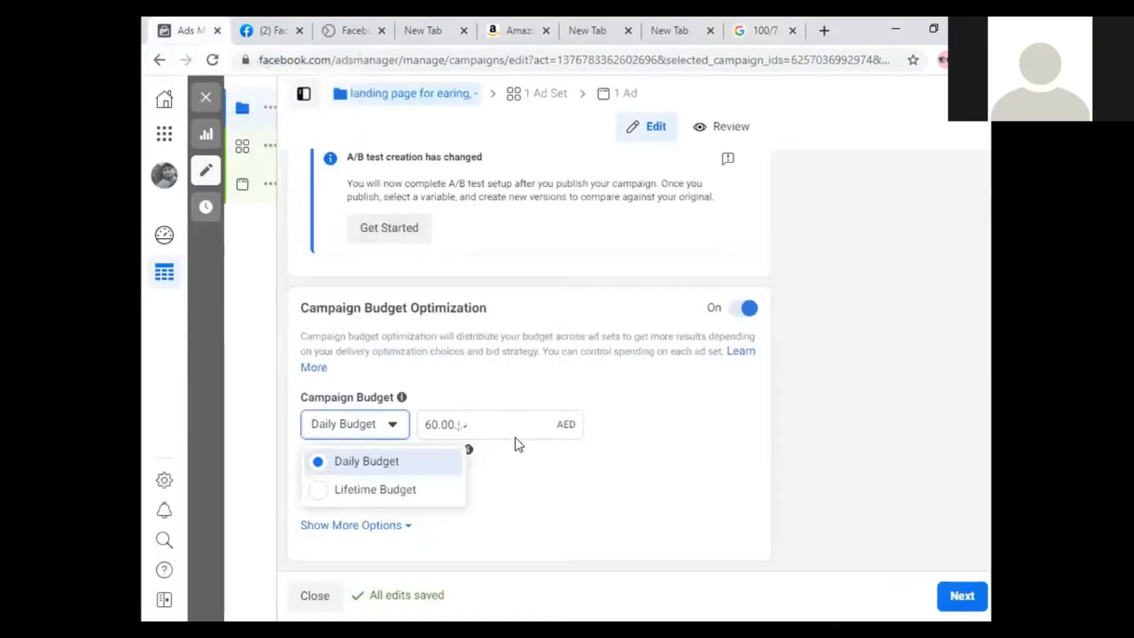
left_click(776, 43)
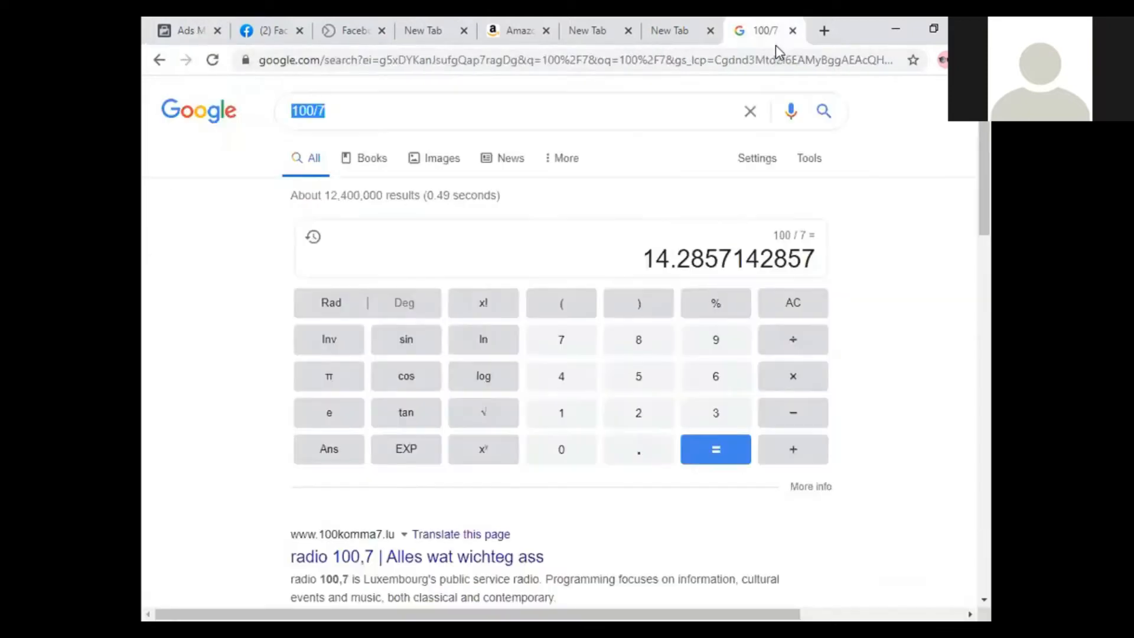
key("ctrl+1")
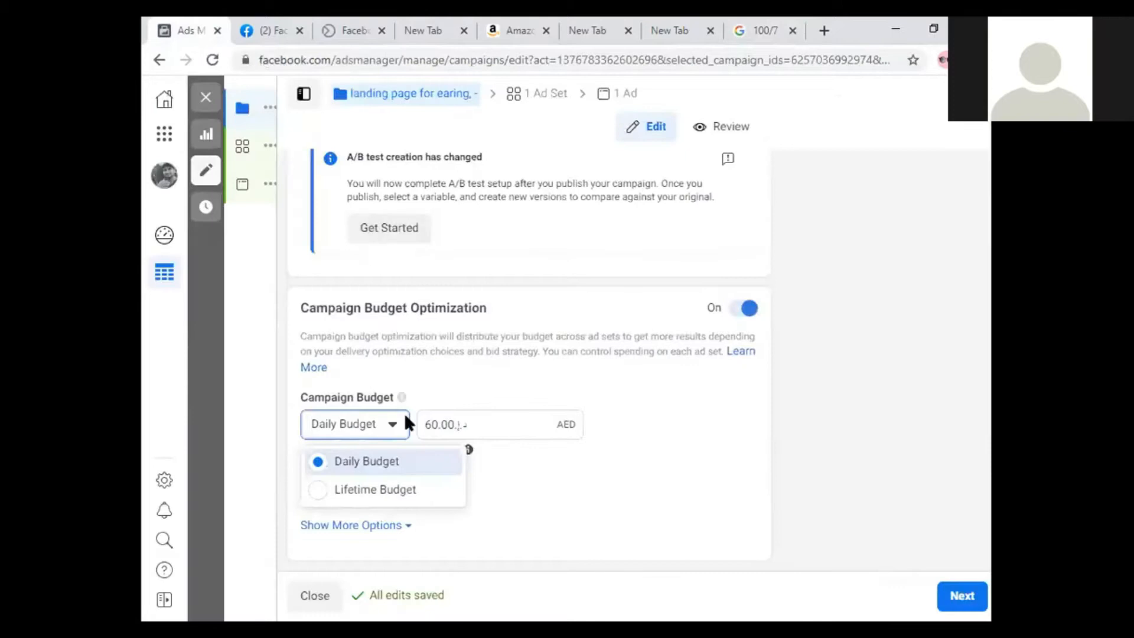
Set the campaign budget to 100 AED and keep Daily Budget as the budget type
double_click(449, 424)
type("100")
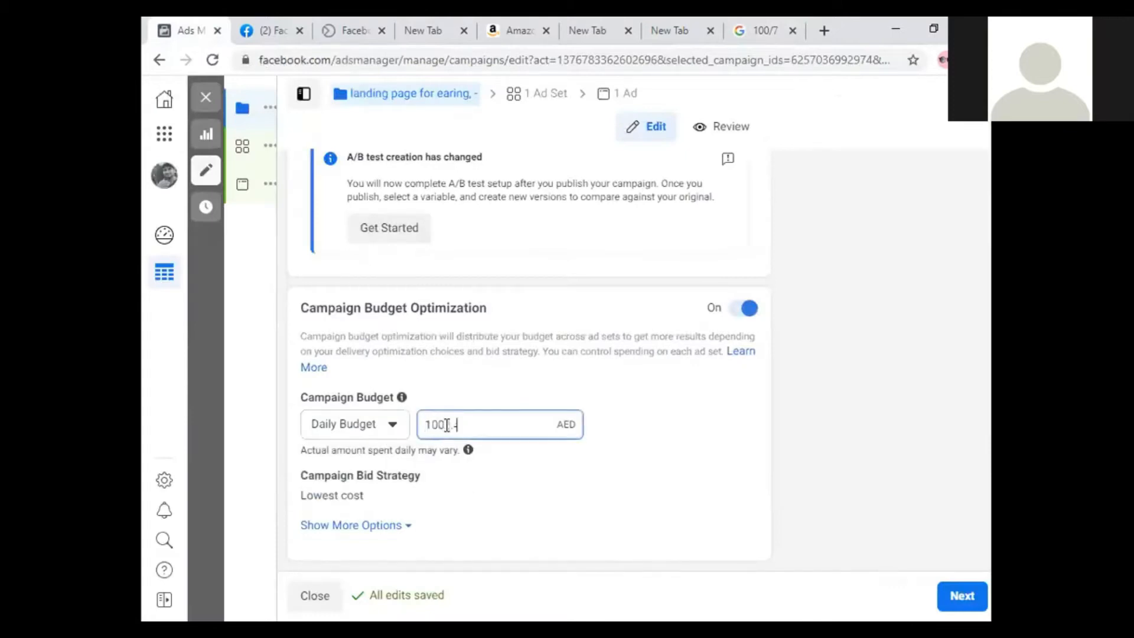
left_click(839, 460)
left_click(371, 424)
left_click(402, 462)
Expand the additional campaign budget options and review the available campaign bid strategies
left_click(405, 525)
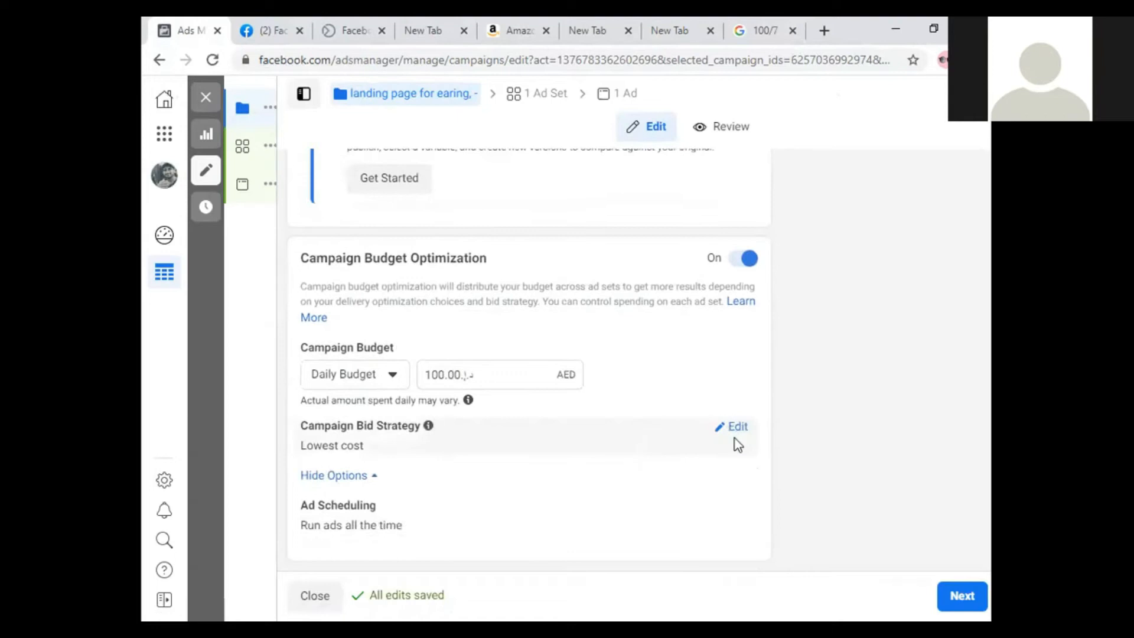
left_click(738, 428)
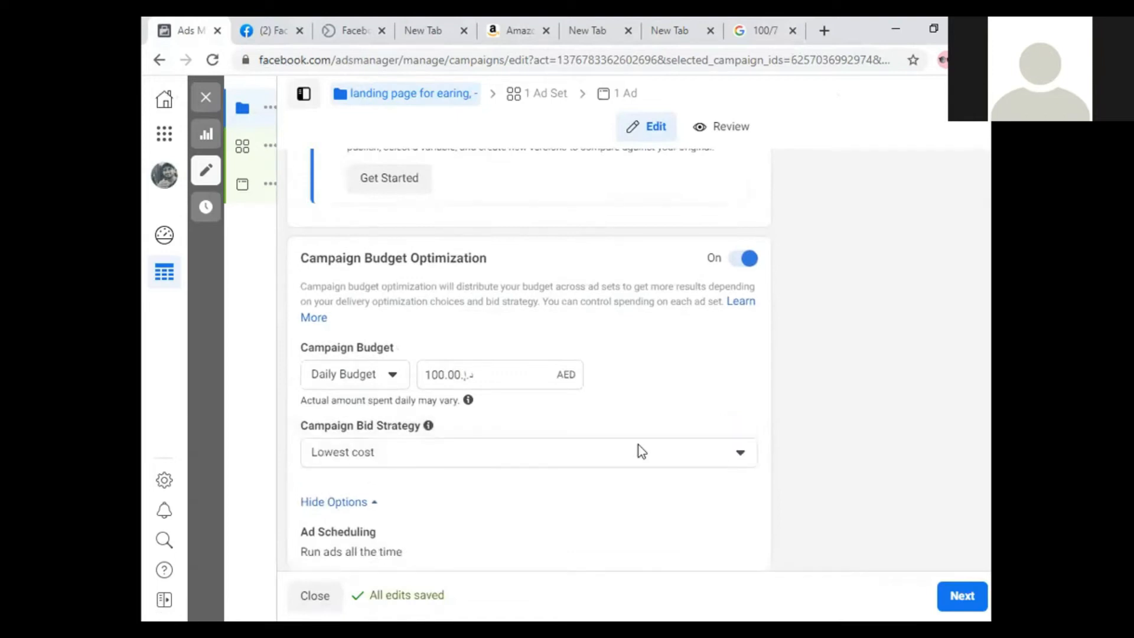
left_click(515, 460)
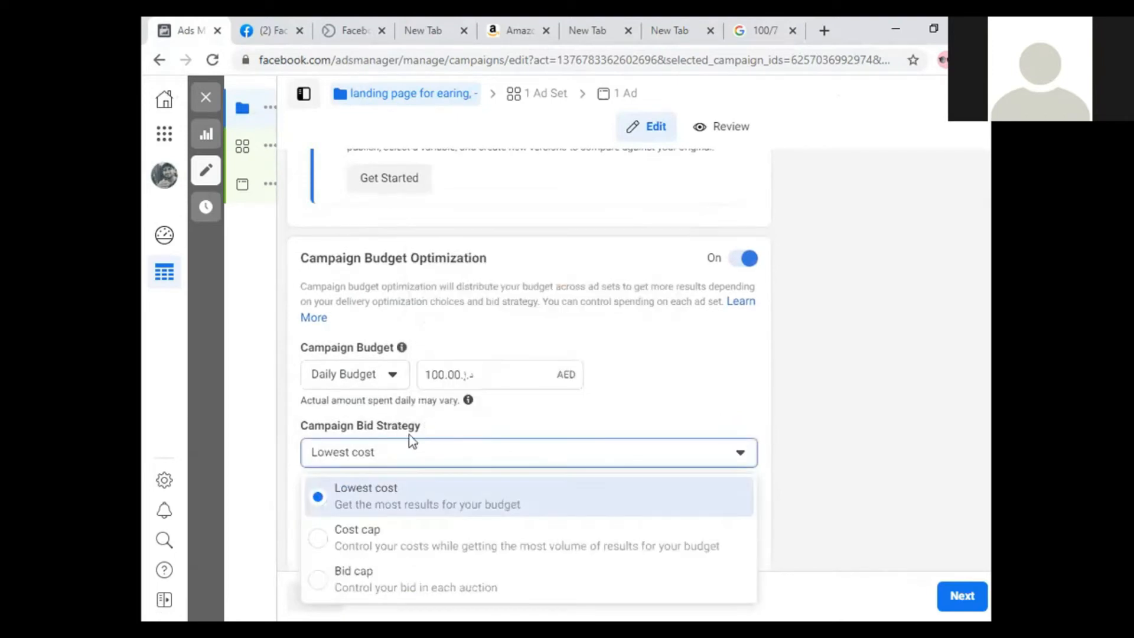
left_click(440, 376)
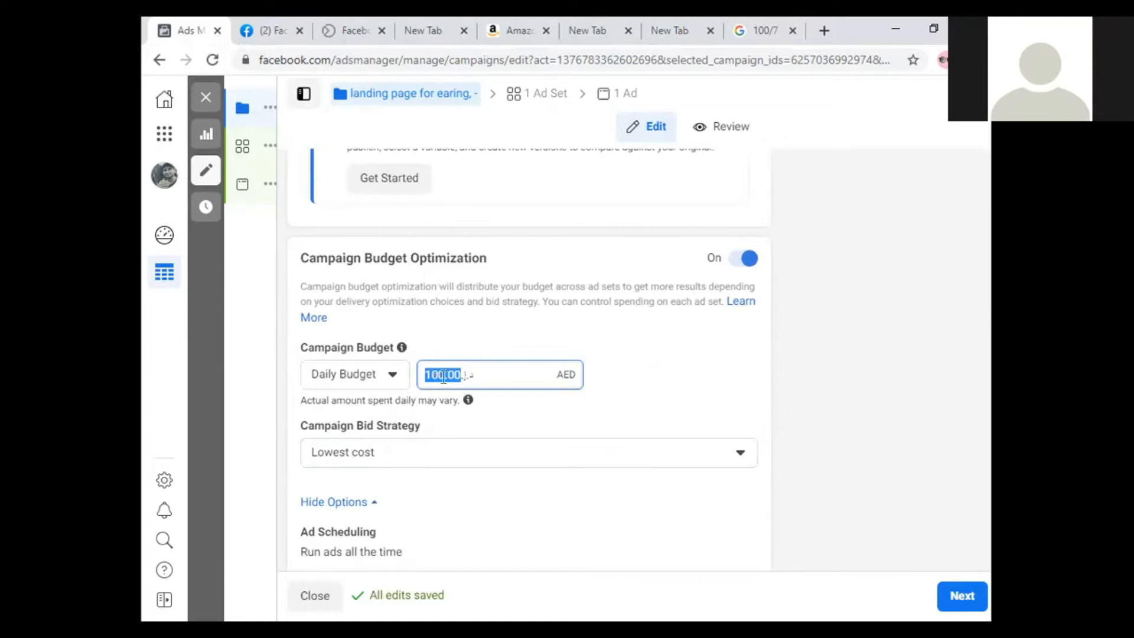
left_click(444, 376)
left_click(825, 391)
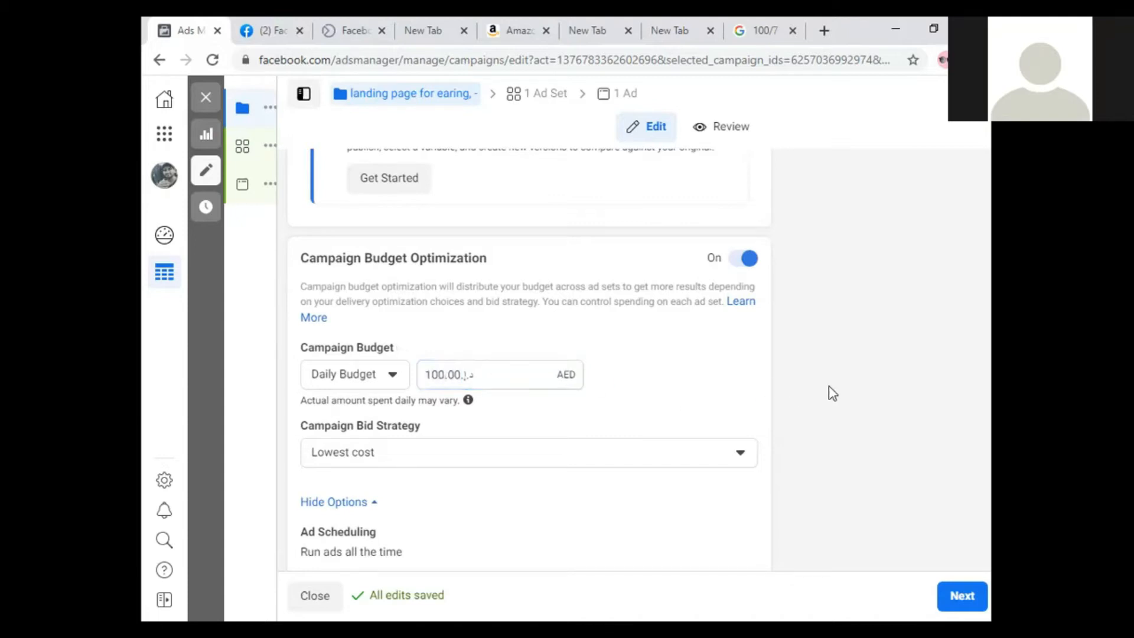
scroll(809, 448, "down", 1)
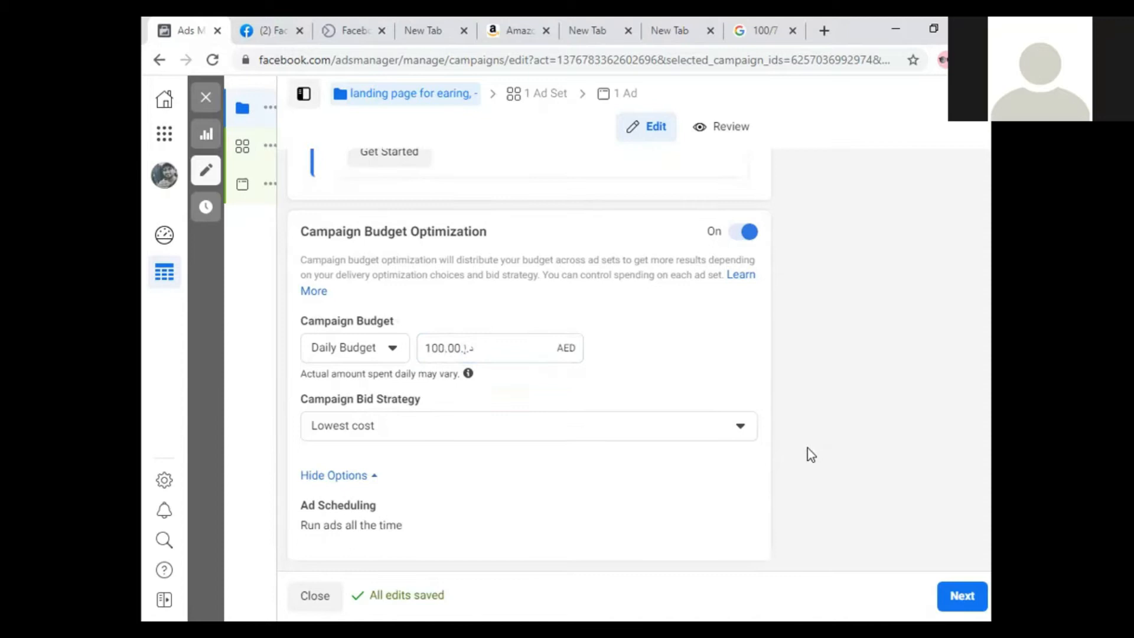
Try the Cost cap bid strategy for the campaign and switch it back to Lowest cost
left_click(406, 436)
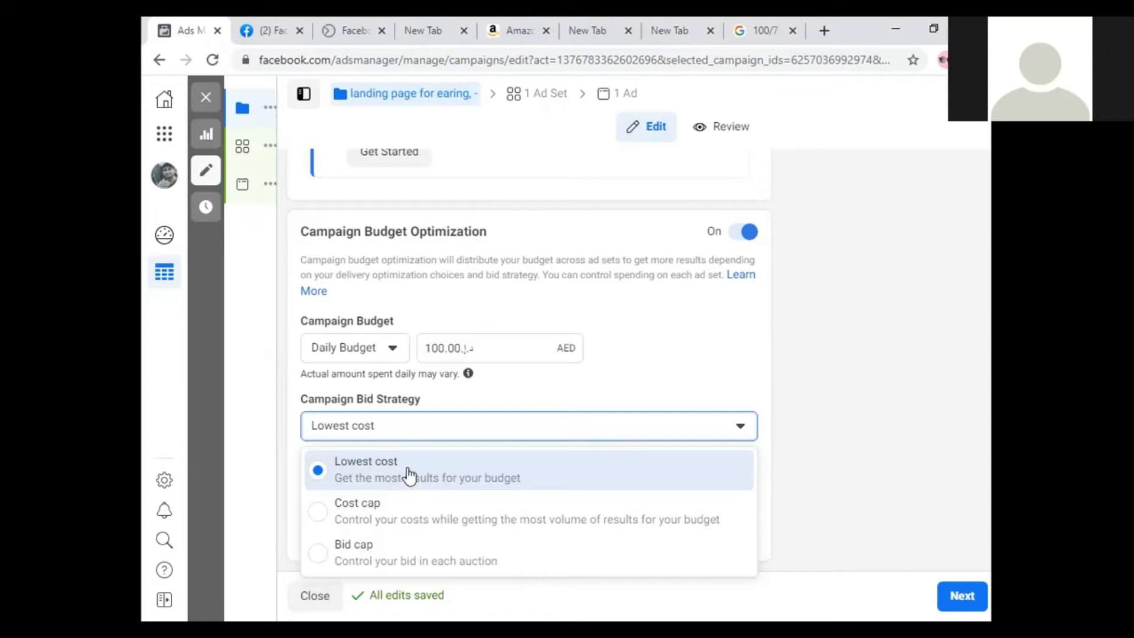
left_click(387, 512)
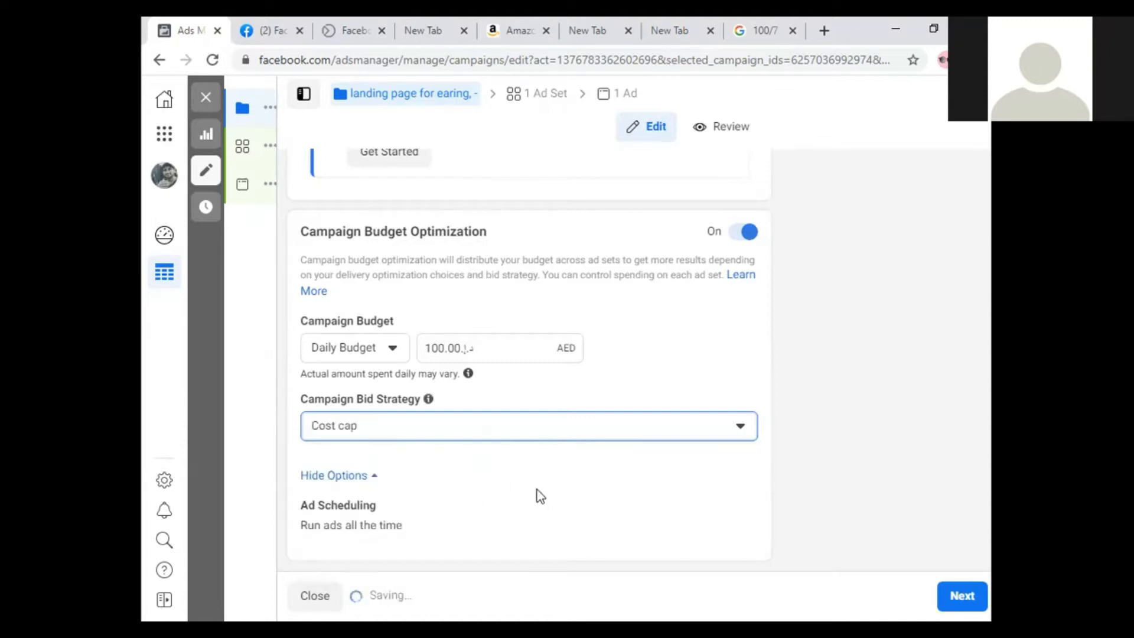
left_click(560, 429)
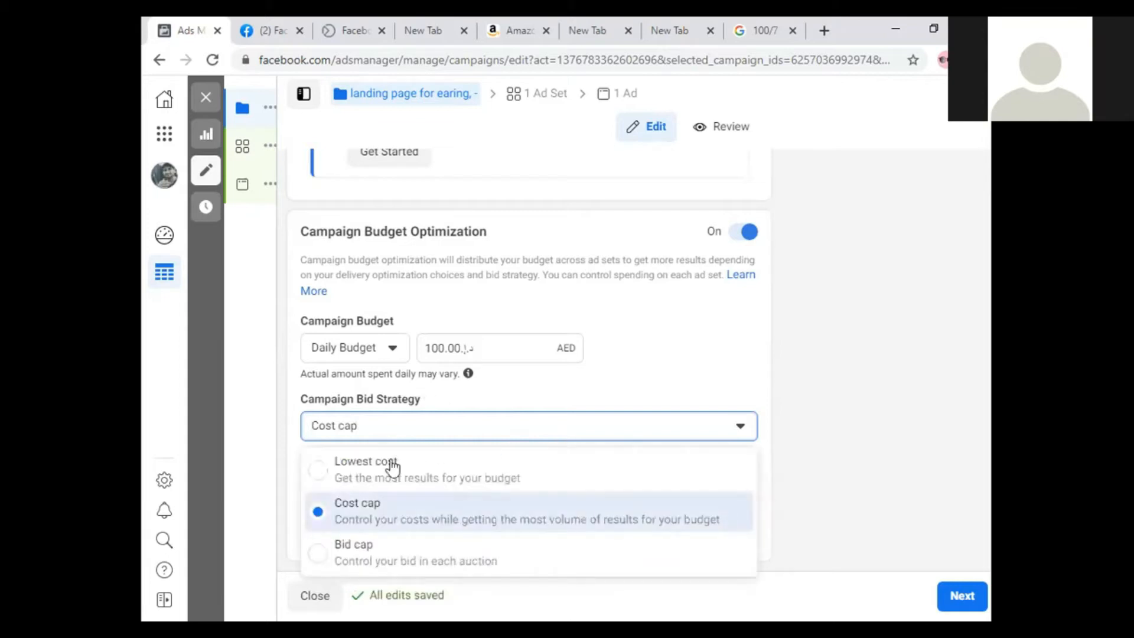
left_click(711, 438)
left_click(746, 356)
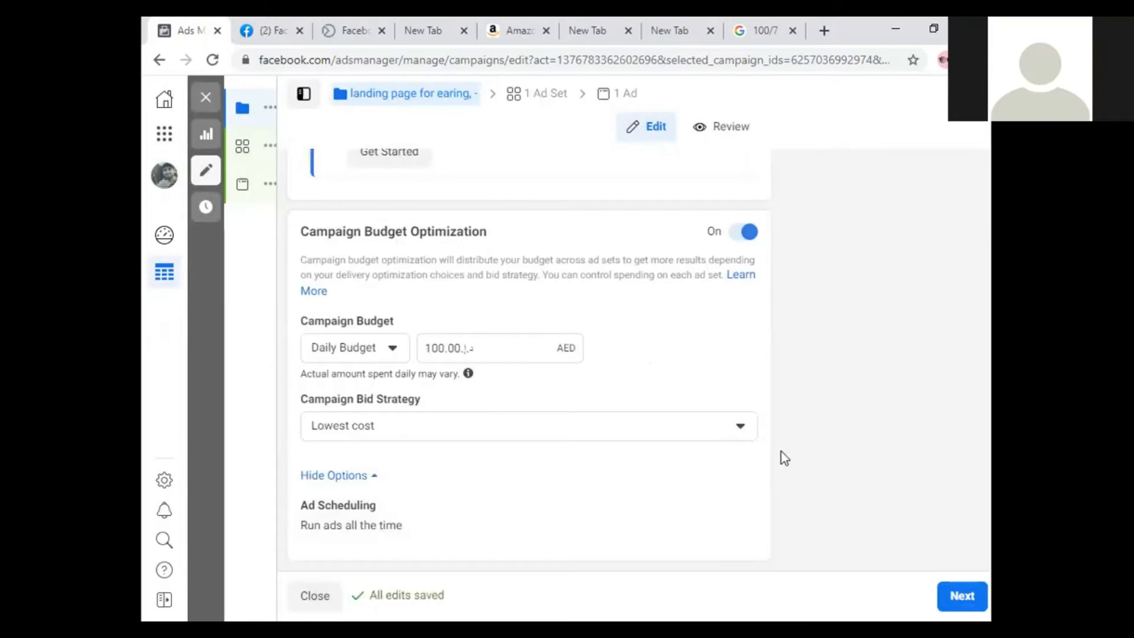
Keep Lowest cost as the campaign bid strategy and continue to the ad set settings
left_click(495, 421)
left_click(495, 422)
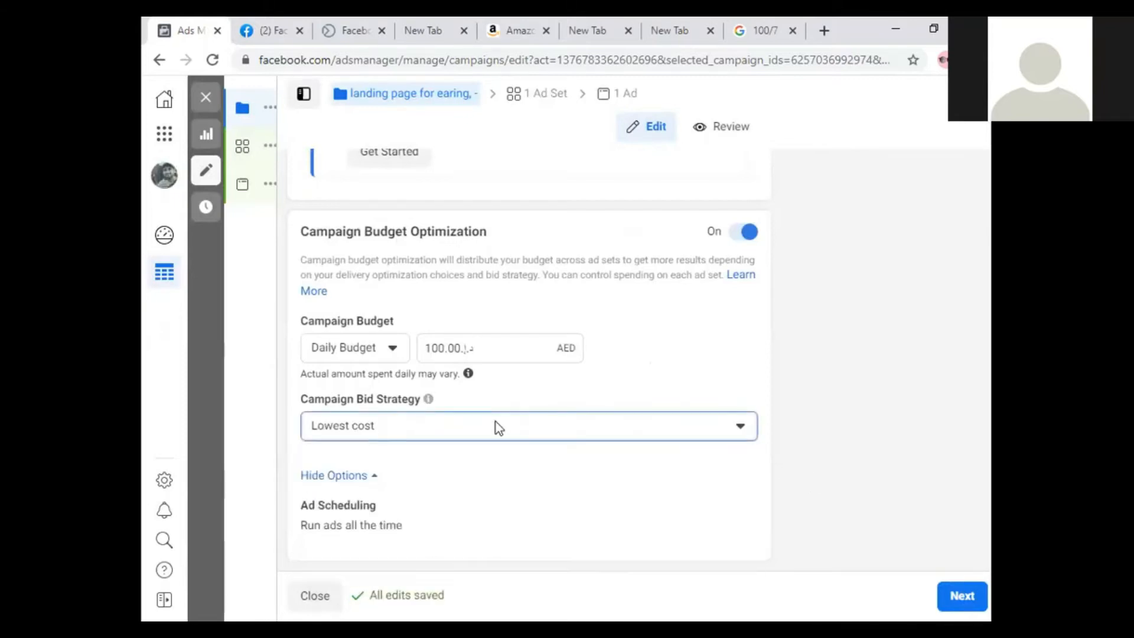
left_click(495, 422)
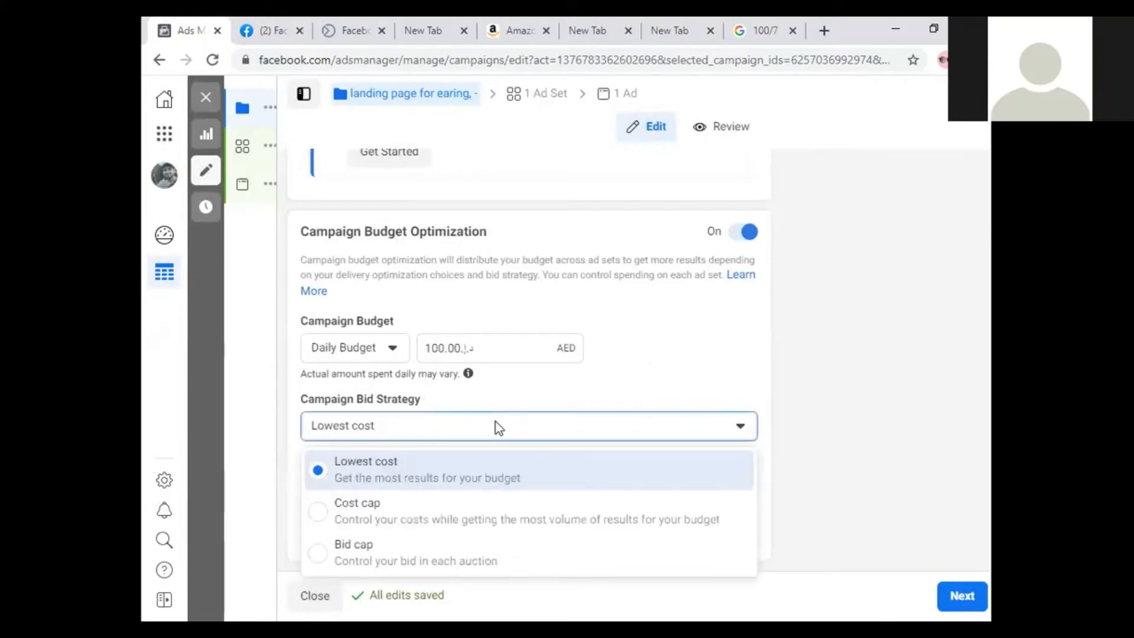
left_click(842, 447)
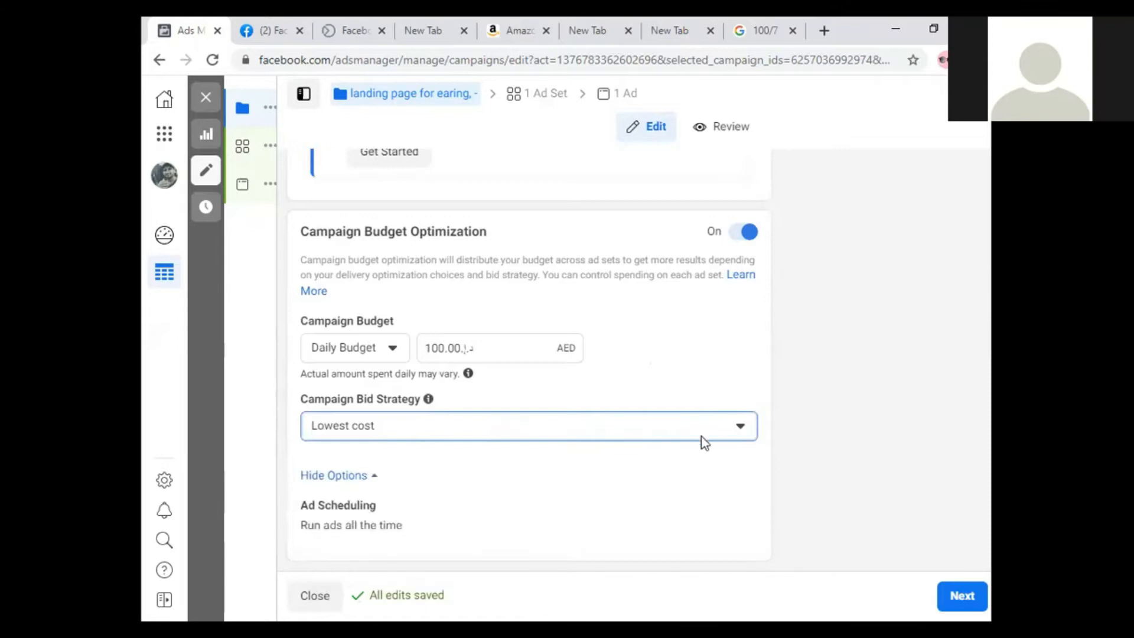
left_click(800, 480)
left_click(962, 596)
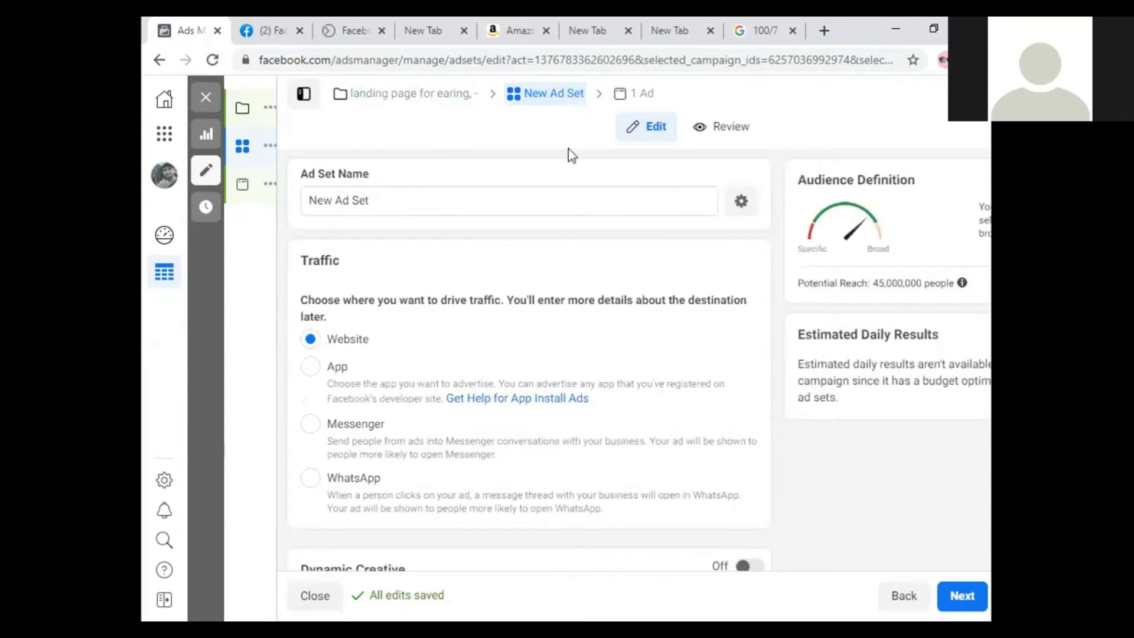
Look at the Amazon earring search results in another browser tab and return to the new ad set in Ads Manager
key("ctrl+shift+Tab")
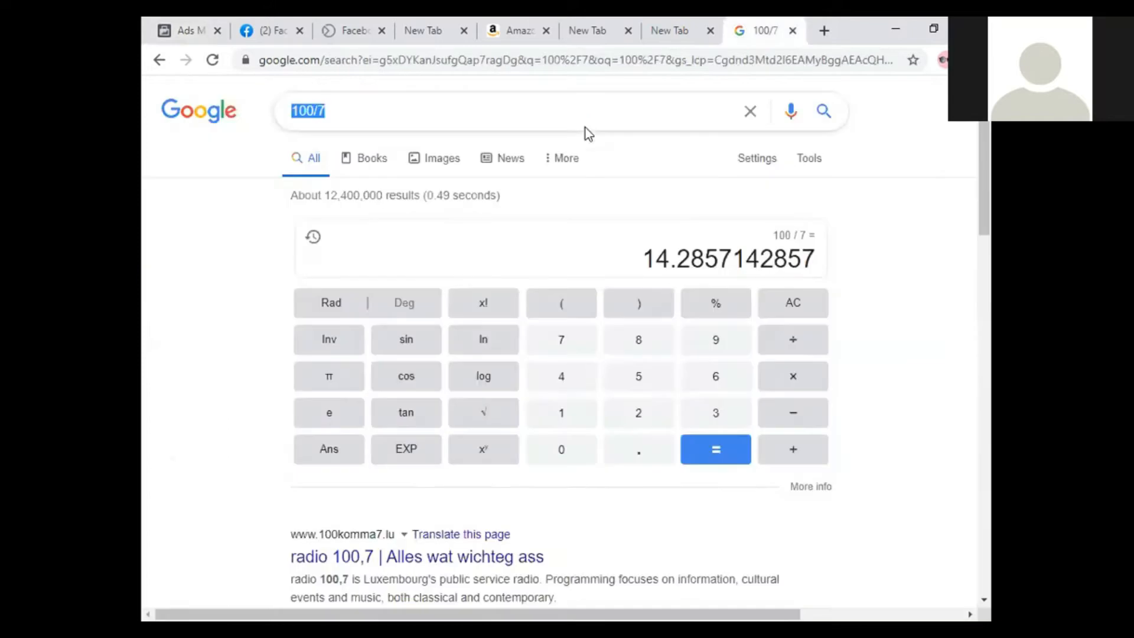
key("ctrl+shift+Tab")
key("ctrl+shift+Tab")
key("ctrl+shift+Tab")
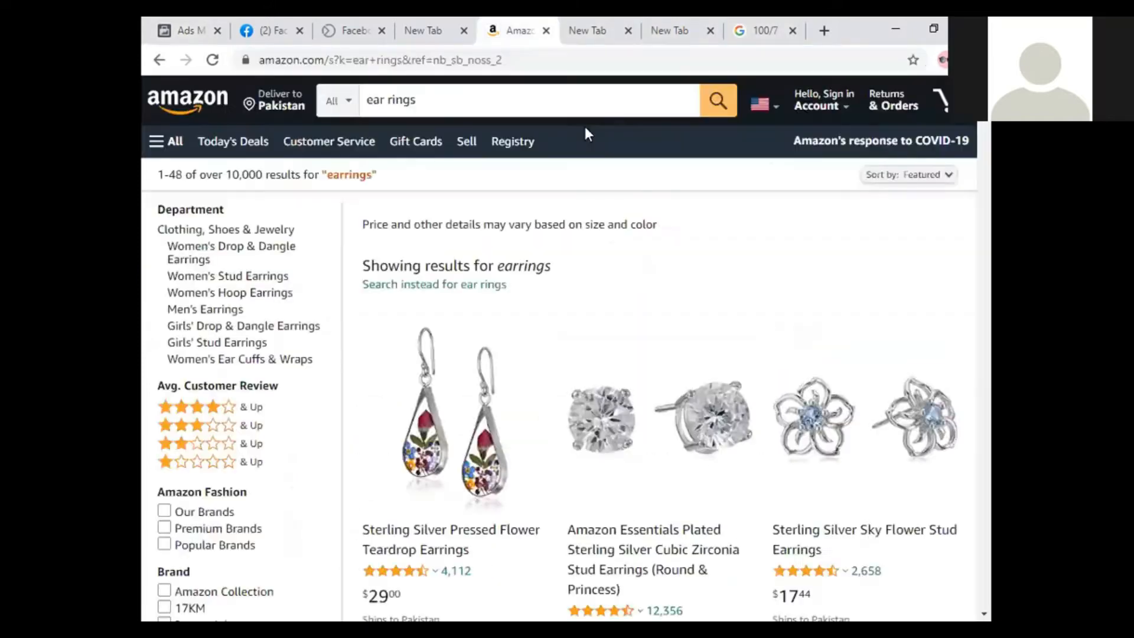
scroll(449, 413, "down", 1)
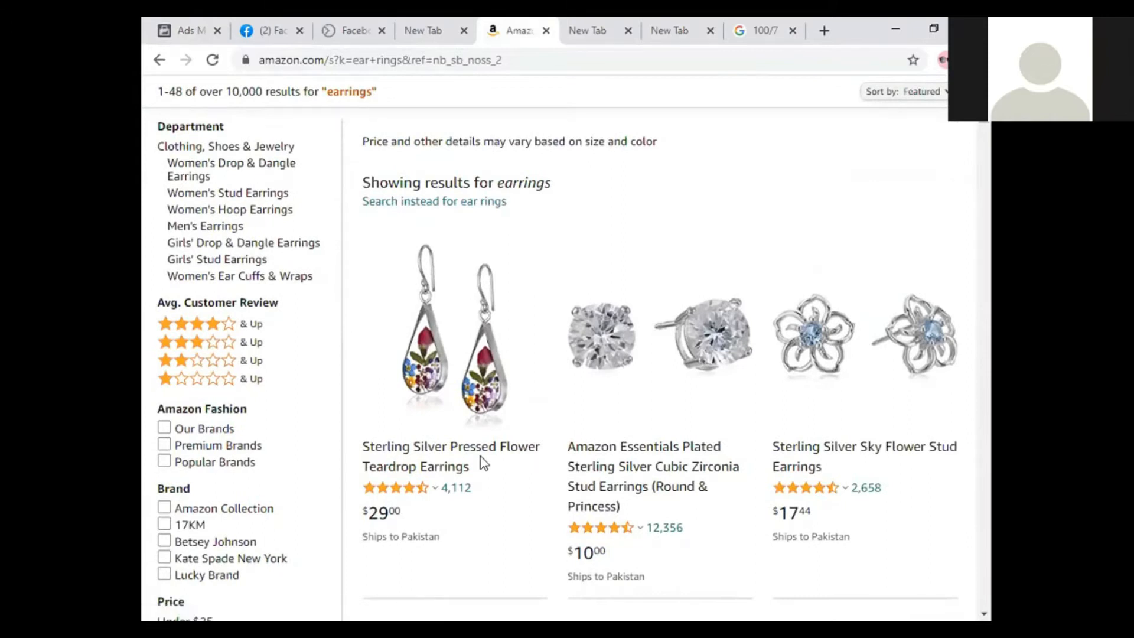
key("ctrl+Tab")
key("ctrl+Tab")
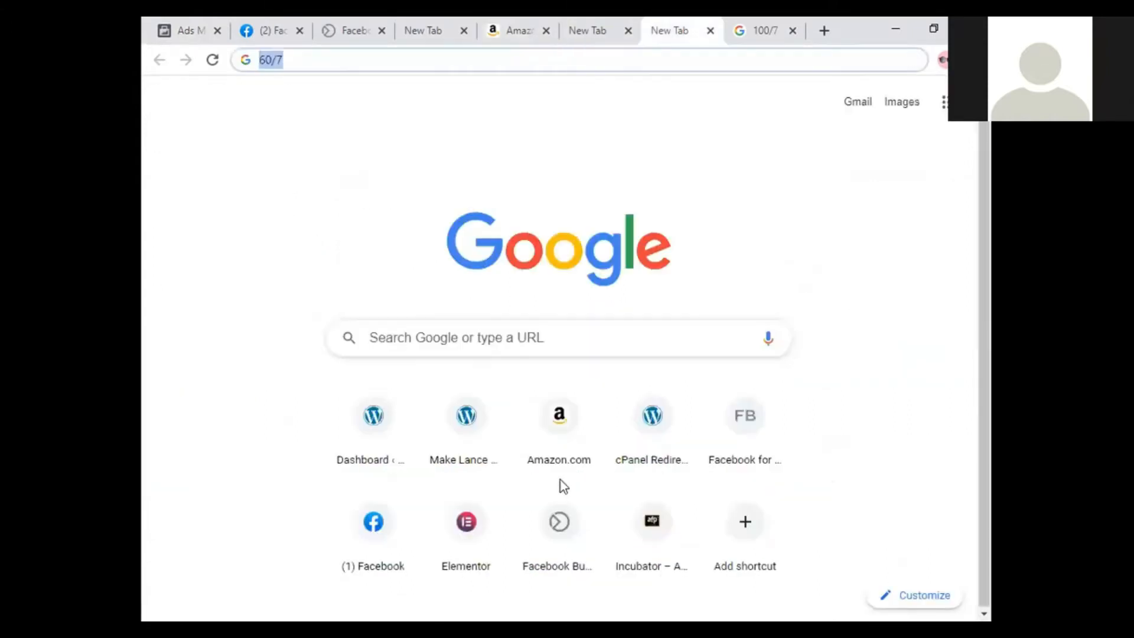
key("ctrl+Tab")
key("ctrl+Tab")
key("ctrl+Tab")
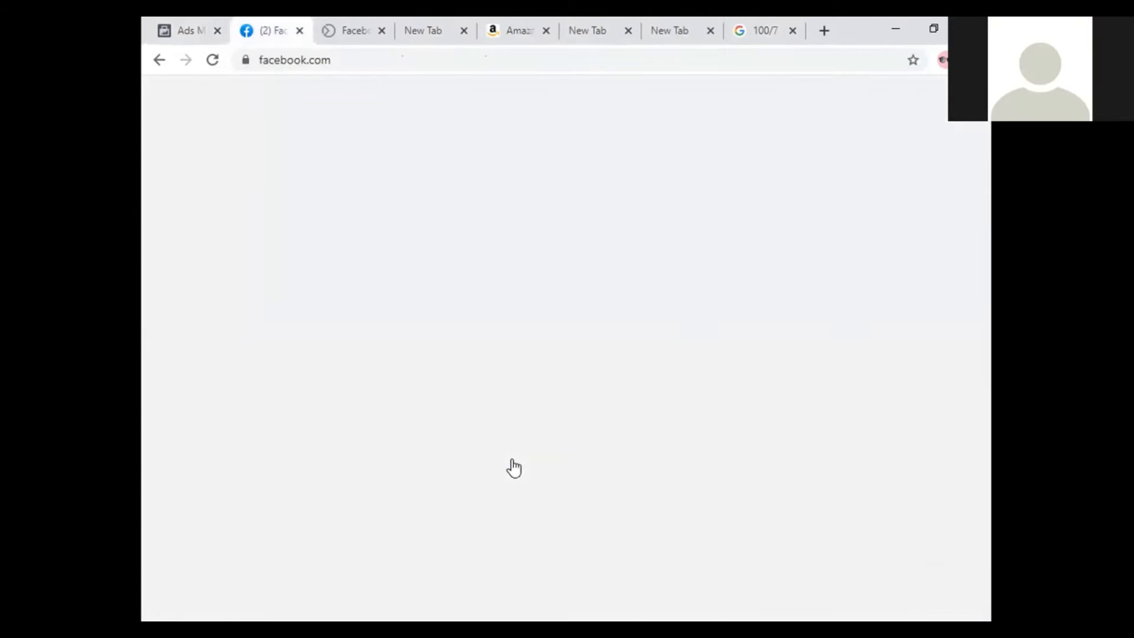
key("ctrl+shift+Tab")
Try WhatsApp as the ad set's traffic destination and switch it back to Website
scroll(368, 384, "down", 3)
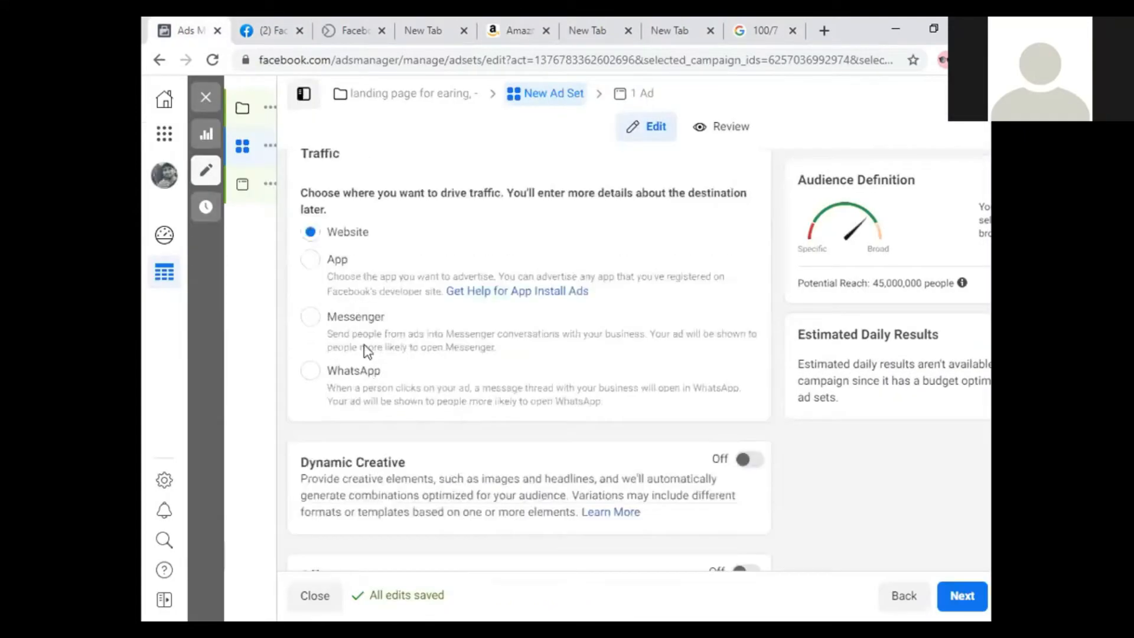
scroll(363, 320, "up", 1)
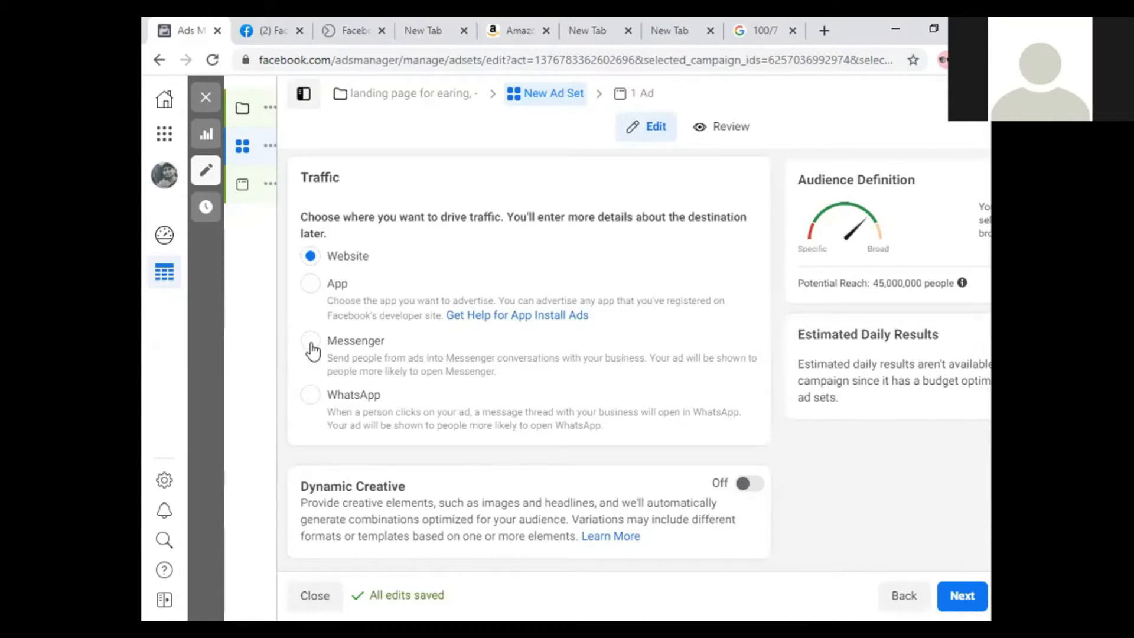
left_click(312, 404)
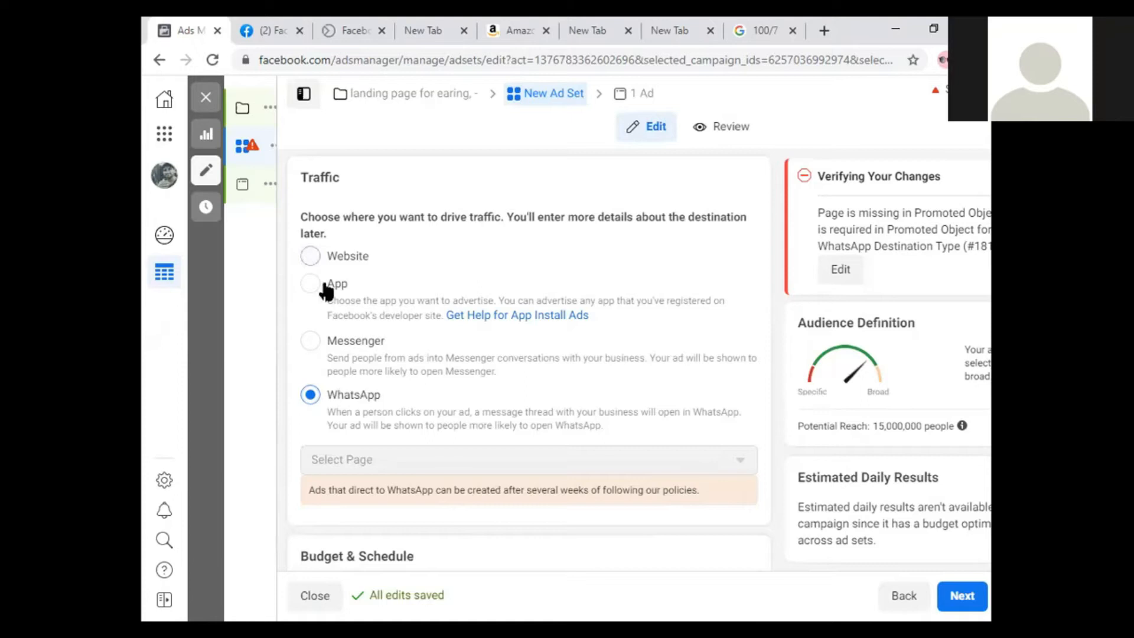
left_click(310, 260)
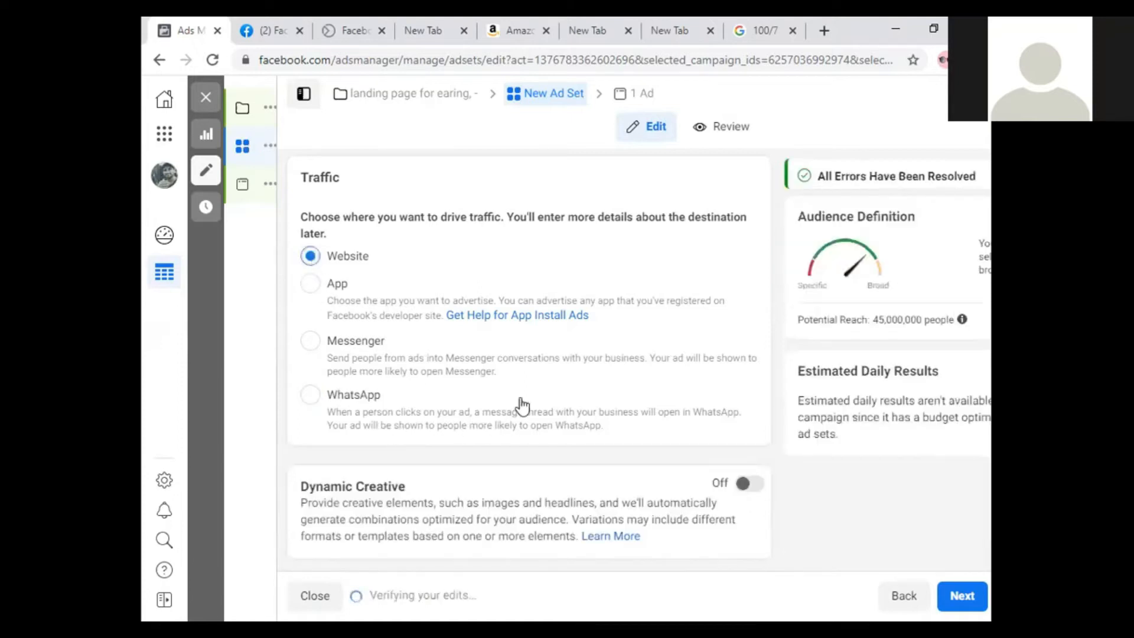
Turn on Offer for the ad set, view its Facebook Page choices, and turn Offer off again
scroll(520, 398, "down", 3)
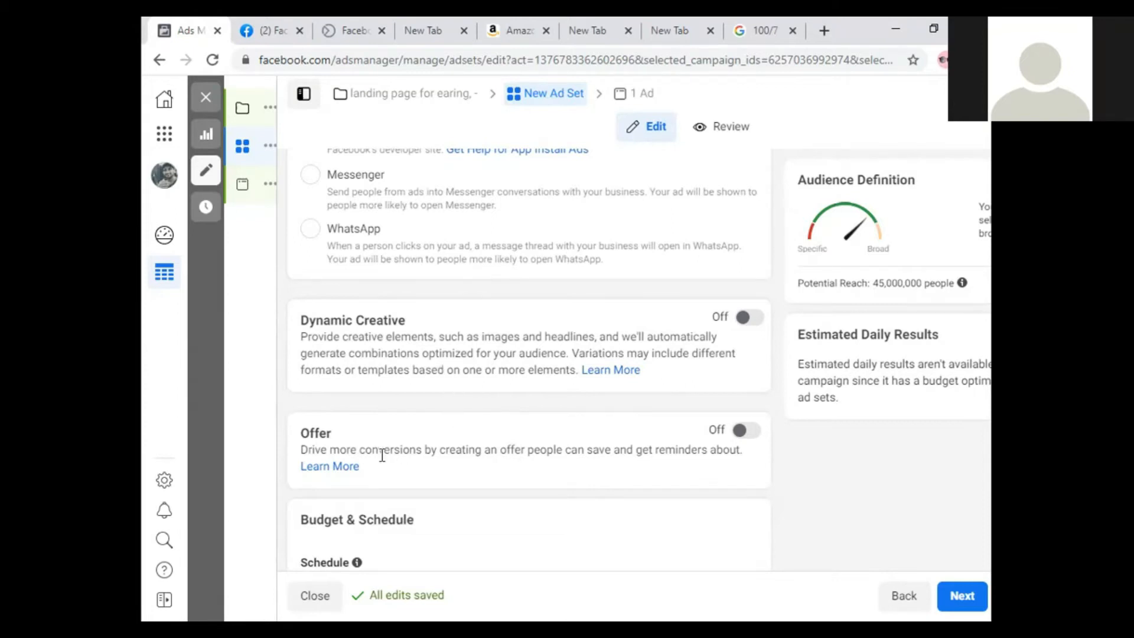
scroll(406, 459, "down", 2)
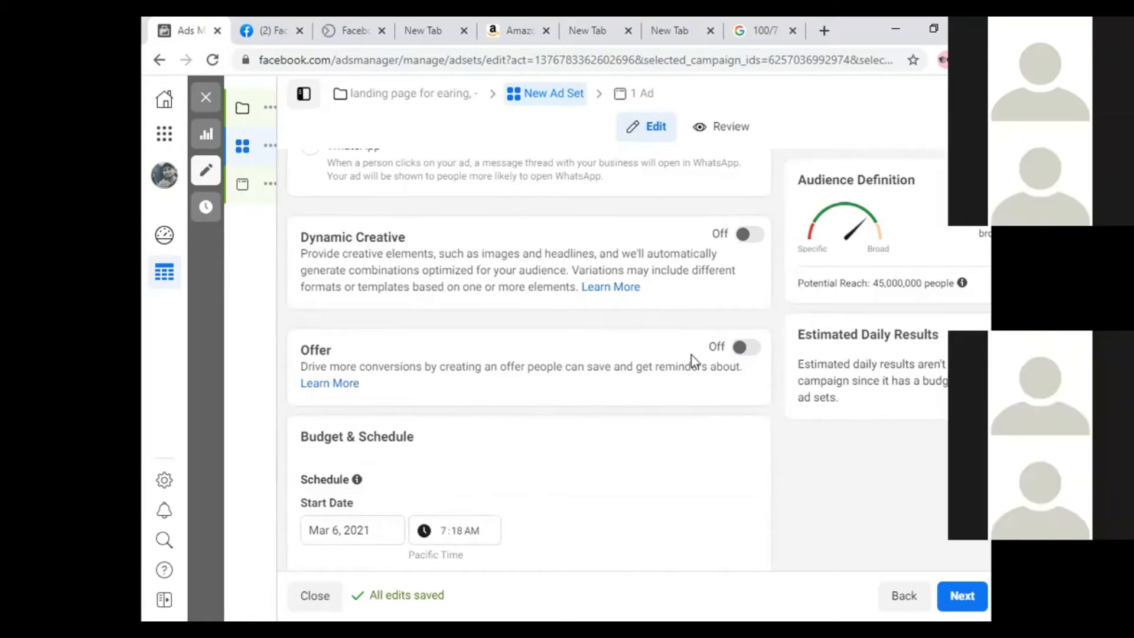
left_click(748, 347)
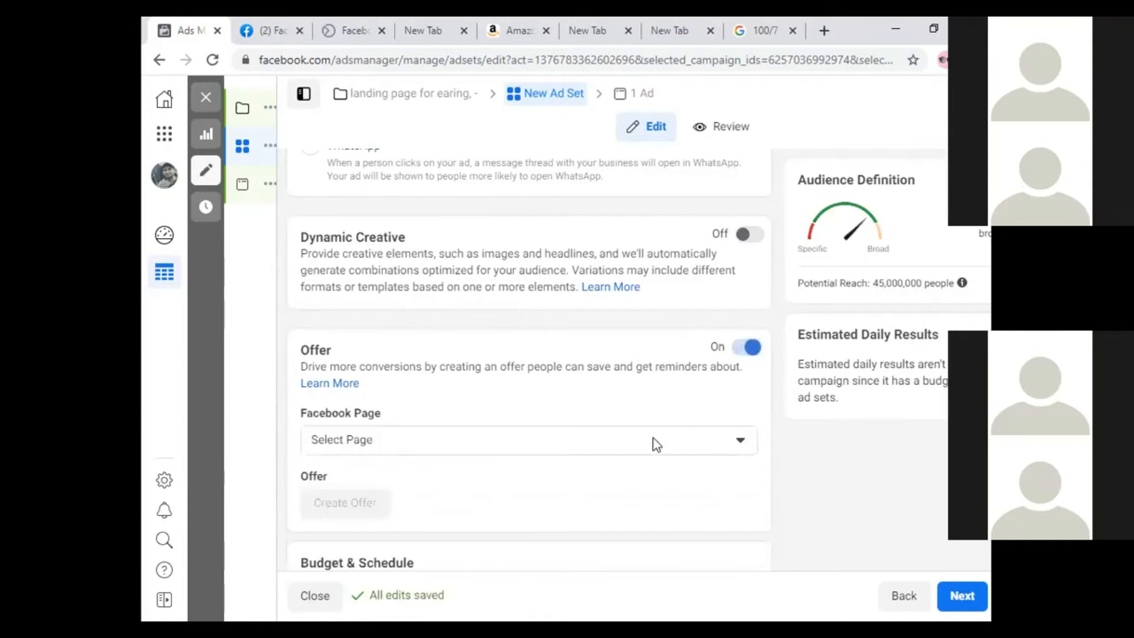
left_click(637, 448)
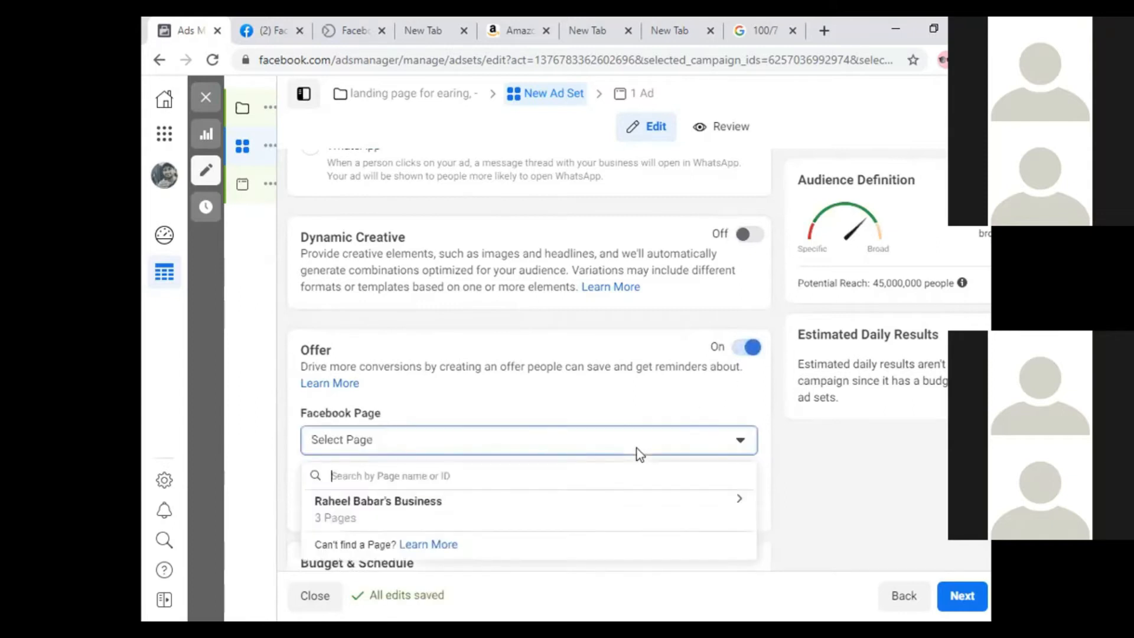
left_click(631, 387)
left_click(748, 349)
Enable an end date in the ad set's schedule and set it to 3/12/2021
scroll(534, 433, "down", 4)
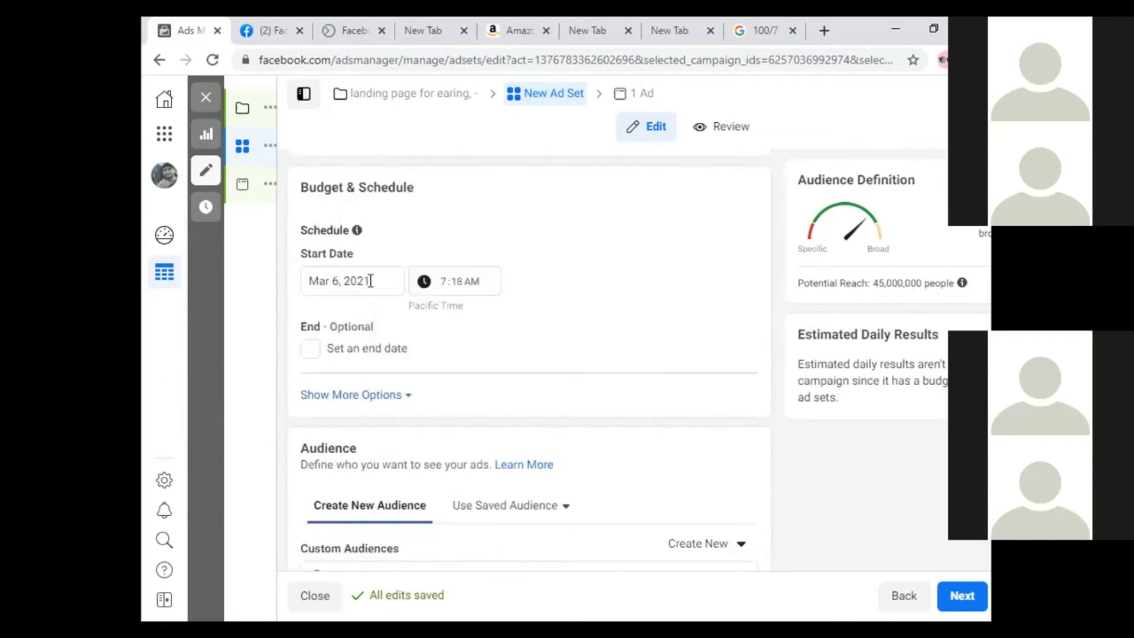
scroll(509, 324, "up", 8)
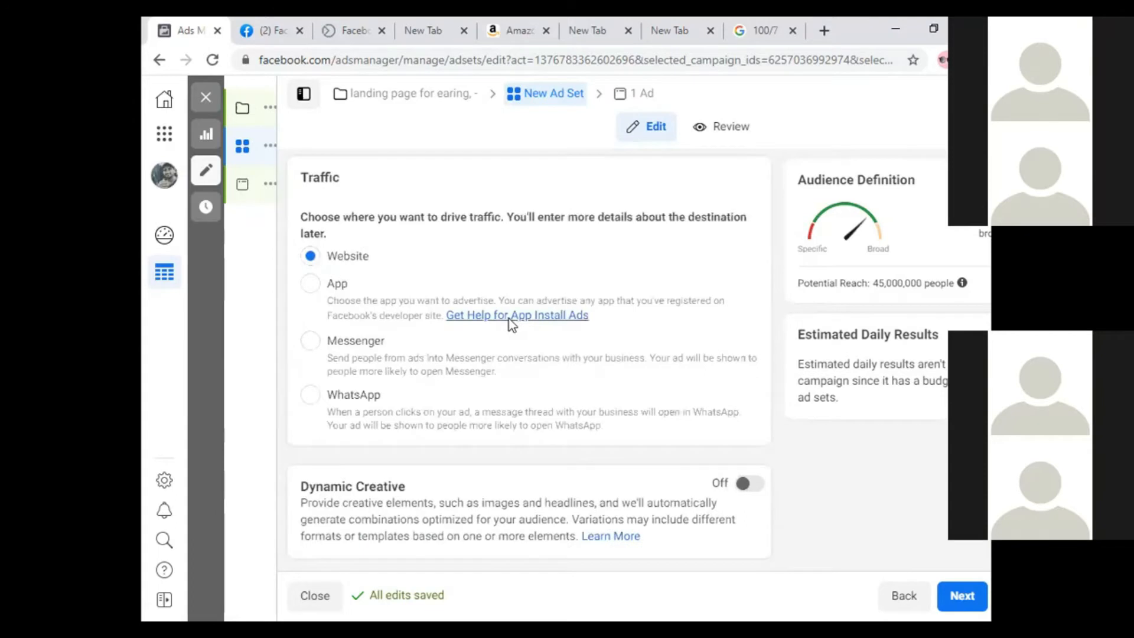
scroll(478, 330, "up", 2)
scroll(478, 337, "down", 5)
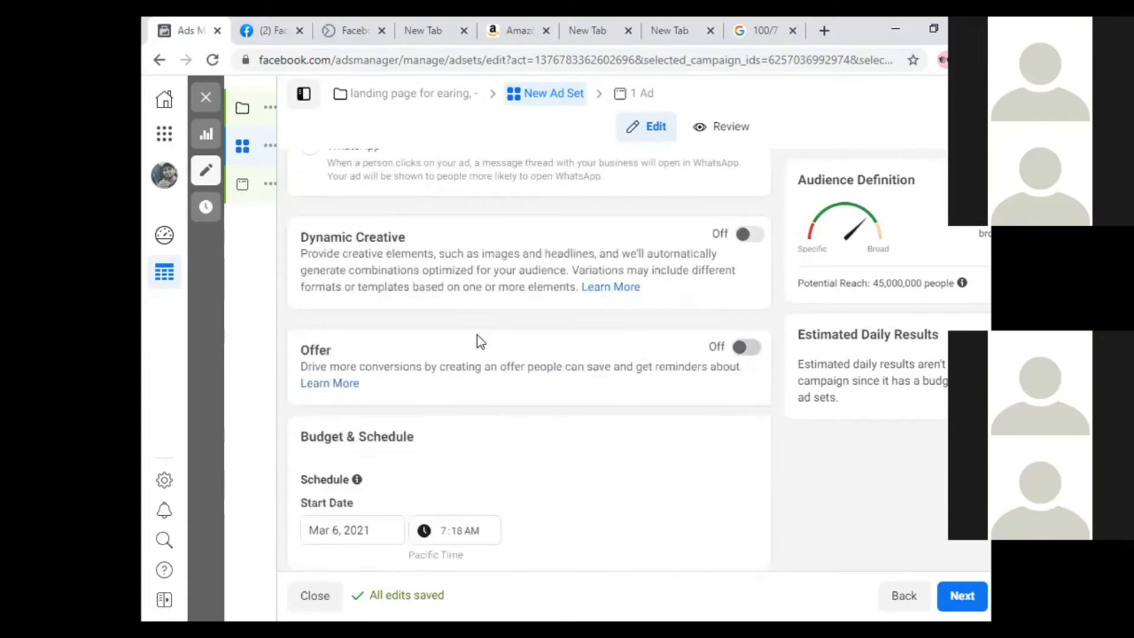
scroll(479, 337, "down", 4)
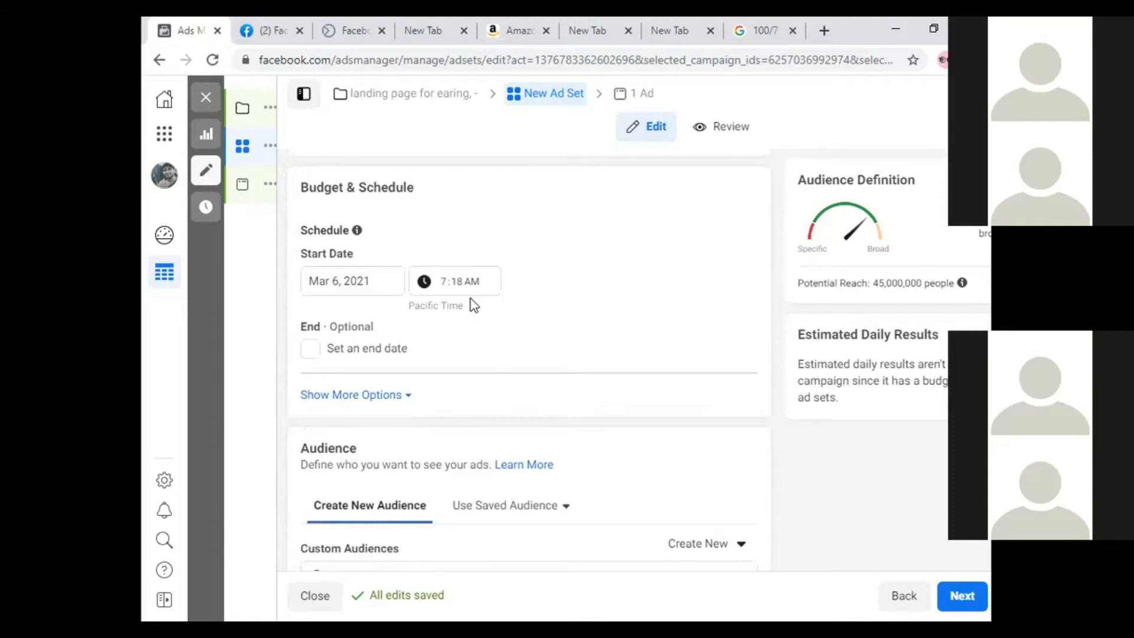
left_click(312, 353)
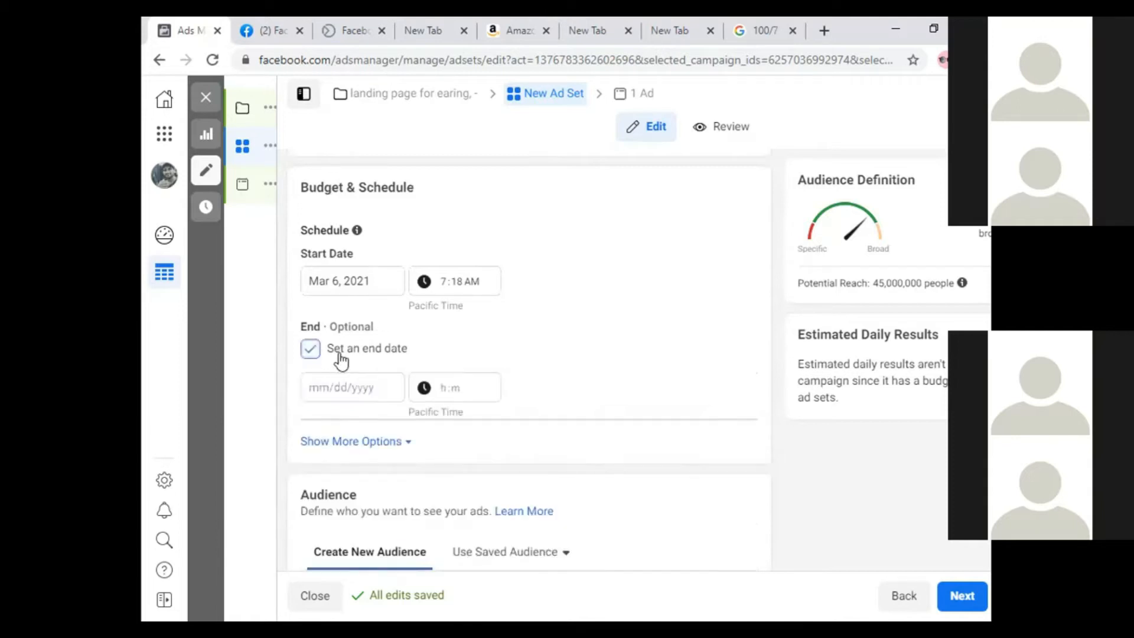
left_click(362, 387)
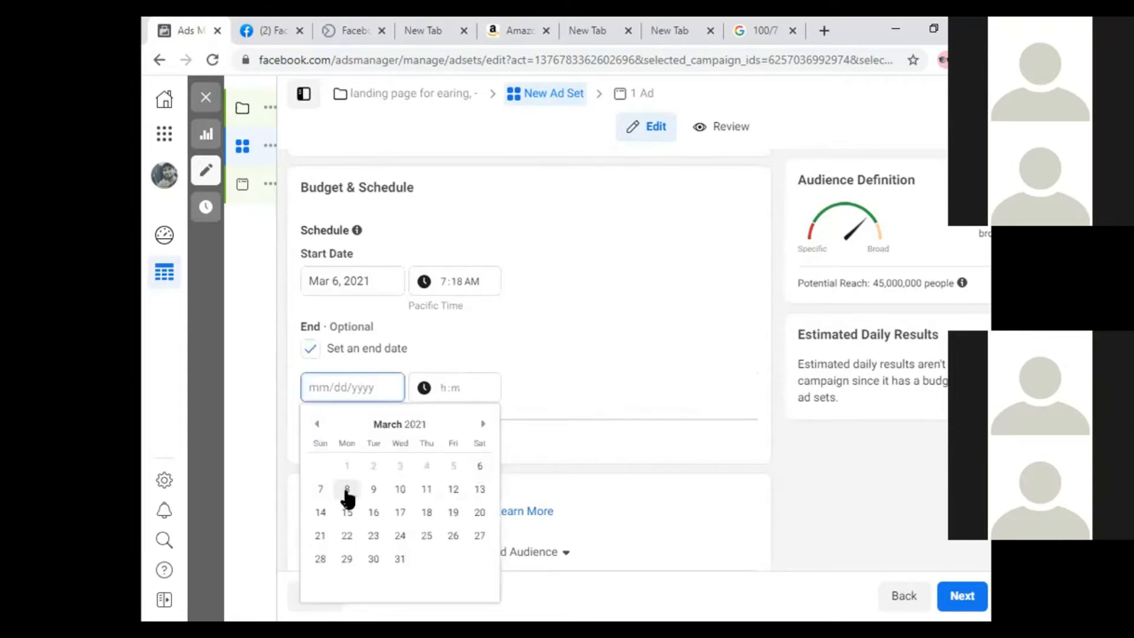
left_click(453, 490)
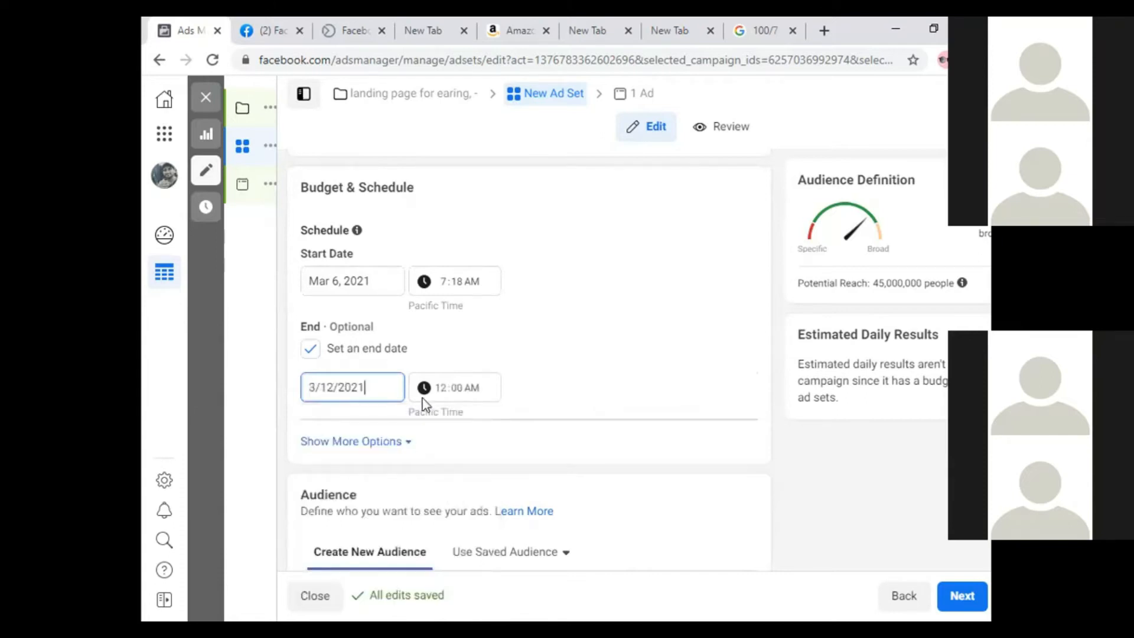
Apply the ad set's end date and look over its Budget & Schedule and Audience settings
left_click(549, 373)
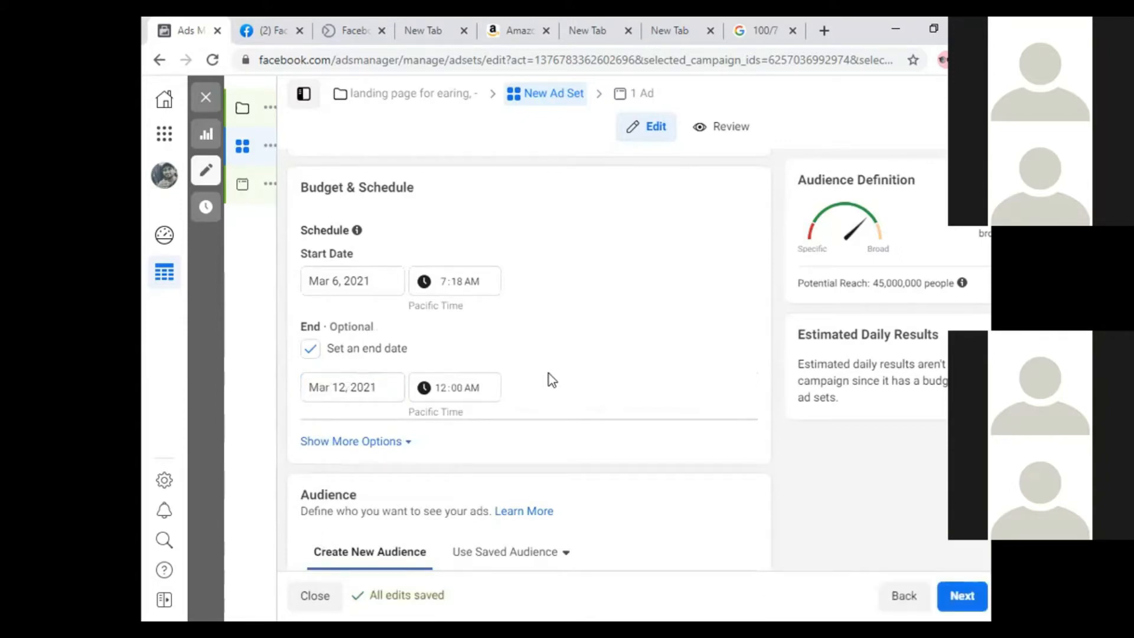
scroll(593, 422, "down", 3)
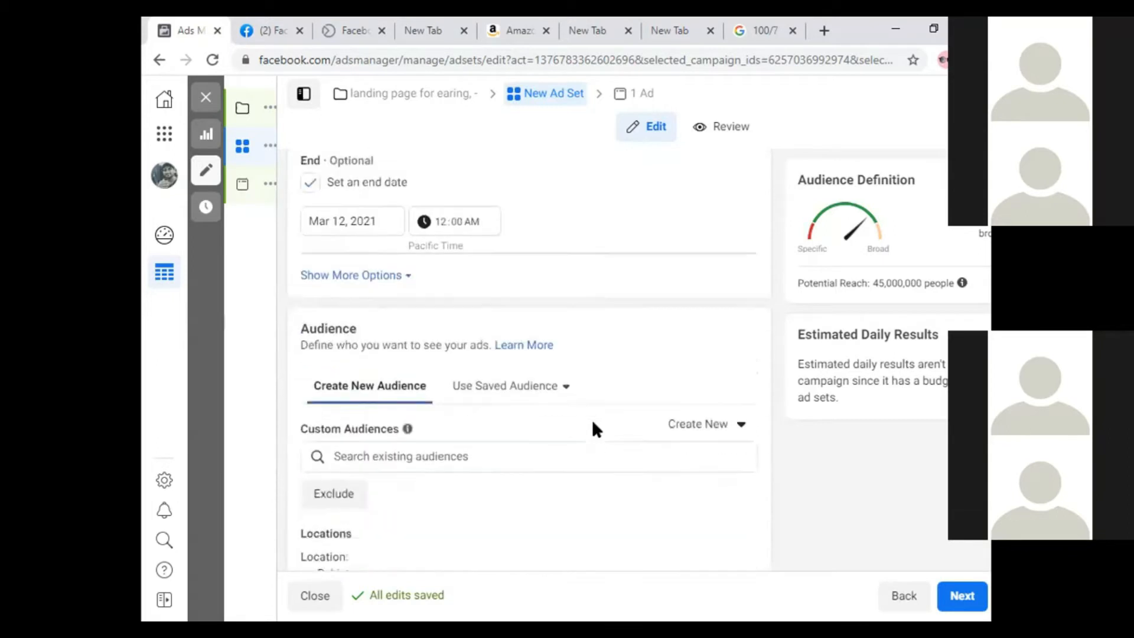
scroll(365, 358, "up", 4)
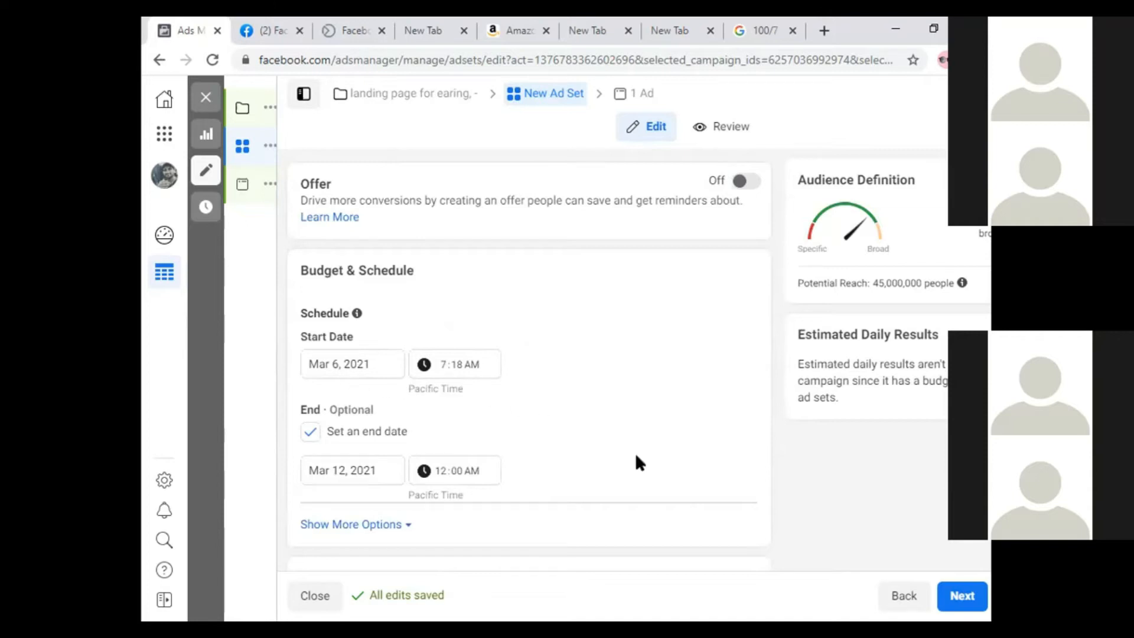
scroll(636, 452, "down", 4)
scroll(638, 455, "down", 2)
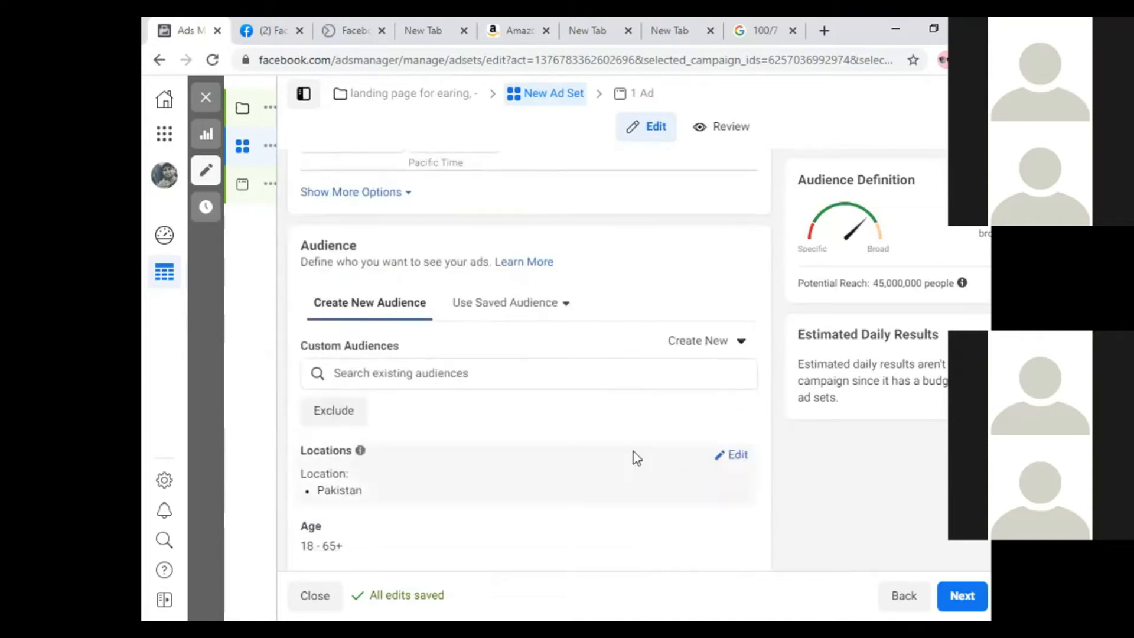
scroll(550, 438, "up", 4)
scroll(554, 440, "up", 9)
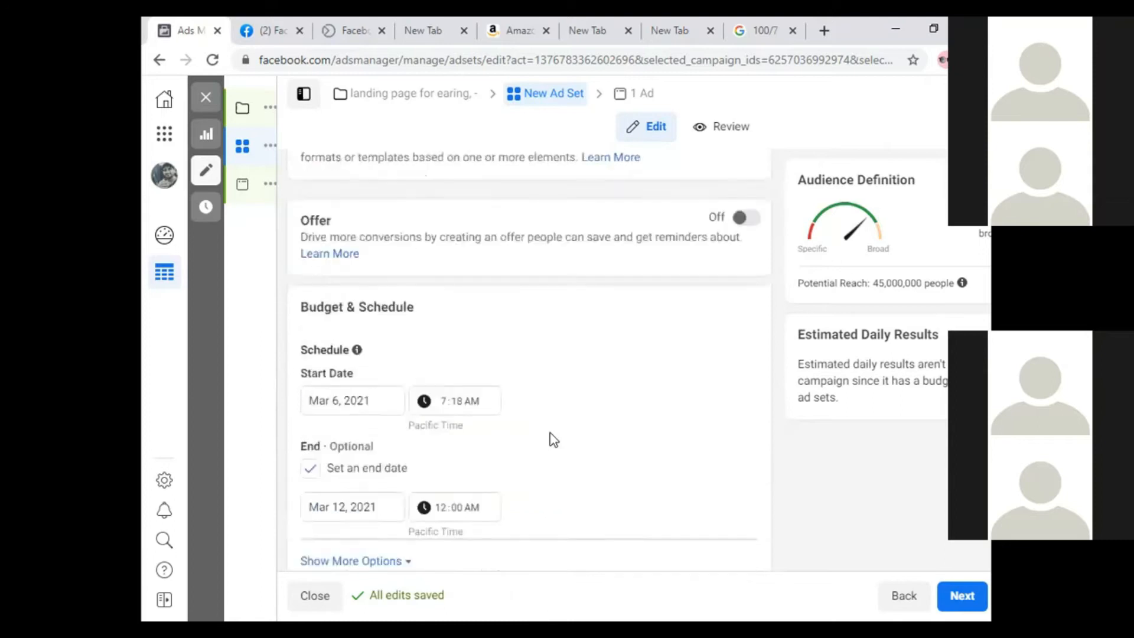
scroll(552, 440, "down", 6)
scroll(552, 440, "down", 5)
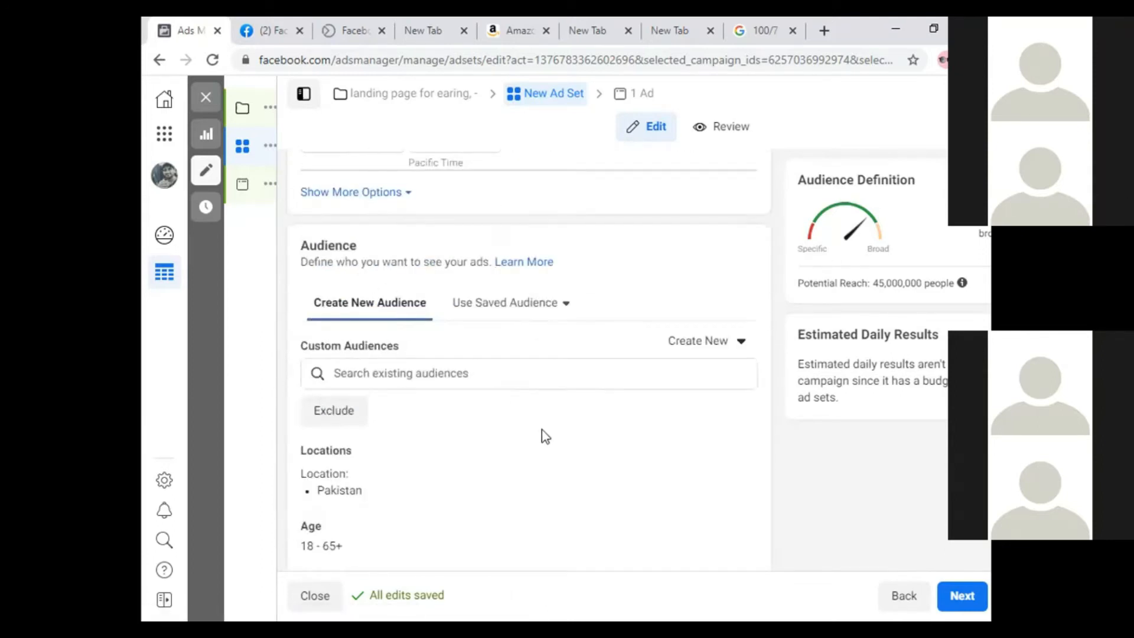
scroll(541, 430, "down", 1)
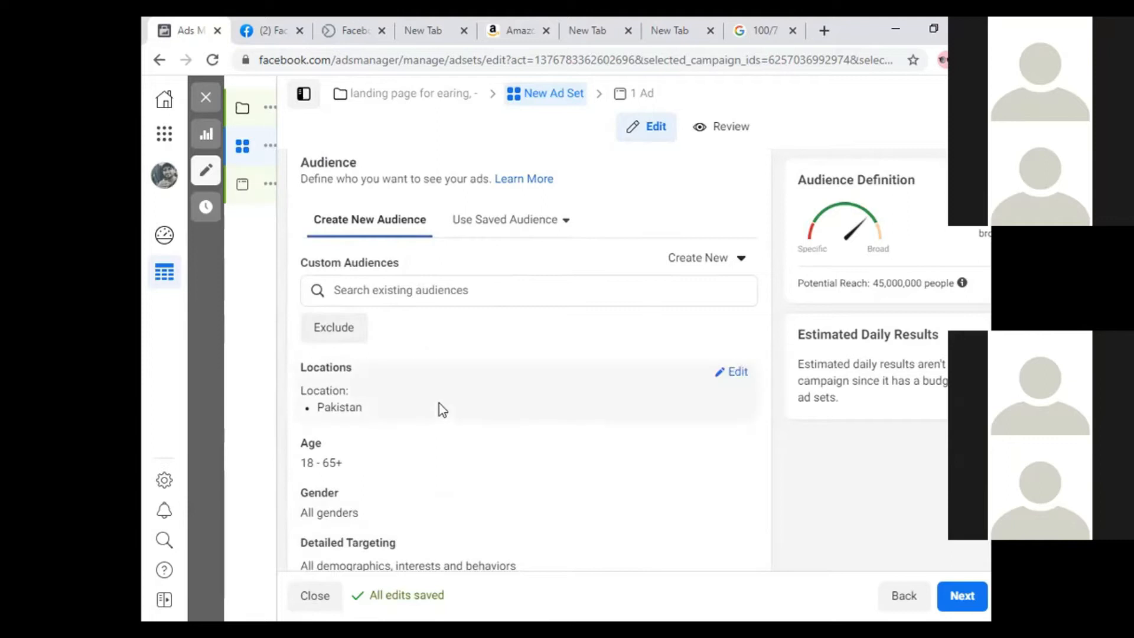
scroll(453, 439, "down", 4)
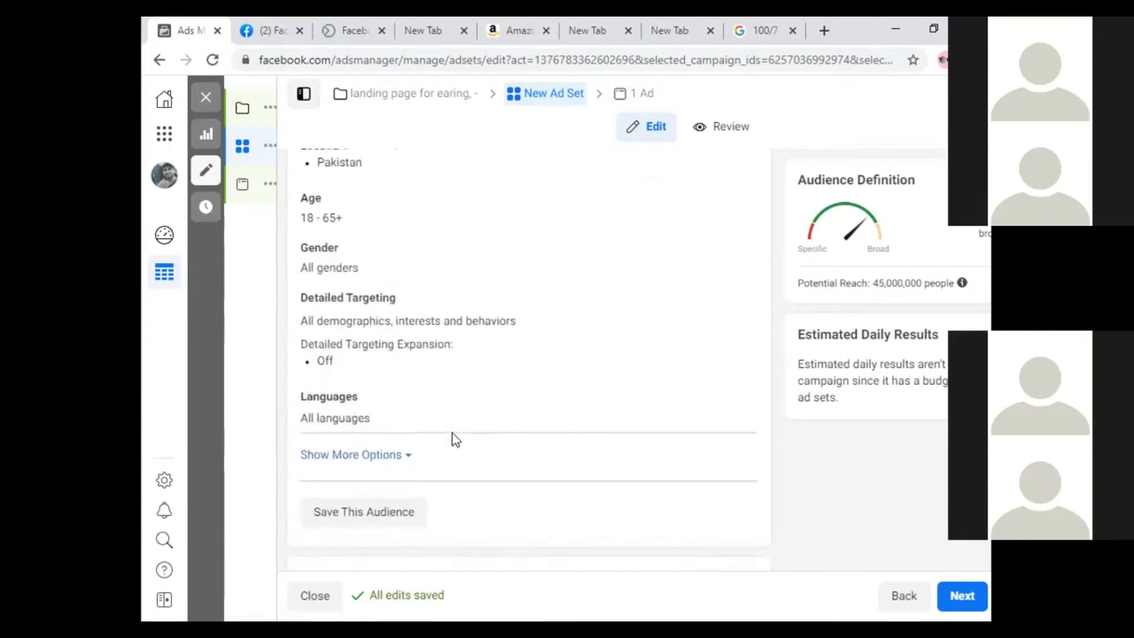
scroll(453, 438, "up", 3)
scroll(456, 439, "up", 2)
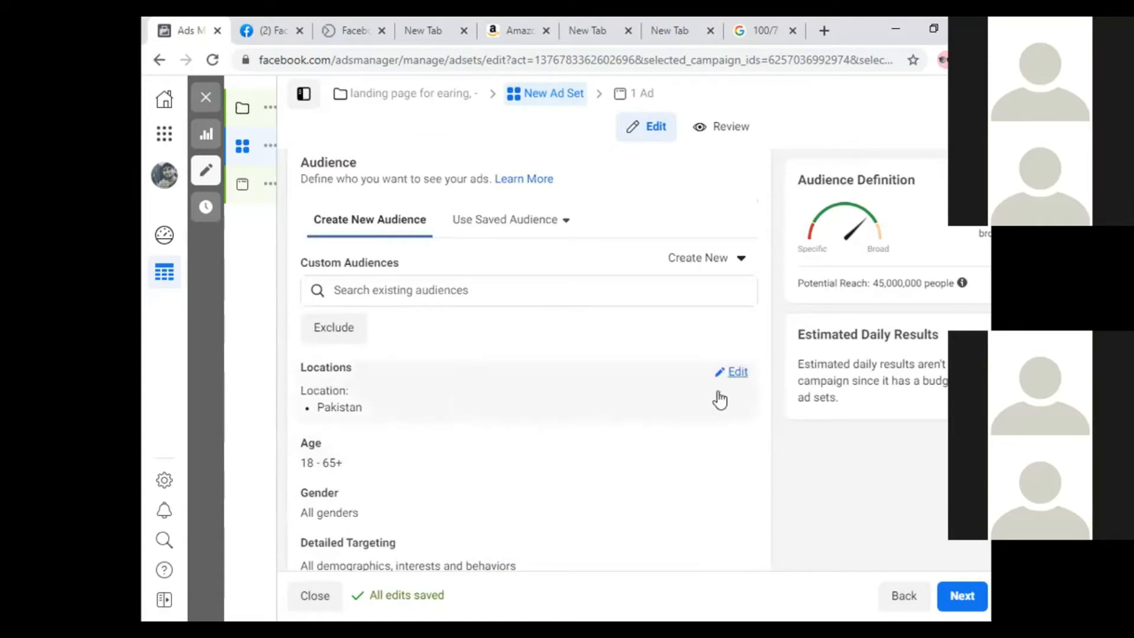
Replace Pakistan with United States as the included location for the ad set's audience
left_click(731, 372)
scroll(537, 476, "down", 2)
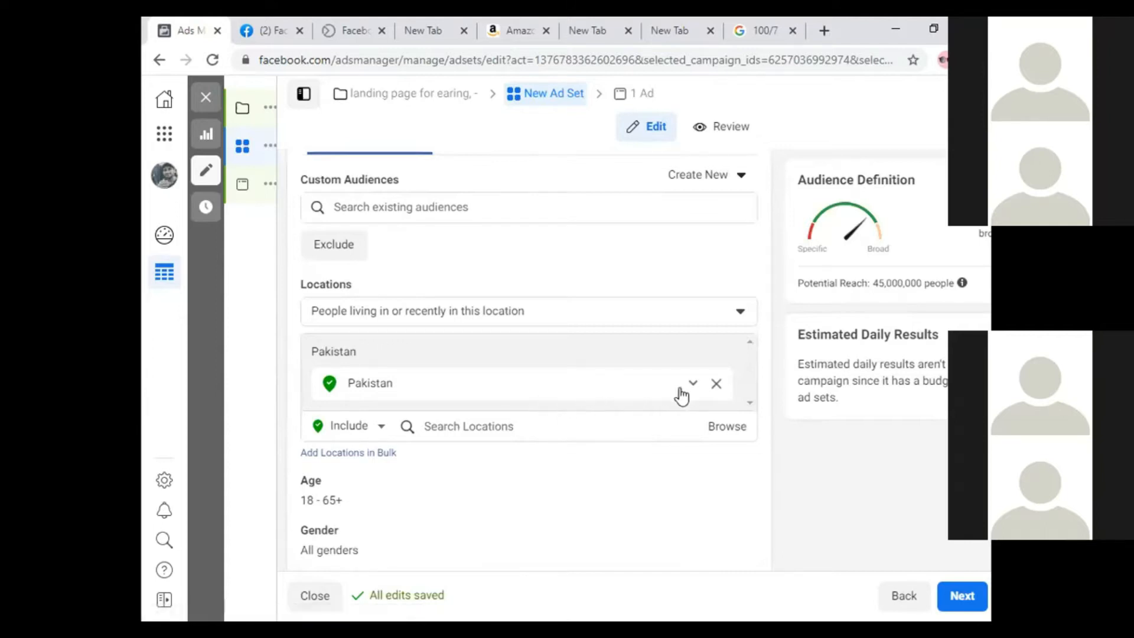
left_click(716, 383)
left_click(581, 367)
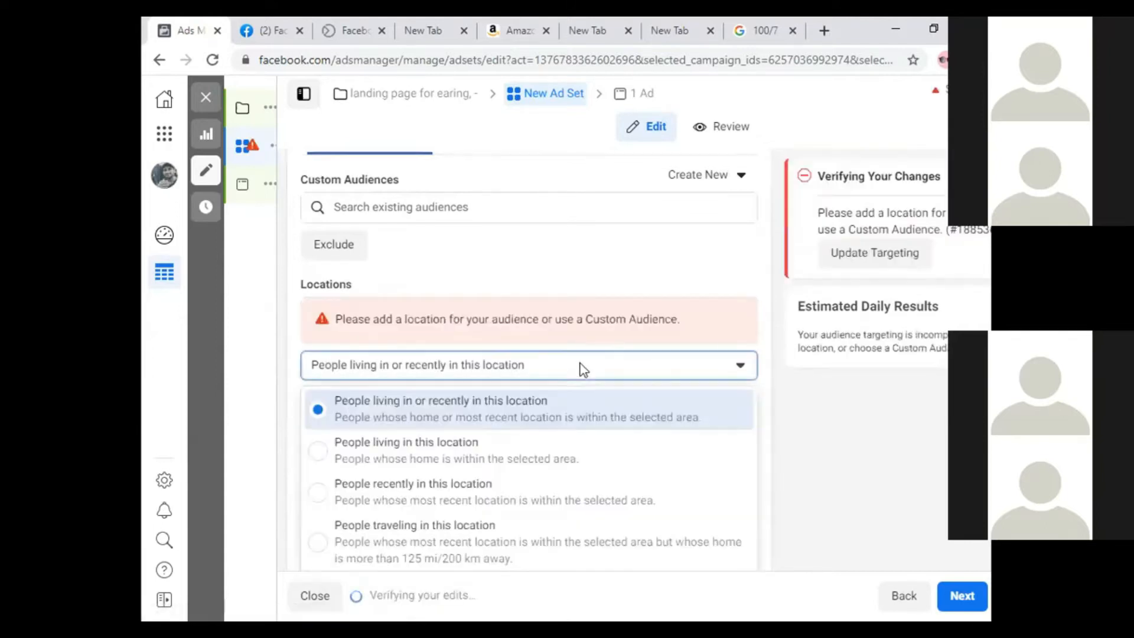
left_click(279, 353)
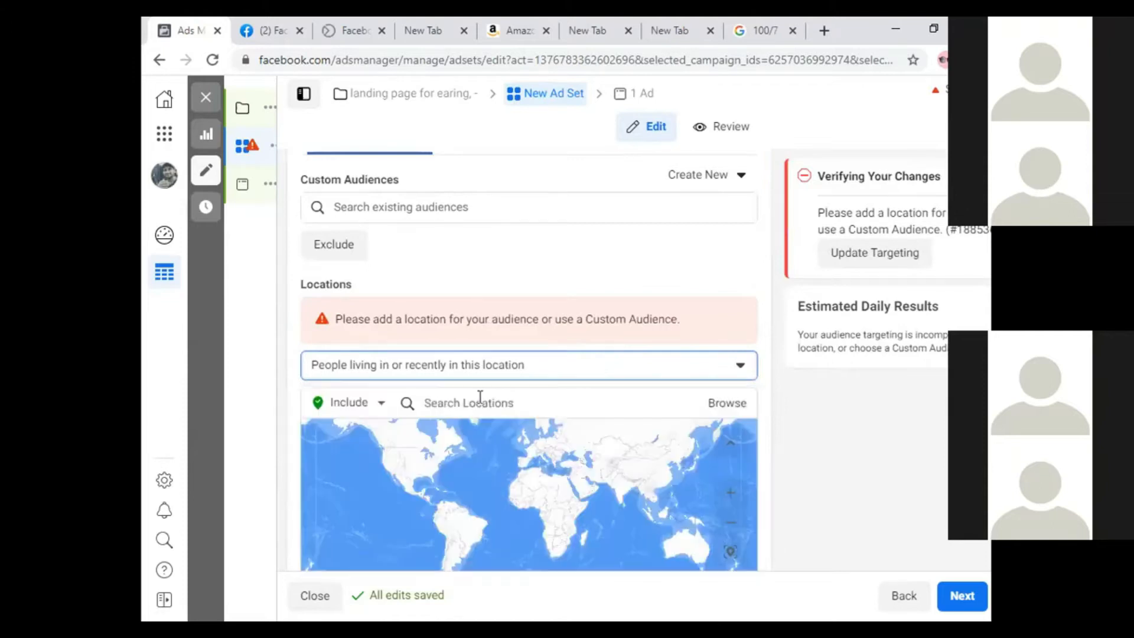
left_click(494, 402)
type("united")
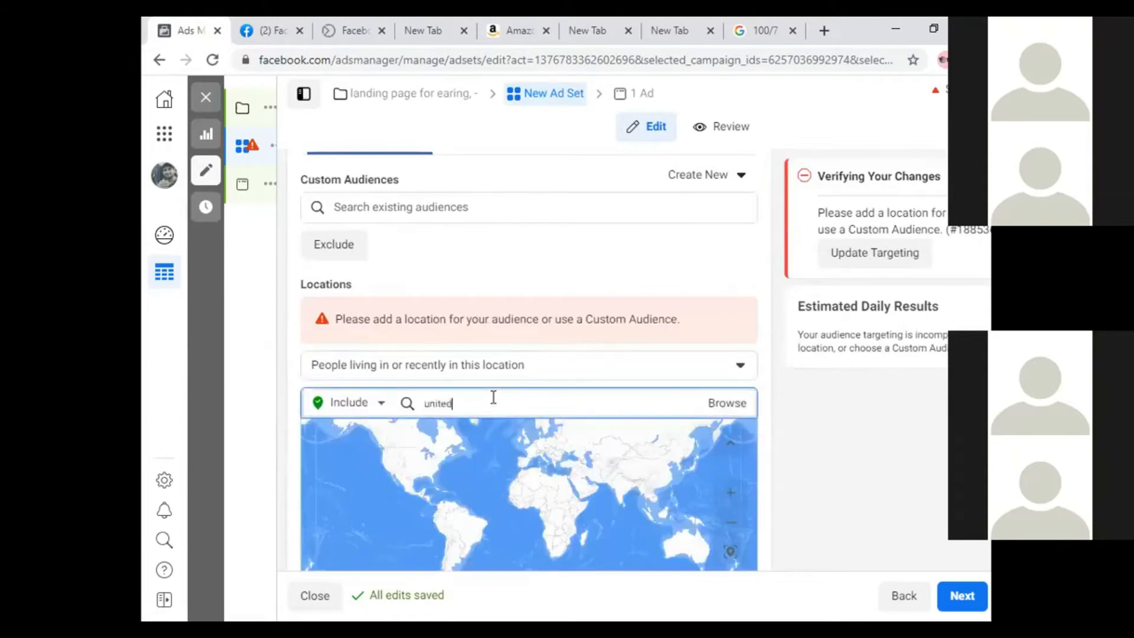
type(" state")
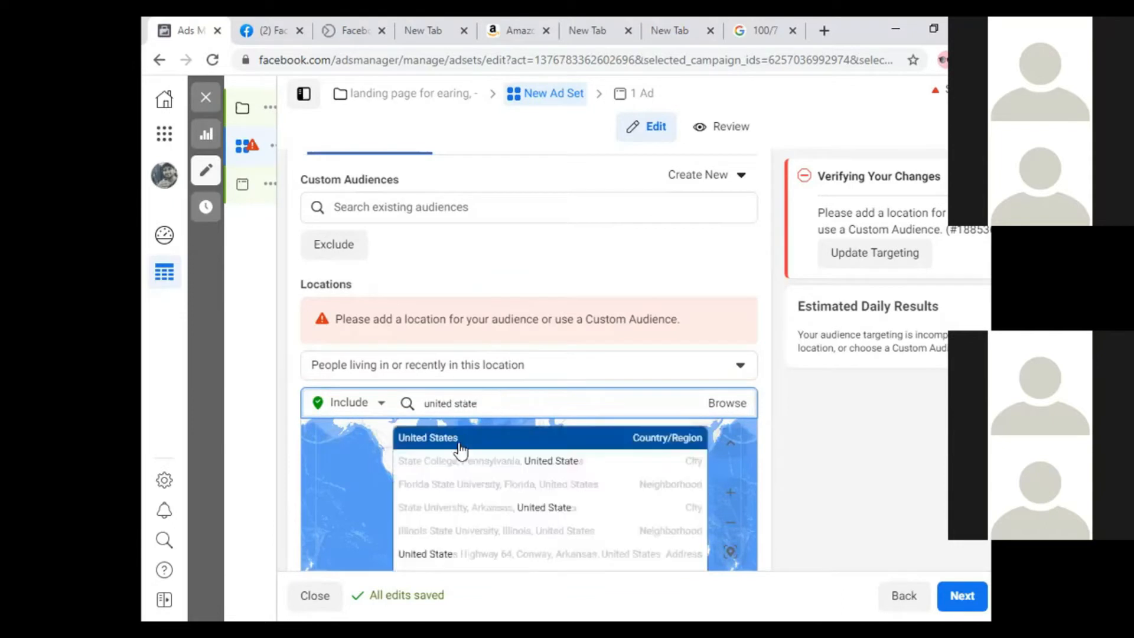
key("Return")
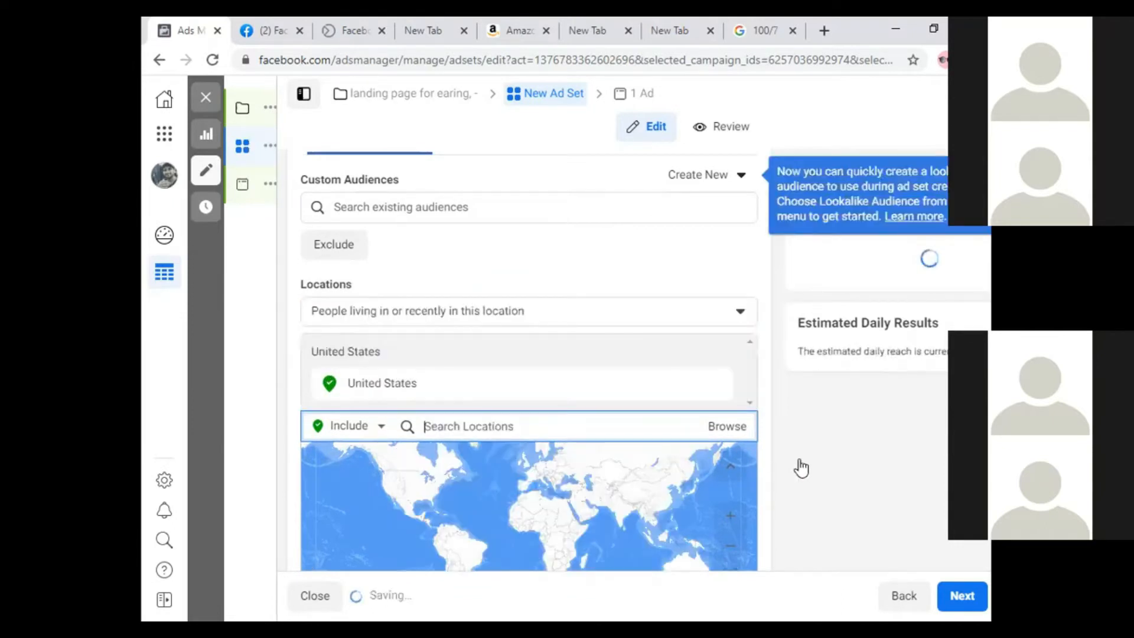
Open the audience's age range for editing, view the minimum age choices, and set the maximum age to 50
scroll(802, 467, "down", 3)
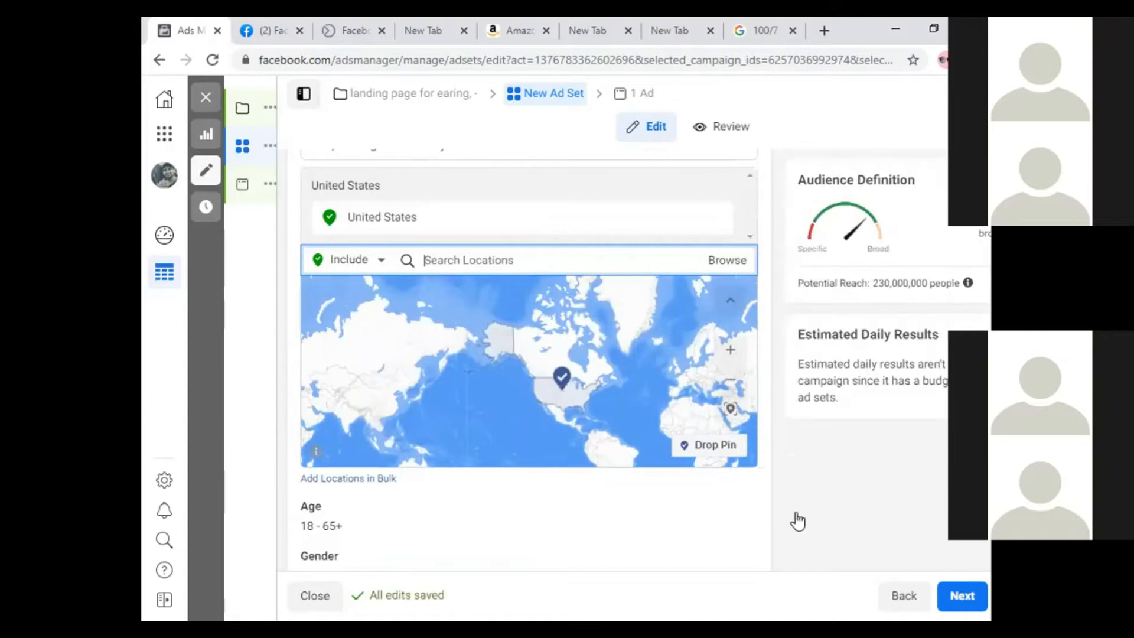
scroll(655, 456, "down", 1)
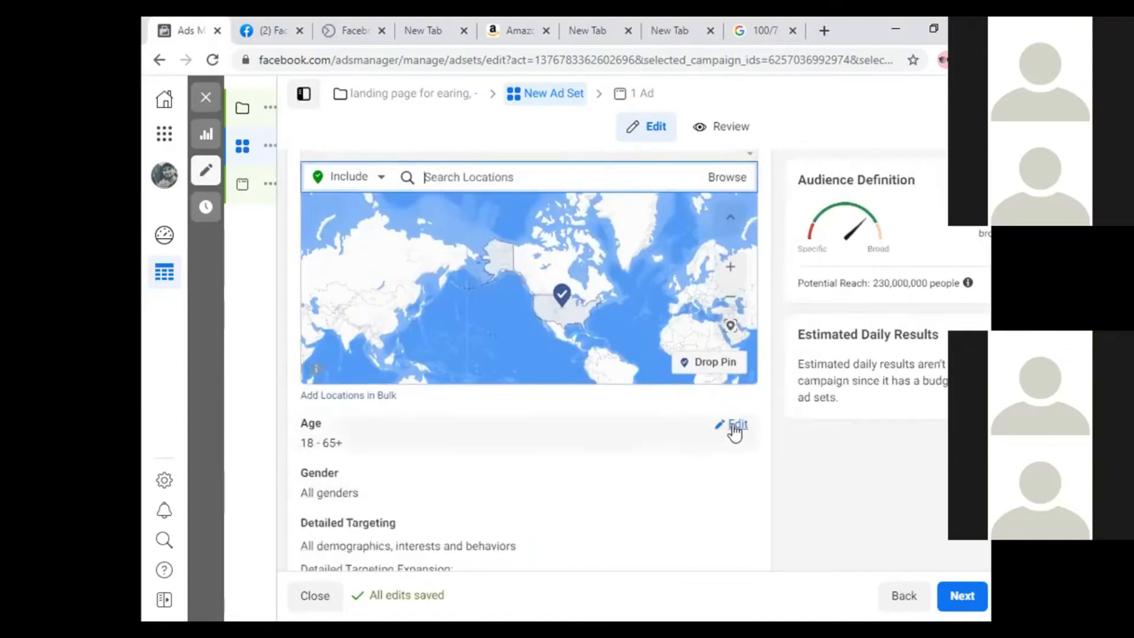
left_click(735, 428)
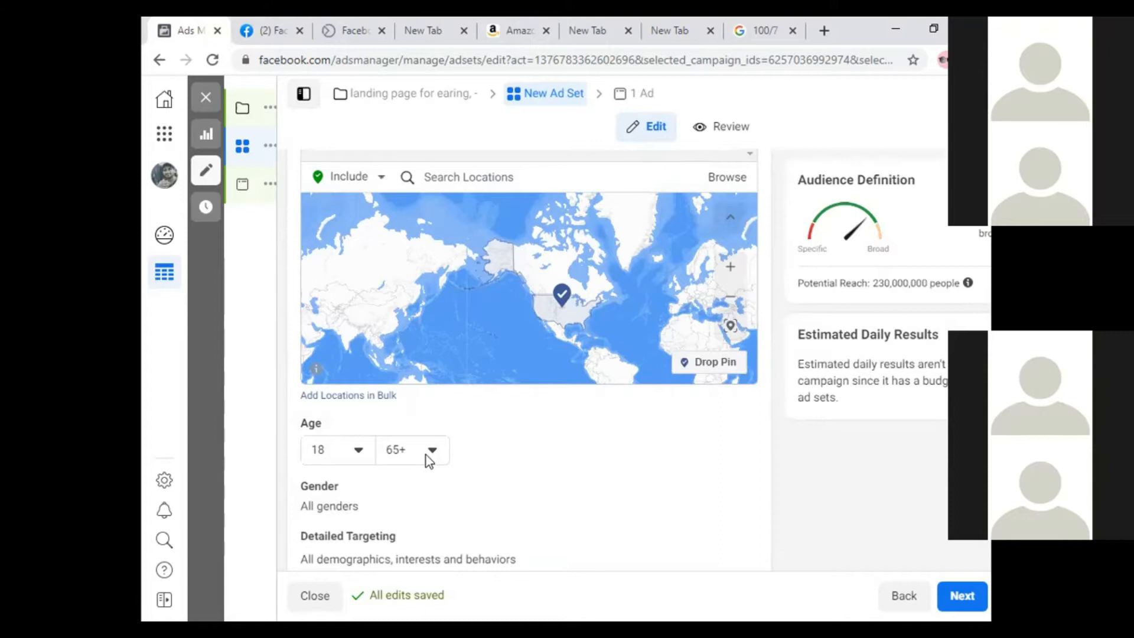
left_click(344, 450)
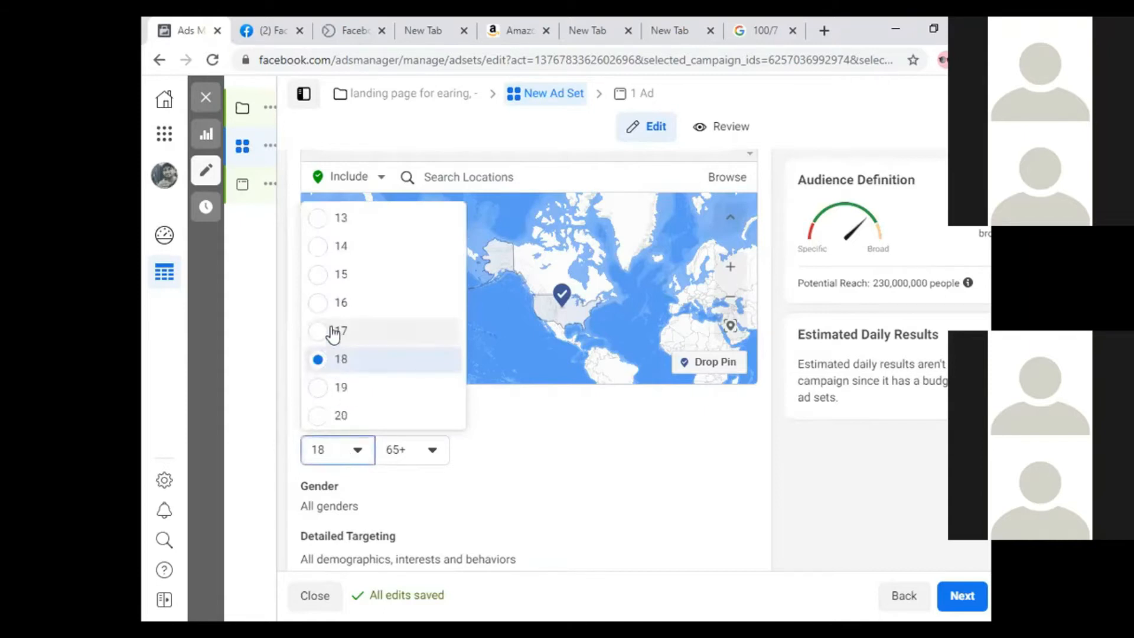
left_click(413, 453)
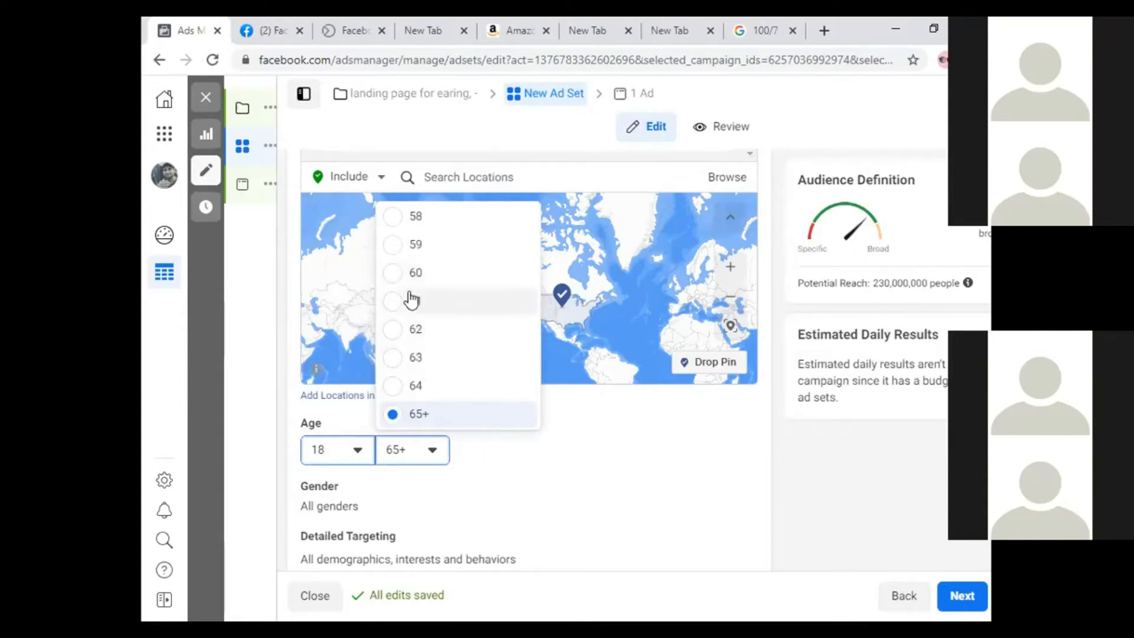
scroll(414, 254, "up", 3)
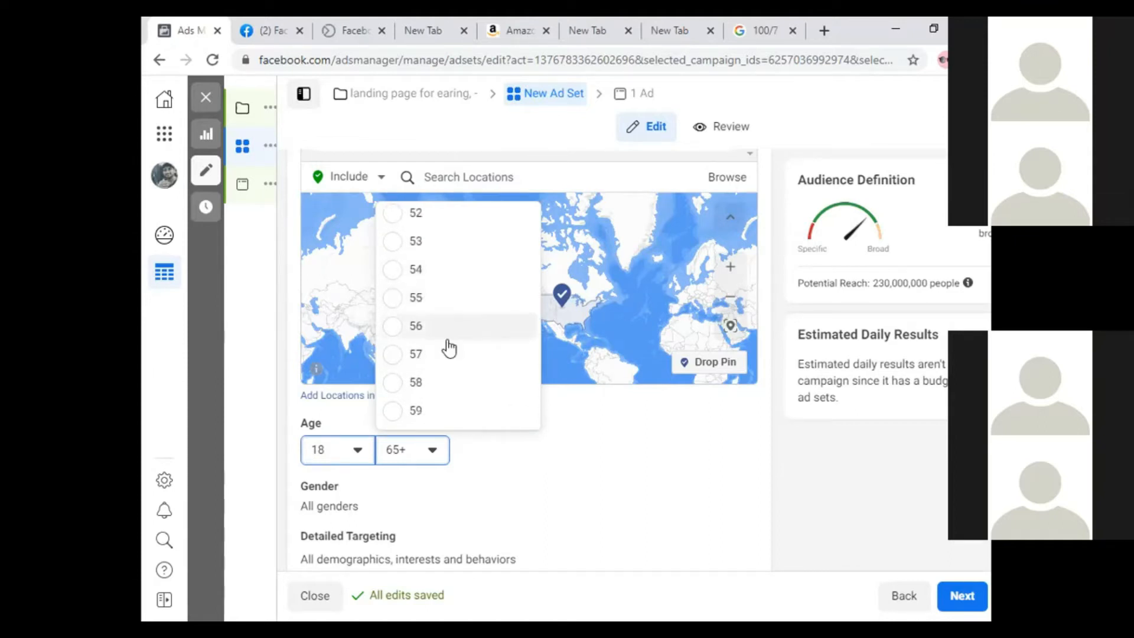
scroll(425, 308, "up", 1)
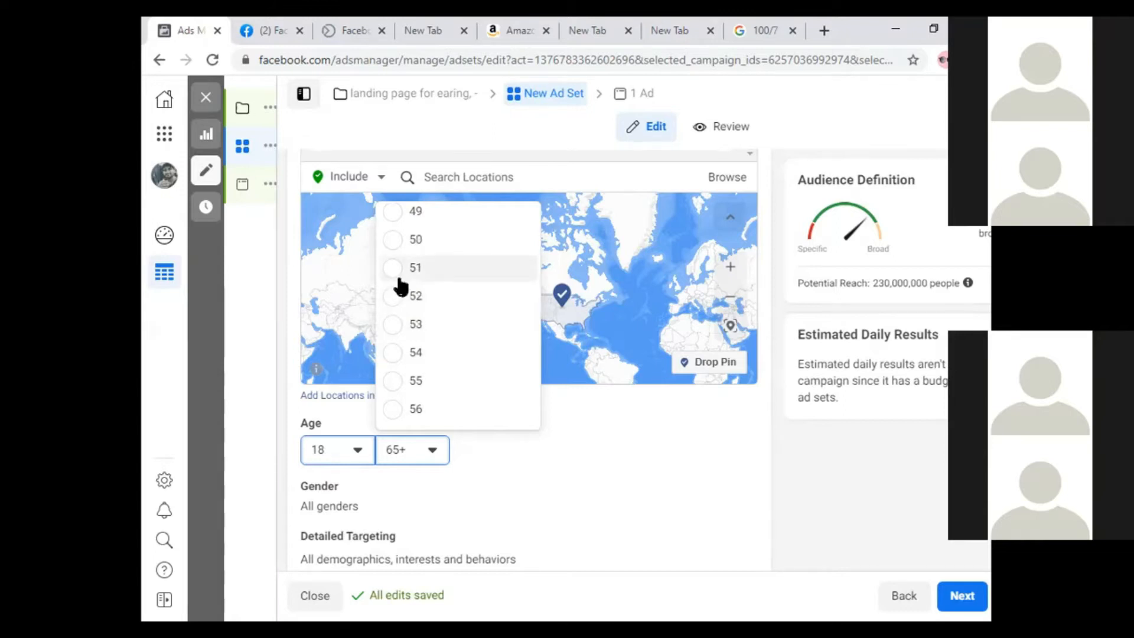
left_click(390, 239)
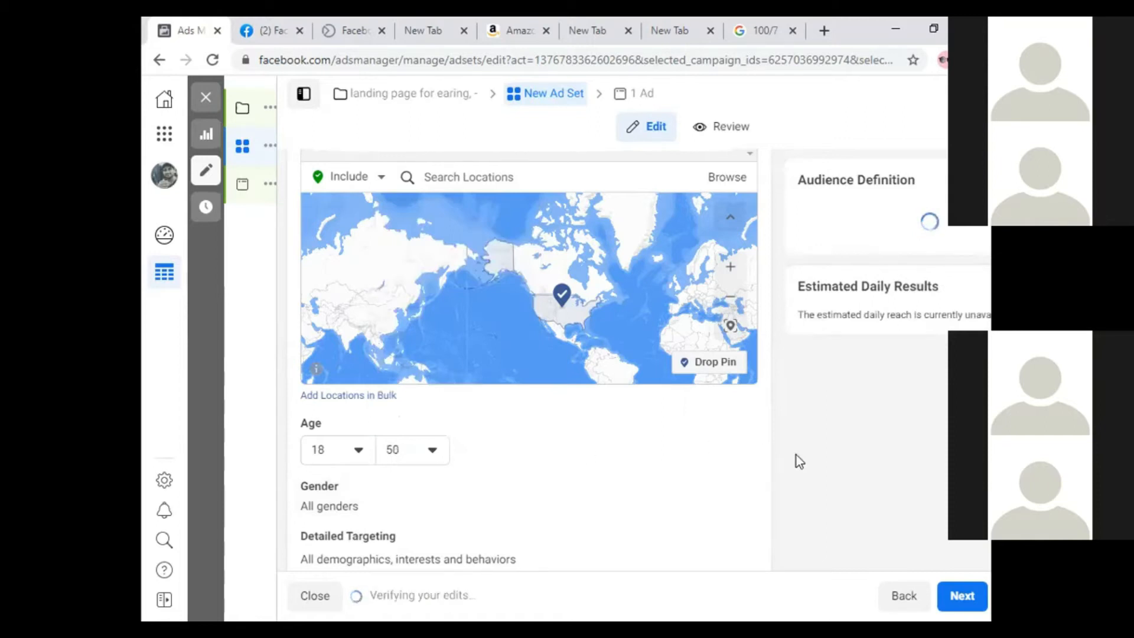
Examine the audience's Detailed Targeting and Gender settings
scroll(647, 467, "down", 3)
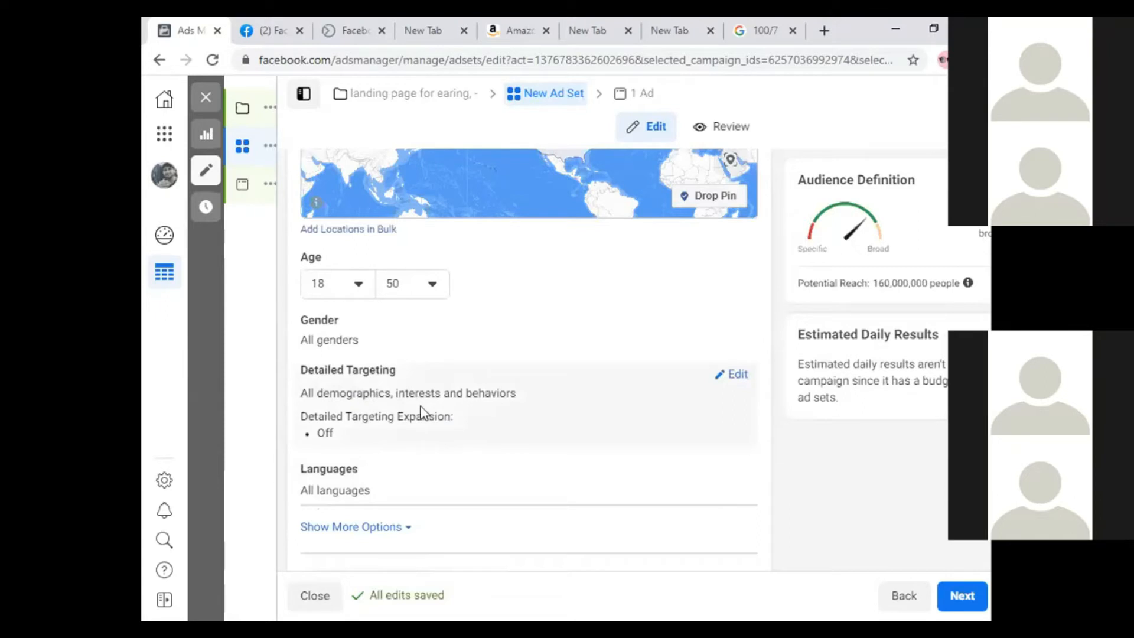
scroll(422, 410, "down", 2)
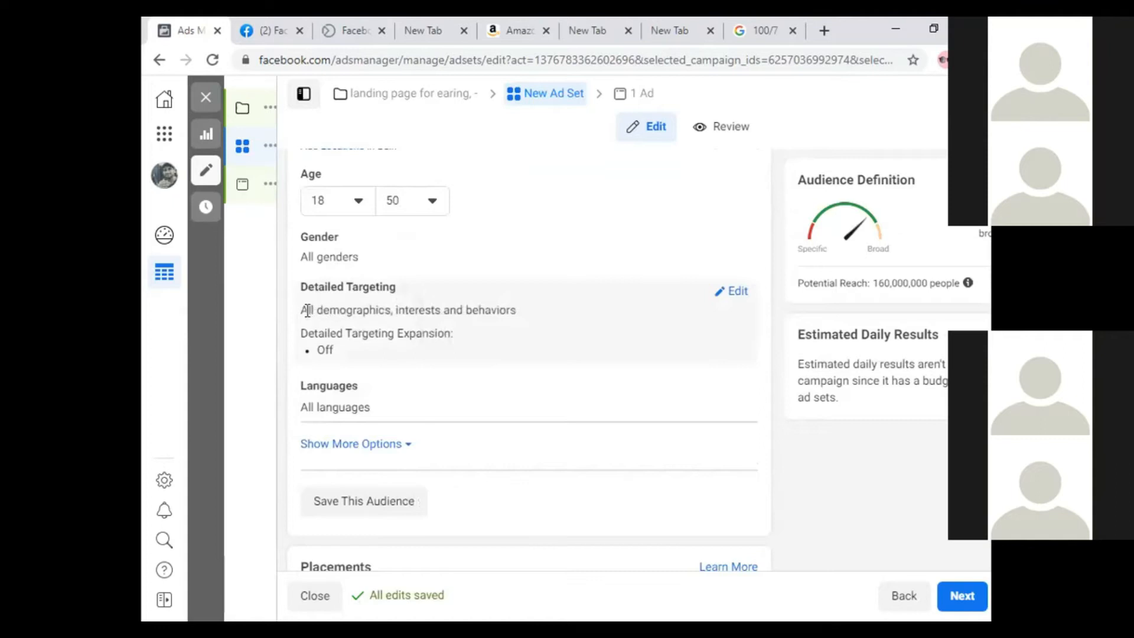
left_click_drag(303, 309, 463, 311)
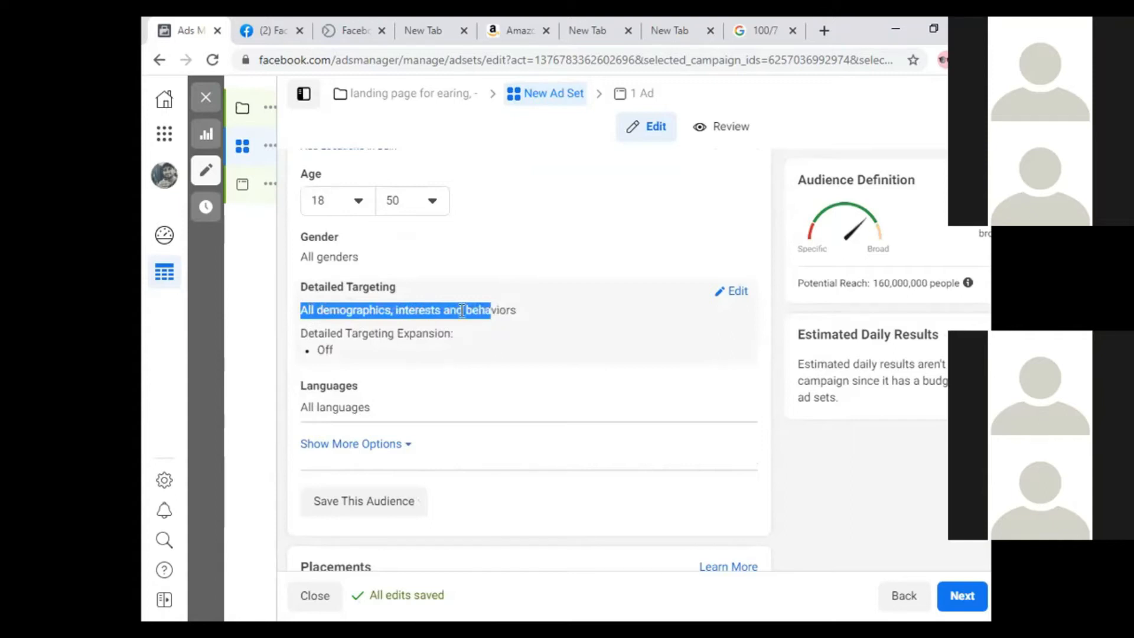
left_click(462, 309)
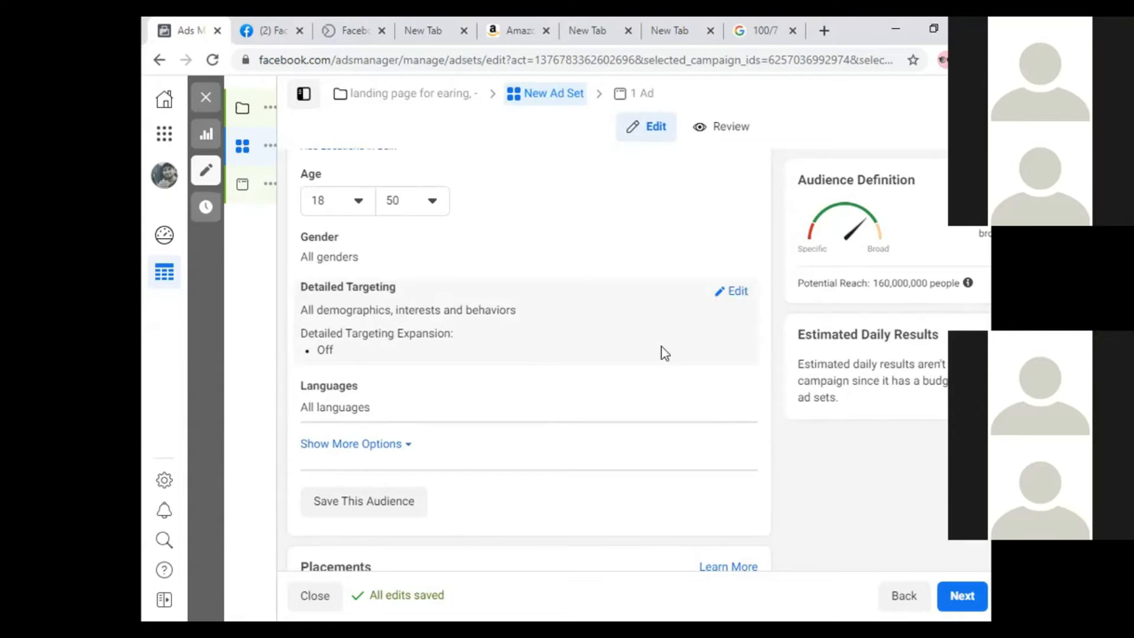
triple_click(440, 307)
left_click(468, 306)
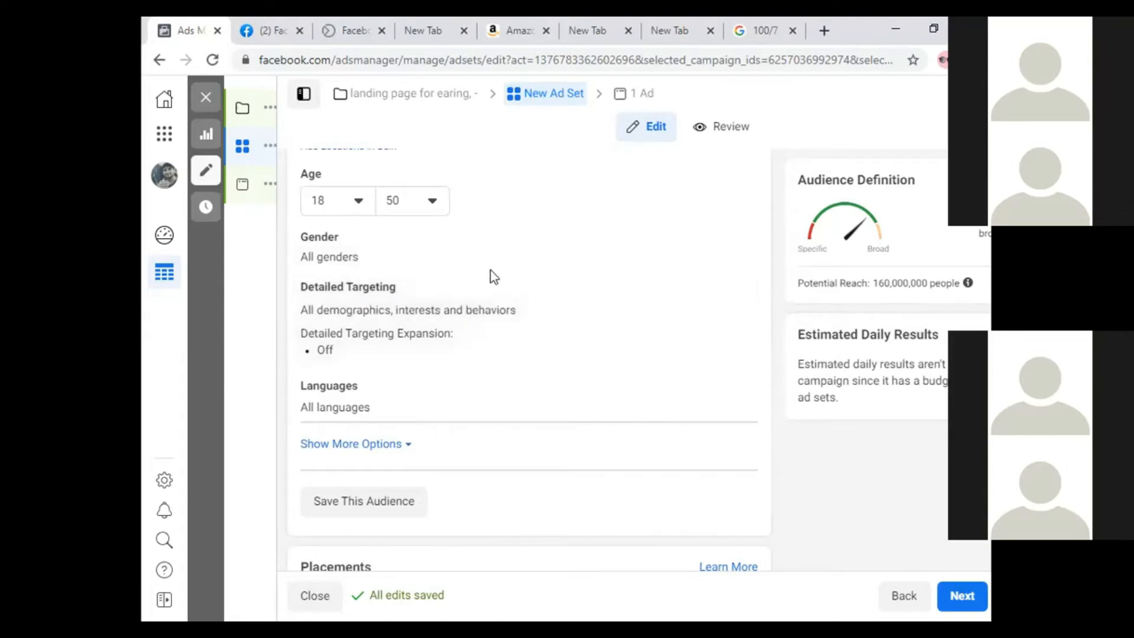
triple_click(349, 257)
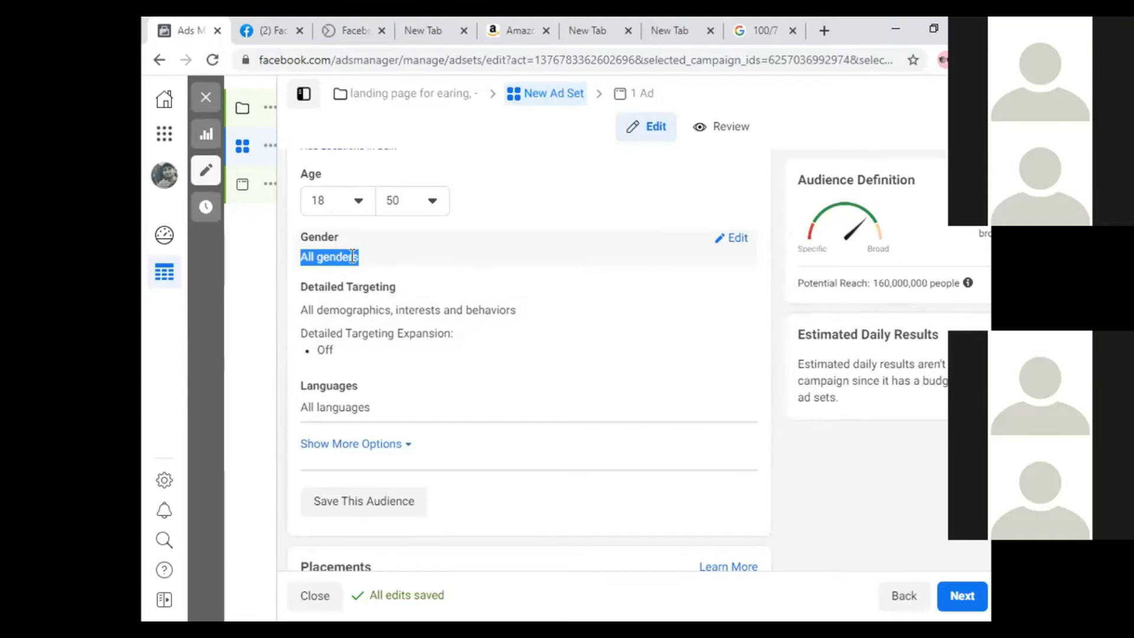
left_click(352, 255)
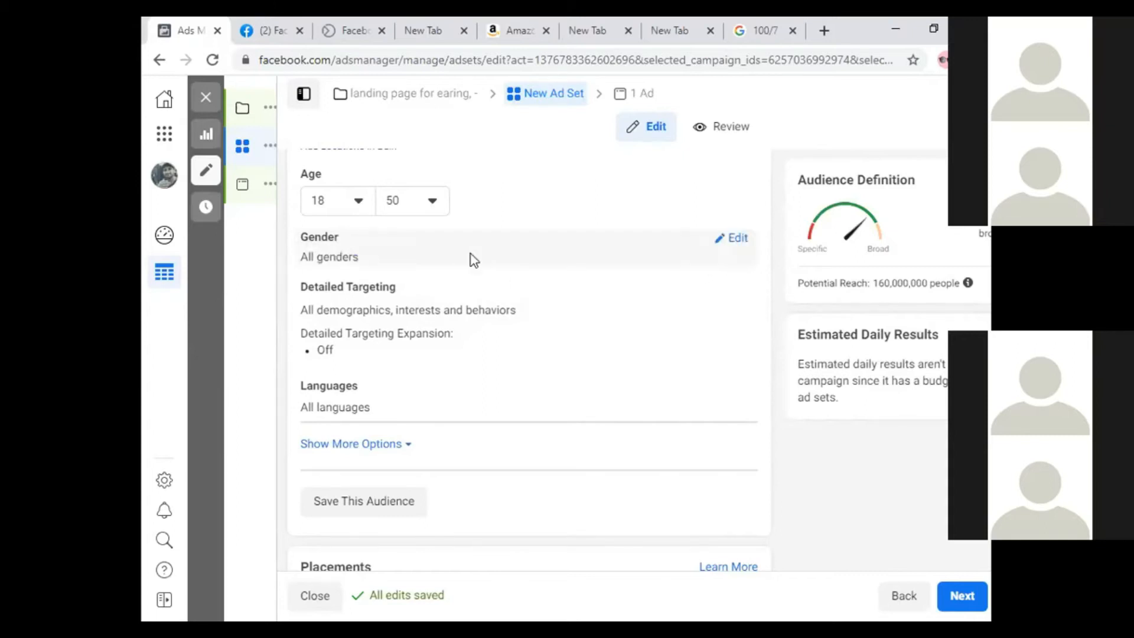
Open the audience's Gender and Detailed Targeting settings for editing
left_click(735, 238)
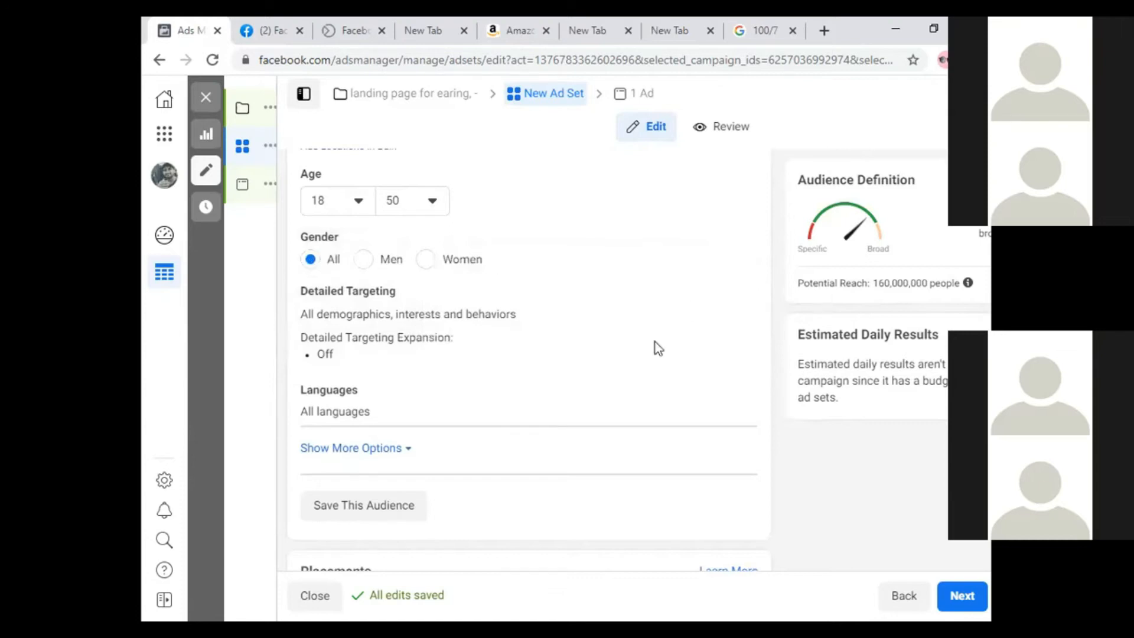
left_click(732, 295)
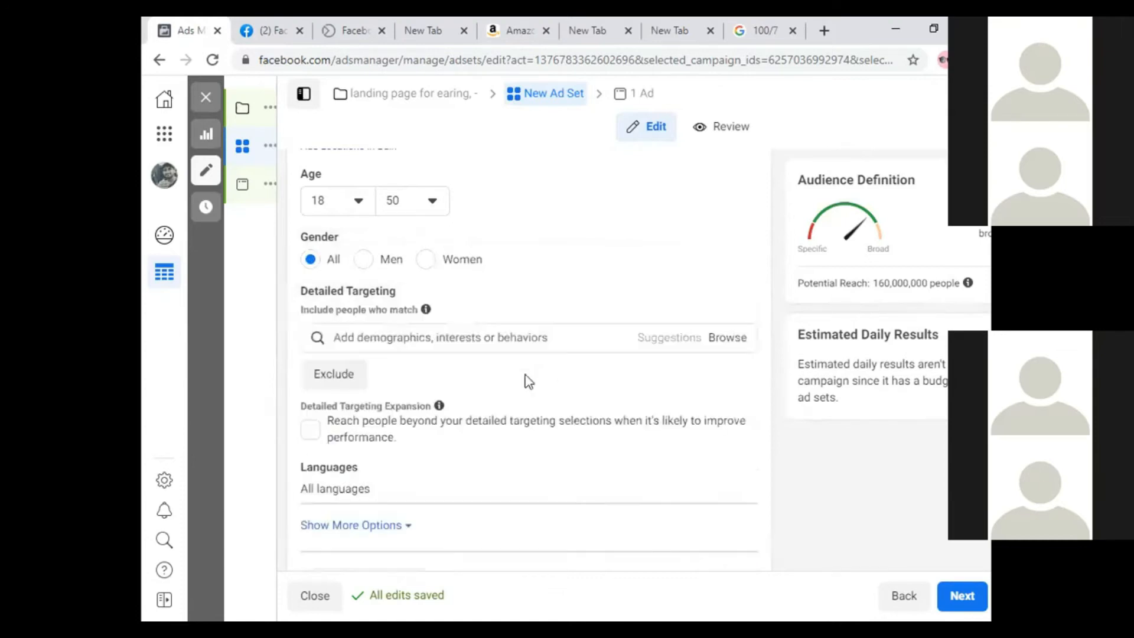
scroll(479, 385, "down", 1)
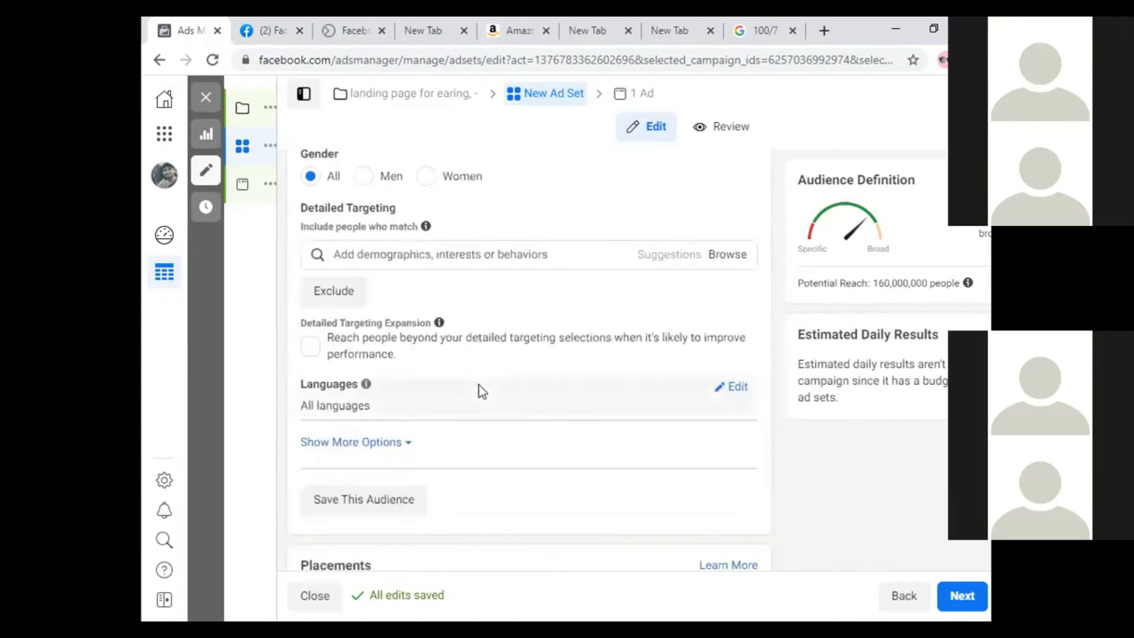
Search the detailed targeting options for "bank manager", then clear the search
left_click(480, 251)
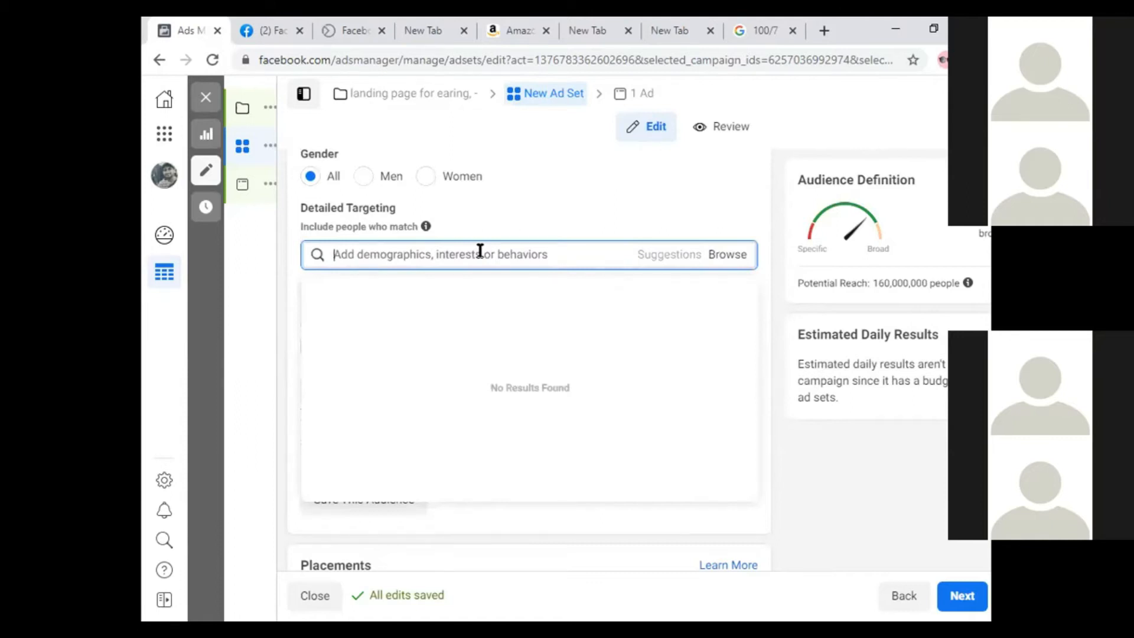
type("bank")
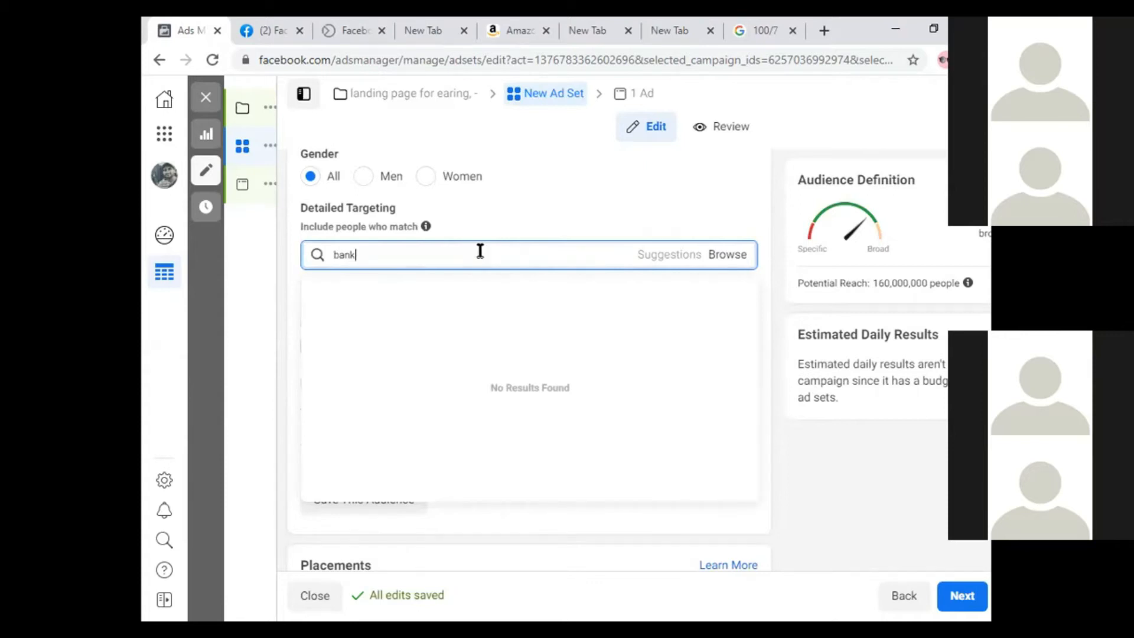
type(" manger")
key("ctrl+a")
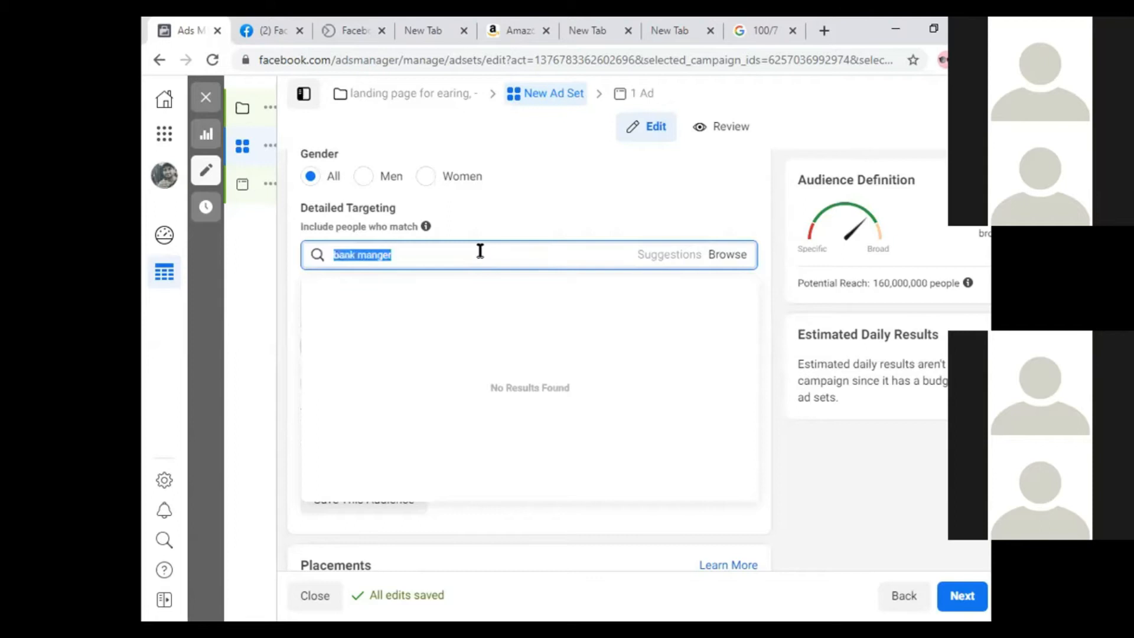
key("BackSpace")
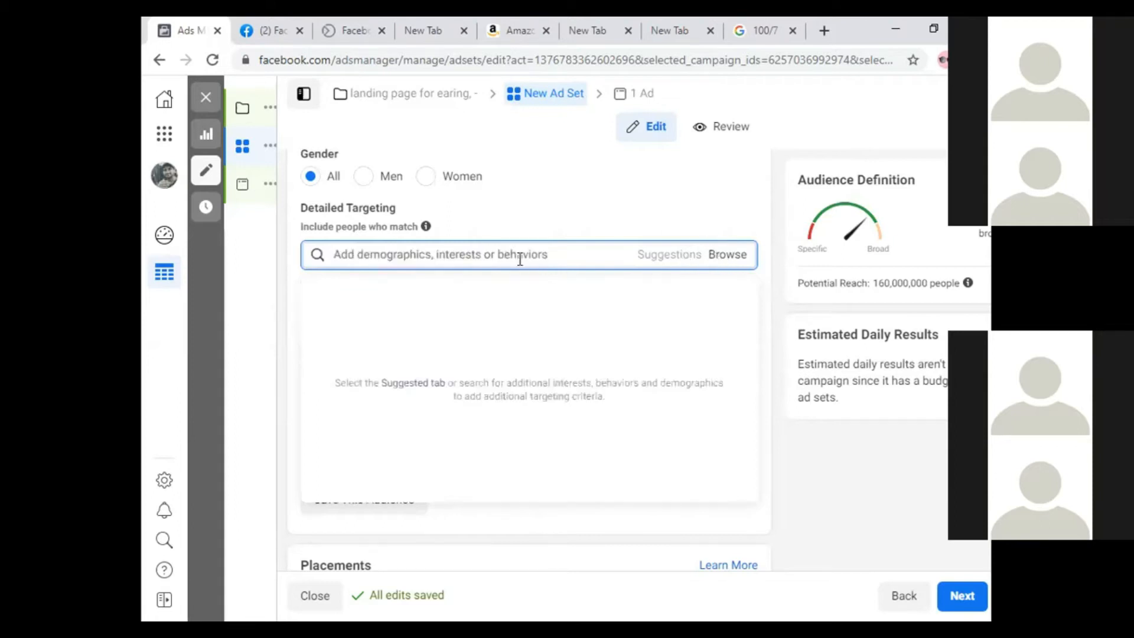
type("a")
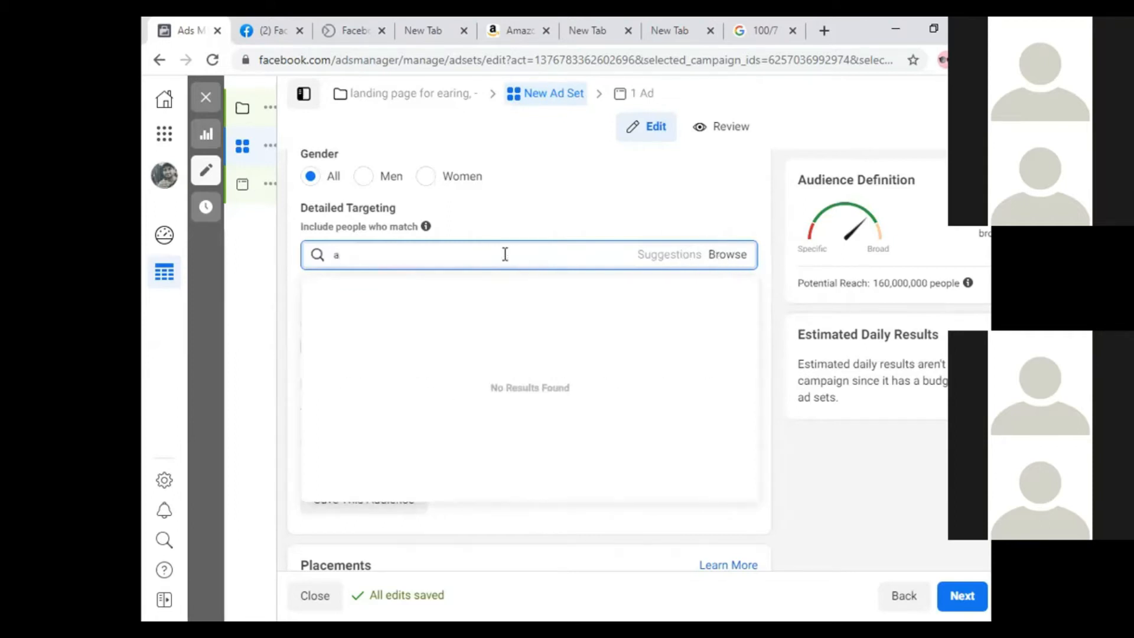
type("bank")
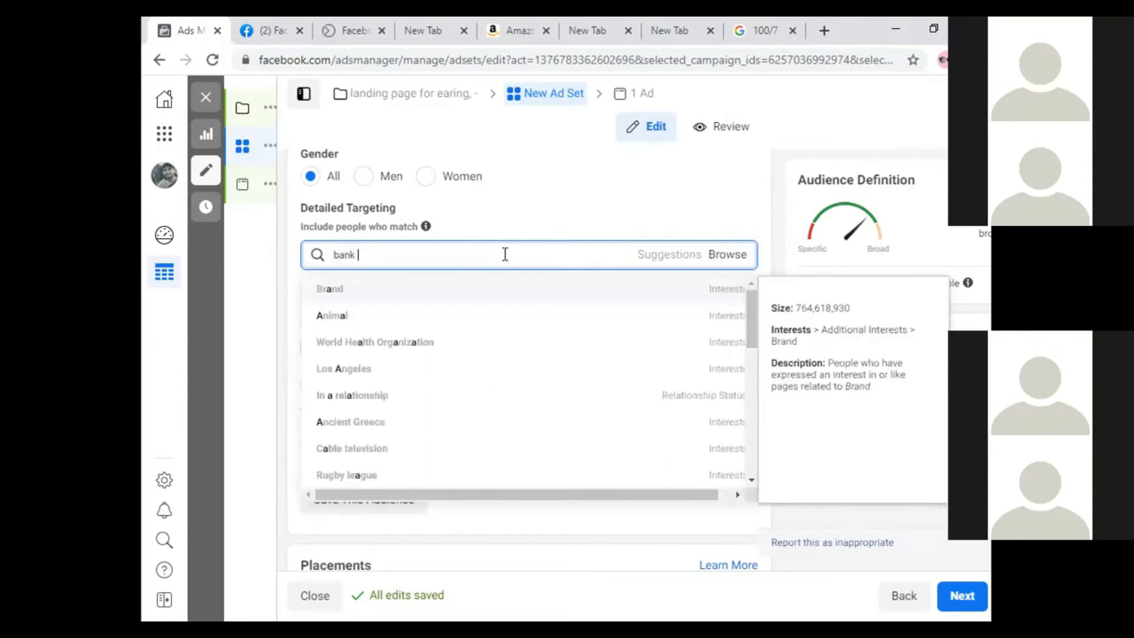
type(" d")
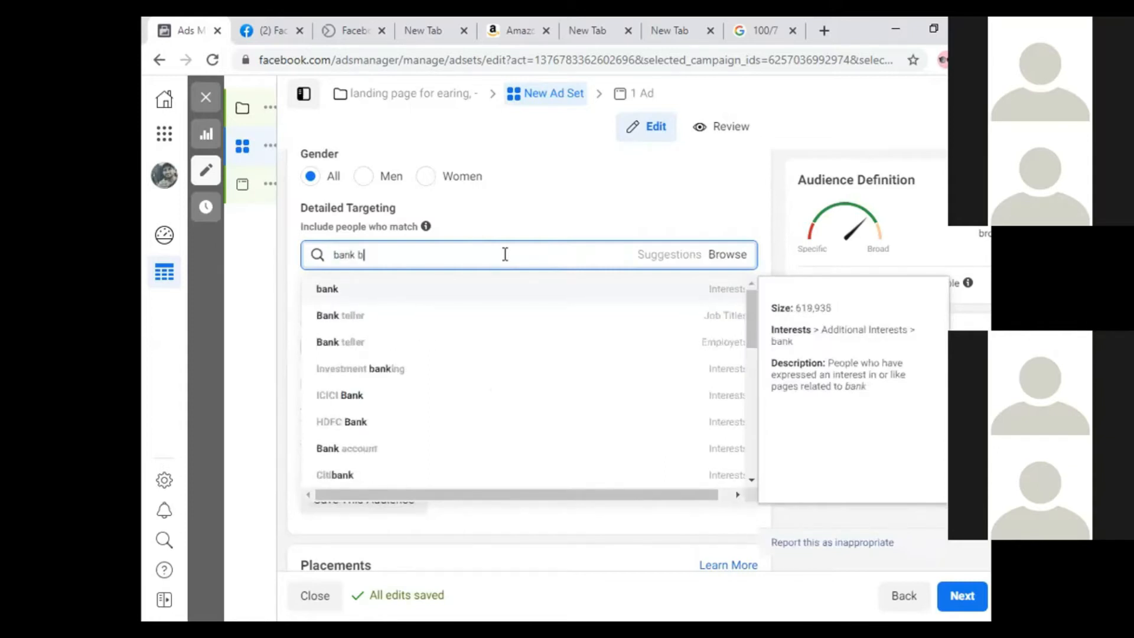
key("BackSpace")
type("manag")
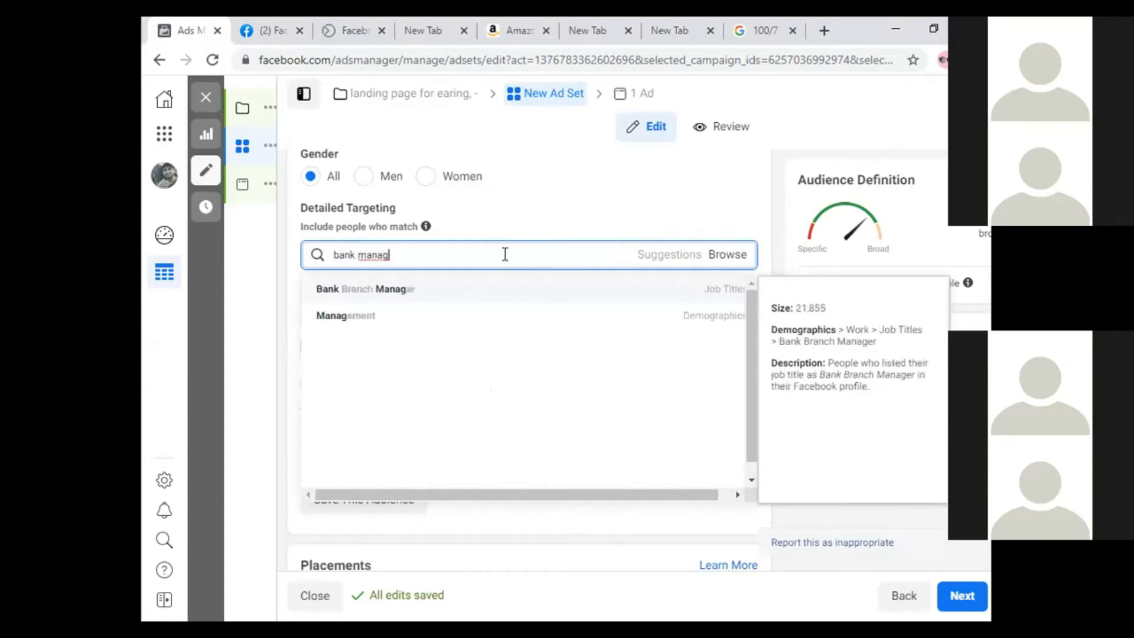
type("er")
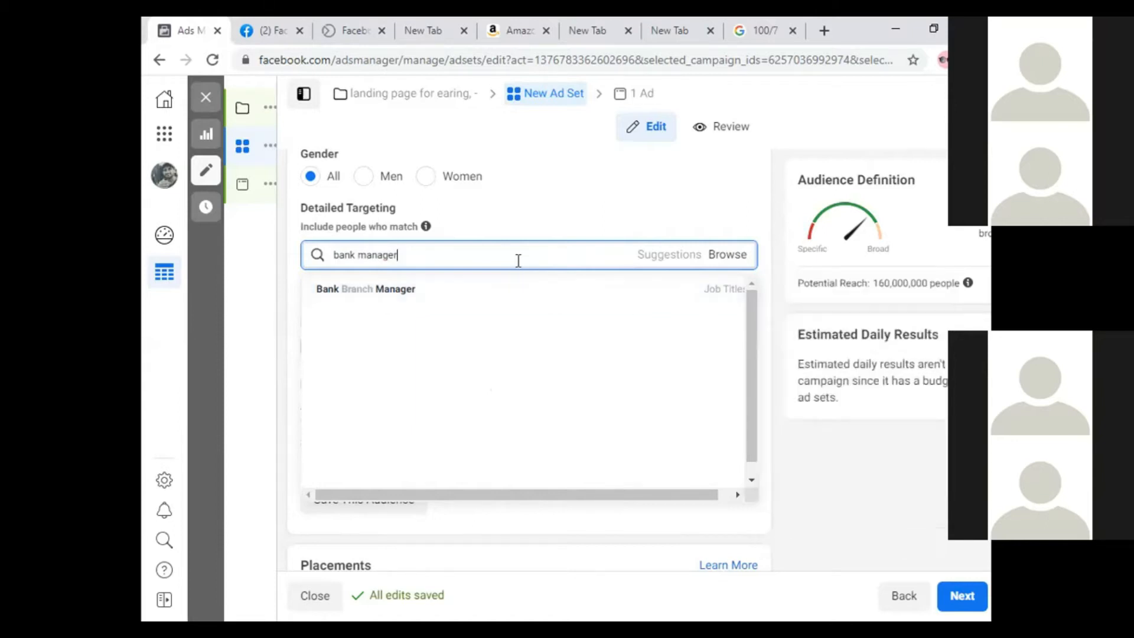
key("ctrl+a")
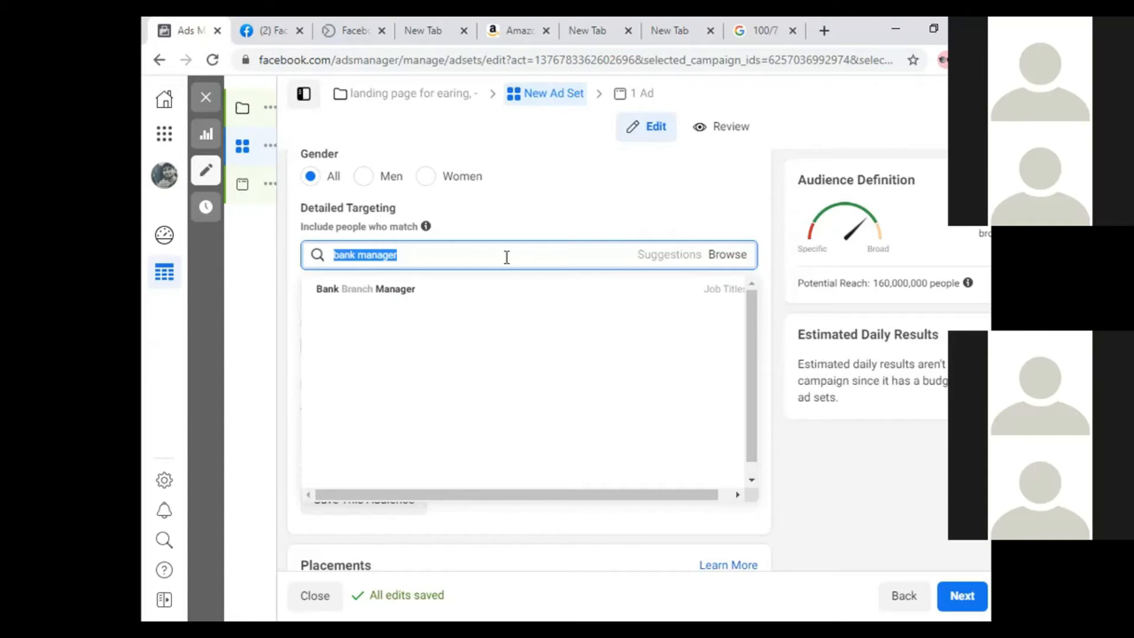
key("BackSpace")
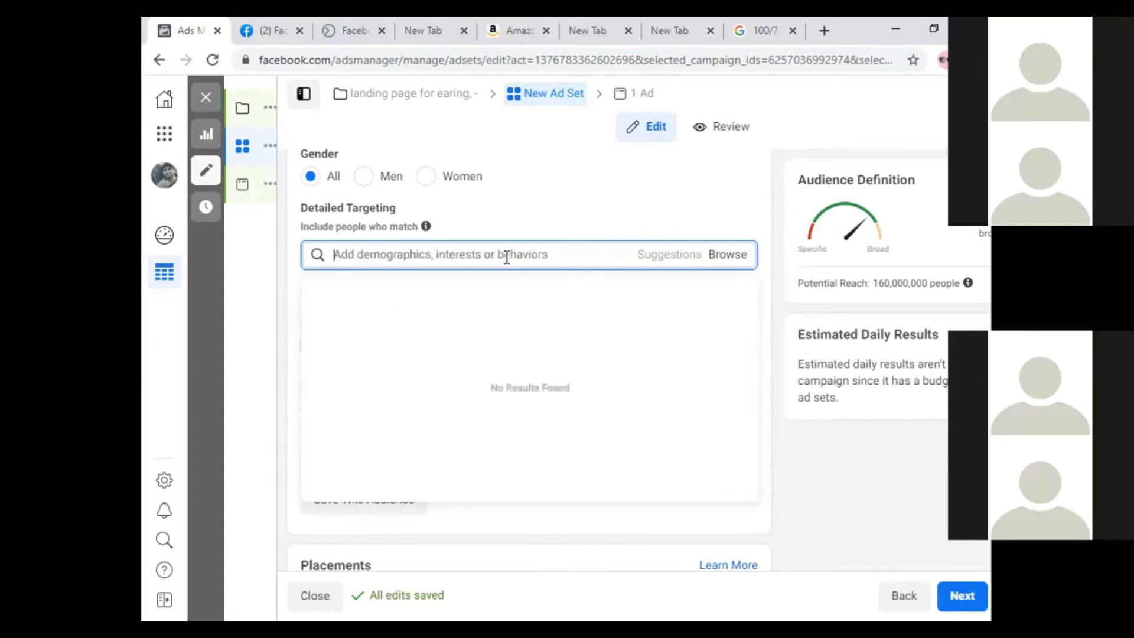
Search the detailed targeting options for "fashion"
type("jew")
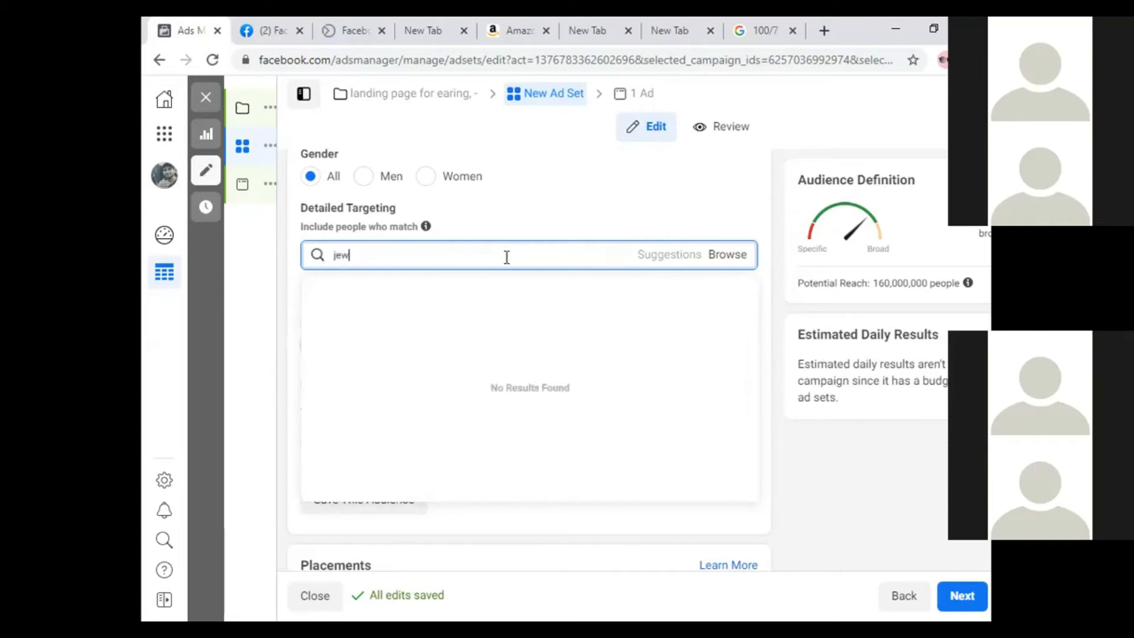
key("ctrl+a")
key("BackSpace")
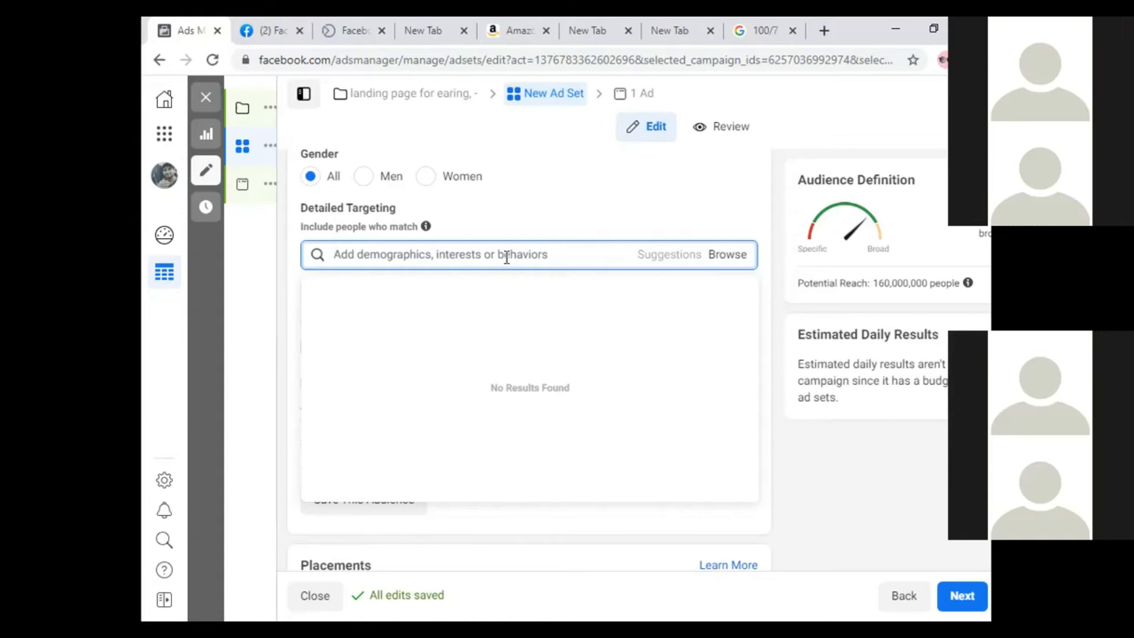
type("e")
key("BackSpace")
type("a")
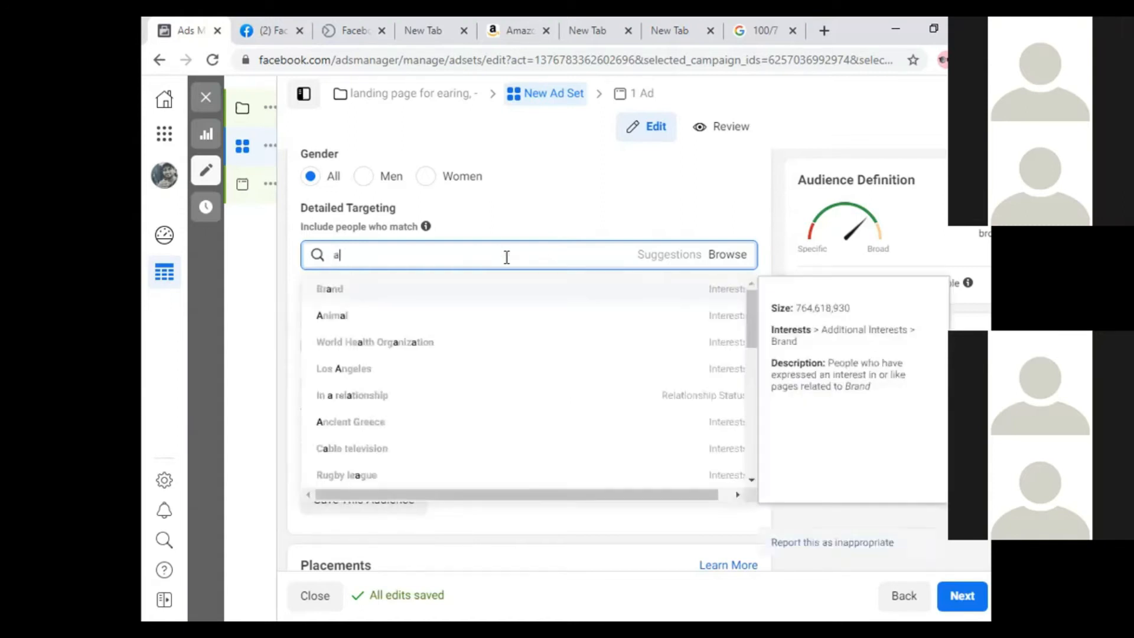
key("ctrl+a")
type("fashion")
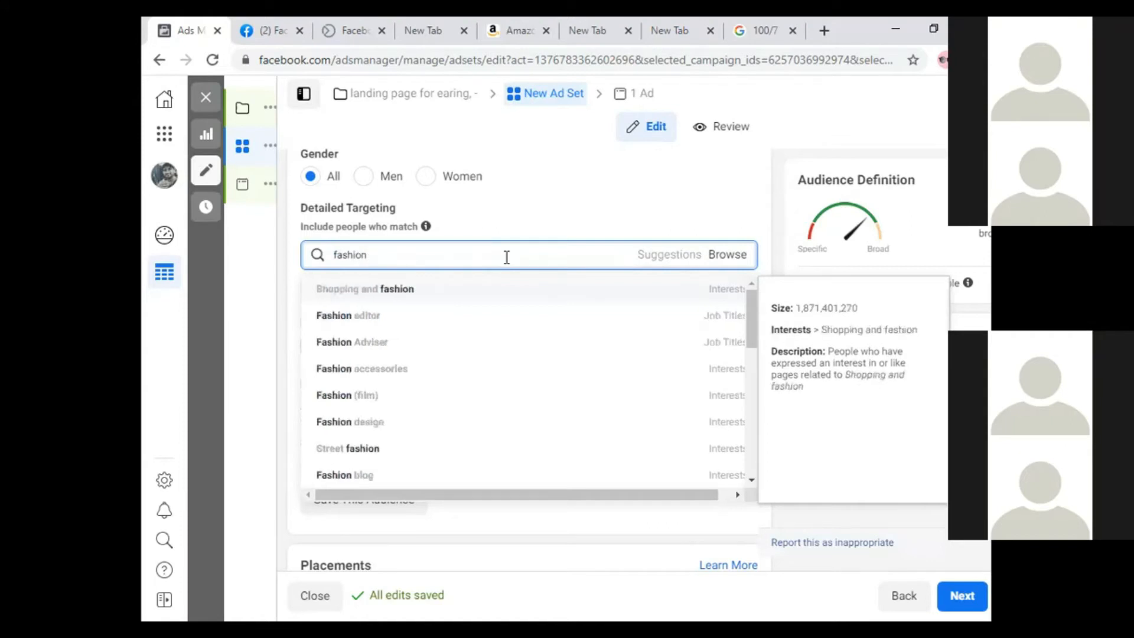
Search for "shopping" and "shopper", and add the online shopper interest to the audience's detailed targeting
key("ctrl+a")
type("sh")
type("opping")
key("ctrl+a")
type("shopper")
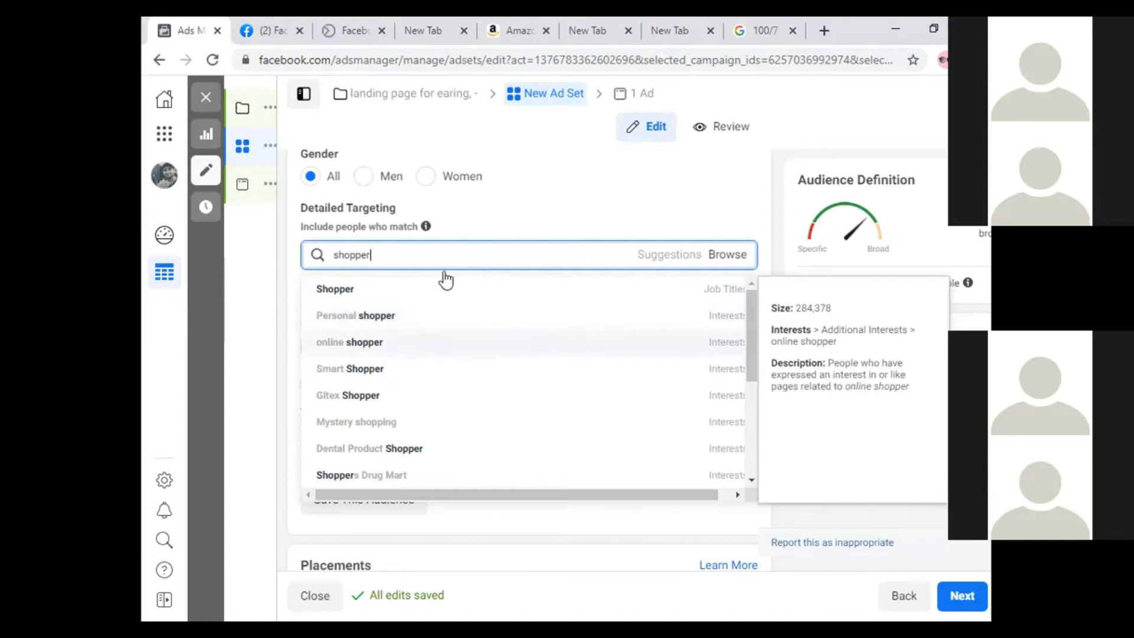
key("Return")
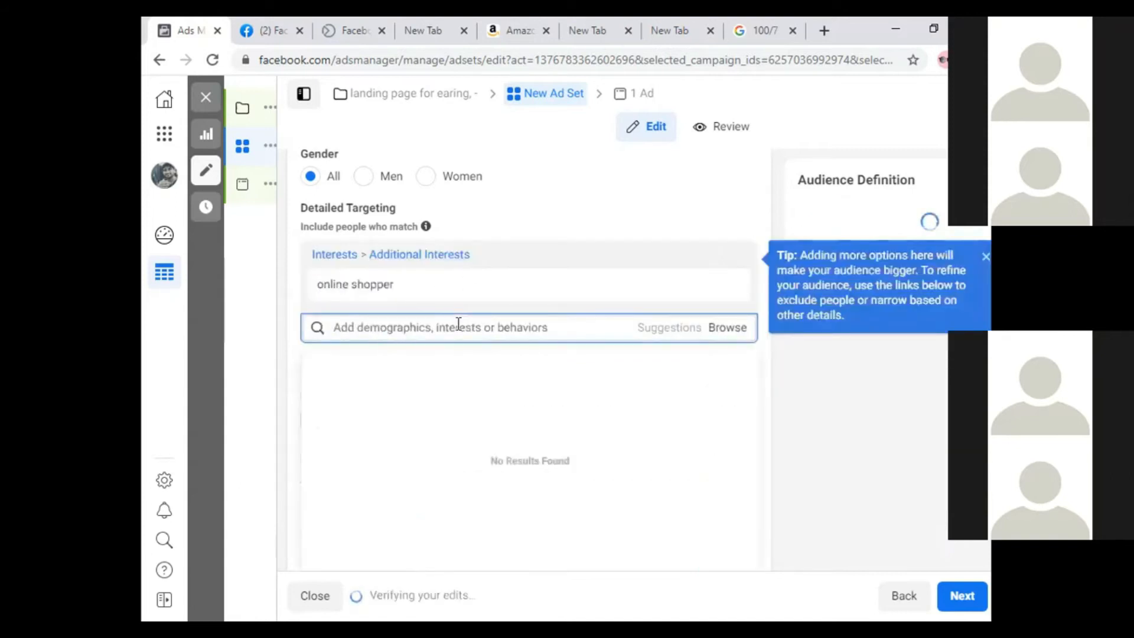
Search the detailed targeting options for "jewelery" and "fashion jewellery"
type("jewelery")
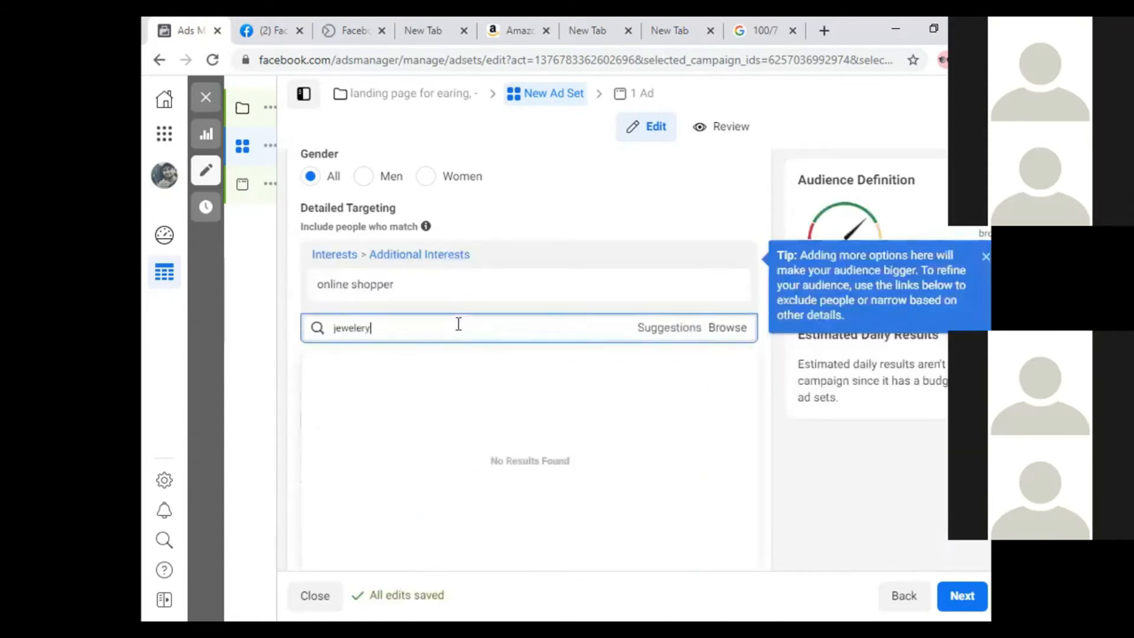
key("ctrl+a")
type("fashion ")
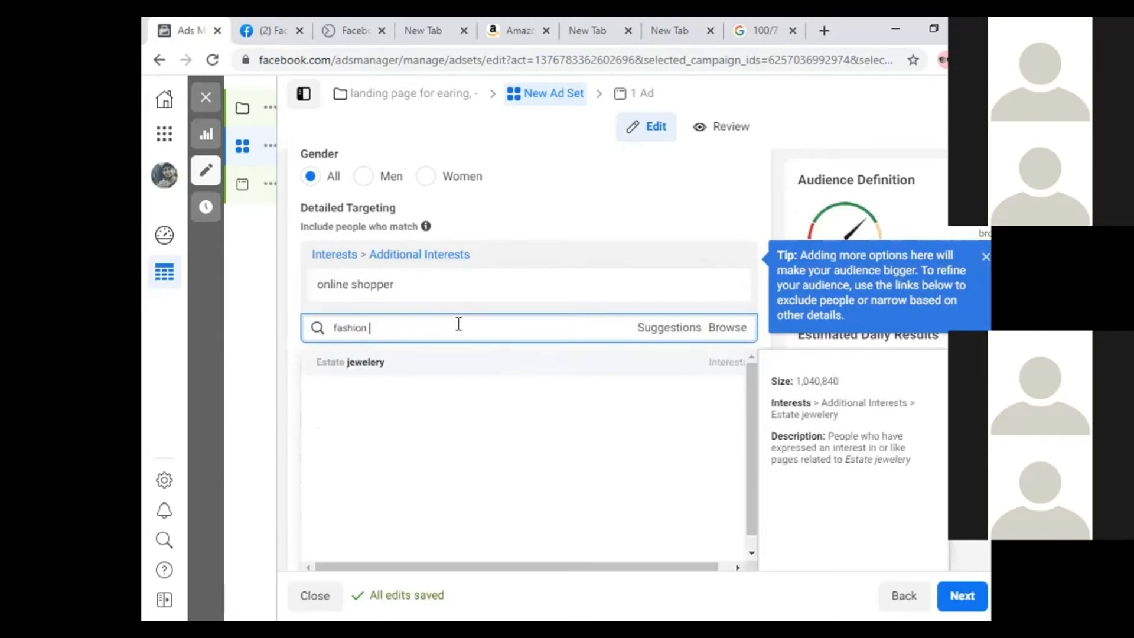
type("jewellery")
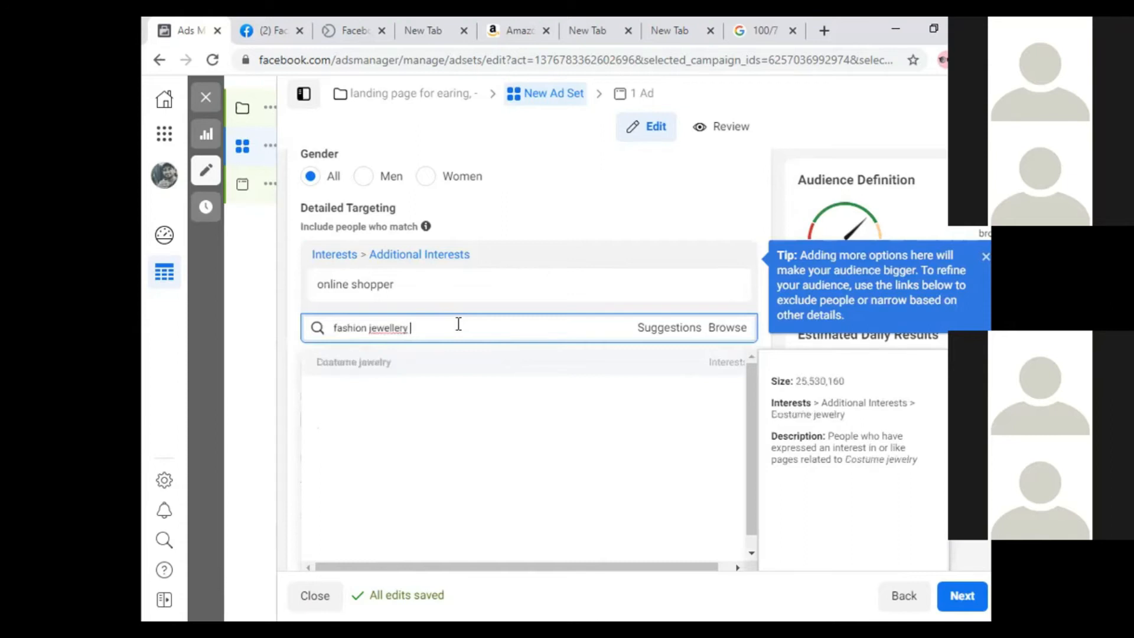
key("ctrl+shift+Left")
type("jew")
key("ctrl+z")
key("ctrl+z")
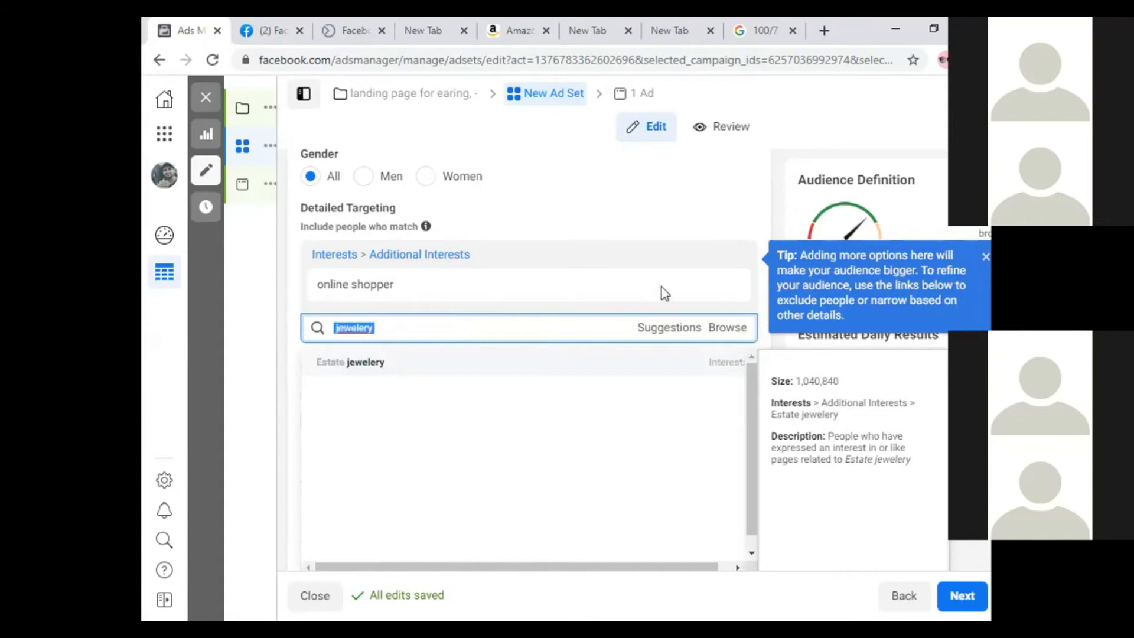
Add the Jewelry interest from the suggested options to the audience's detailed targeting
left_click(664, 331)
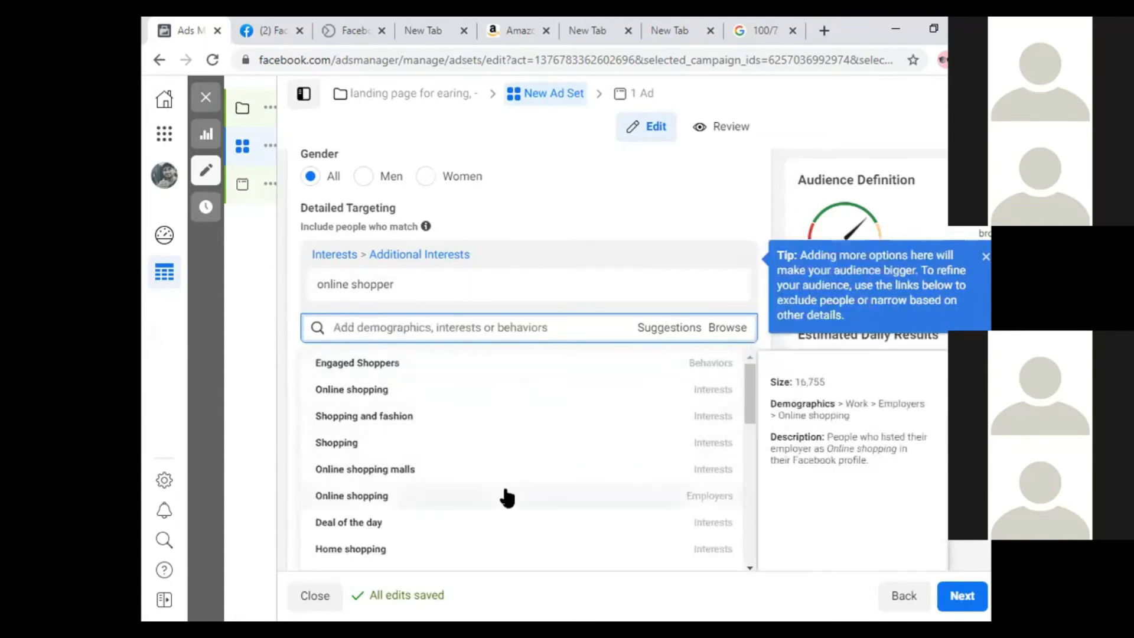
scroll(496, 490, "down", 3)
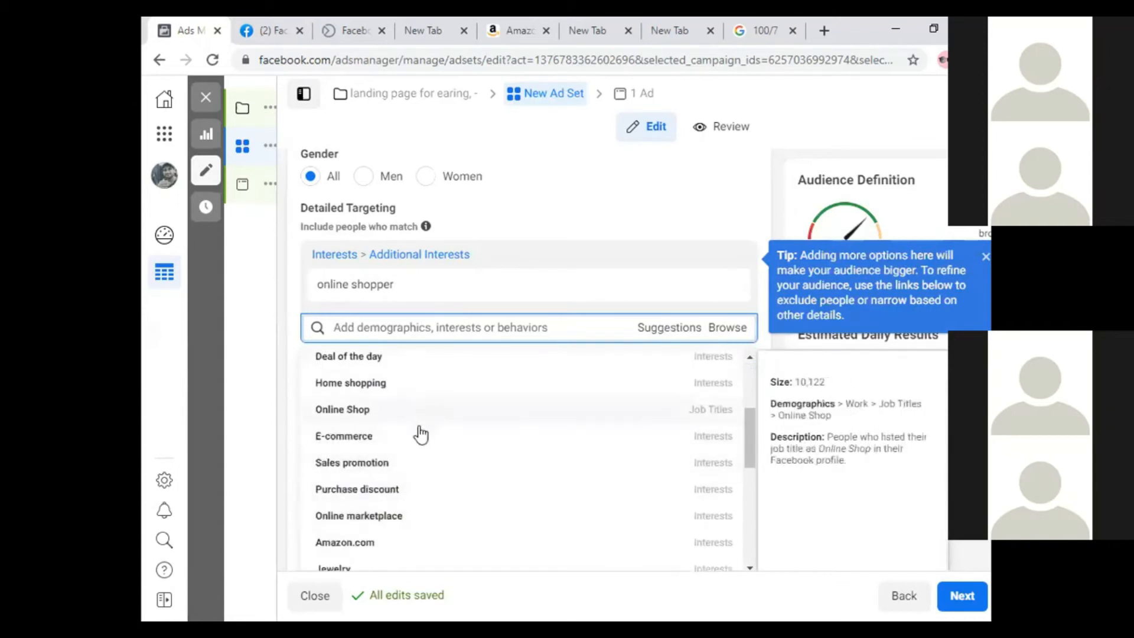
scroll(438, 479, "down", 3)
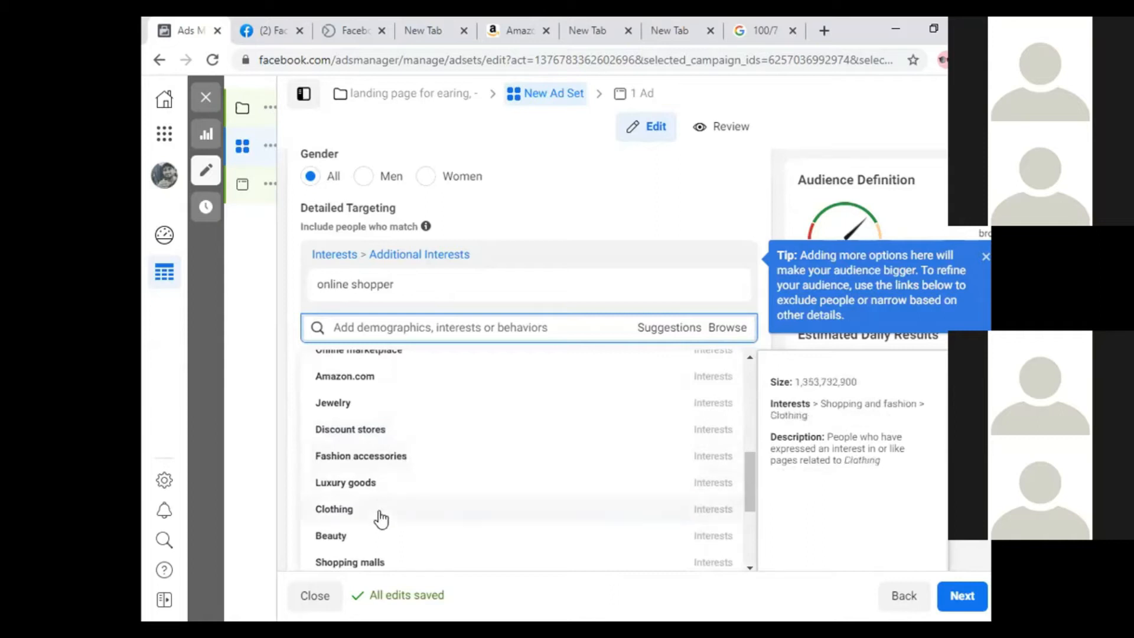
left_click(369, 412)
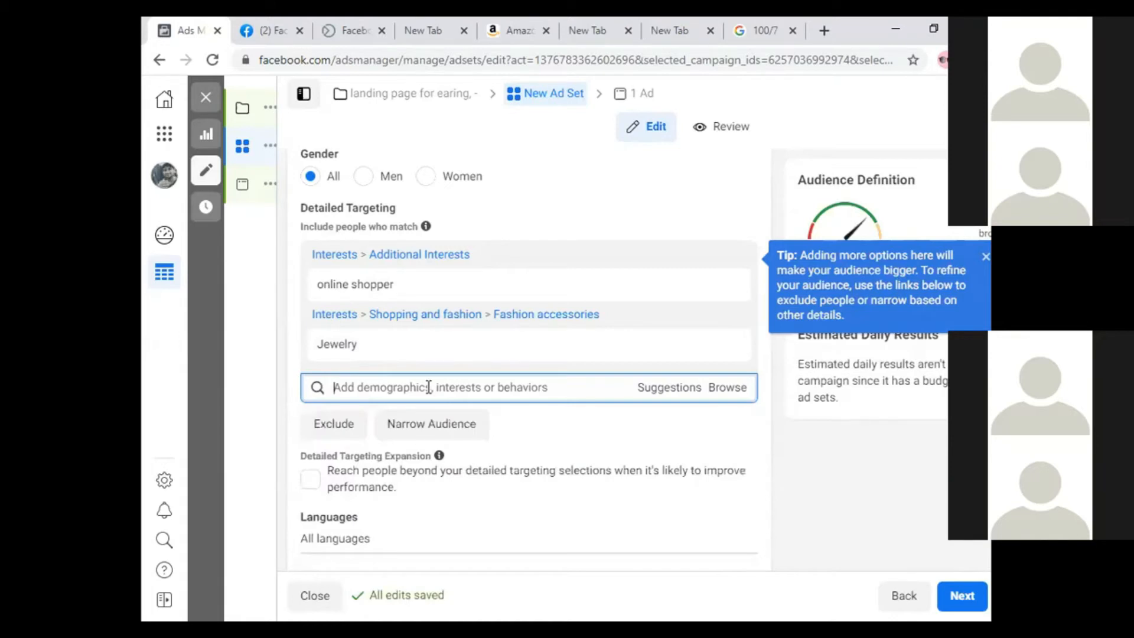
Search for "newly married", compare the matching options, and add Newly engaged (1 year) to the detailed targeting
type("newly married")
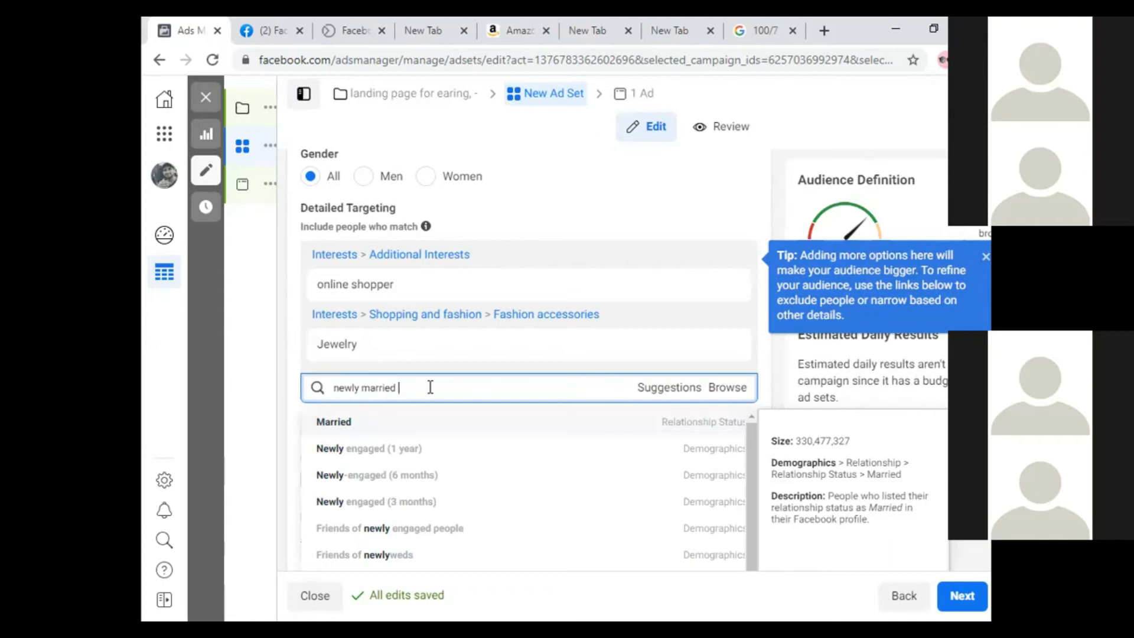
key("Down")
key("Down")
key("Down")
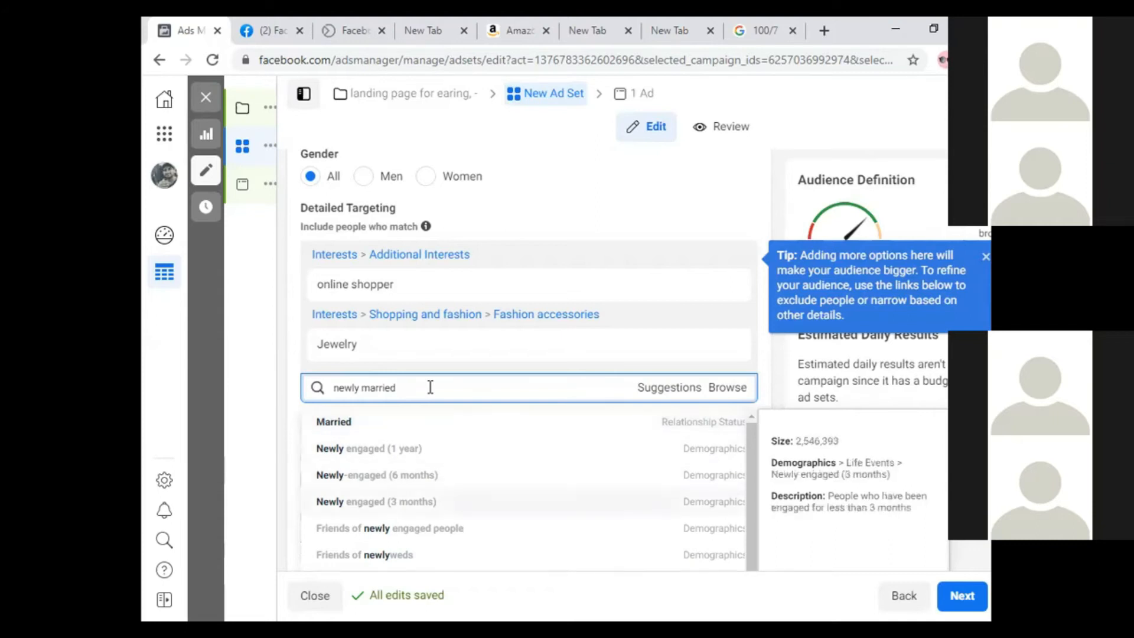
key("Up")
key("Up")
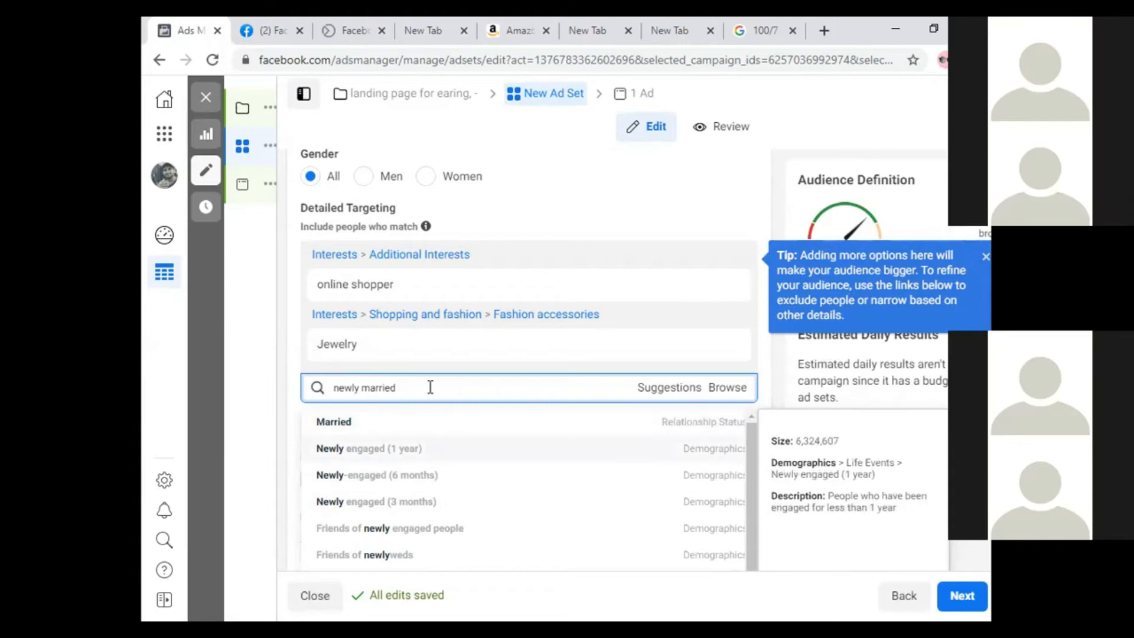
key("Down")
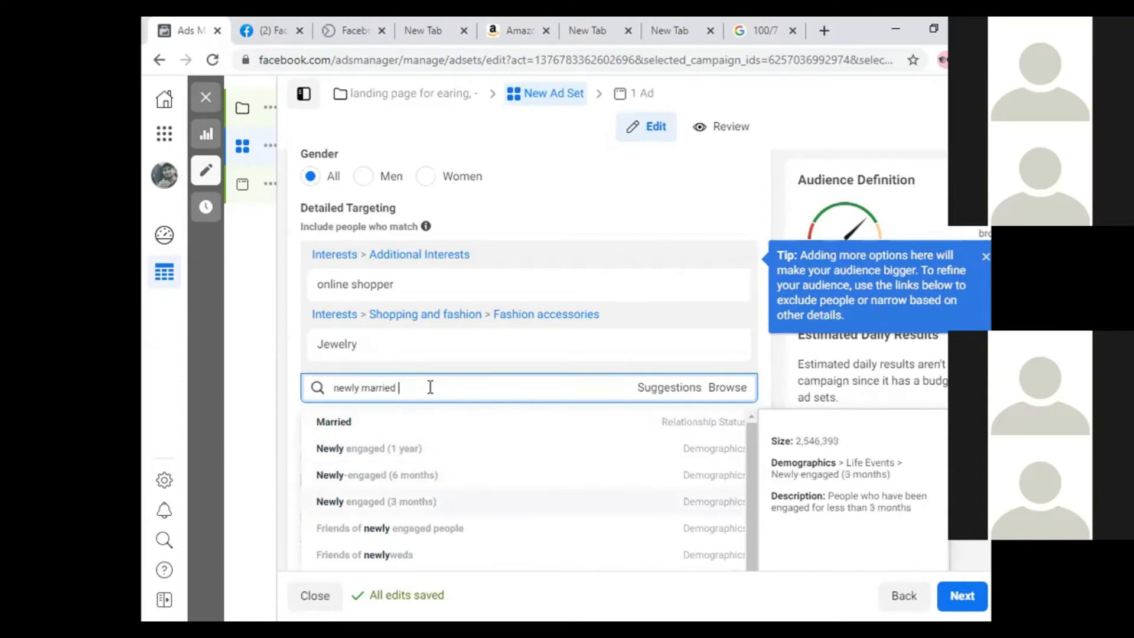
key("Up")
key("Down")
key("Down")
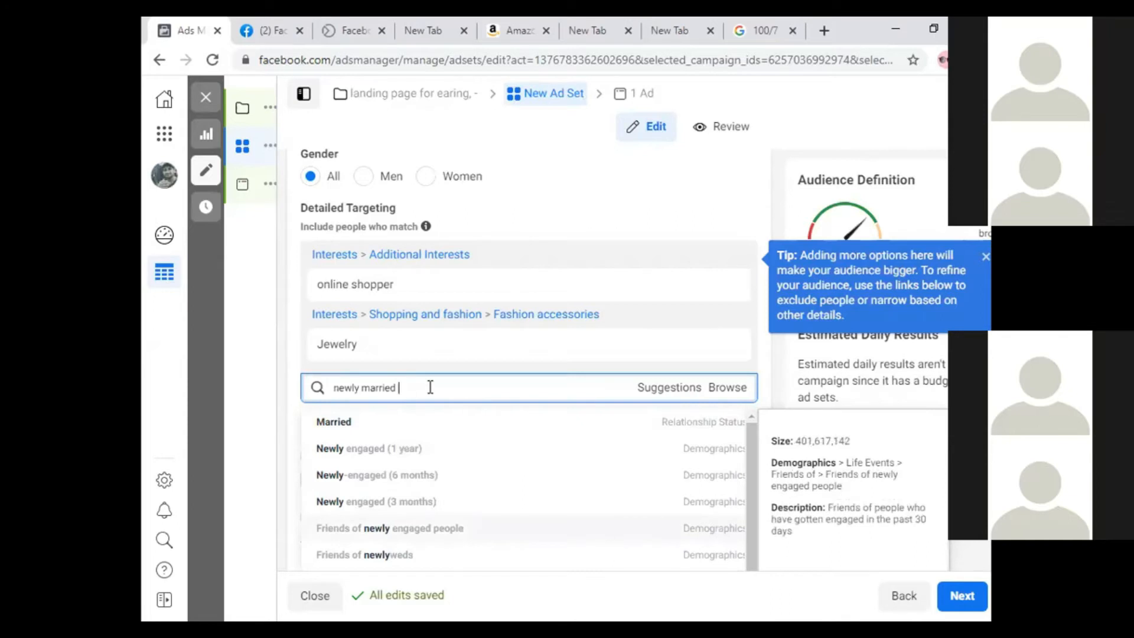
key("Up")
key("Up")
key("Up")
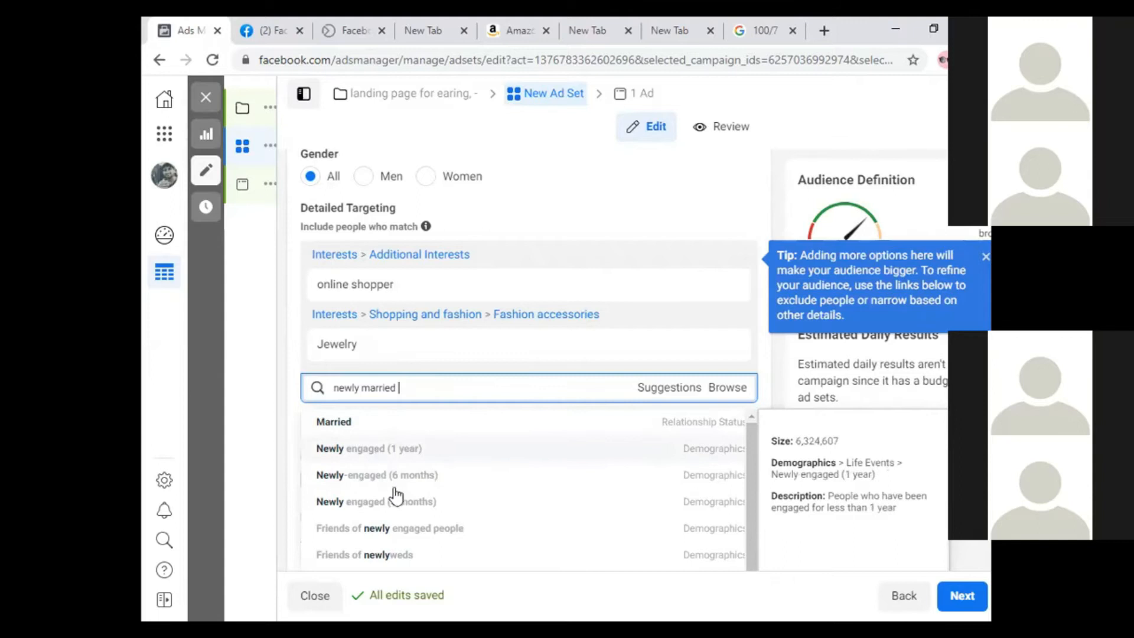
left_click(378, 450)
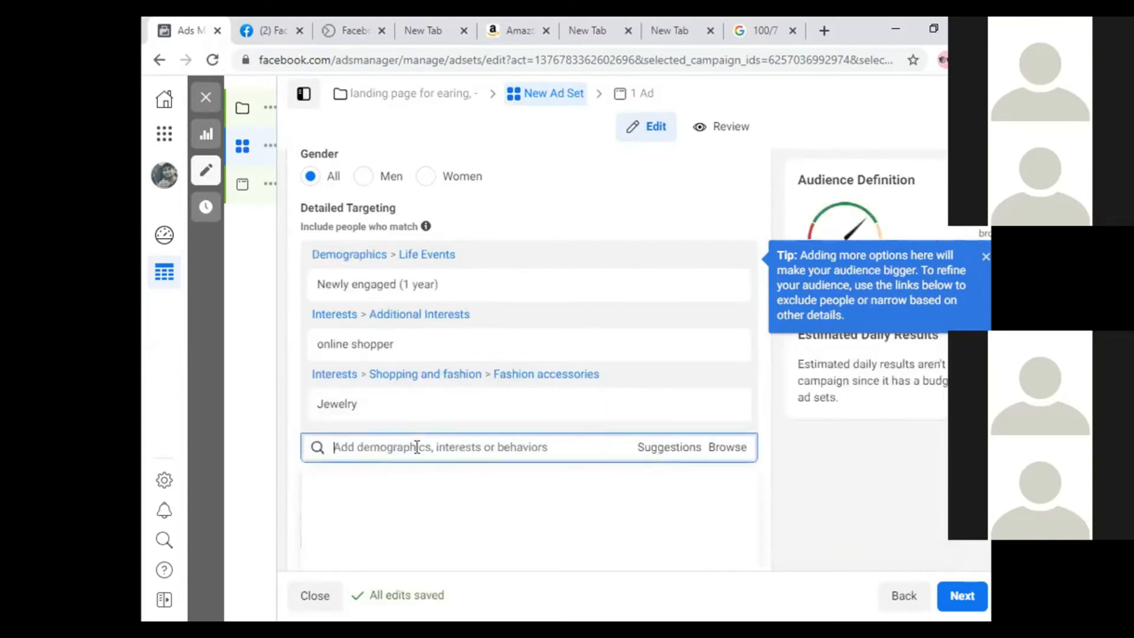
Search the detailed targeting for "newly married" and add the Newly engaged (3 months) life event to the audience
type("newly married")
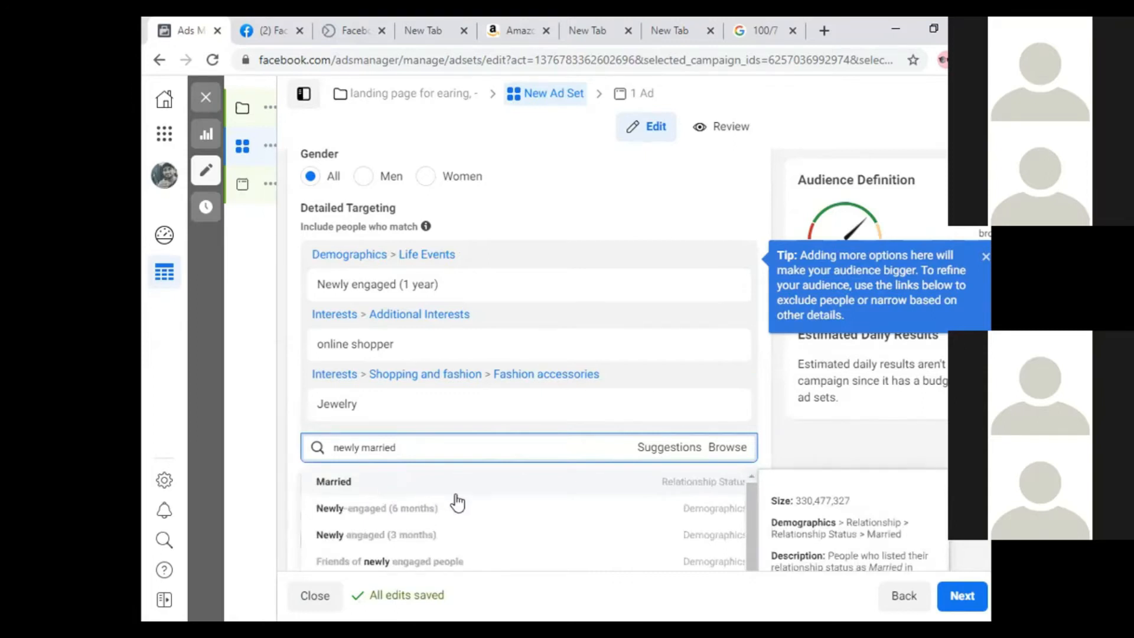
scroll(305, 516, "down", 1)
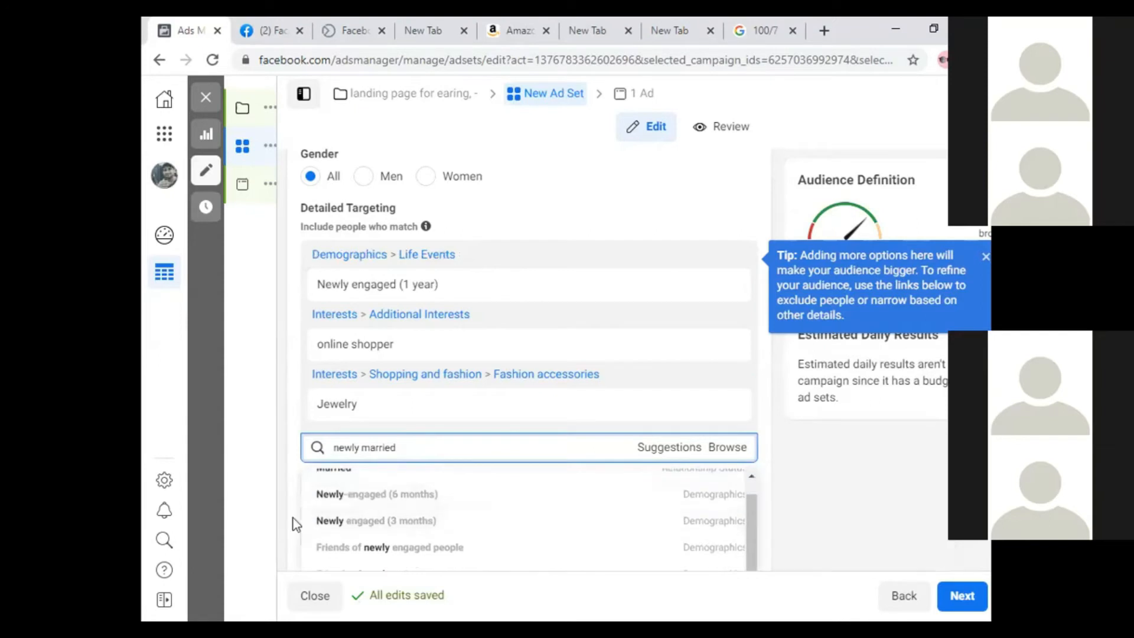
scroll(294, 515, "down", 3)
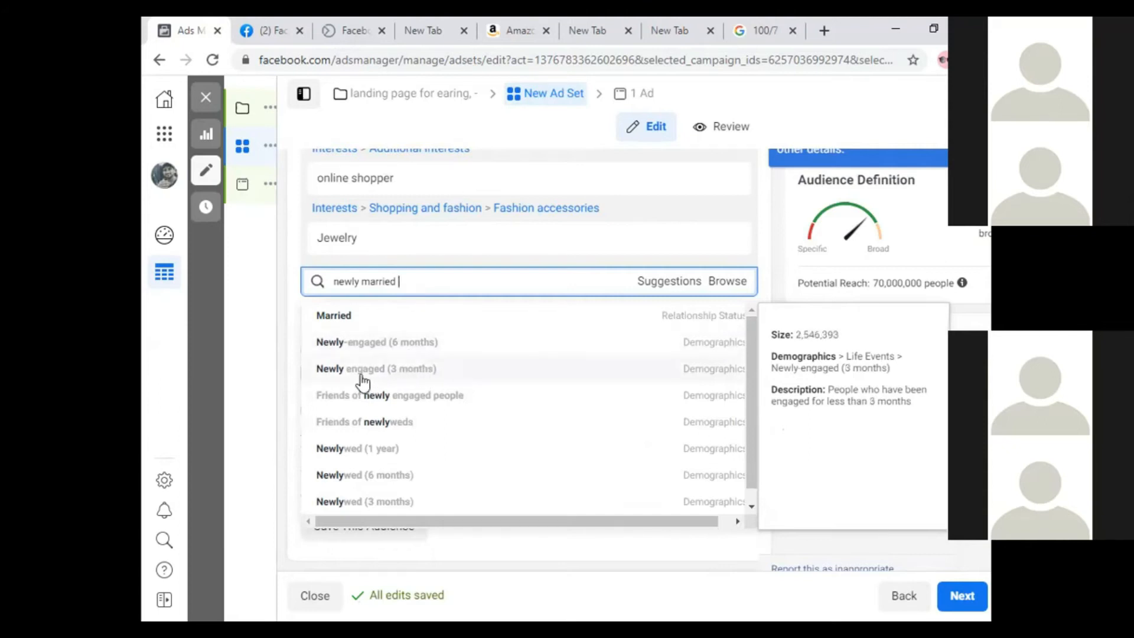
left_click(405, 373)
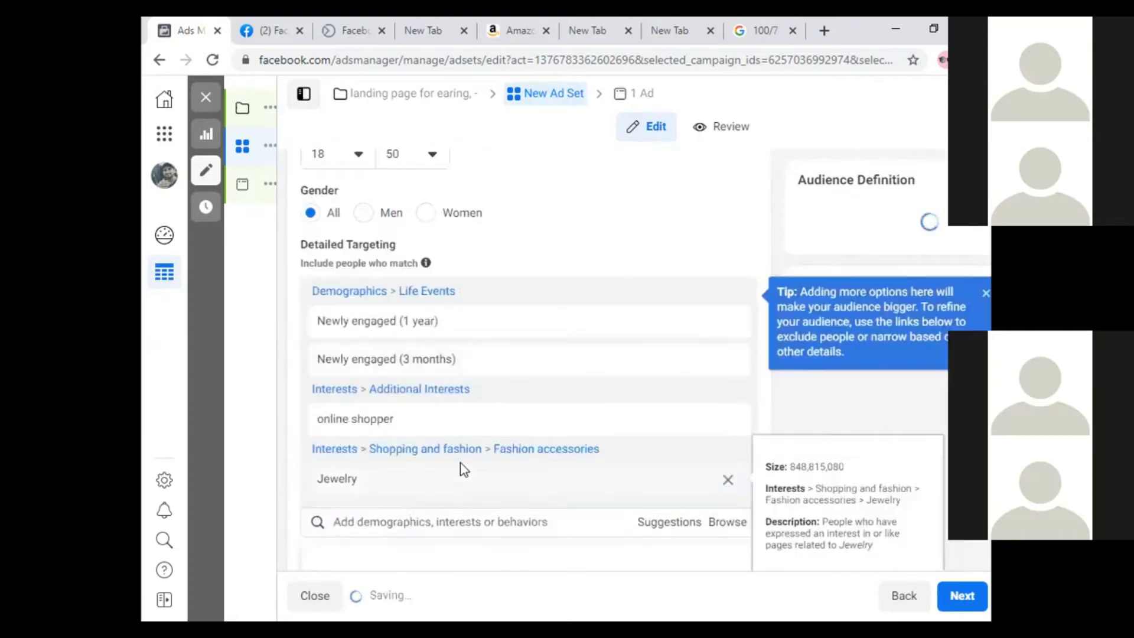
scroll(414, 505, "down", 1)
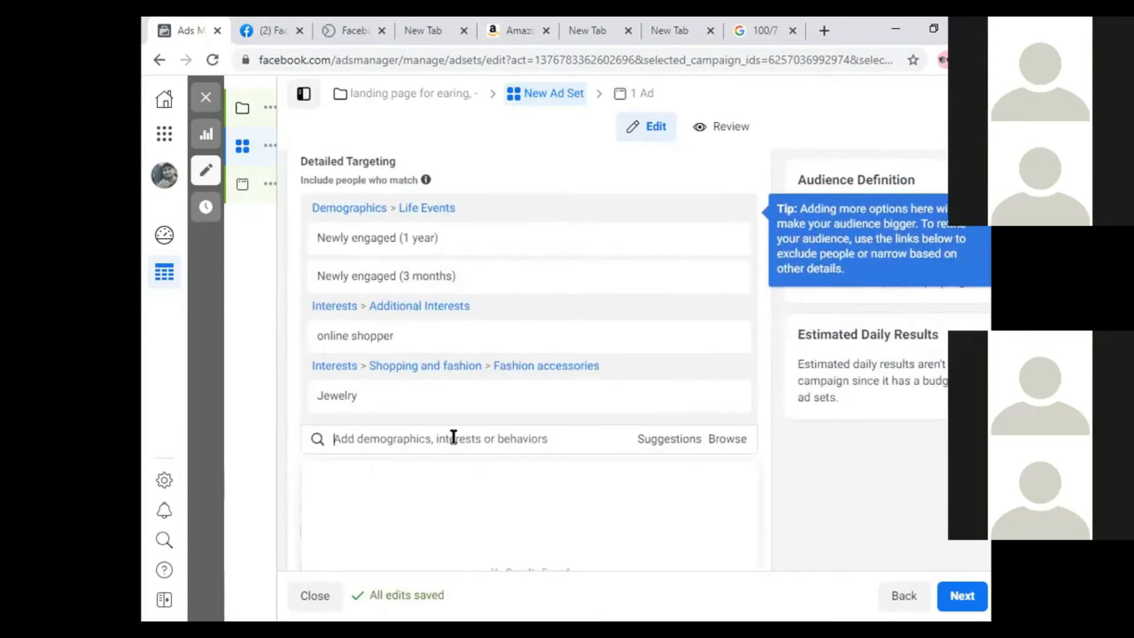
Switch to the Amazon earrings results and open the Guess Large Oval Glitter Hoop Earrings page to examine the product details
key("ctrl+Tab")
key("ctrl+Tab")
key("ctrl+Tab")
key("ctrl+Tab")
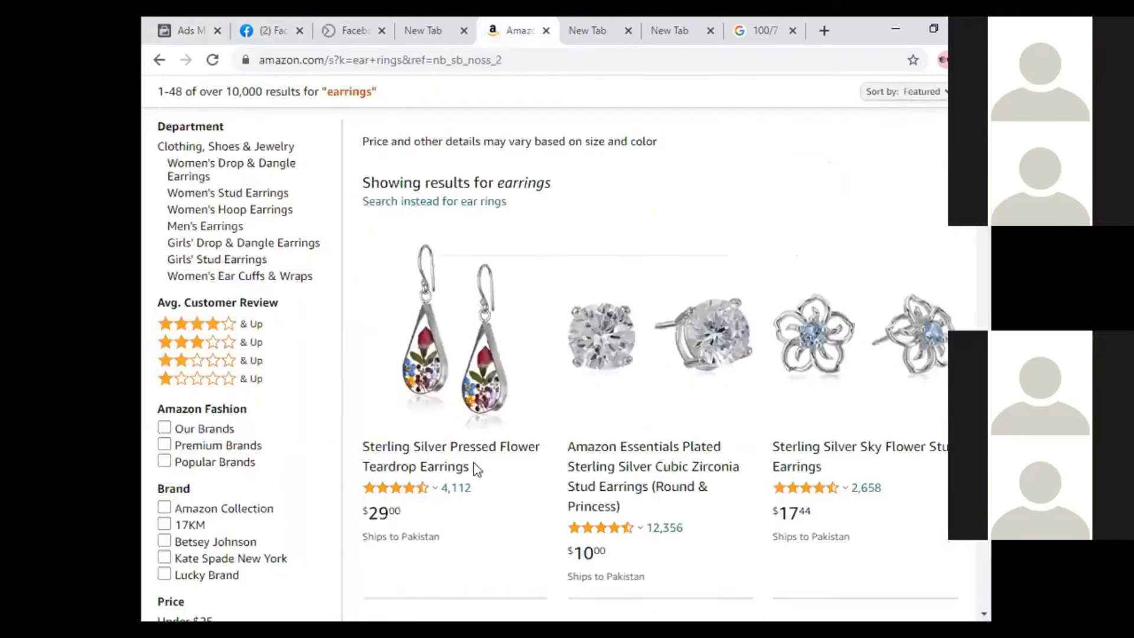
scroll(511, 477, "down", 5)
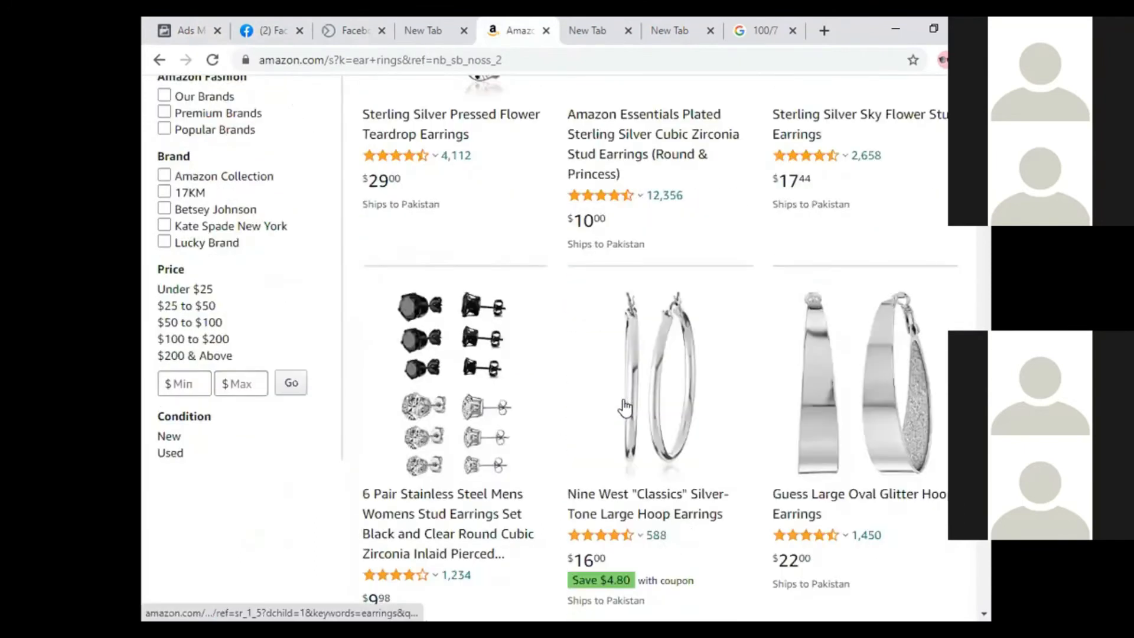
left_click(809, 509)
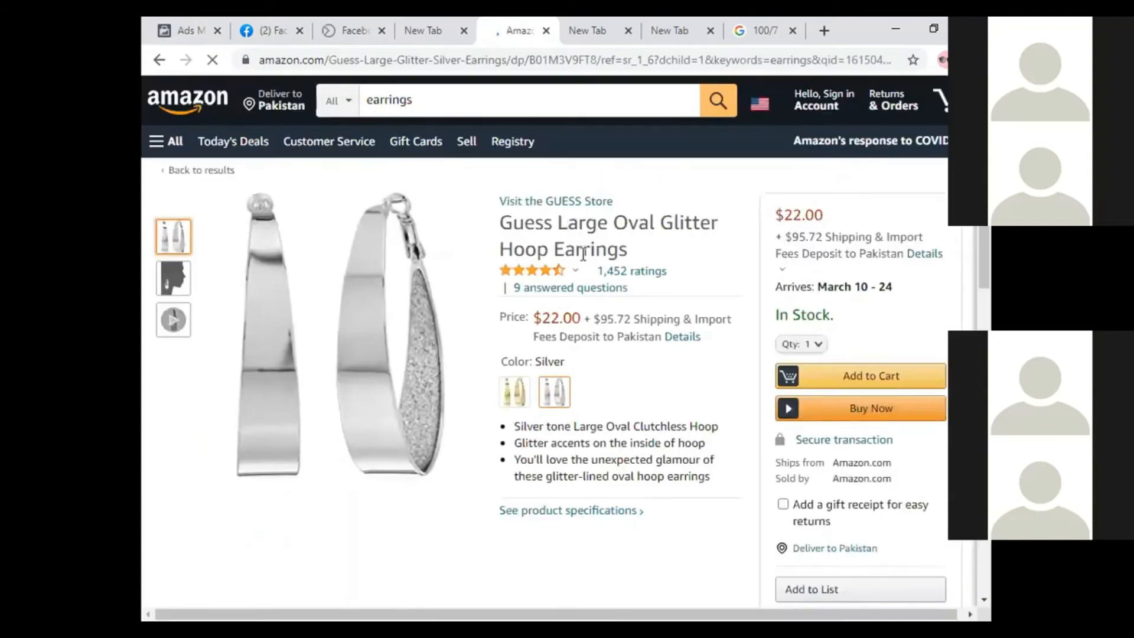
scroll(553, 504, "down", 1)
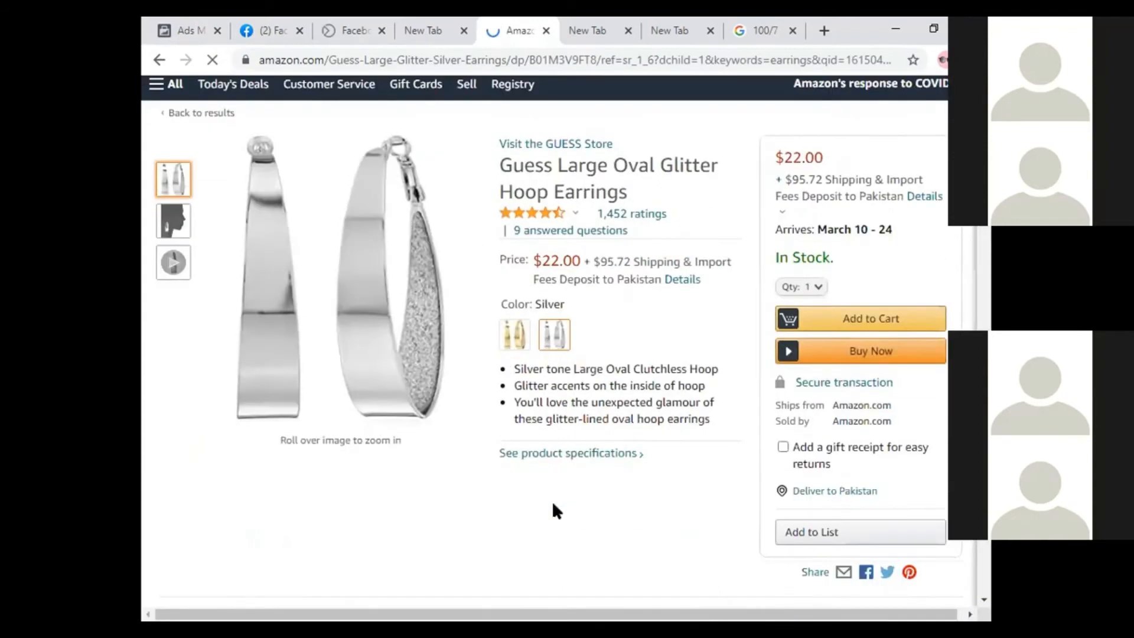
scroll(553, 503, "down", 5)
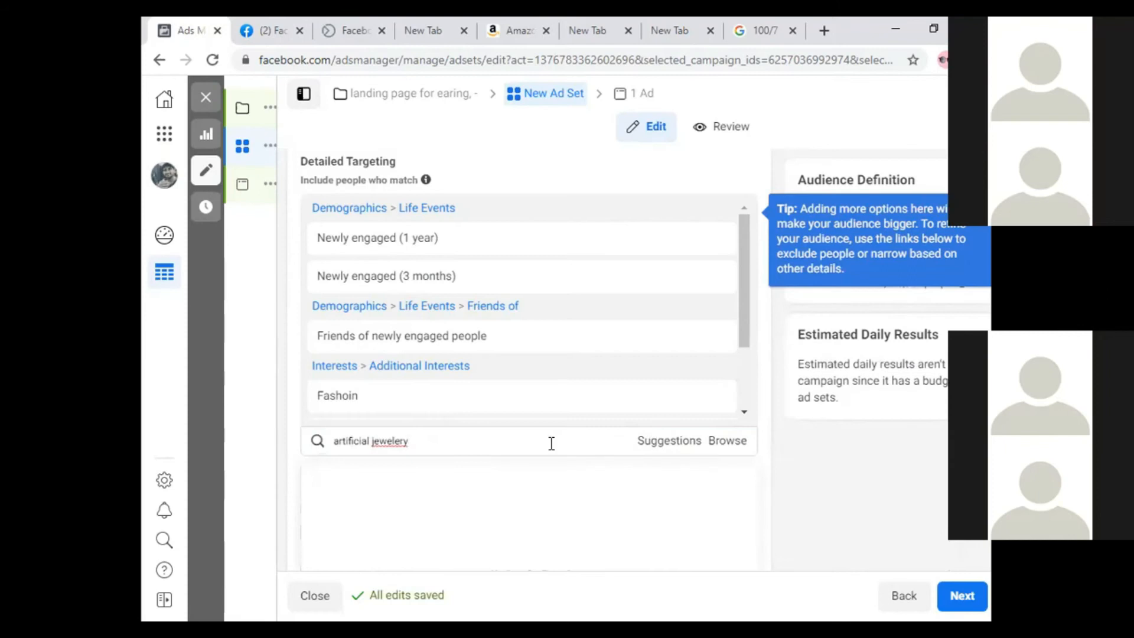
Add the Necklace interest from the suggested options to the audience's detailed targeting
left_click(551, 443)
scroll(464, 494, "down", 1)
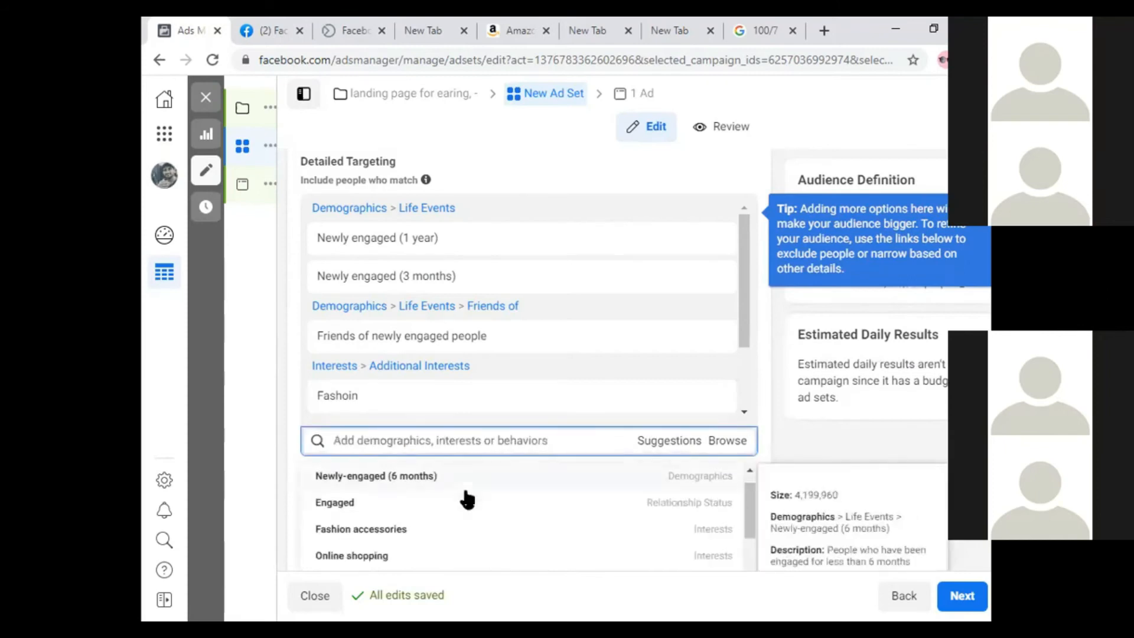
scroll(467, 499, "down", 2)
scroll(279, 540, "down", 2)
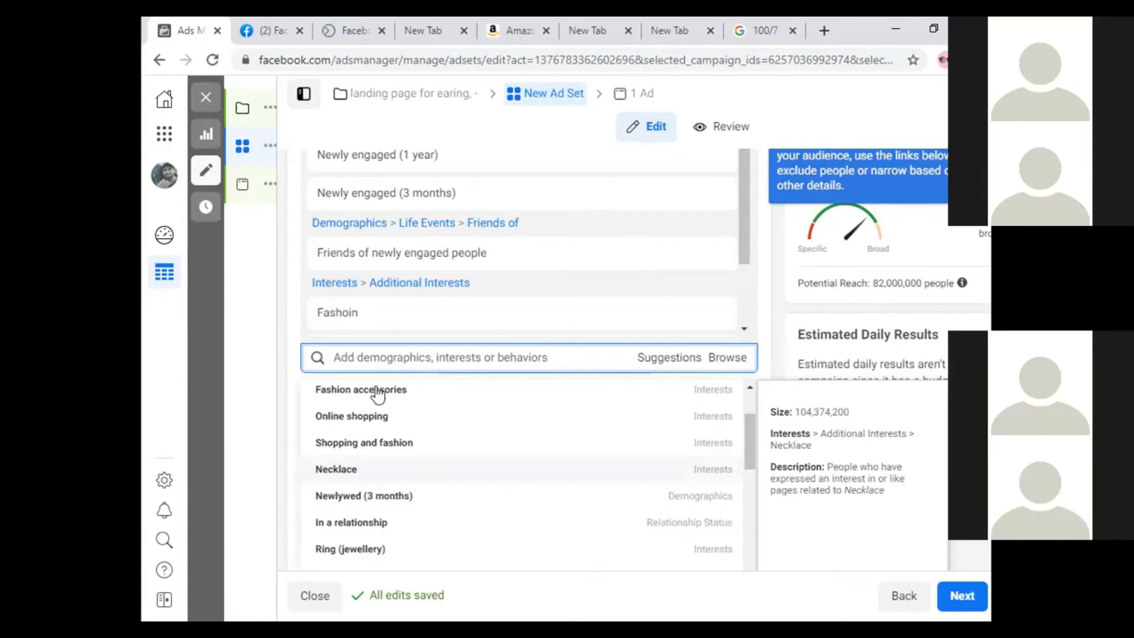
left_click(373, 472)
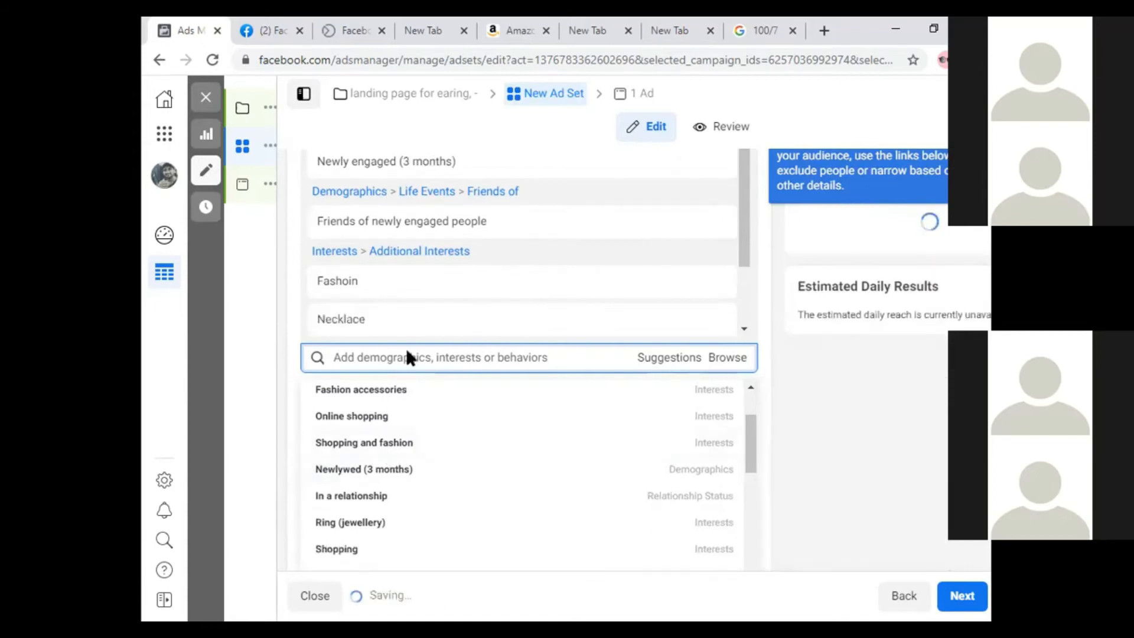
Search for "ring", add the Ring (jewellery) interest to the detailed targeting, and review the selected entries
type("ring")
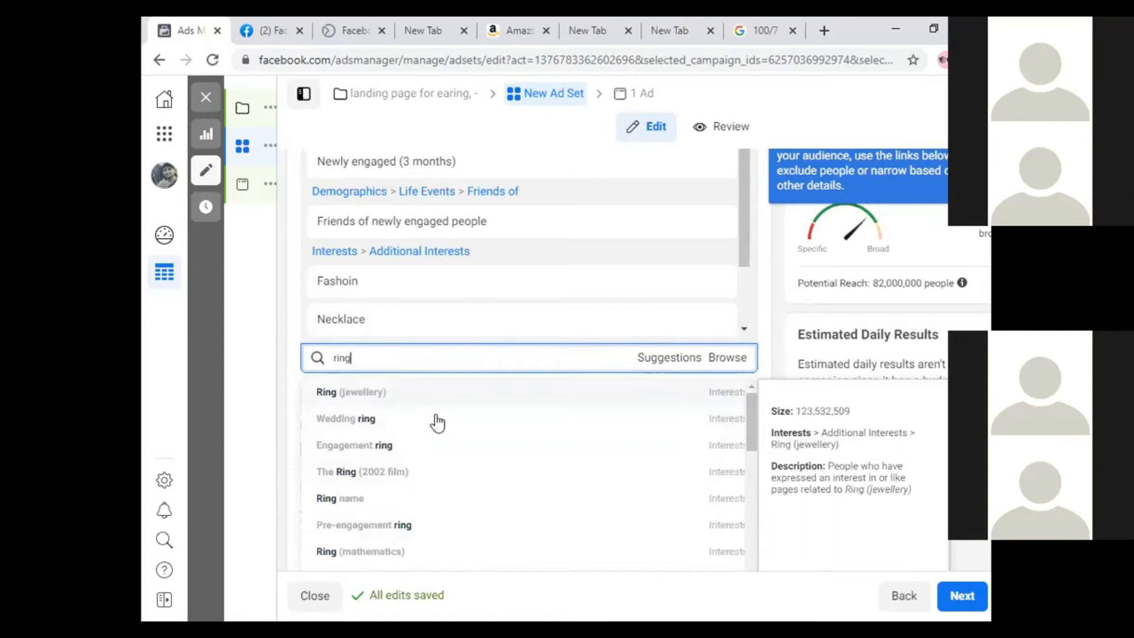
key("Return")
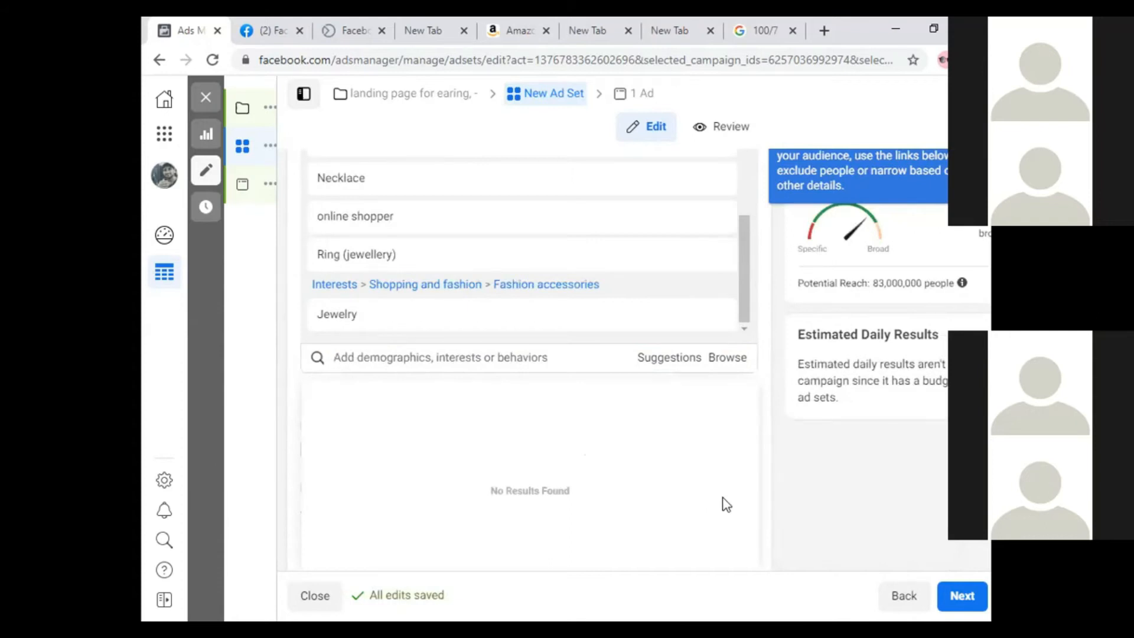
scroll(749, 521, "down", 1)
scroll(485, 433, "up", 2)
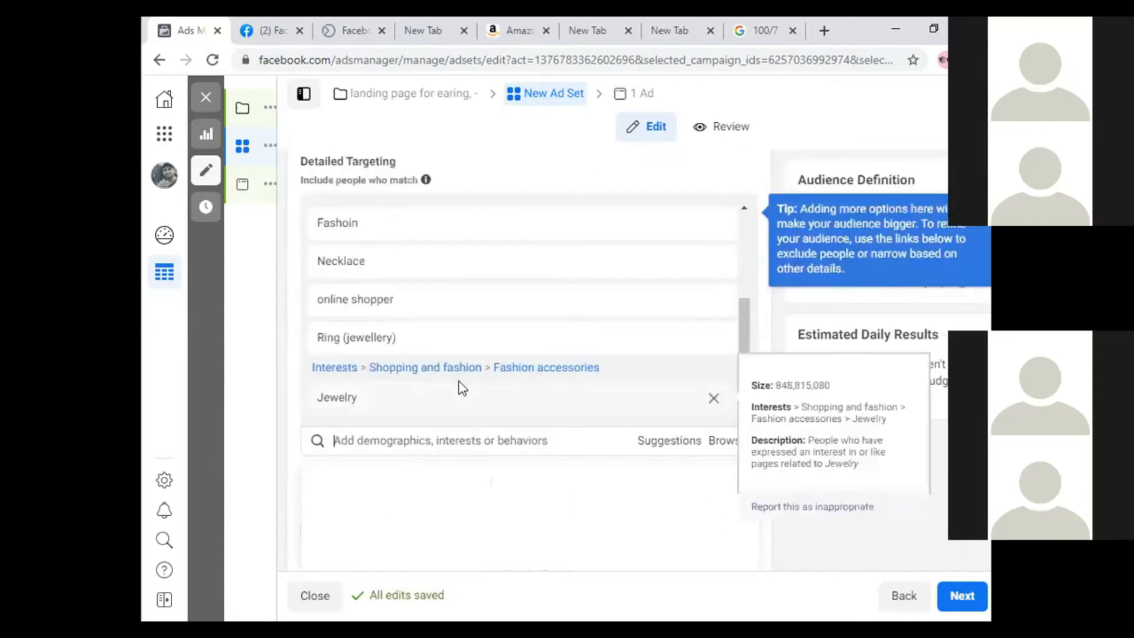
scroll(456, 354, "up", 3)
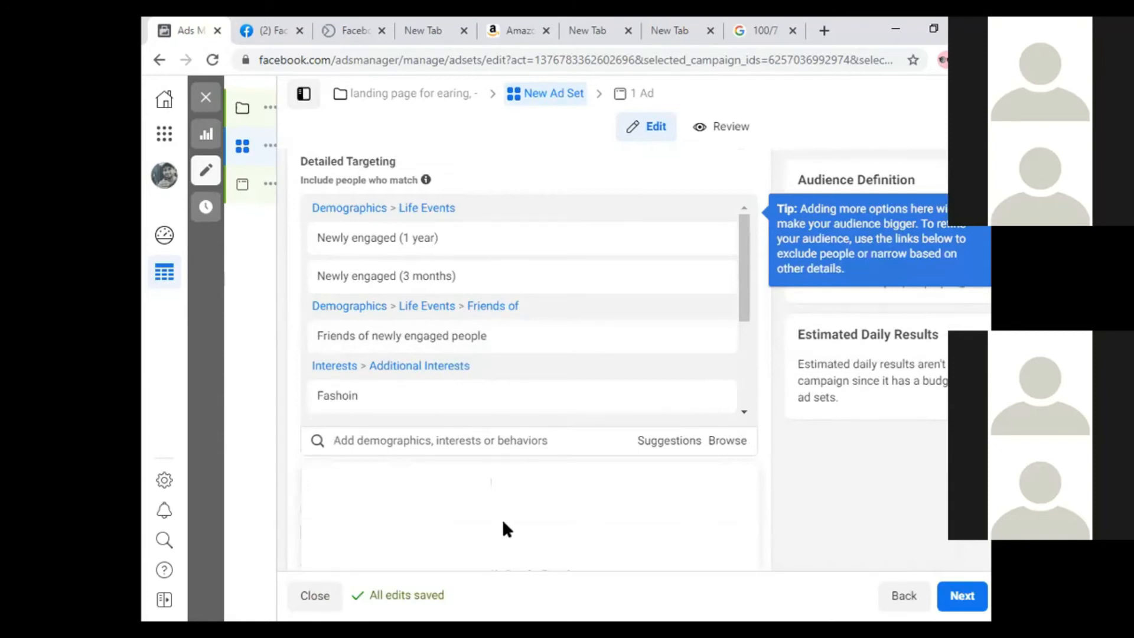
Search the detailed targeting options for "ceo" and "officer", comparing the audience details of the matching options
type("ceo")
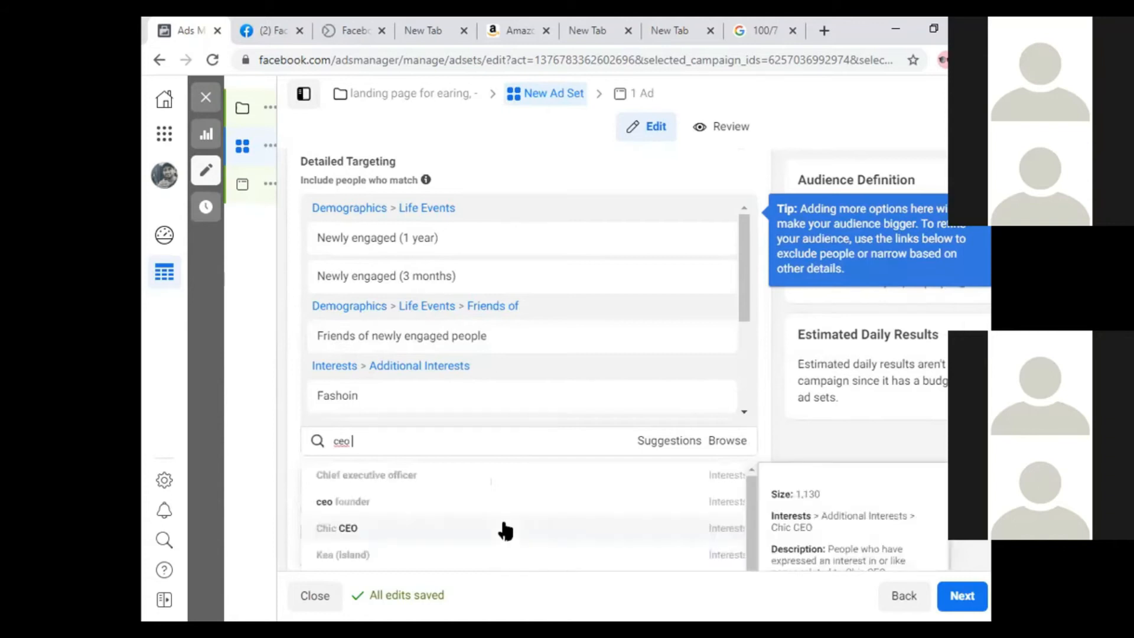
key("Up")
key("Up")
key("Down")
key("Down")
key("Down")
key("Down")
key("Up")
key("Down")
key("Up")
key("ctrl+a")
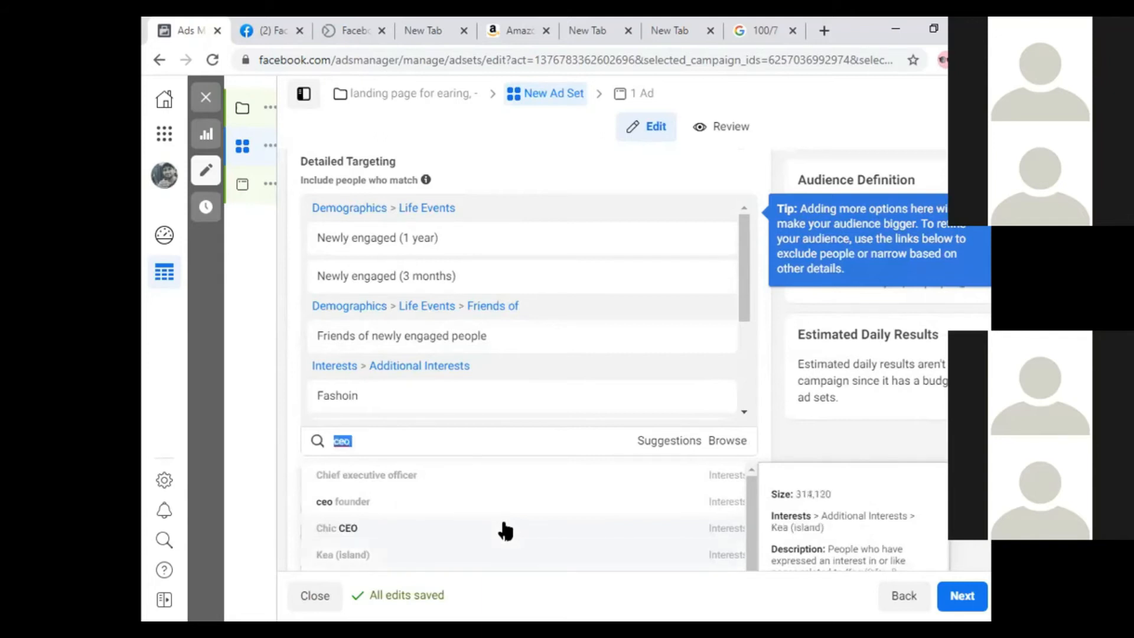
type("officer")
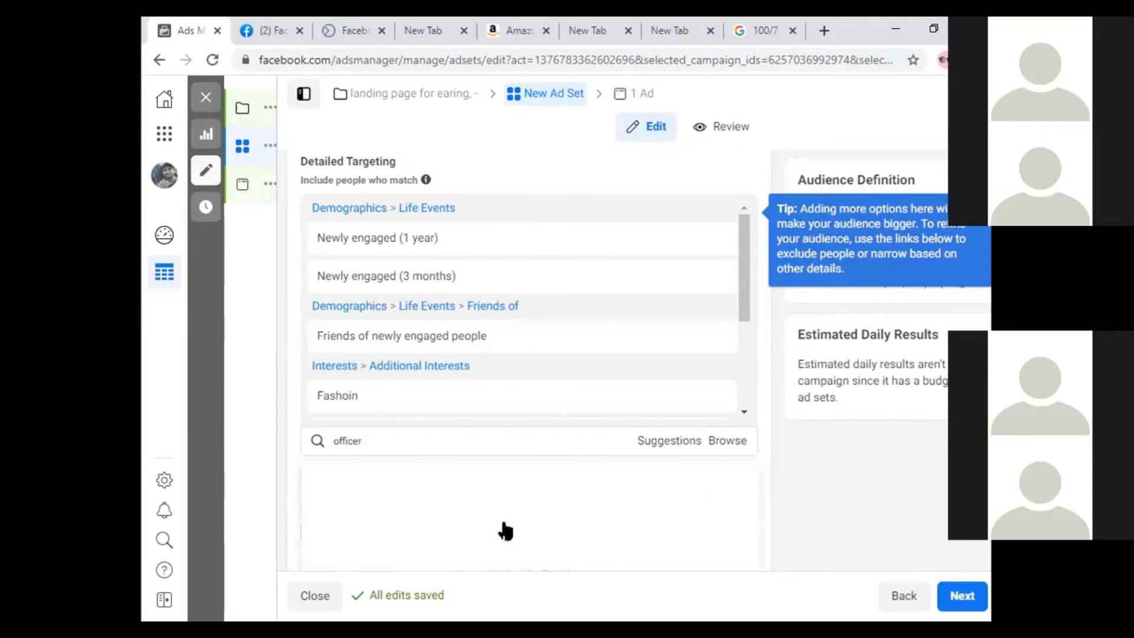
Search the detailed targeting for "parents", compare the parent categories by children's age, and close the list without adding any
key("ctrl+a")
type("parents")
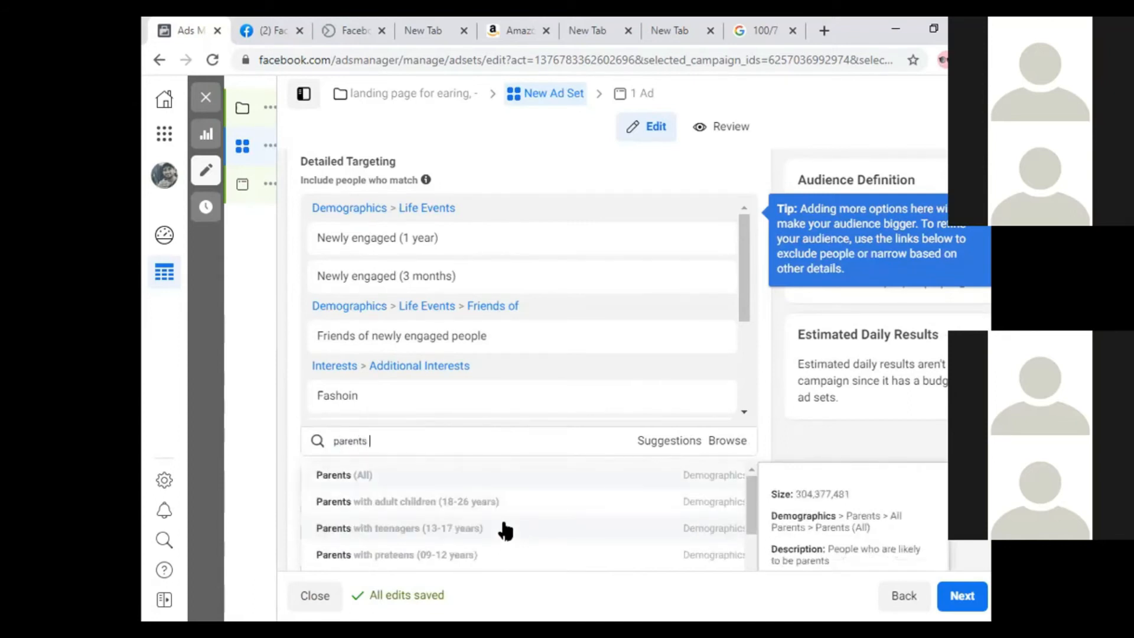
key("Down")
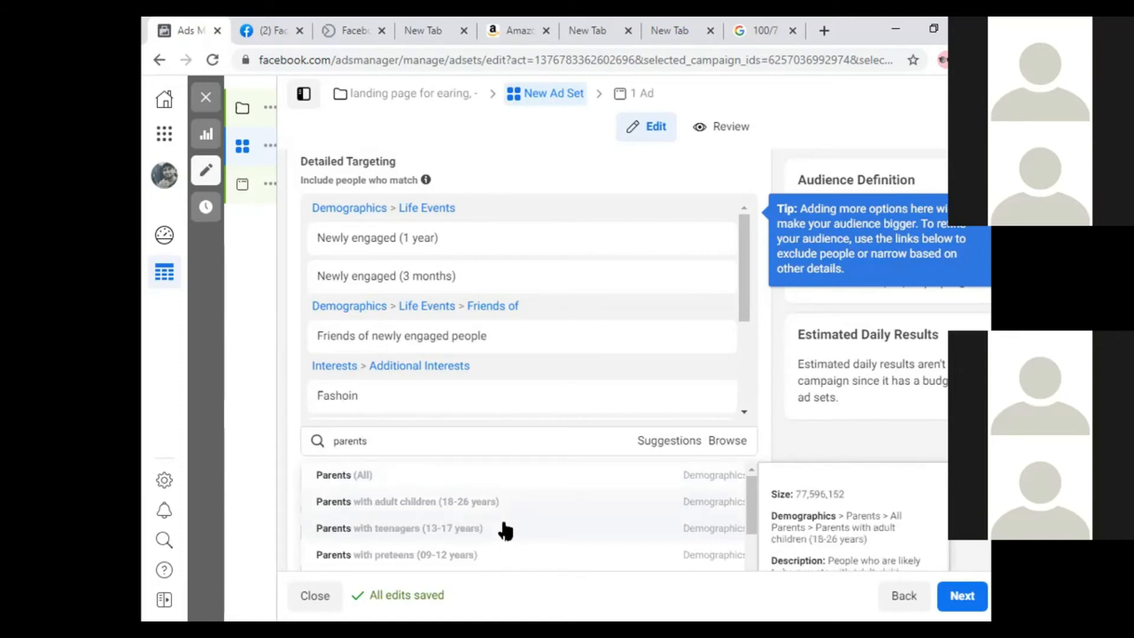
key("Up")
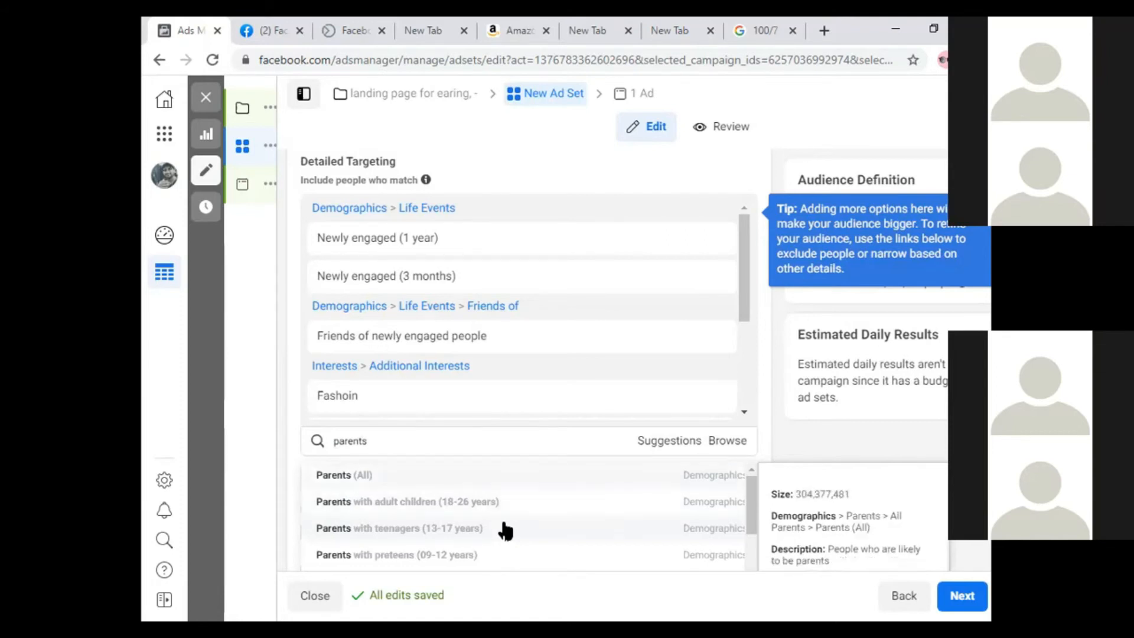
key("Down")
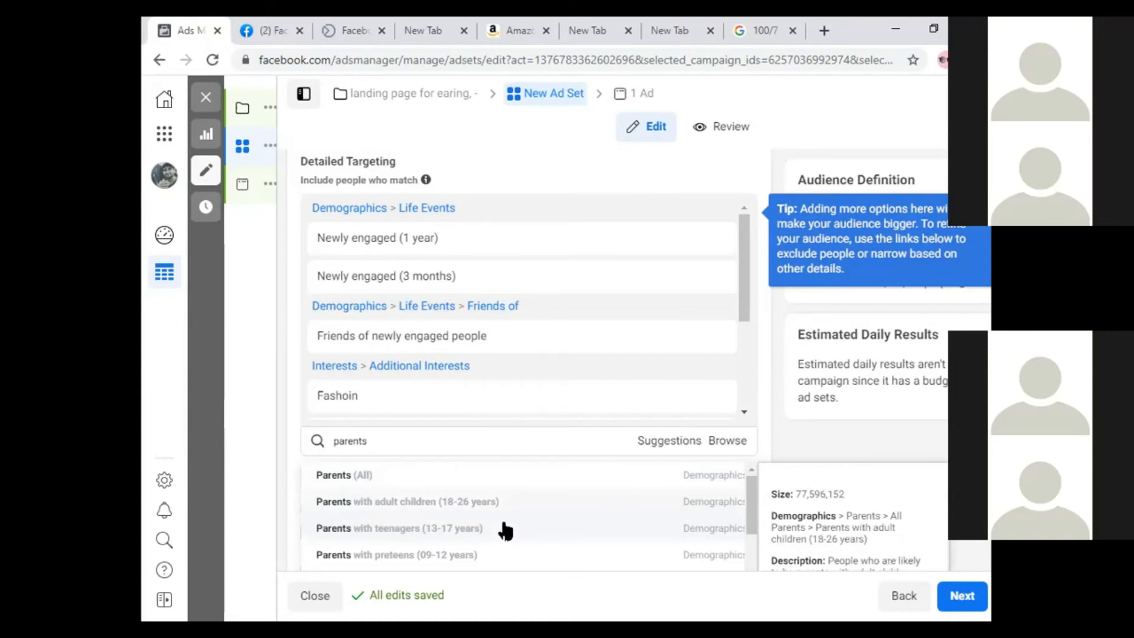
key("Down")
key("Down")
key("Down")
key("Down")
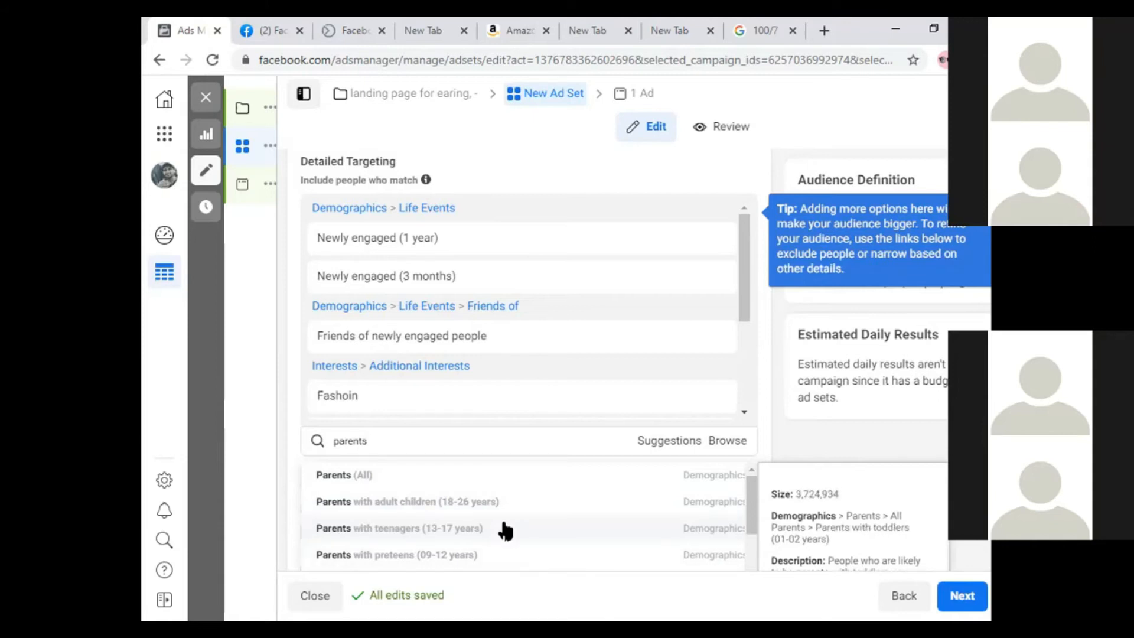
scroll(489, 512, "down", 3)
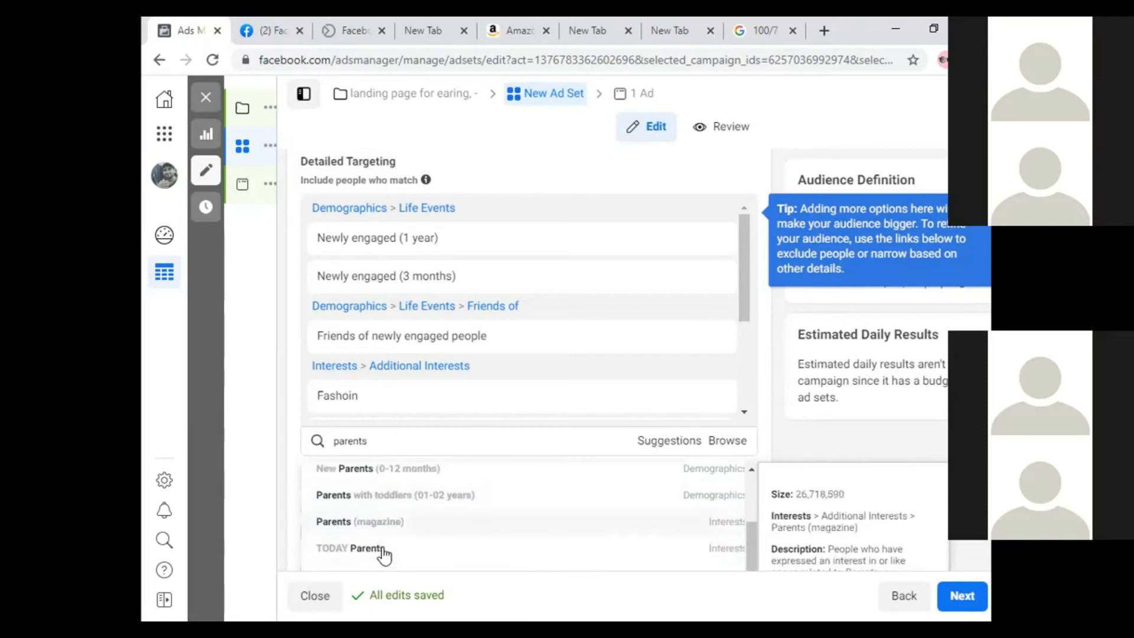
left_click(401, 444)
left_click(828, 539)
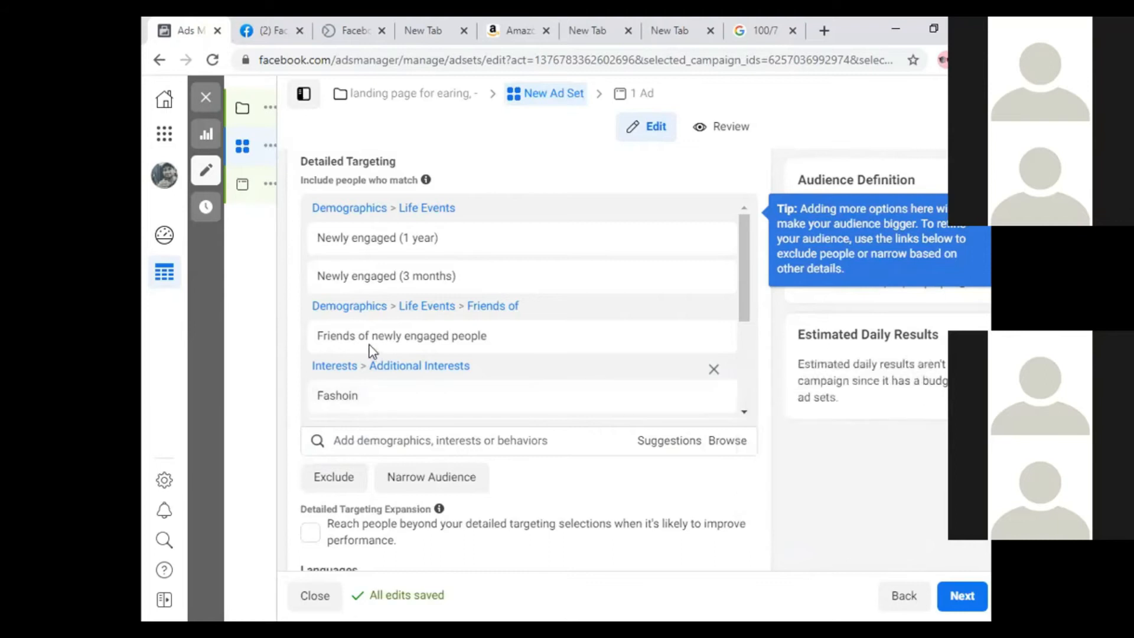
Review the selected targeting entries, search the detailed targeting for "shopping", and add the Jewellery Online Shopping interest
scroll(380, 362, "up", 2)
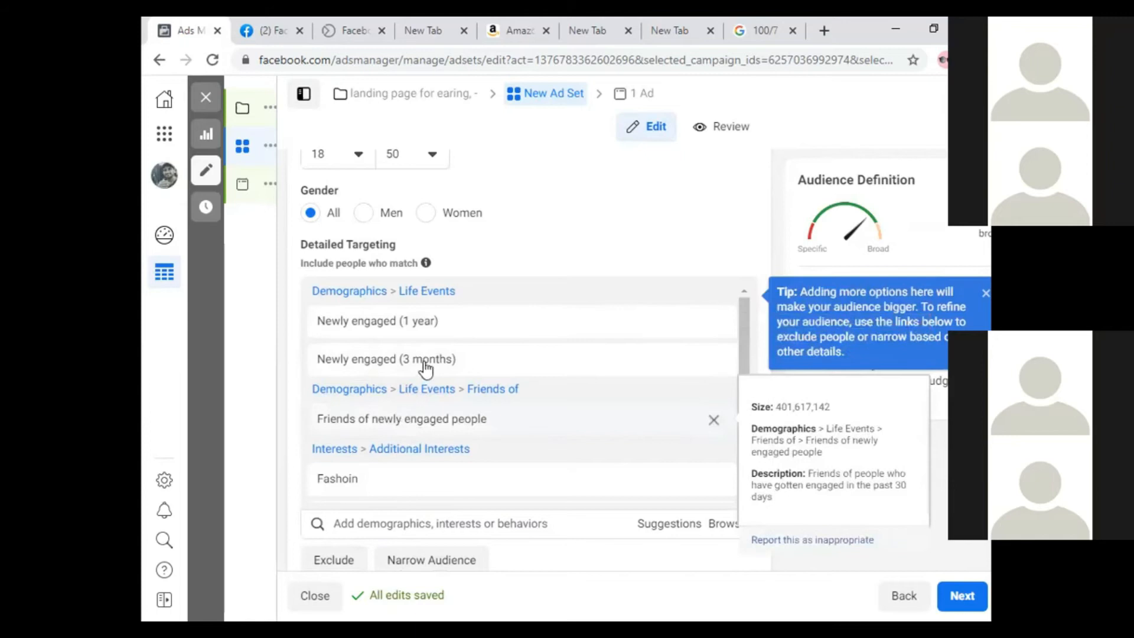
scroll(427, 507, "down", 1)
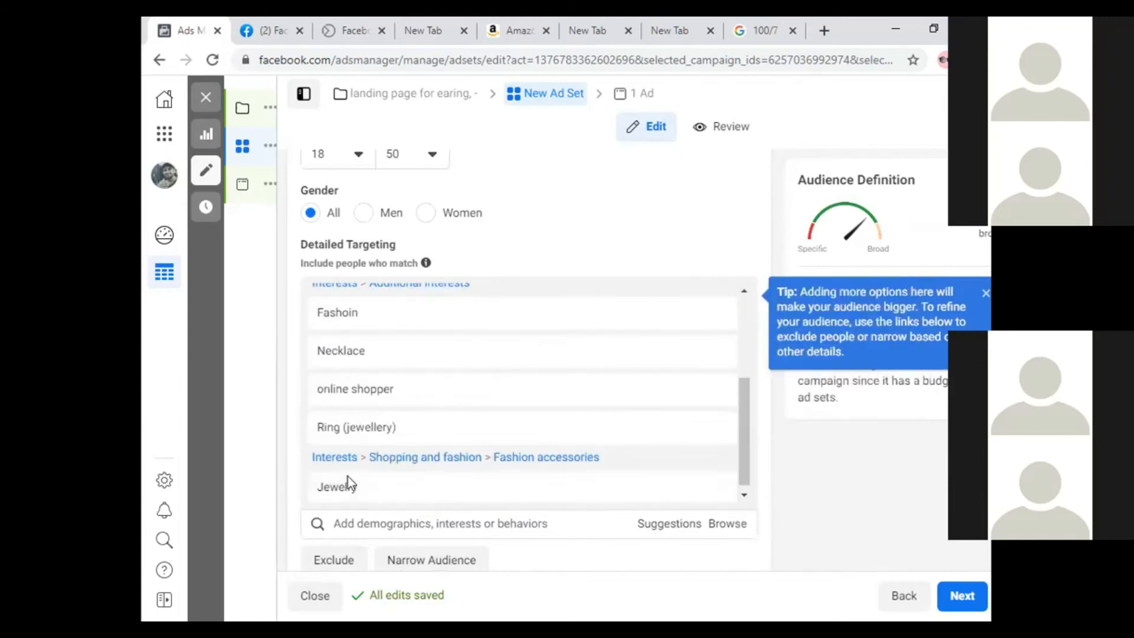
mouse_move(381, 368)
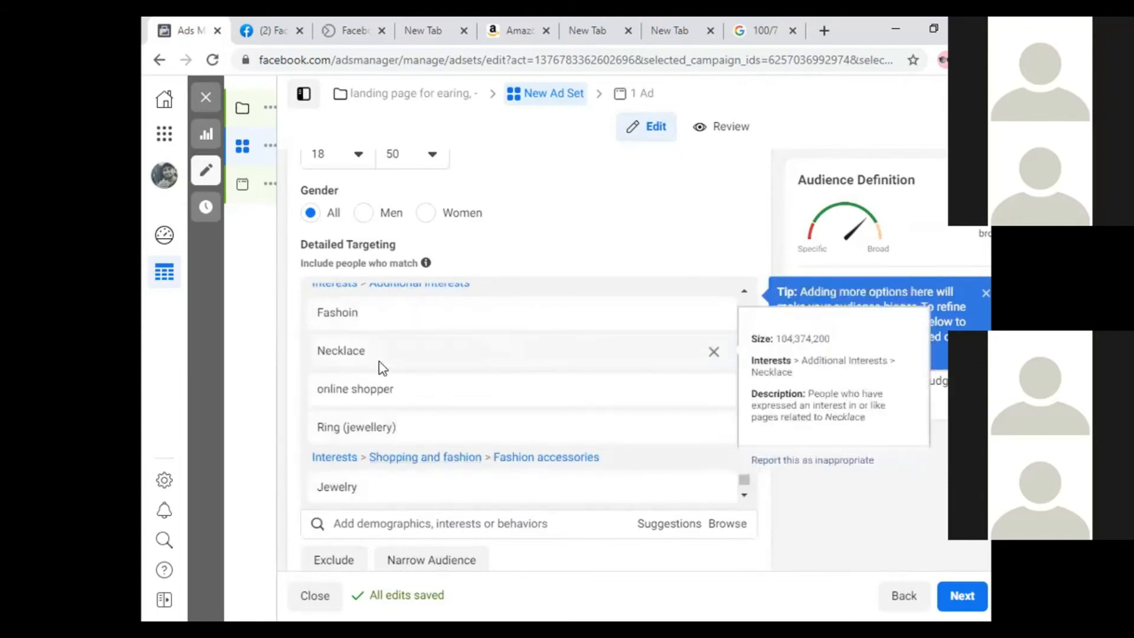
mouse_move(381, 395)
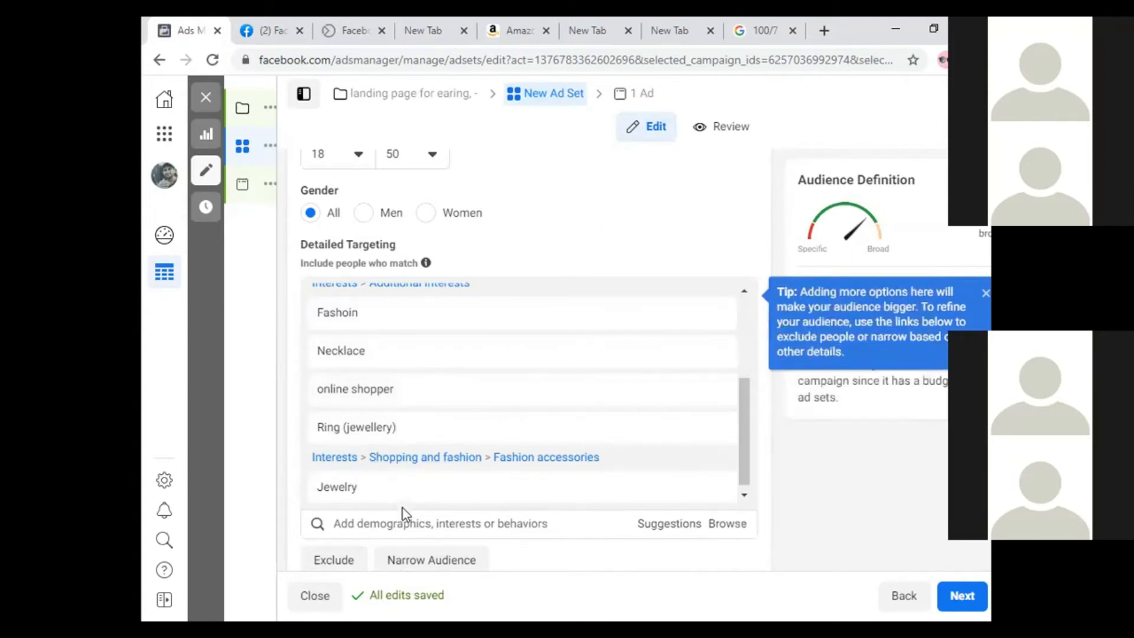
left_click(418, 525)
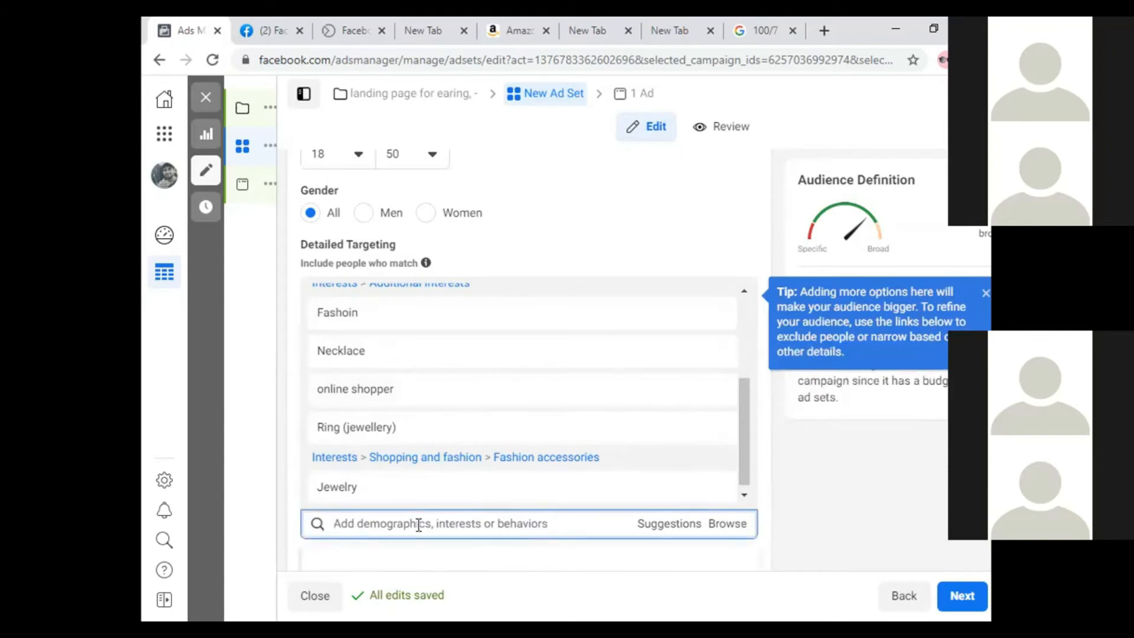
type("shopping")
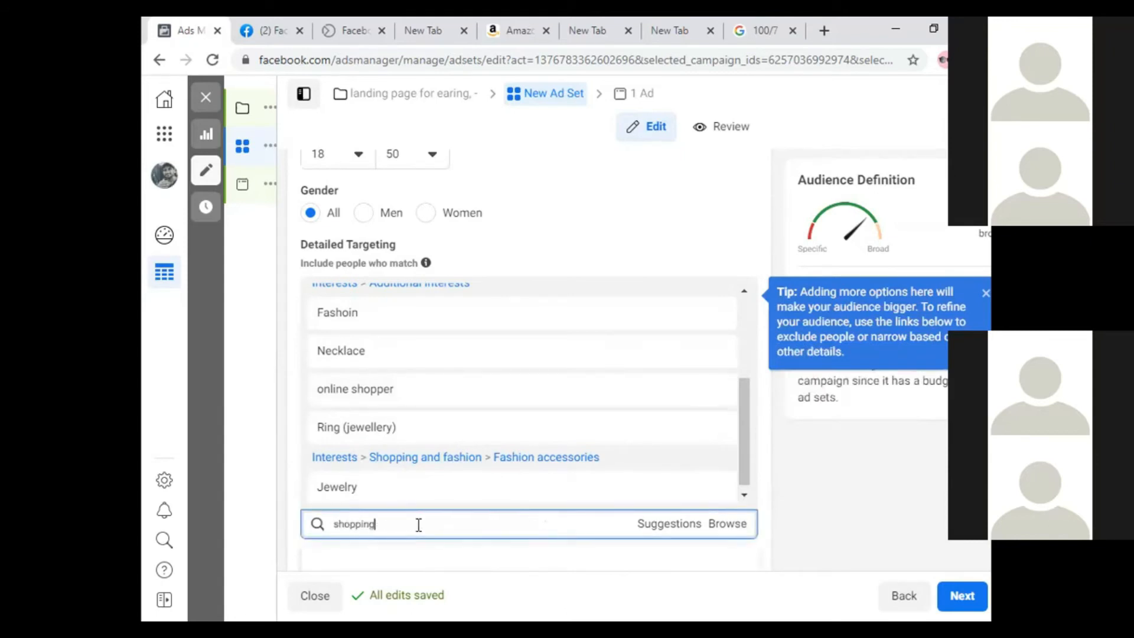
scroll(502, 514, "down", 1)
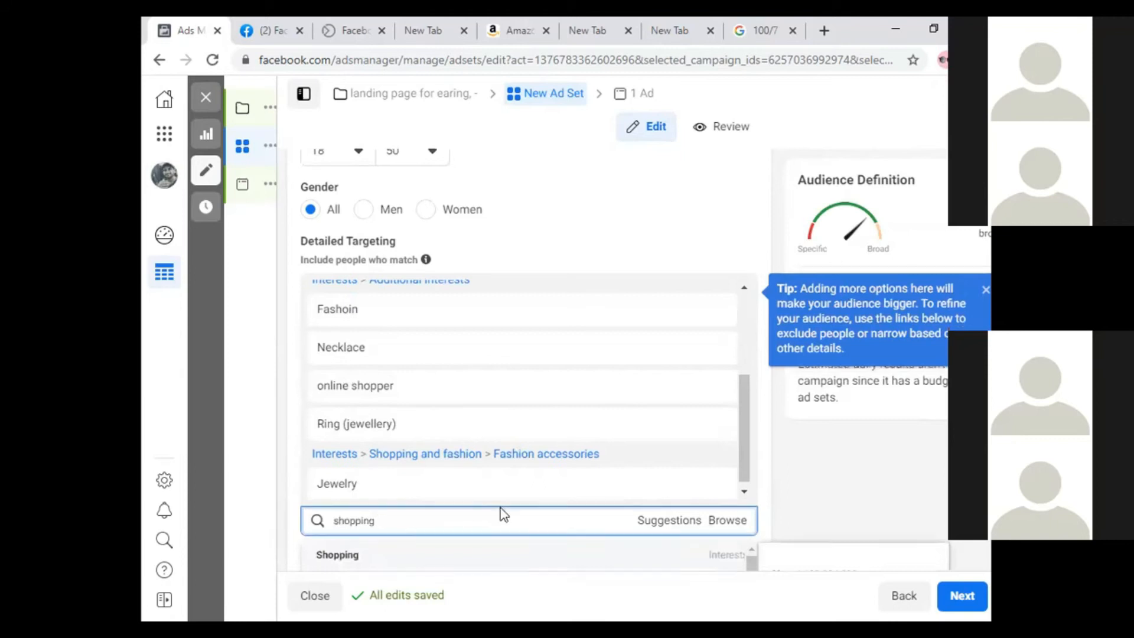
scroll(475, 490, "down", 1)
scroll(469, 503, "down", 1)
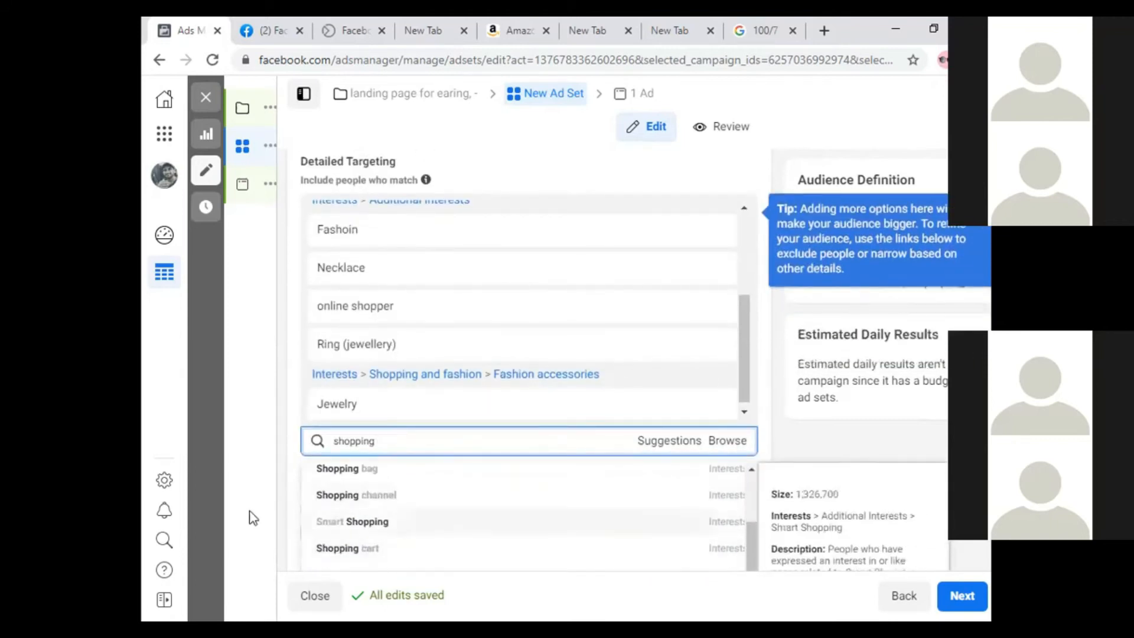
scroll(690, 509, "up", 1)
scroll(562, 538, "down", 1)
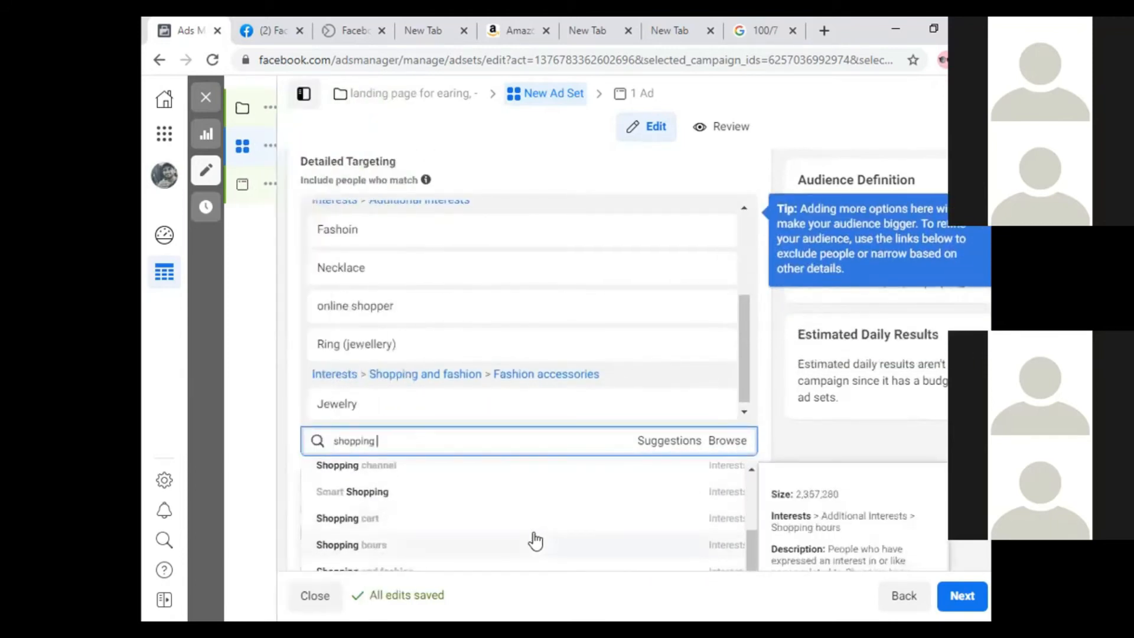
scroll(427, 521, "down", 1)
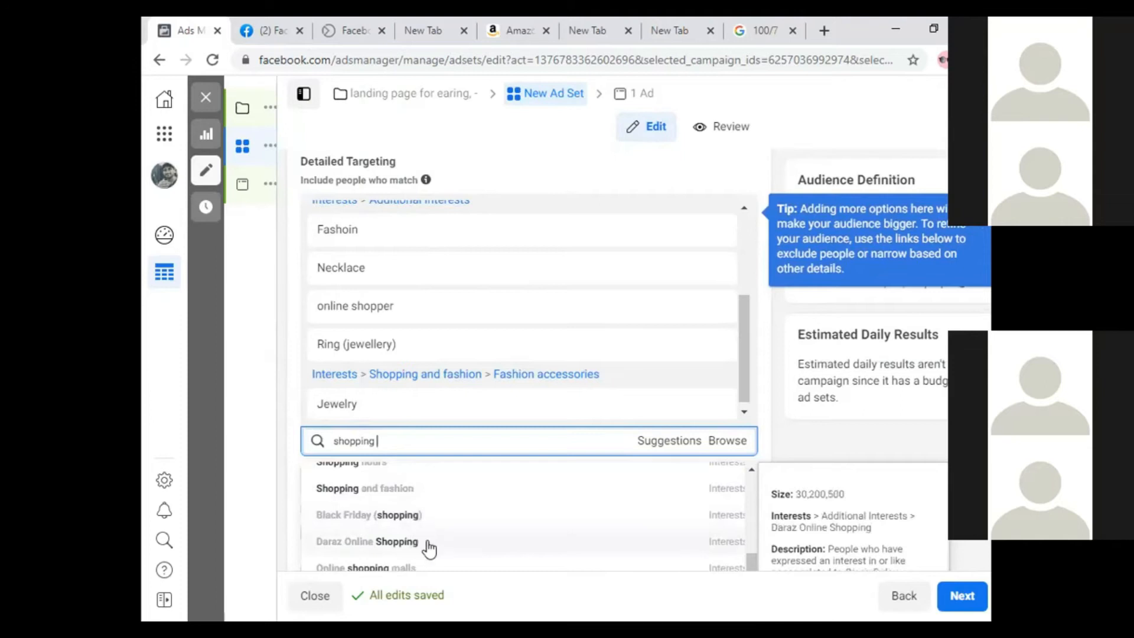
scroll(430, 546, "down", 3)
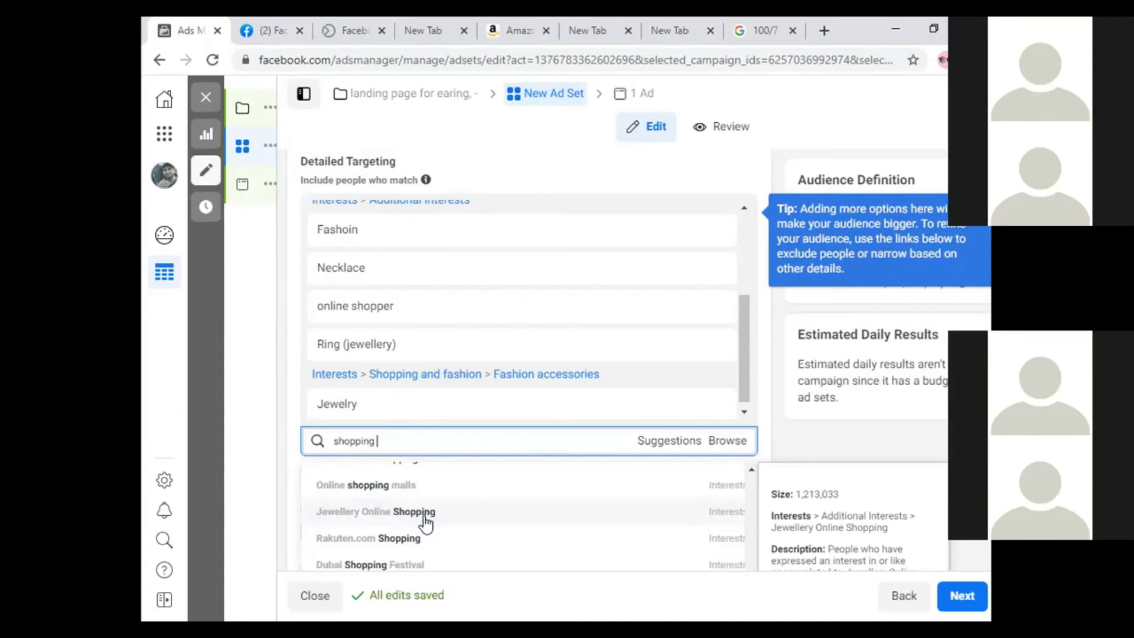
left_click(424, 513)
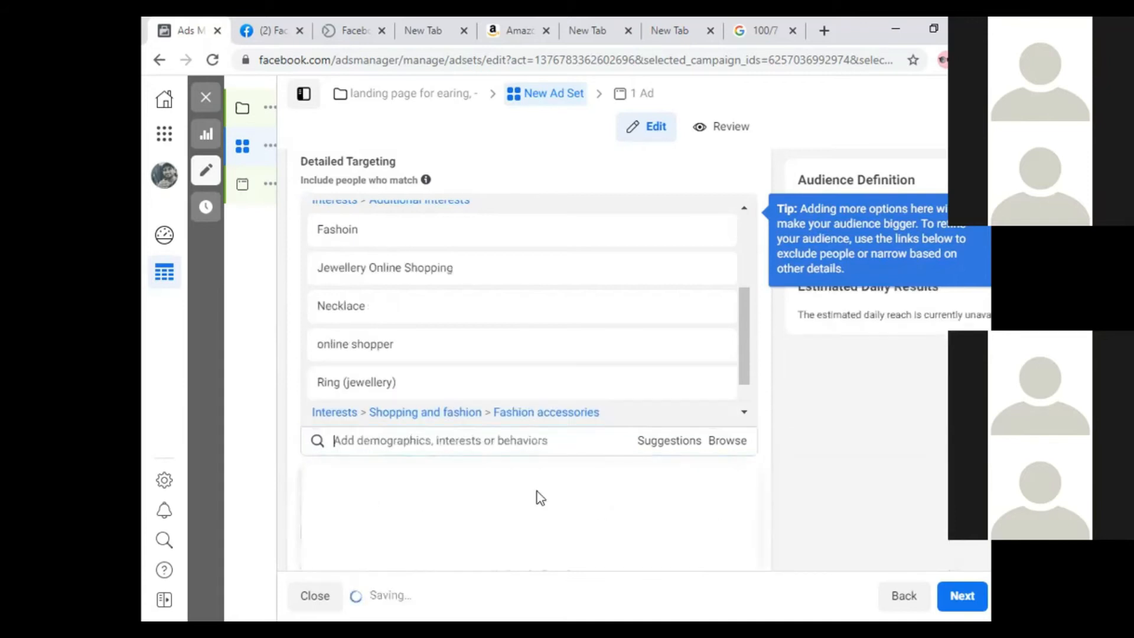
Browse the detailed targeting categories and examine the subcategories under Behaviors
scroll(784, 508, "down", 3)
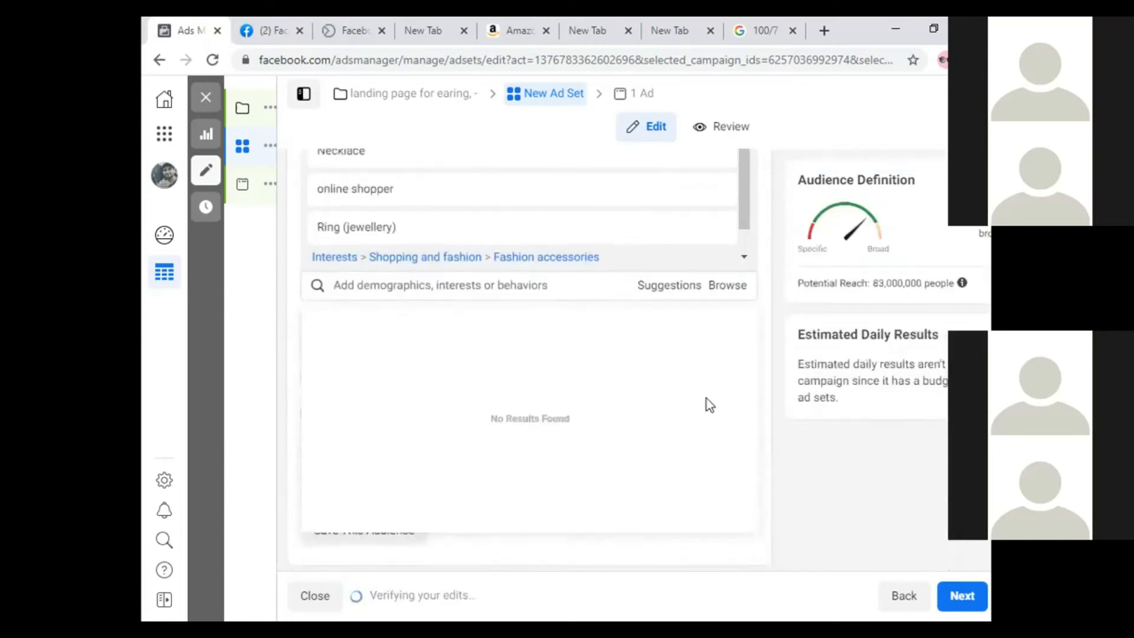
left_click(718, 276)
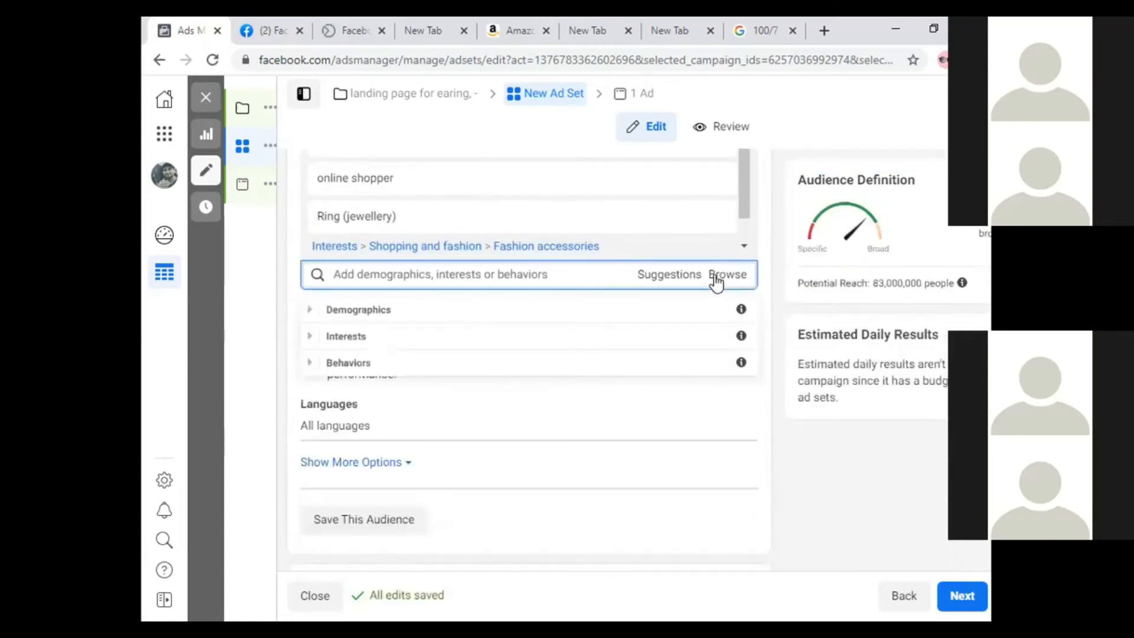
left_click(318, 365)
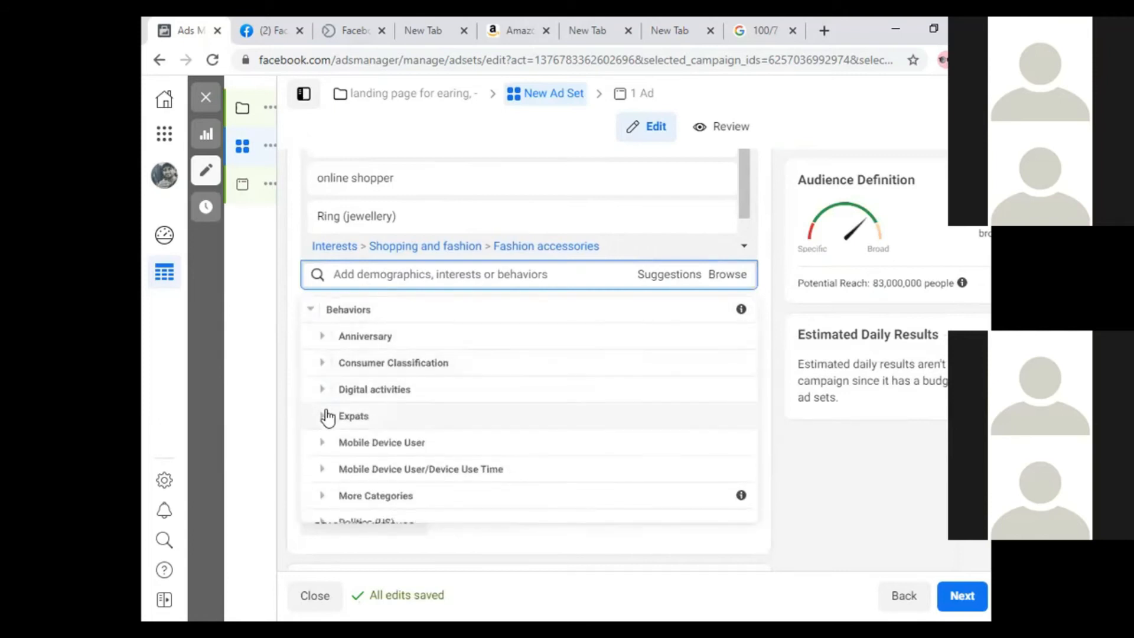
scroll(345, 472, "down", 5)
scroll(345, 495, "up", 3)
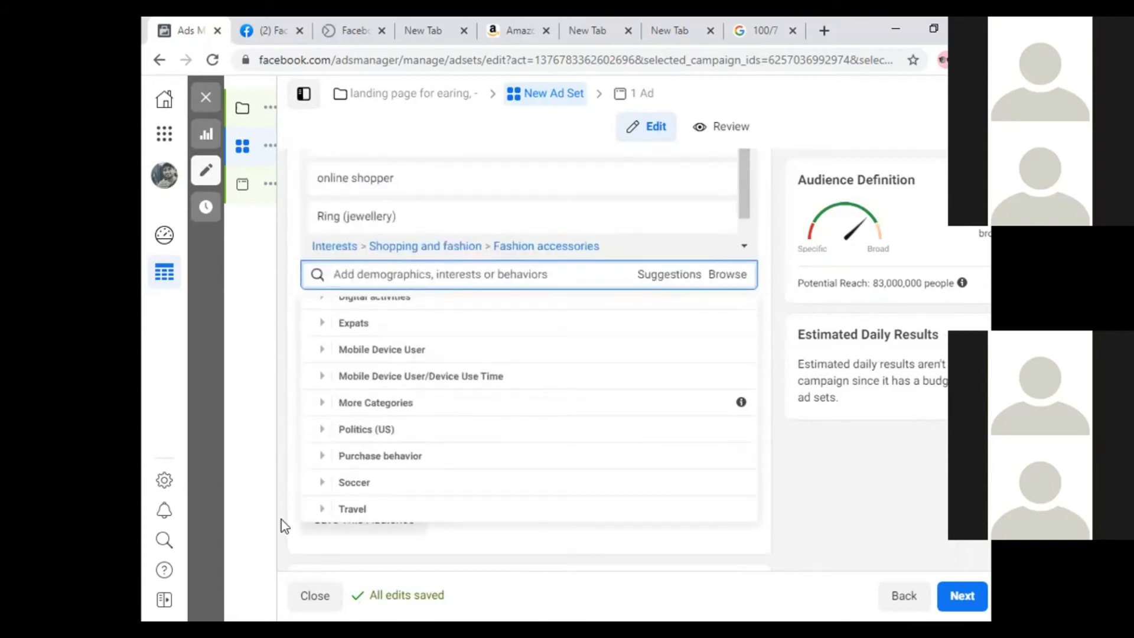
scroll(341, 351, "up", 3)
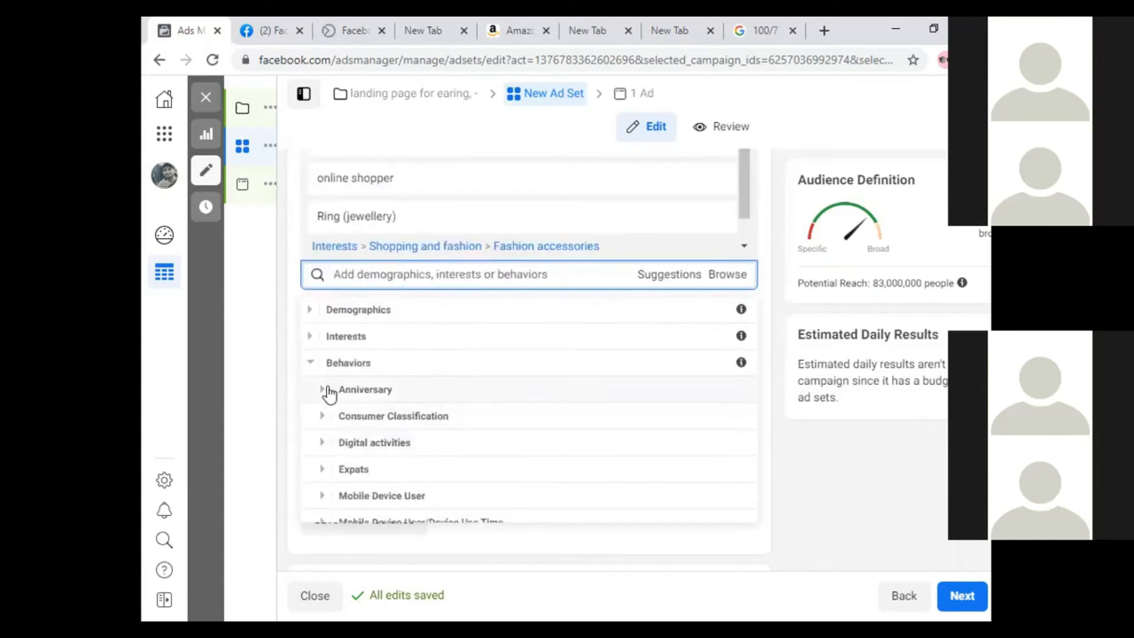
Browse Interests to Shopping and fashion > Fashion accessories, deselect Jewelry, and collapse the Interests category
left_click(313, 337)
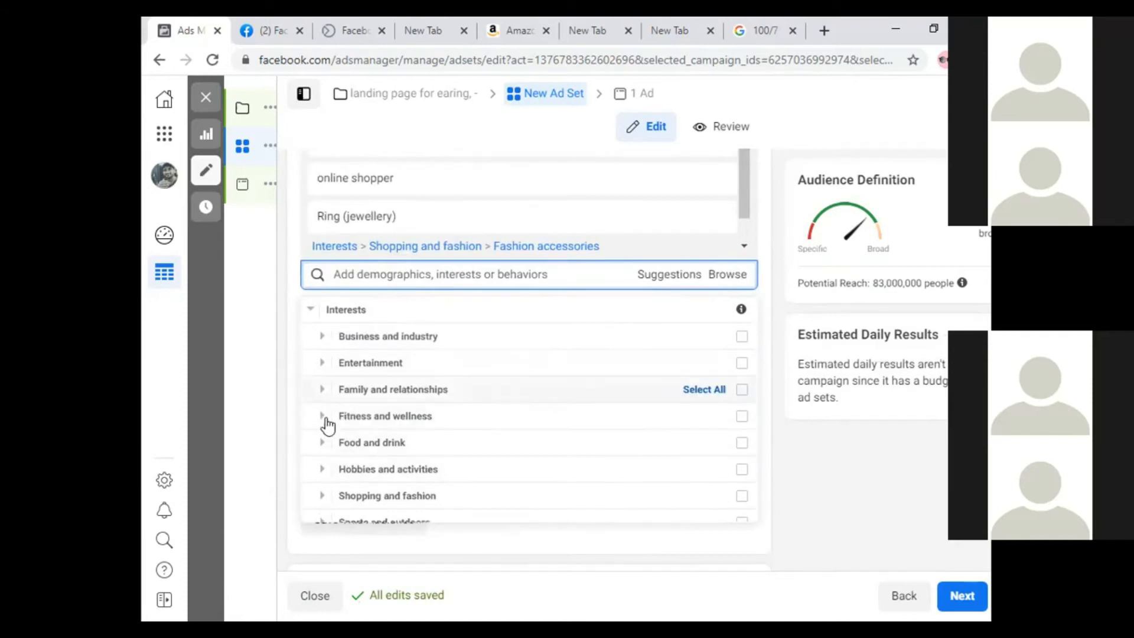
scroll(327, 467, "down", 2)
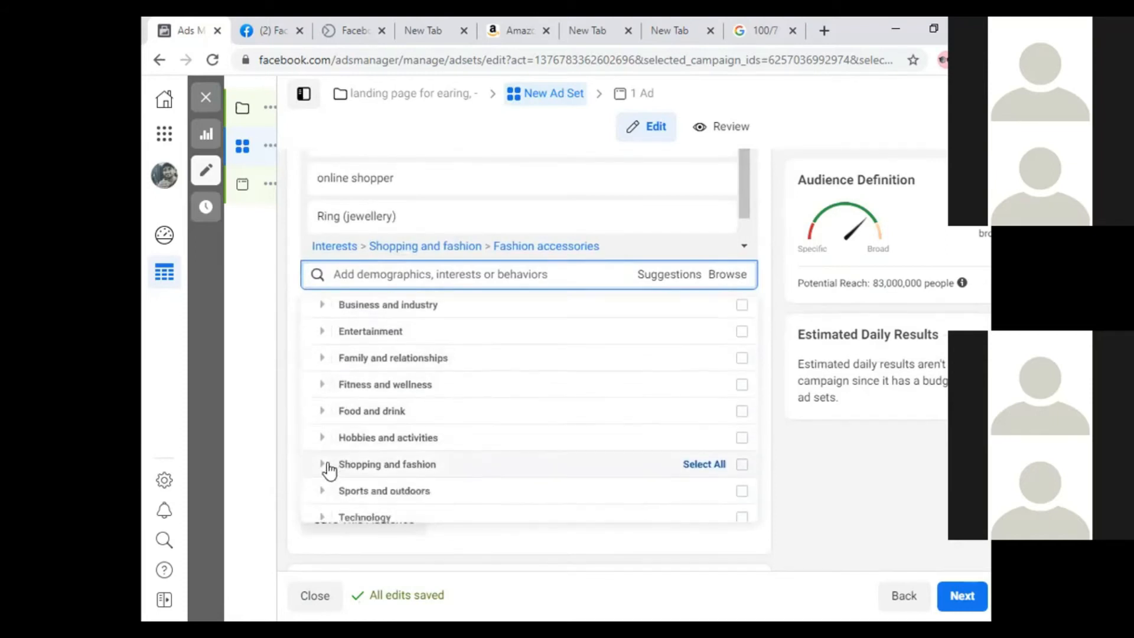
left_click(322, 430)
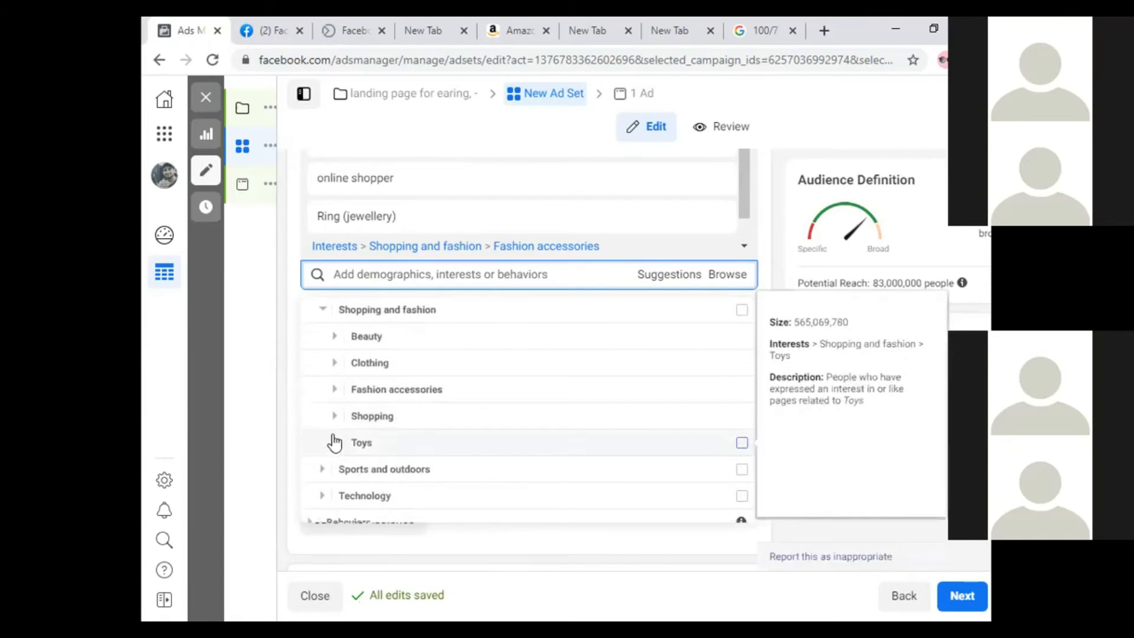
left_click(334, 390)
scroll(332, 418, "down", 2)
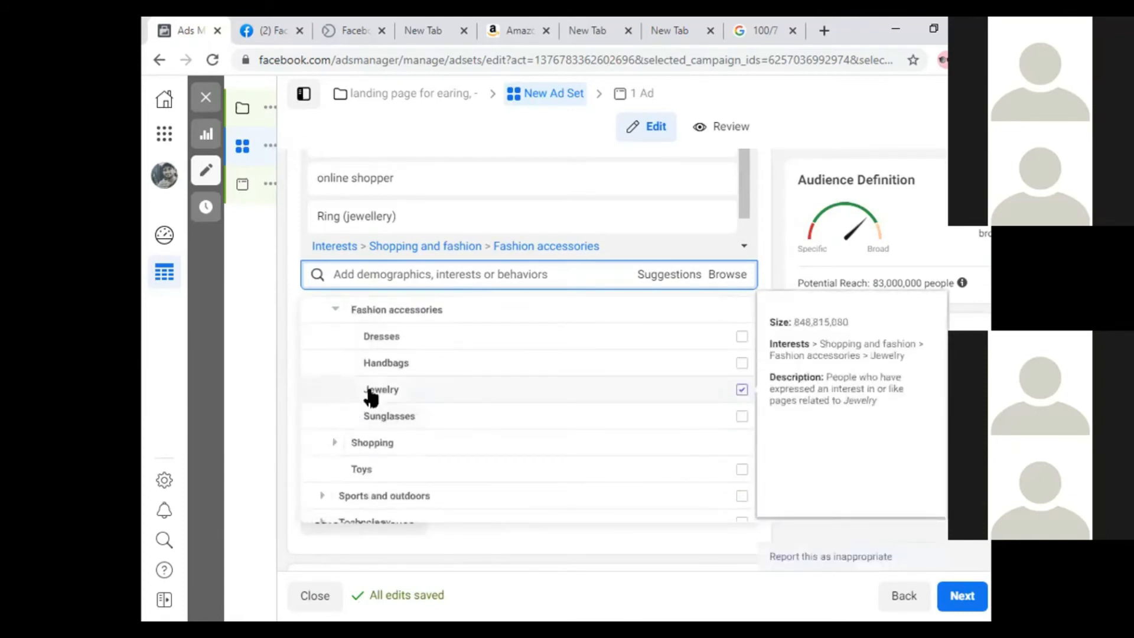
left_click(742, 390)
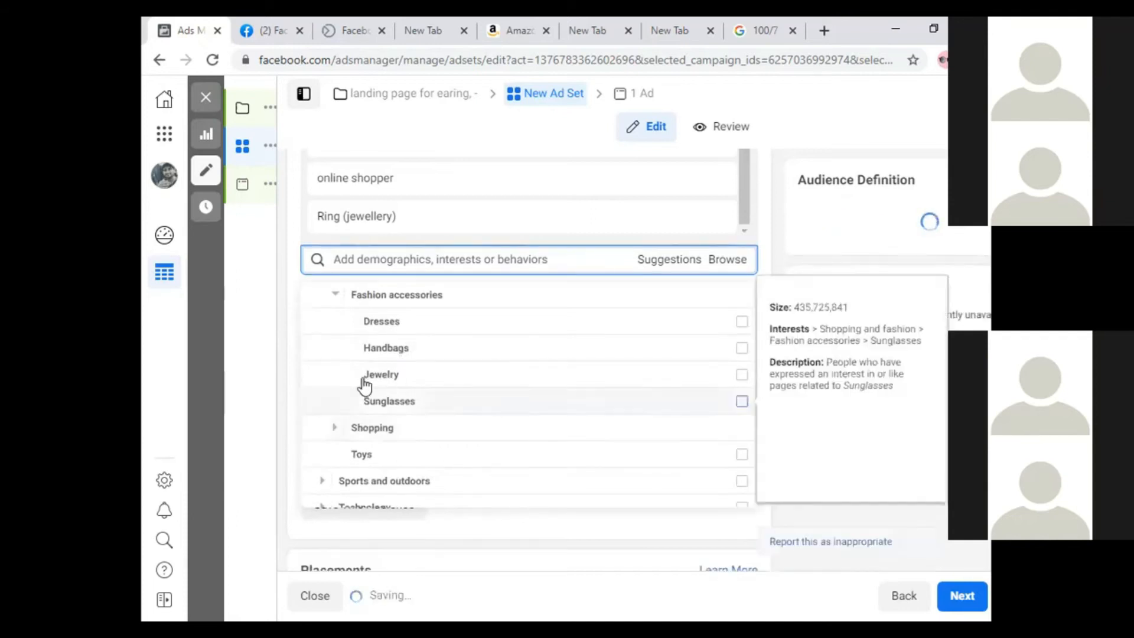
left_click(335, 295)
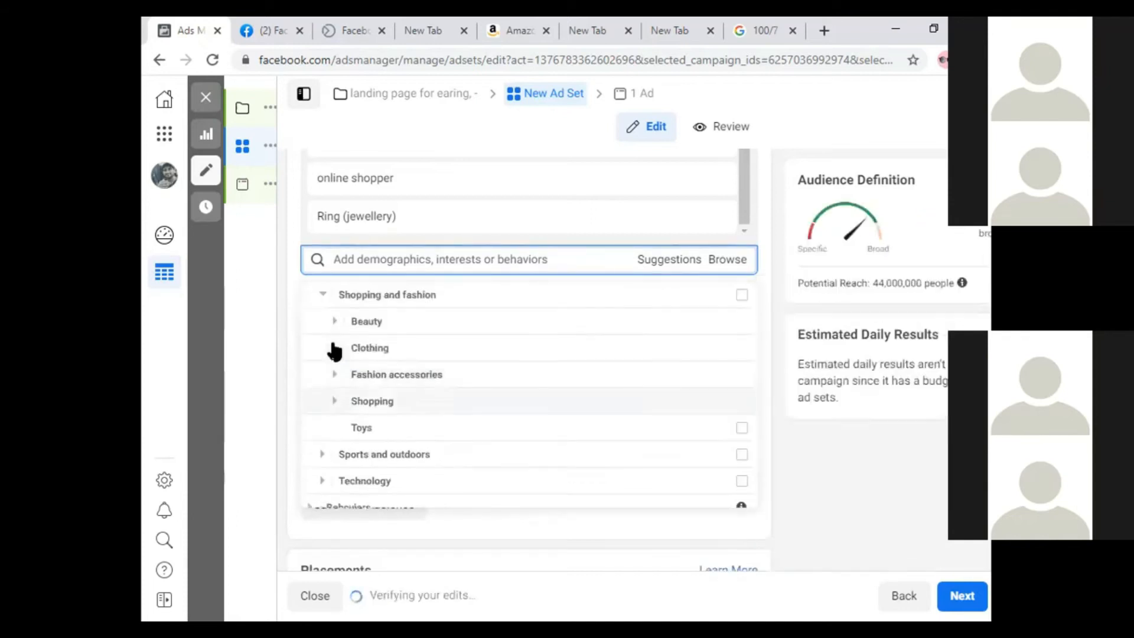
left_click(324, 295)
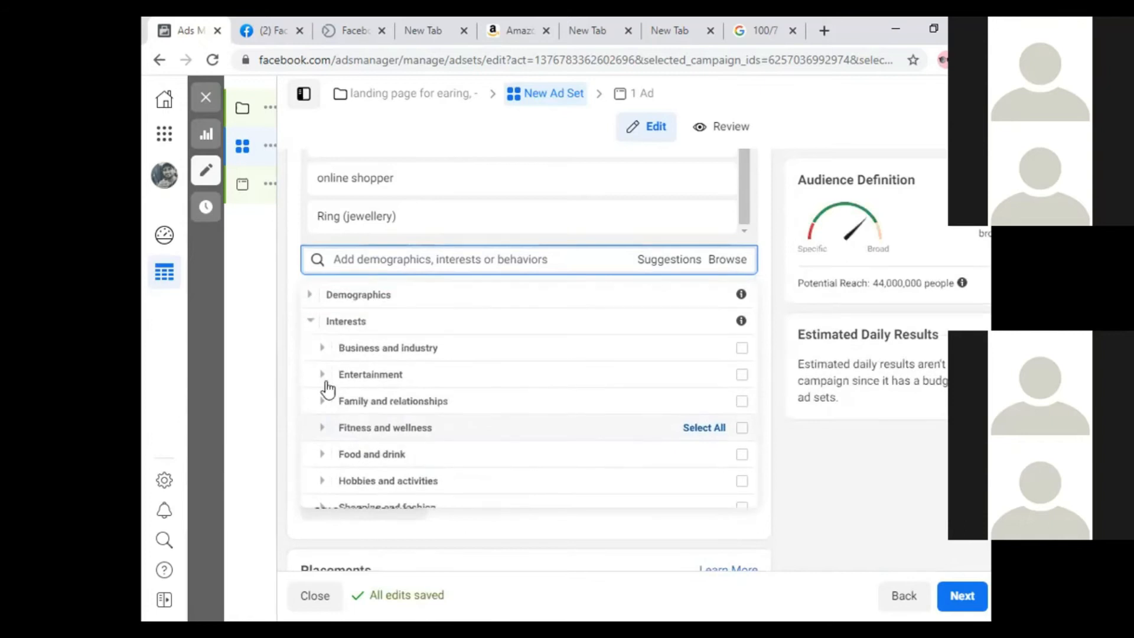
left_click(385, 323)
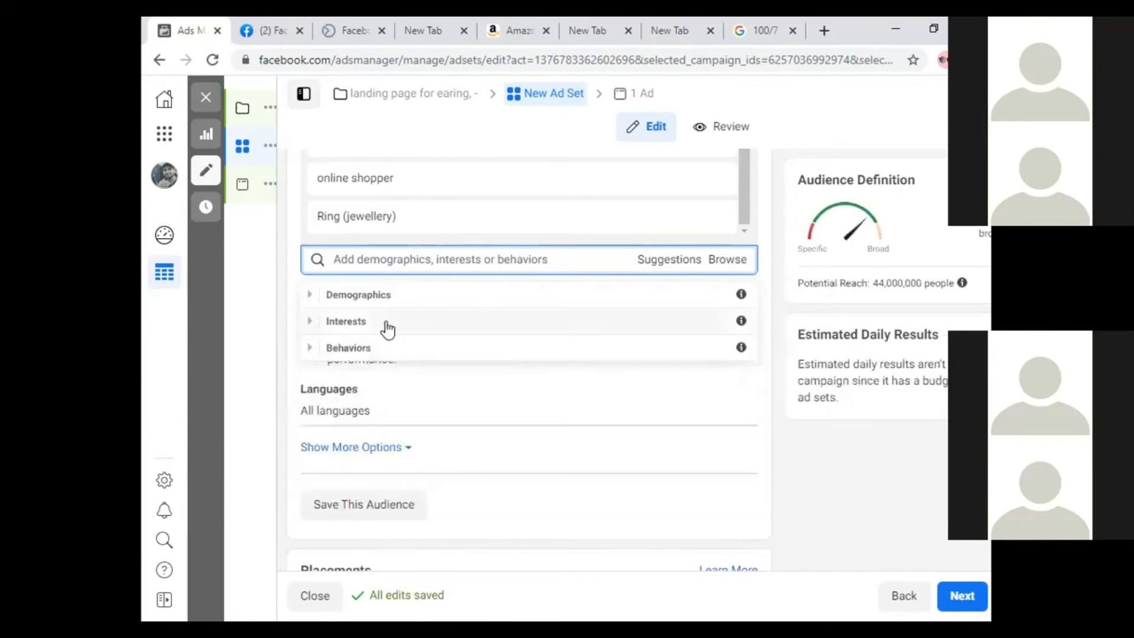
Expand Behaviors again, look through its subcategories from Anniversary to Travel, and collapse it
left_click(319, 348)
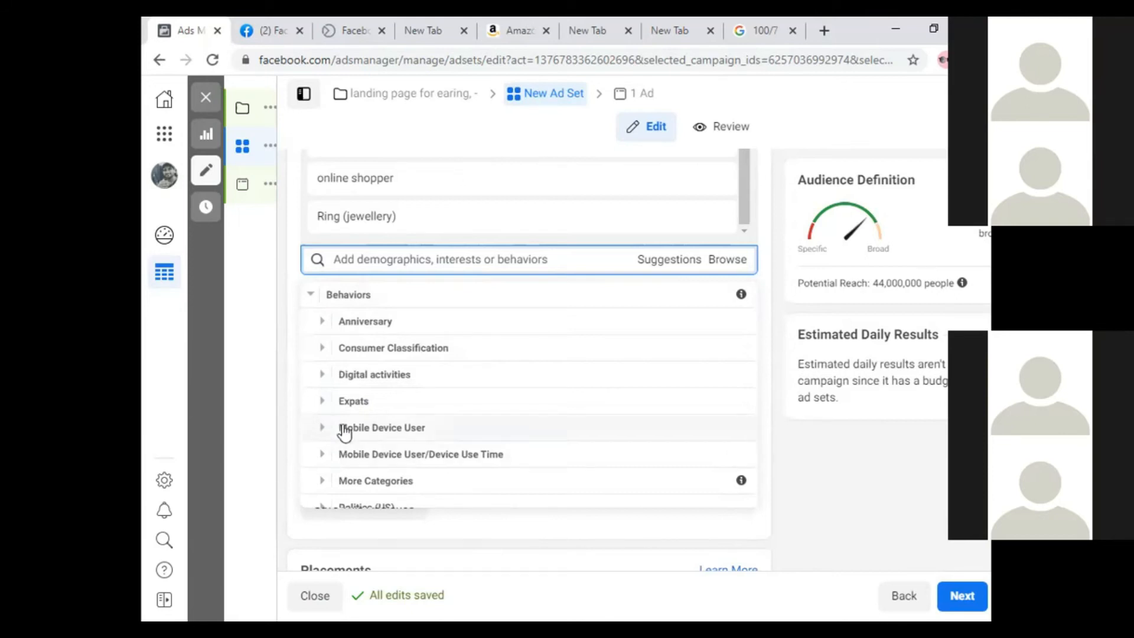
scroll(344, 433, "down", 1)
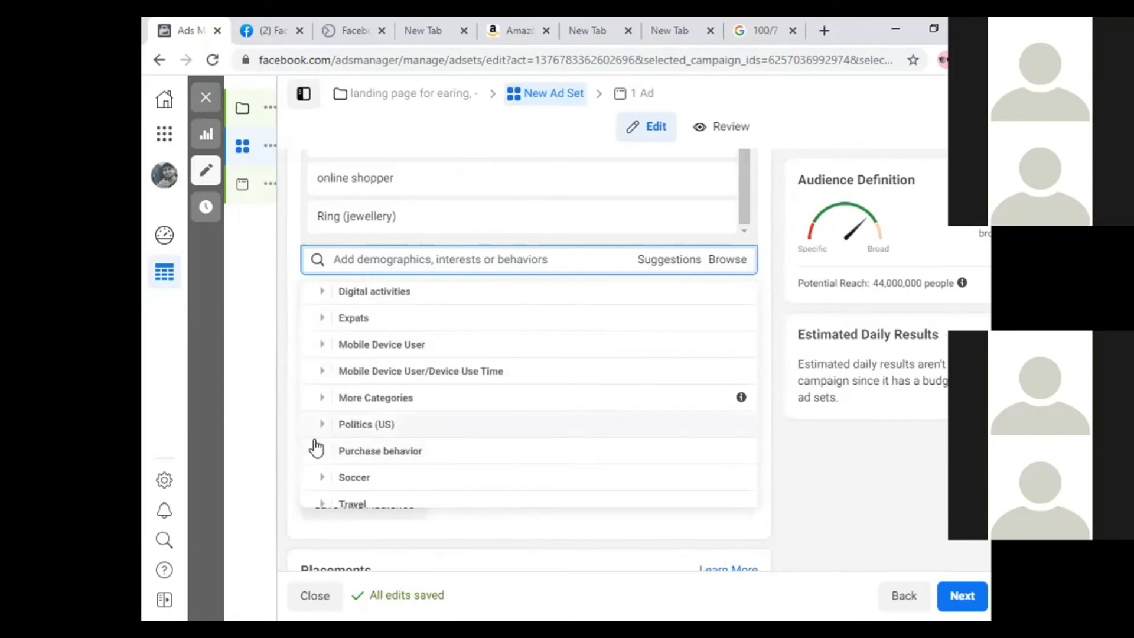
scroll(343, 435, "down", 1)
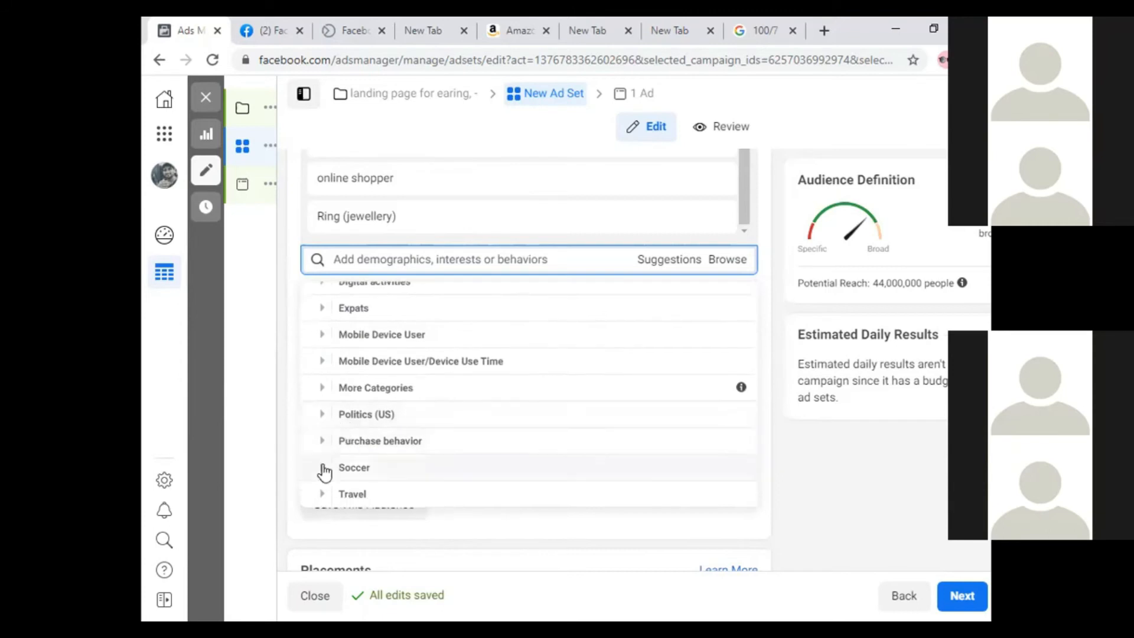
scroll(296, 373, "up", 5)
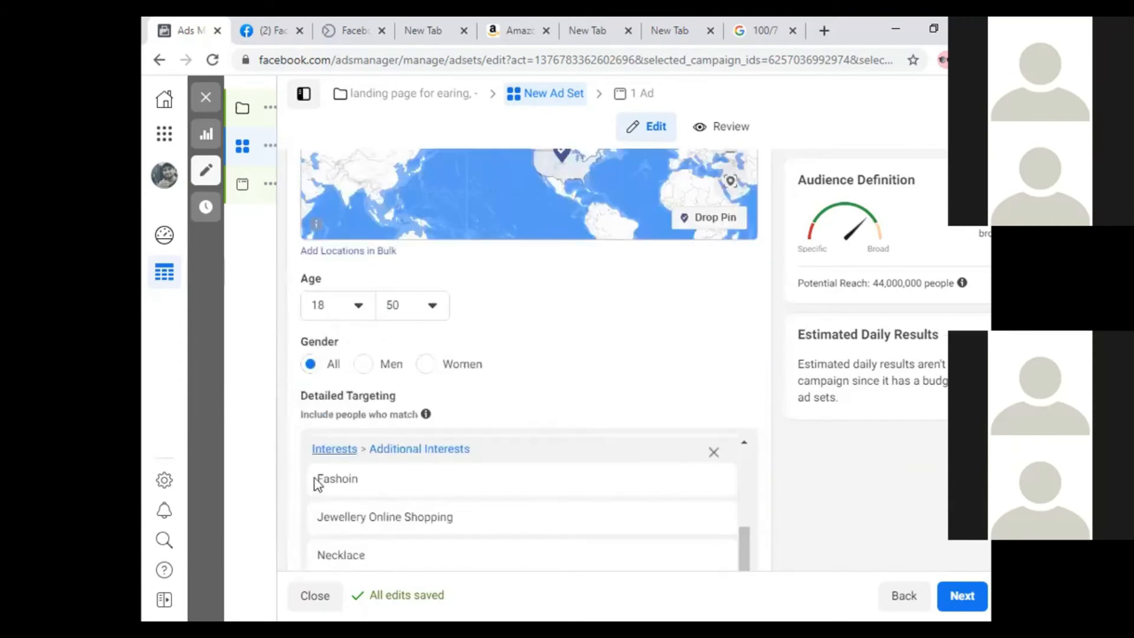
scroll(282, 458, "down", 5)
scroll(325, 355, "up", 2)
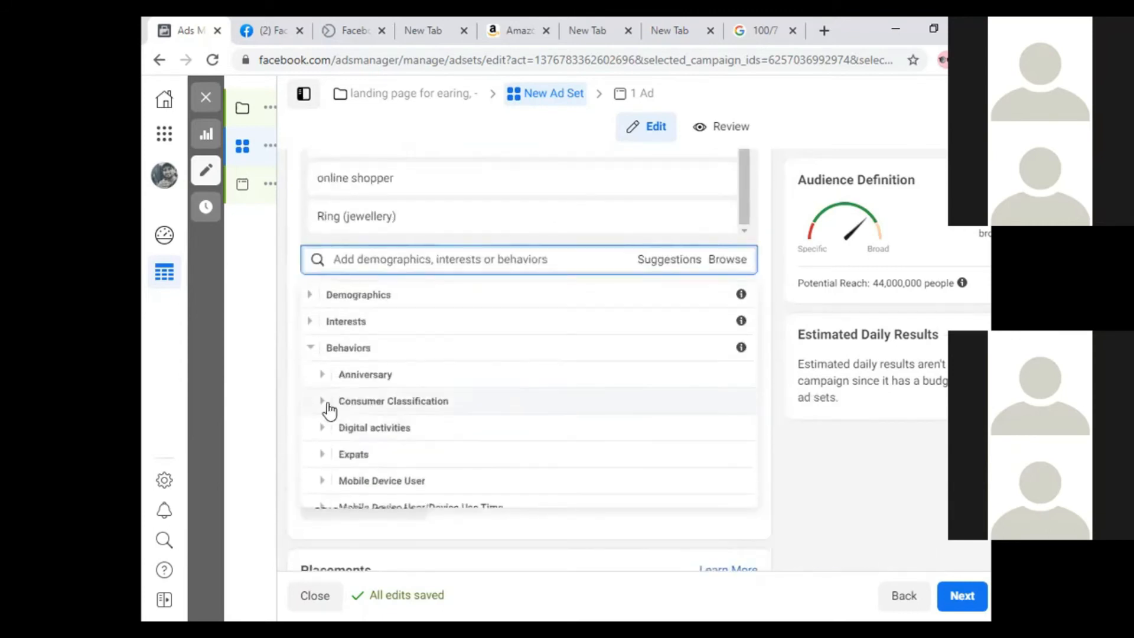
left_click(314, 349)
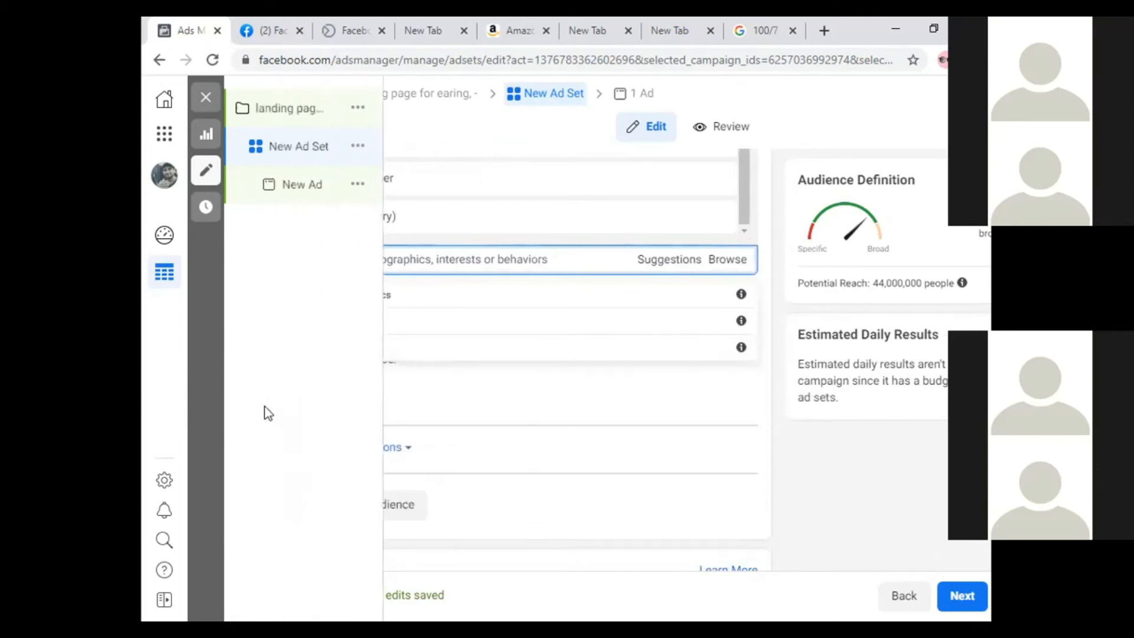
Show more audience options, open the Languages setting for editing, dismiss its notice, and add Urdu
scroll(733, 456, "down", 2)
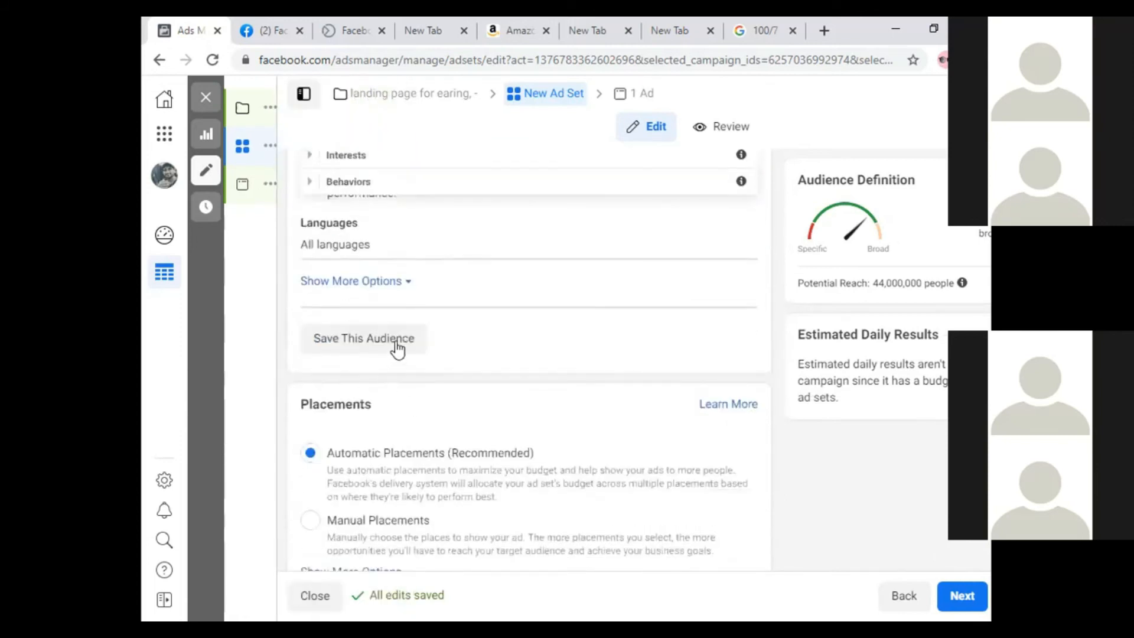
left_click(394, 288)
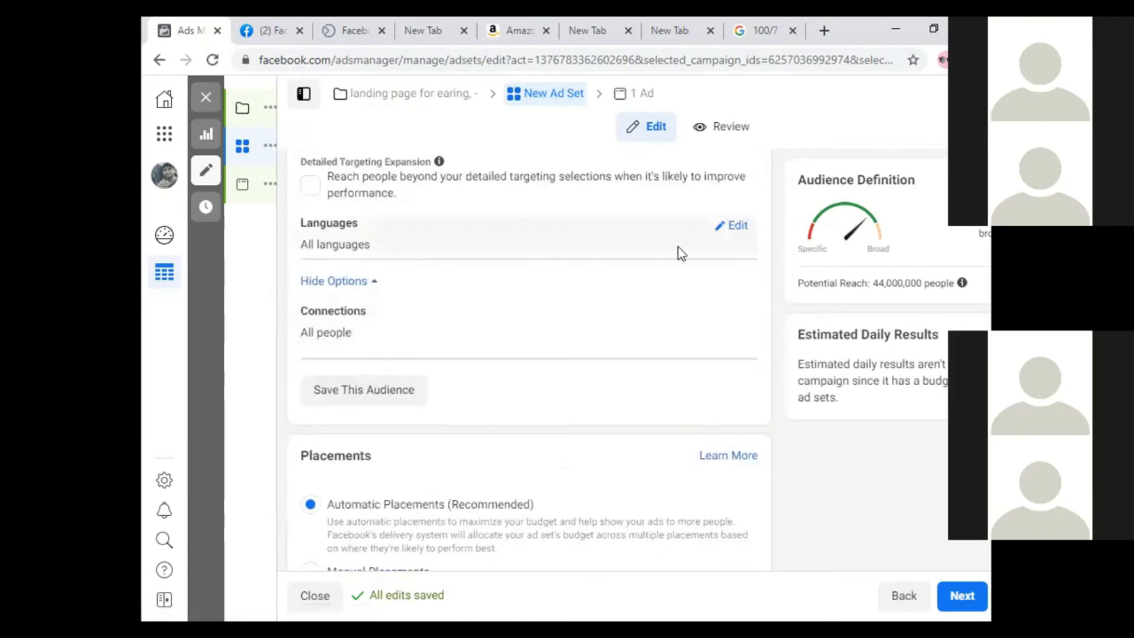
left_click(737, 232)
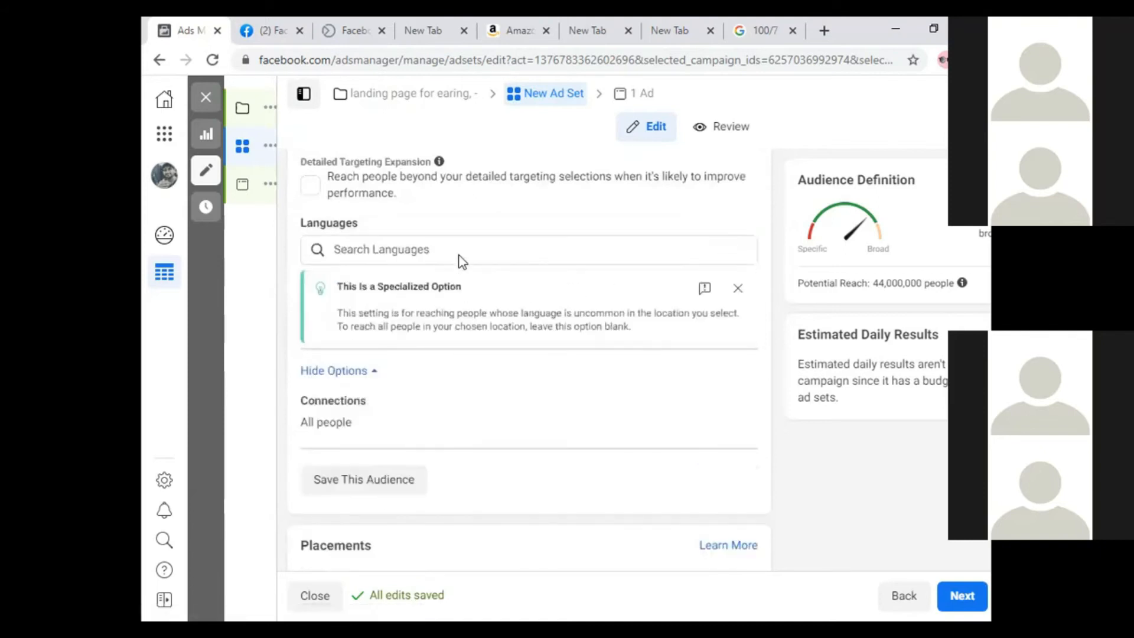
left_click(735, 291)
left_click(381, 244)
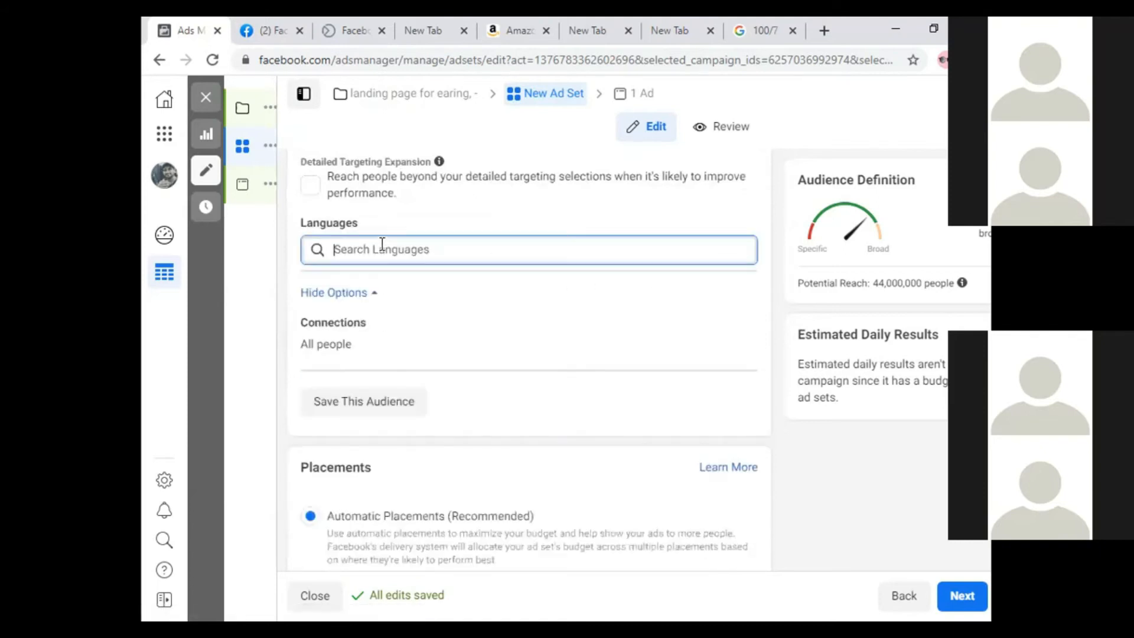
type("urdu")
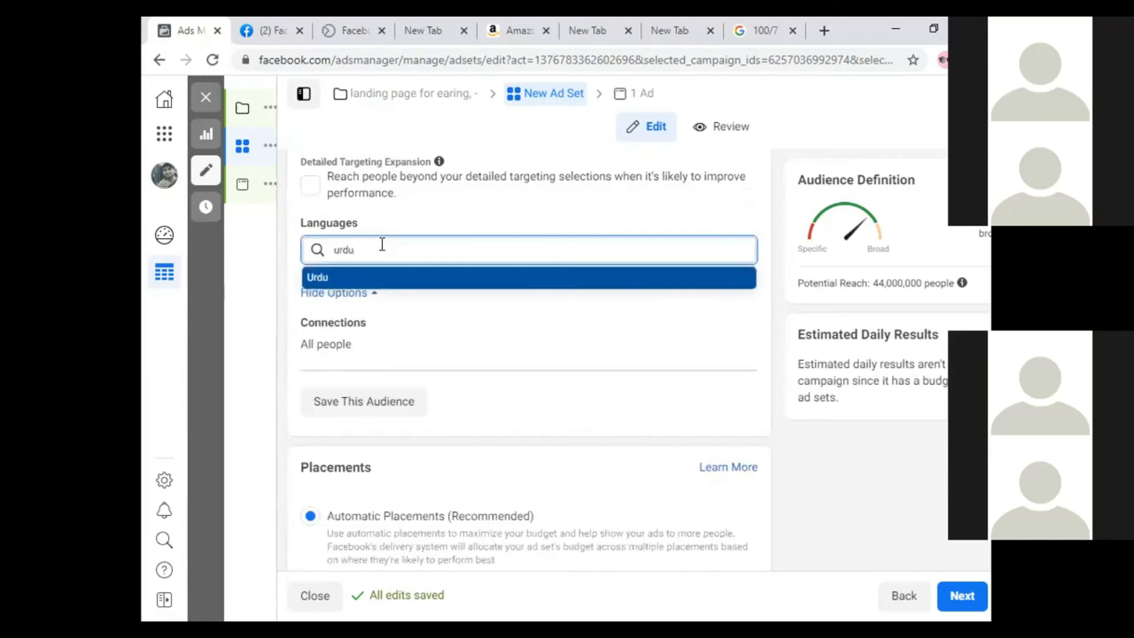
left_click(460, 273)
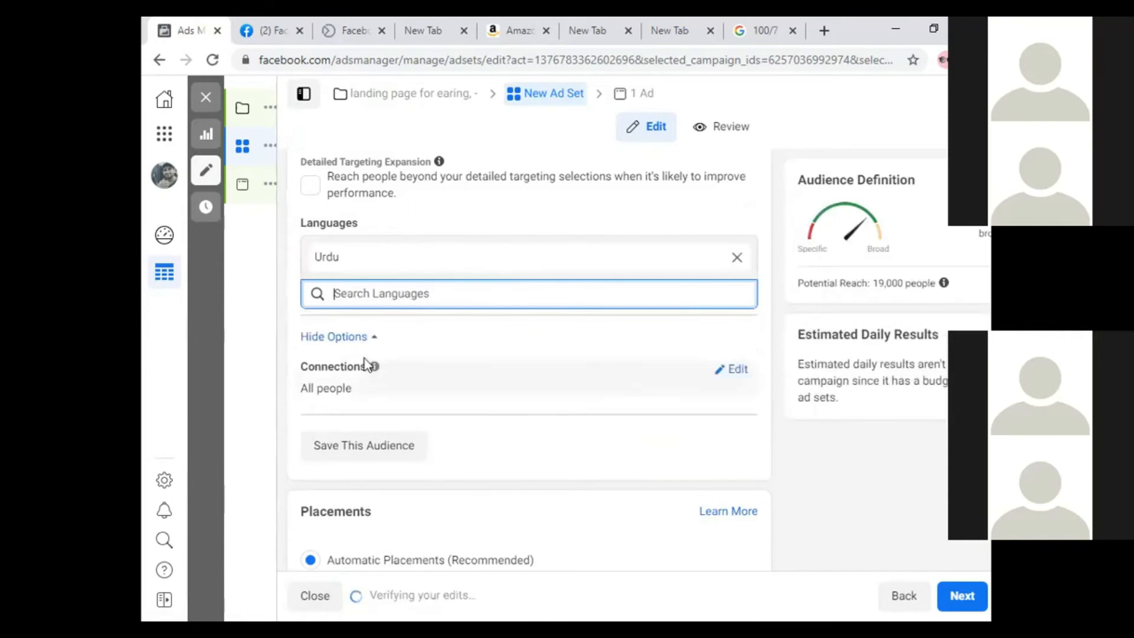
Remove Urdu from the audience's languages so that no specific language is targeted
left_click(737, 257)
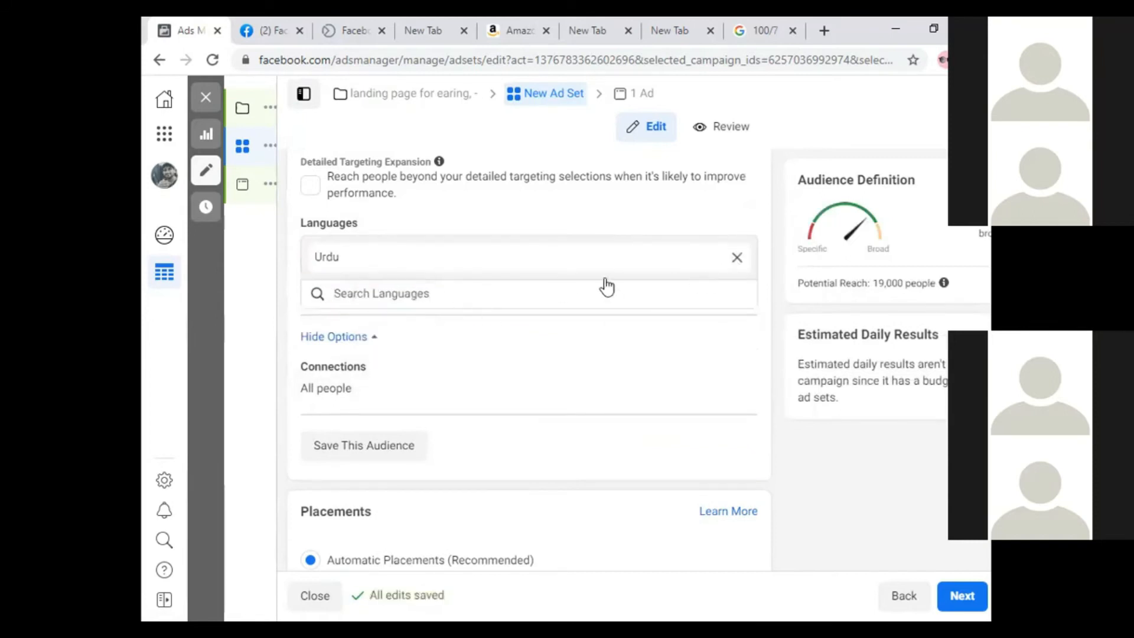
left_click(475, 255)
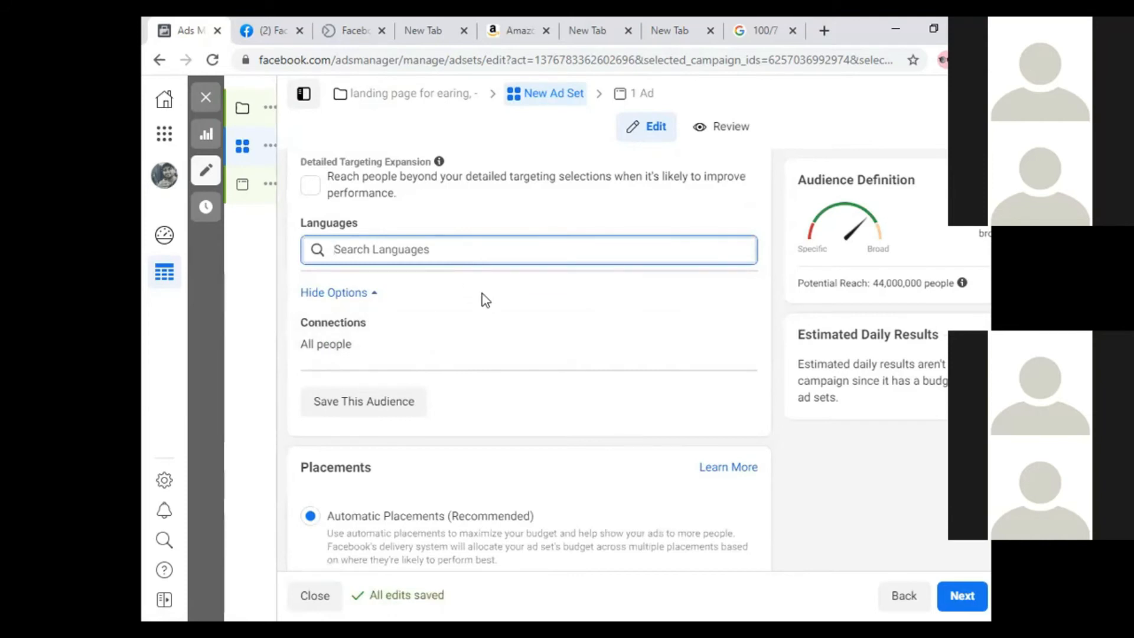
left_click(767, 353)
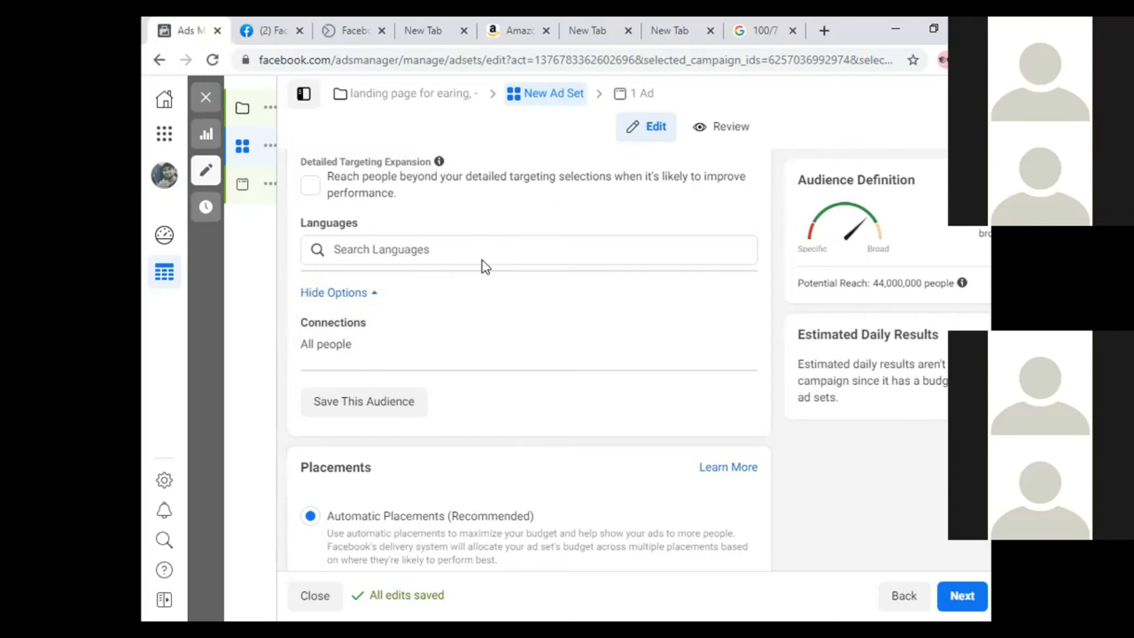
Save the audience under the name "audience for jewelery - earring- usa" after checking its targeting summary
left_click(417, 404)
triple_click(553, 261)
key("BackSpace")
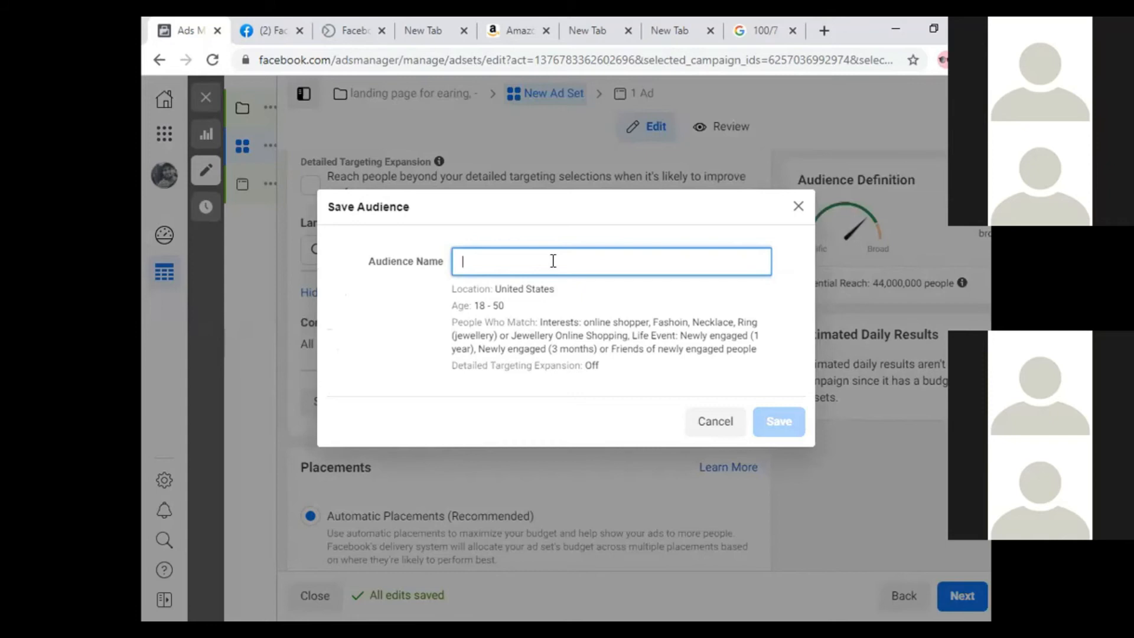
type("audience for jeweler")
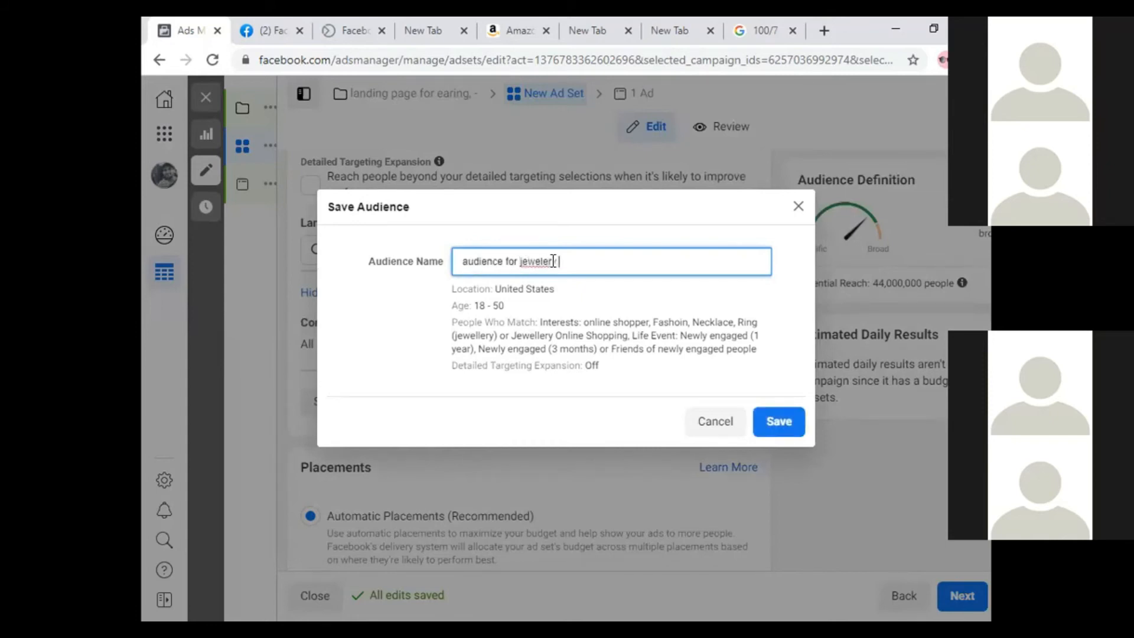
type(" - earring-")
type("usa")
left_click_drag(628, 261, 413, 274)
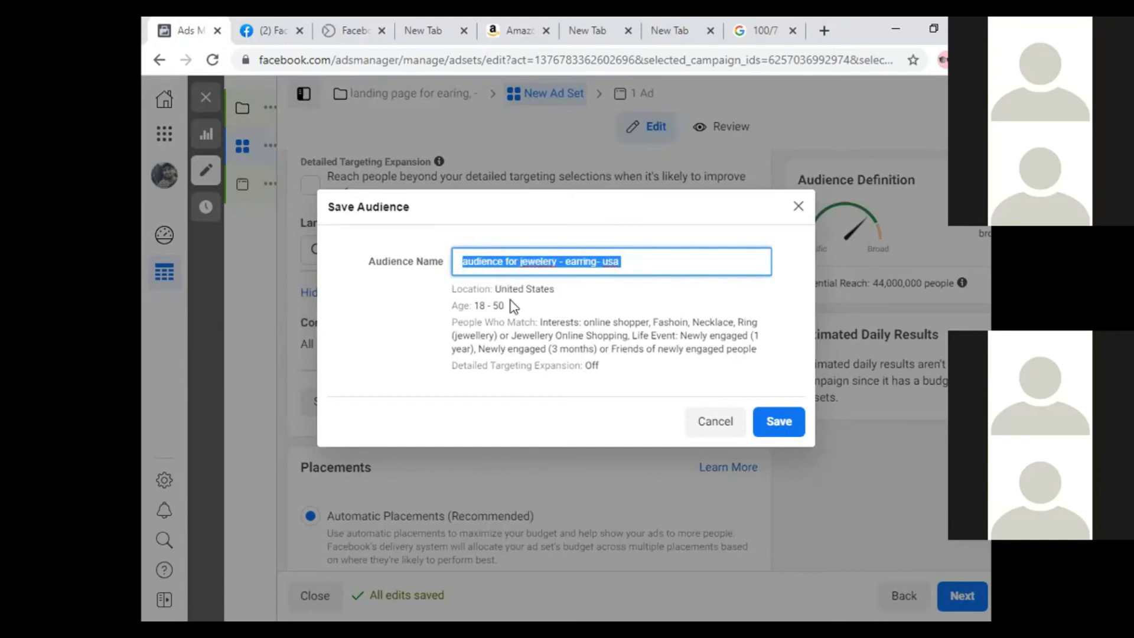
left_click_drag(453, 322, 768, 360)
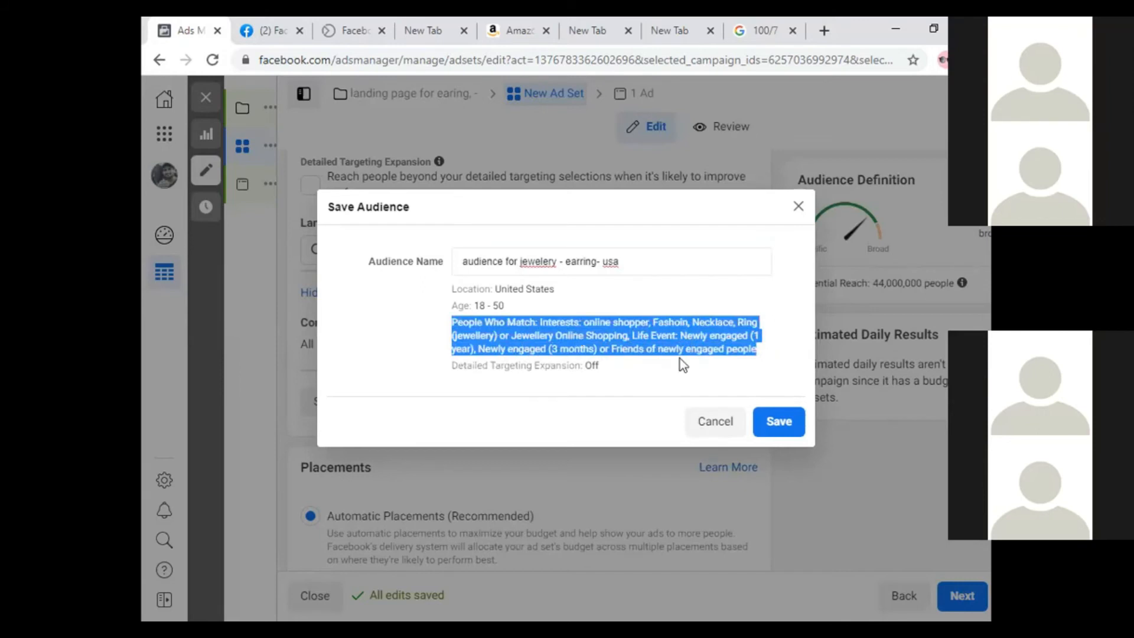
left_click(758, 421)
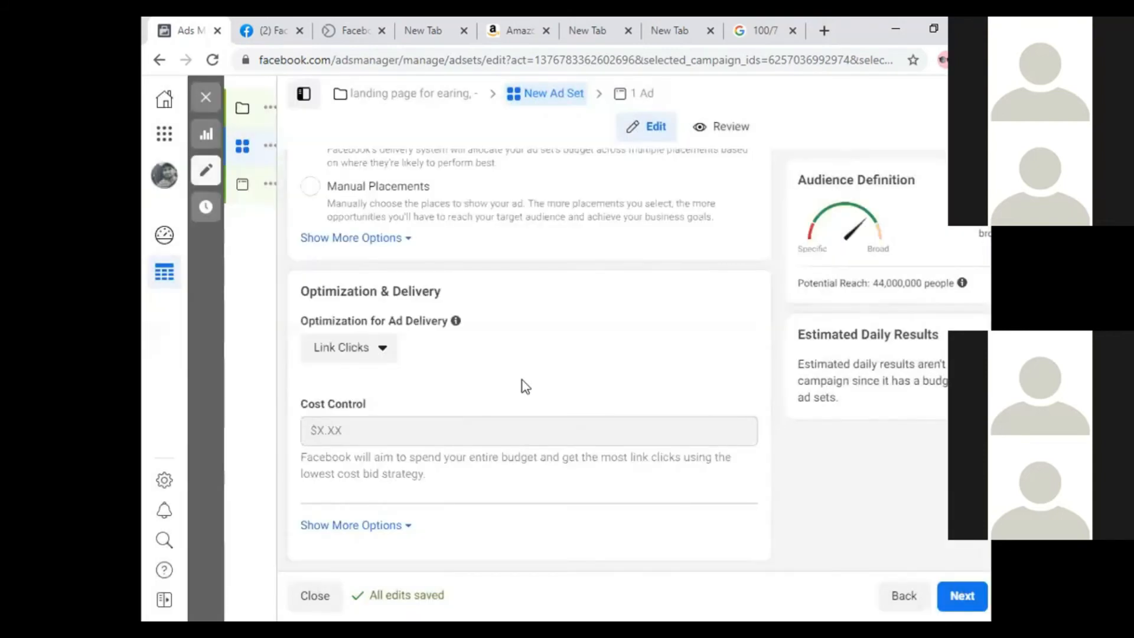
Switch the ad set to Manual Placements, dismiss the recommendation, and deselect the Messenger platform
scroll(523, 380, "up", 4)
scroll(433, 380, "up", 3)
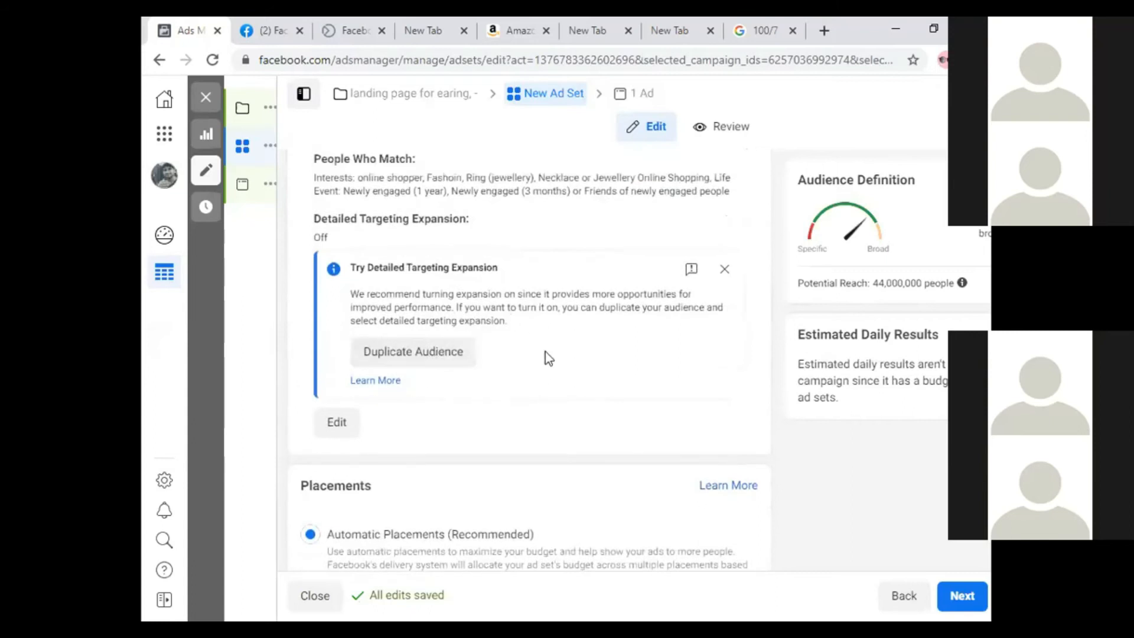
scroll(414, 354, "down", 3)
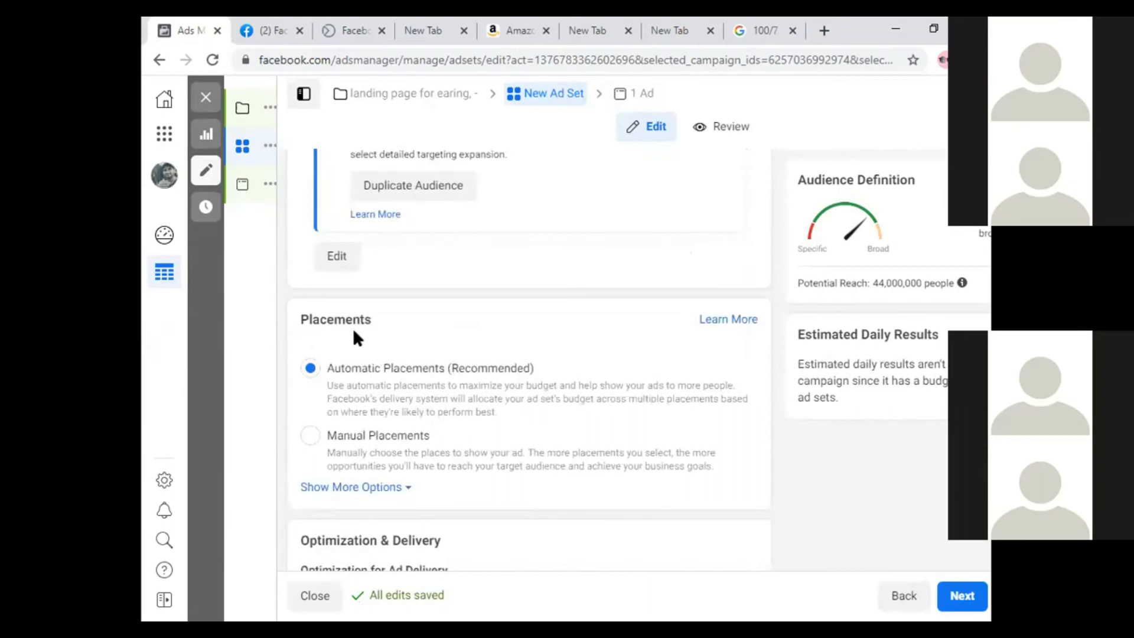
scroll(524, 417, "down", 2)
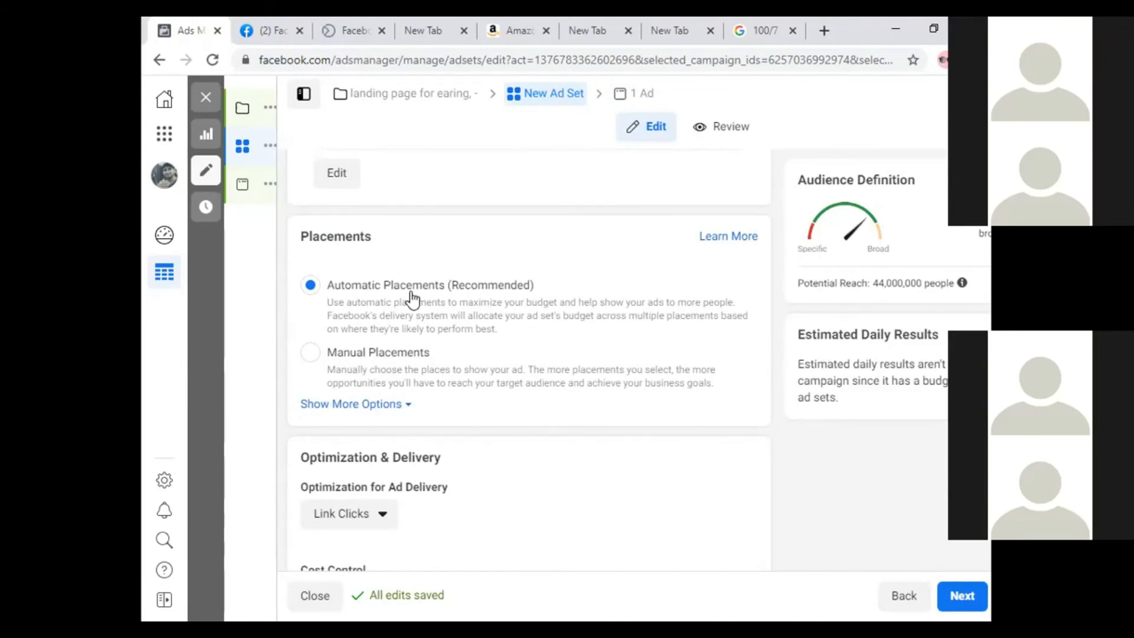
left_click(310, 353)
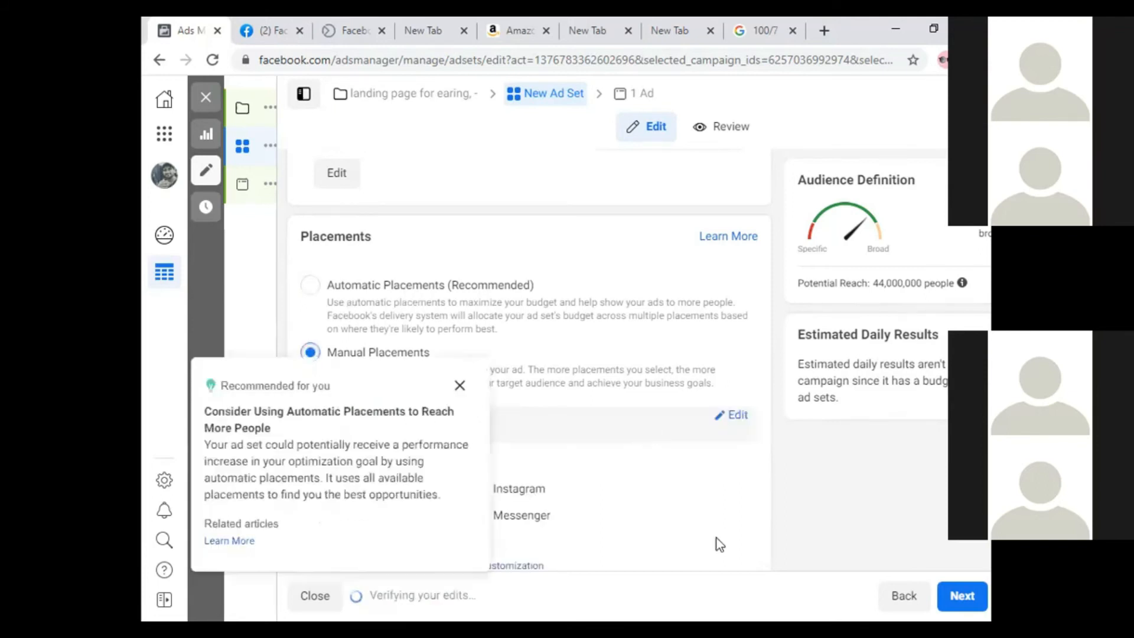
scroll(810, 469, "down", 2)
left_click(460, 386)
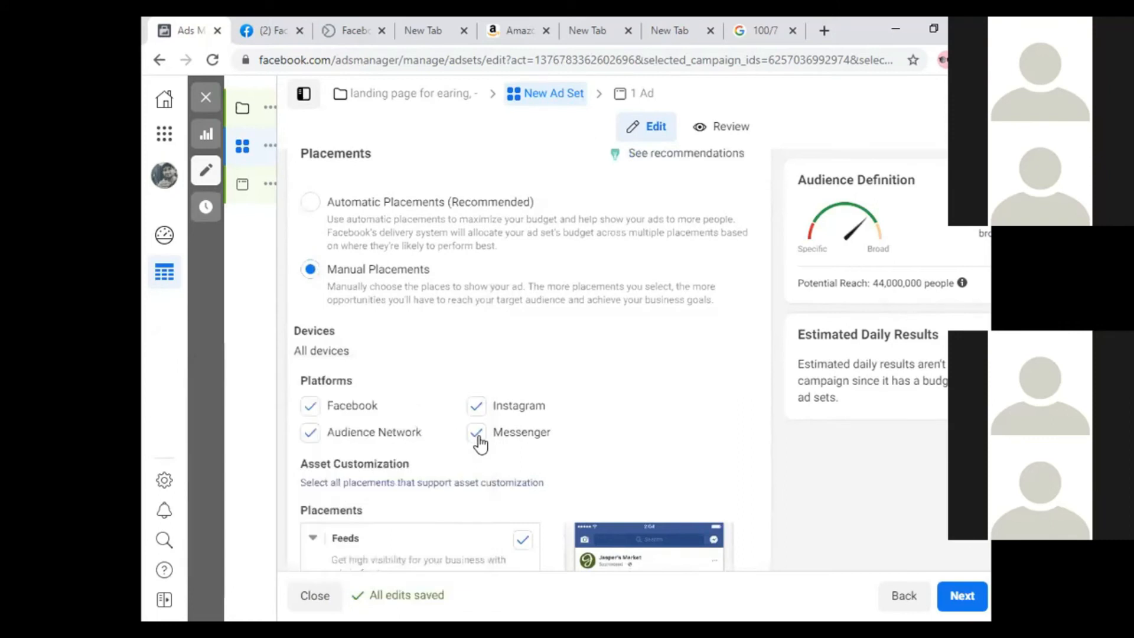
left_click(477, 437)
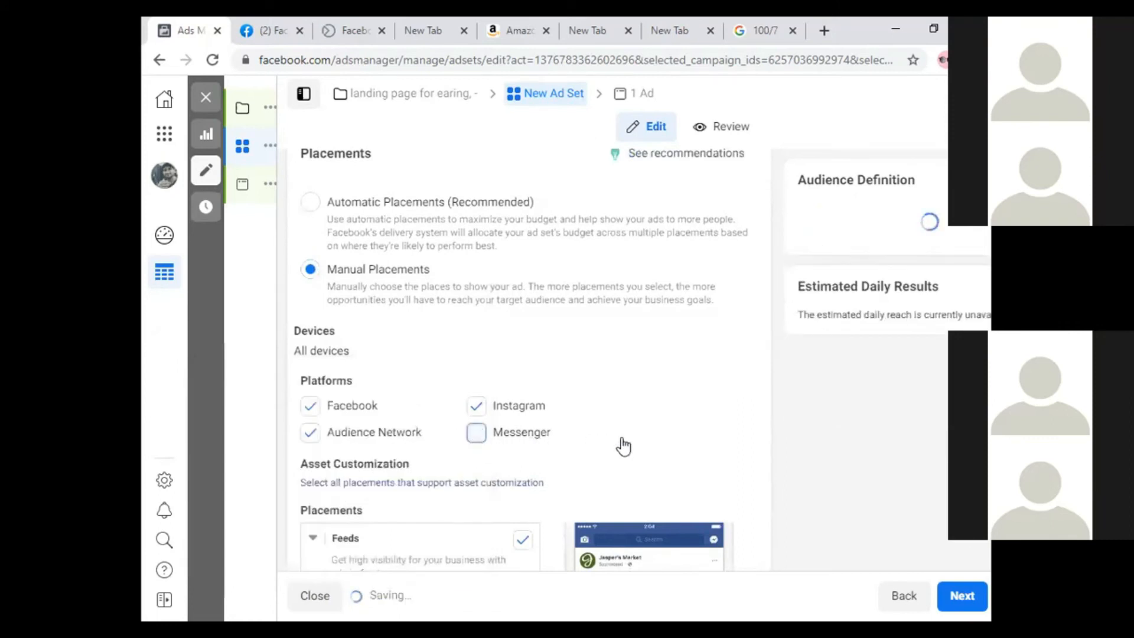
Examine the Feeds placements, and deselect and reselect the Instagram platform
scroll(664, 420, "down", 3)
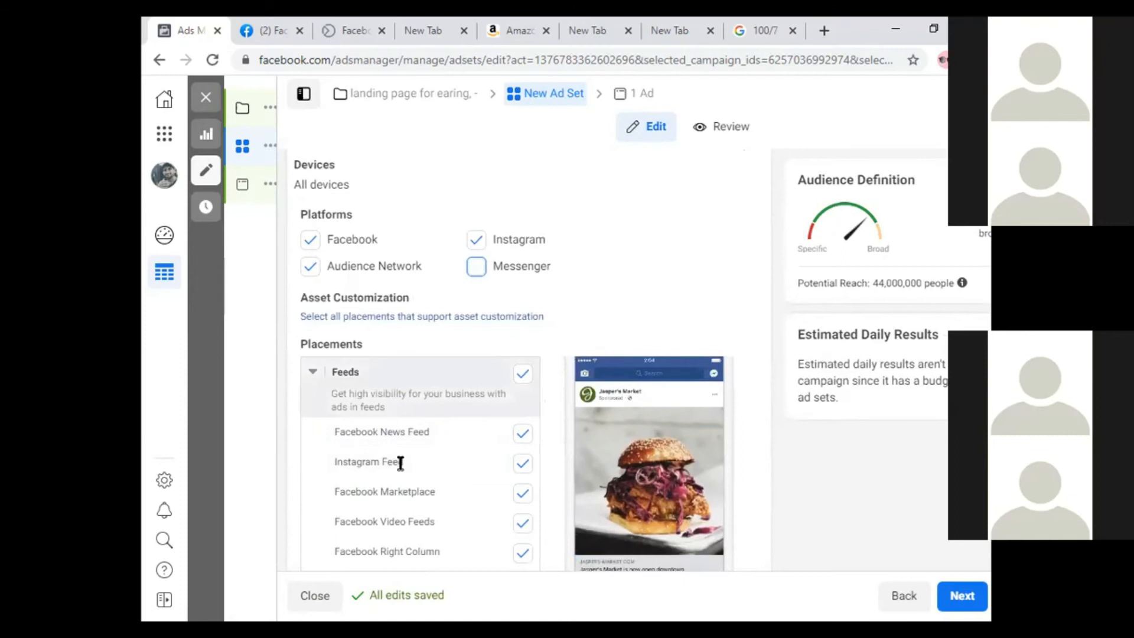
scroll(399, 520, "down", 1)
scroll(392, 471, "down", 1)
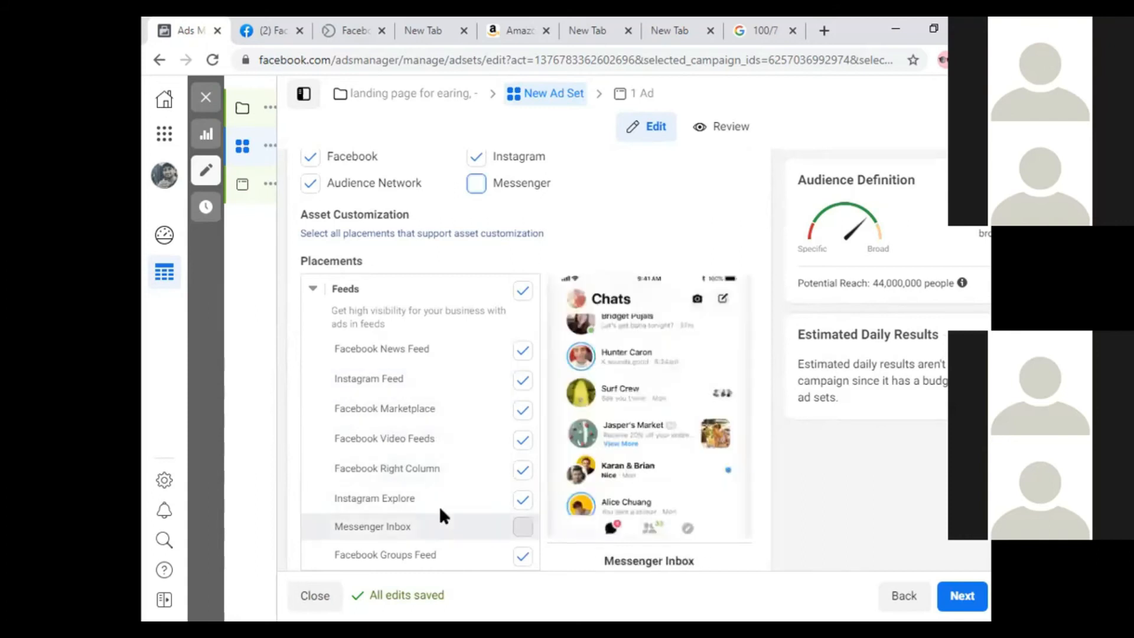
scroll(476, 299, "up", 2)
left_click(477, 247)
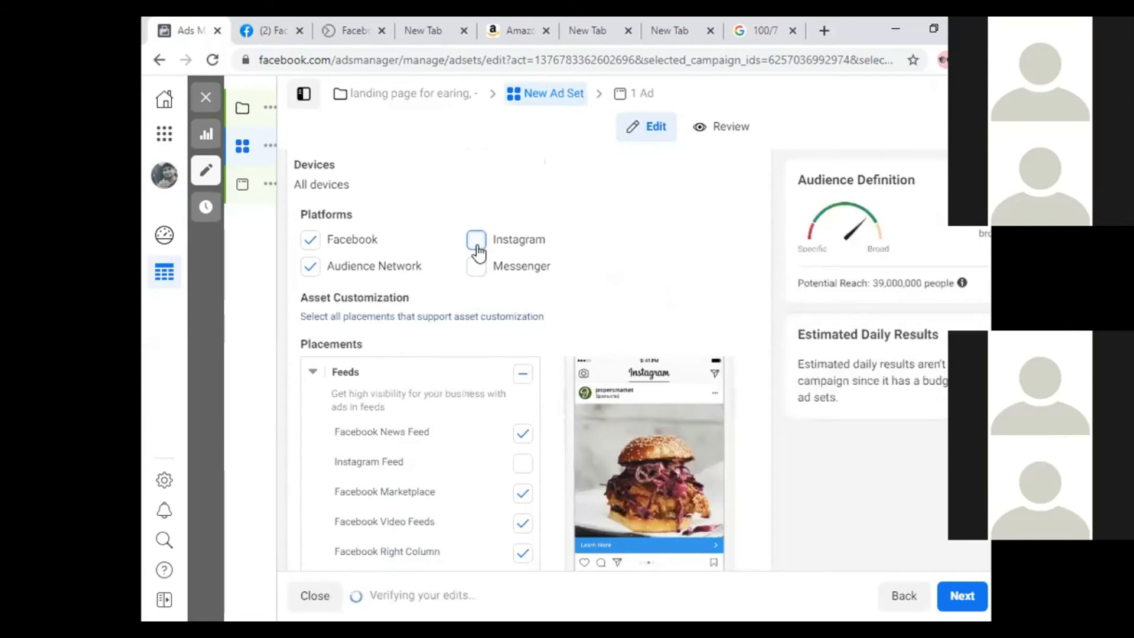
left_click(476, 239)
Look through the Feeds, Stories, In-Stream and Search placements, and switch back to Automatic Placements
scroll(482, 452, "down", 5)
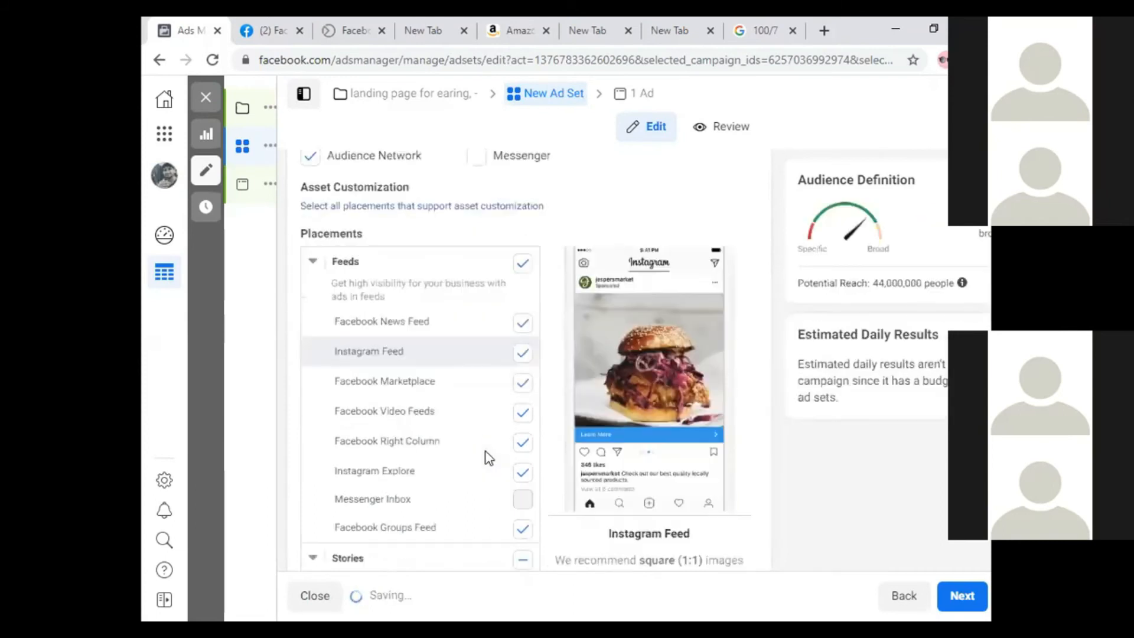
scroll(476, 443, "down", 2)
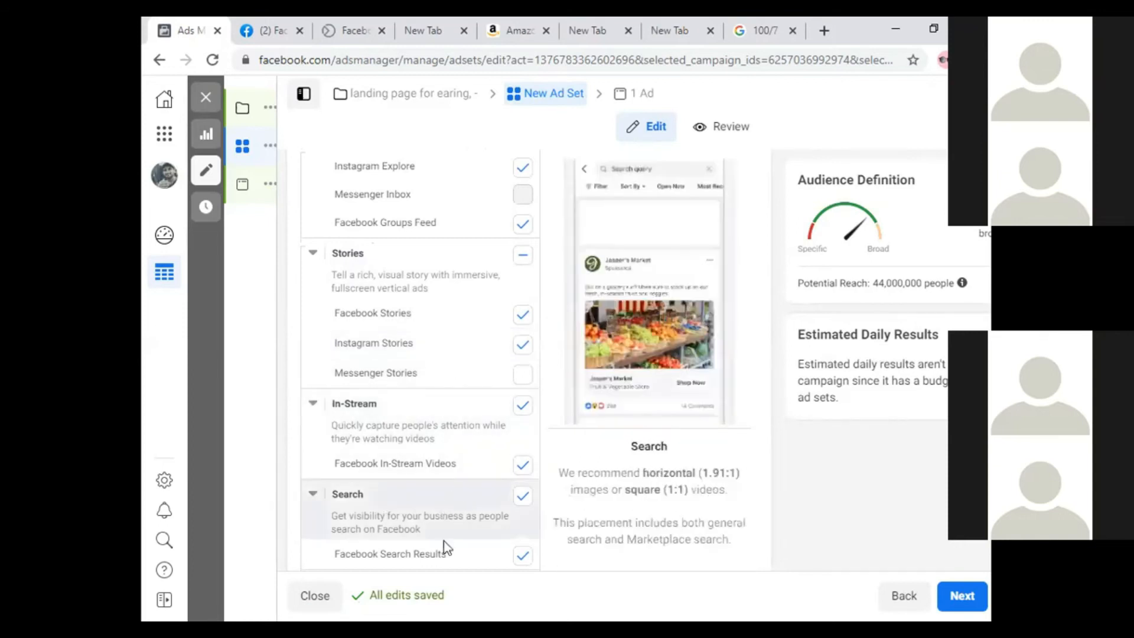
scroll(733, 496, "up", 5)
scroll(596, 271, "up", 4)
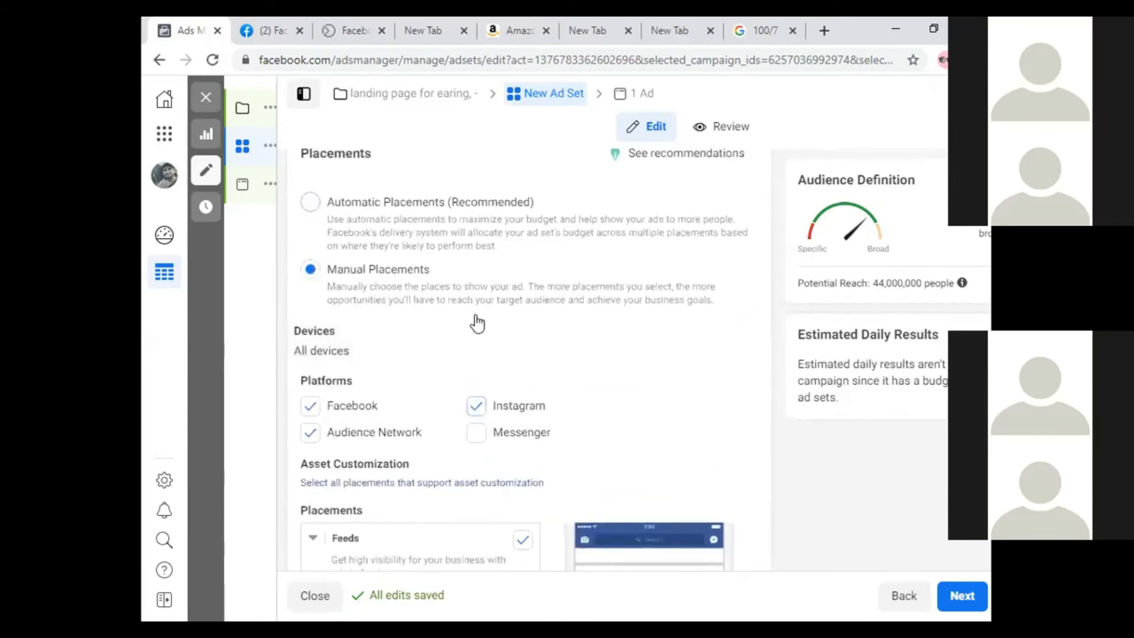
left_click(520, 237)
Review the ad delivery optimization choices and set Optimization for Ad Delivery to Landing Page Views
scroll(485, 442, "down", 2)
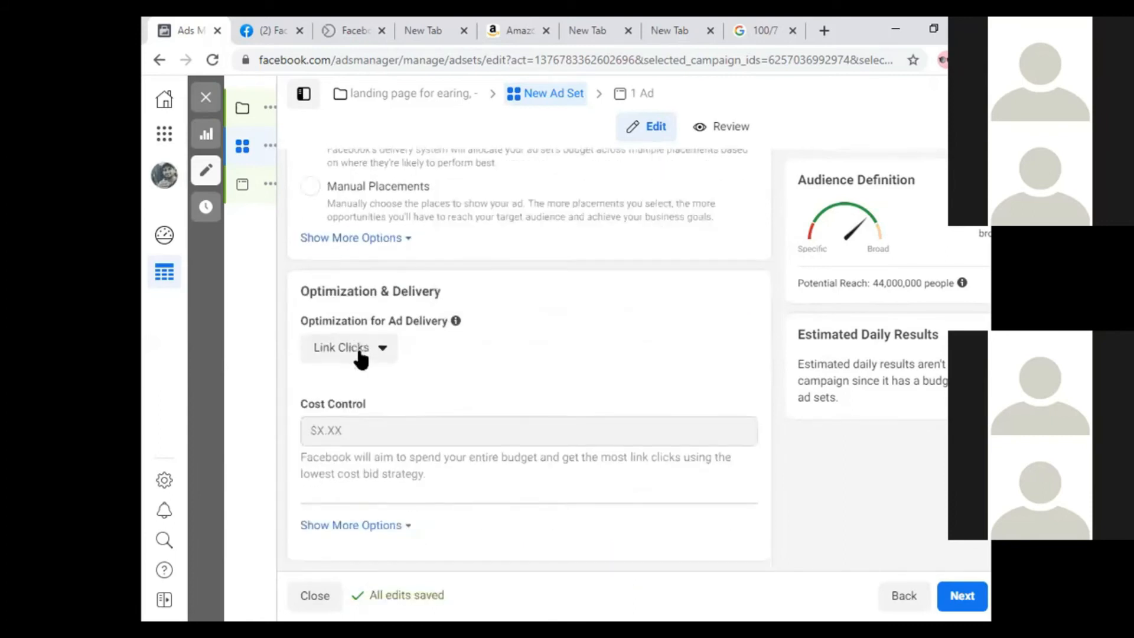
left_click(360, 349)
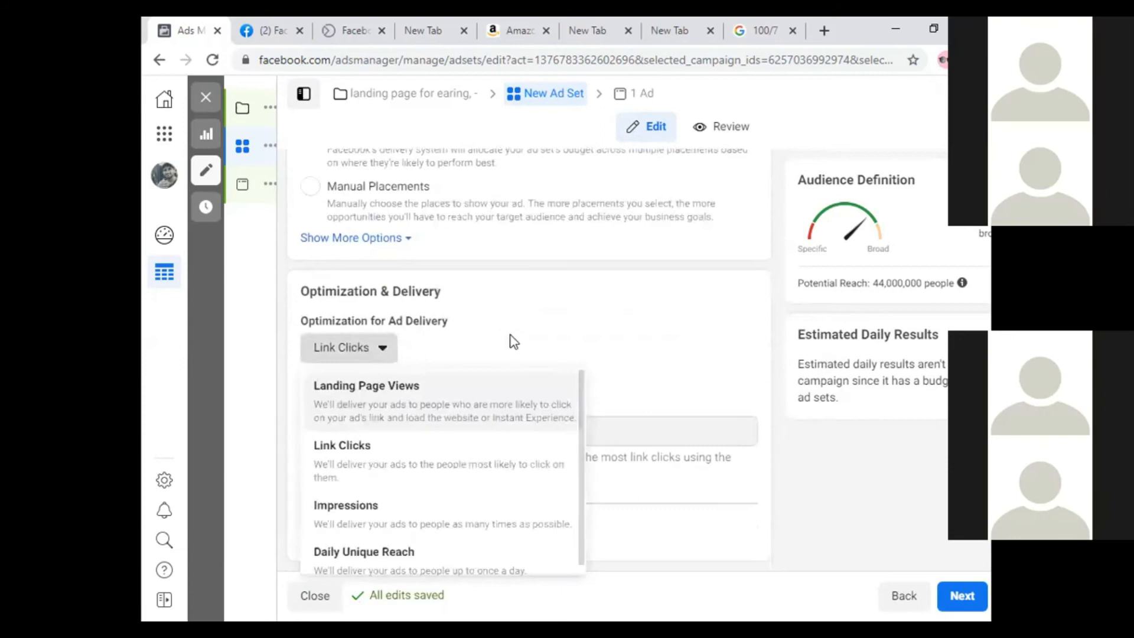
left_click(514, 342)
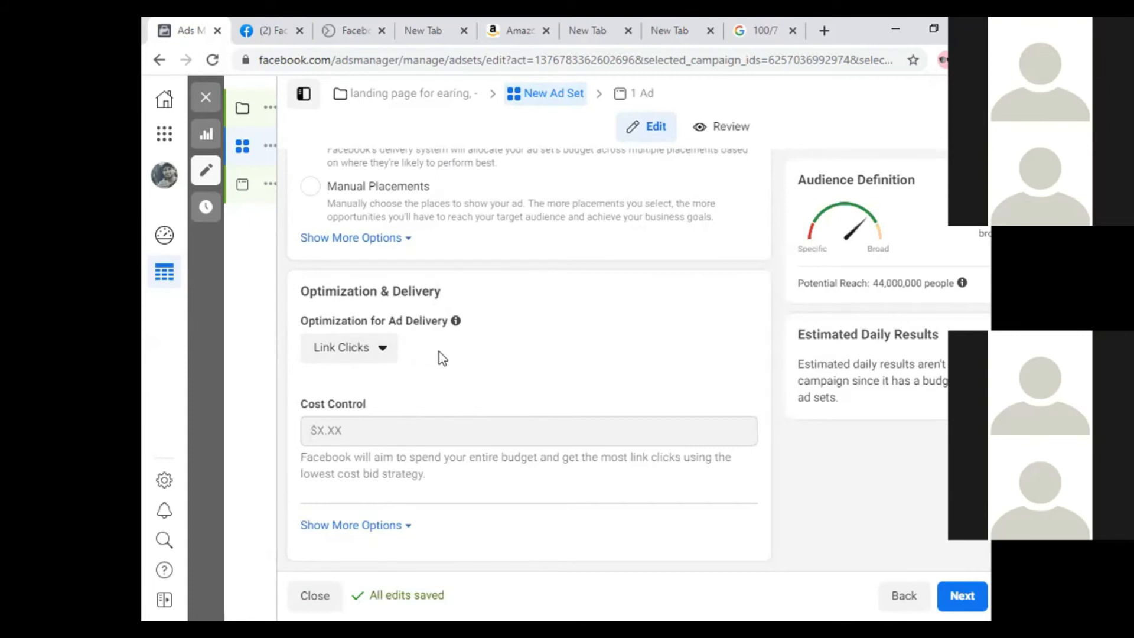
left_click(378, 349)
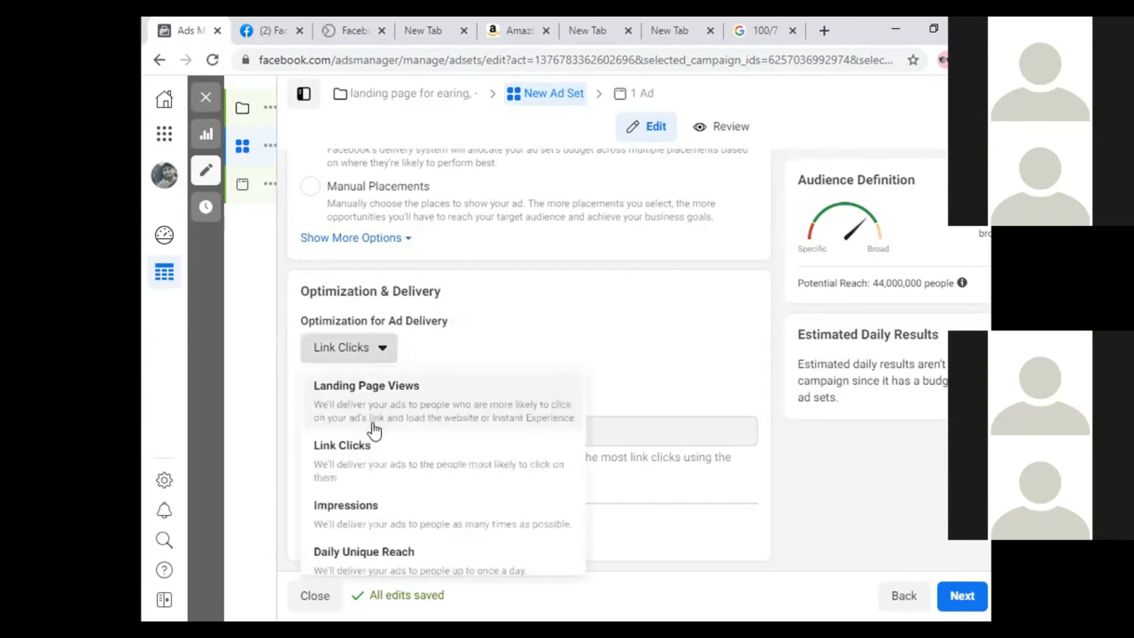
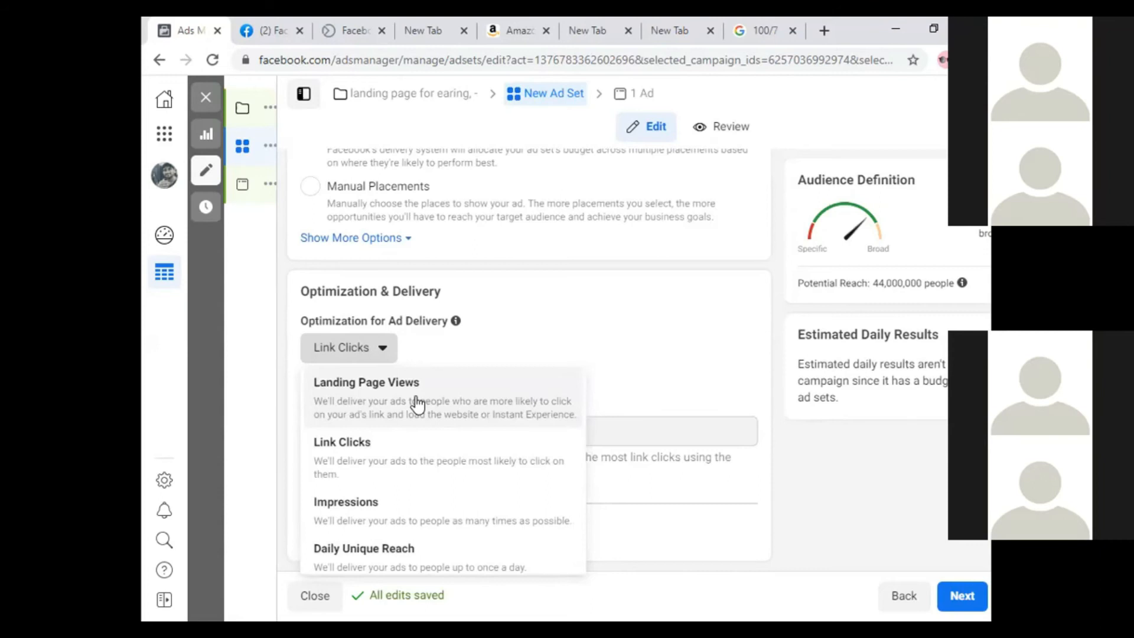
left_click(416, 400)
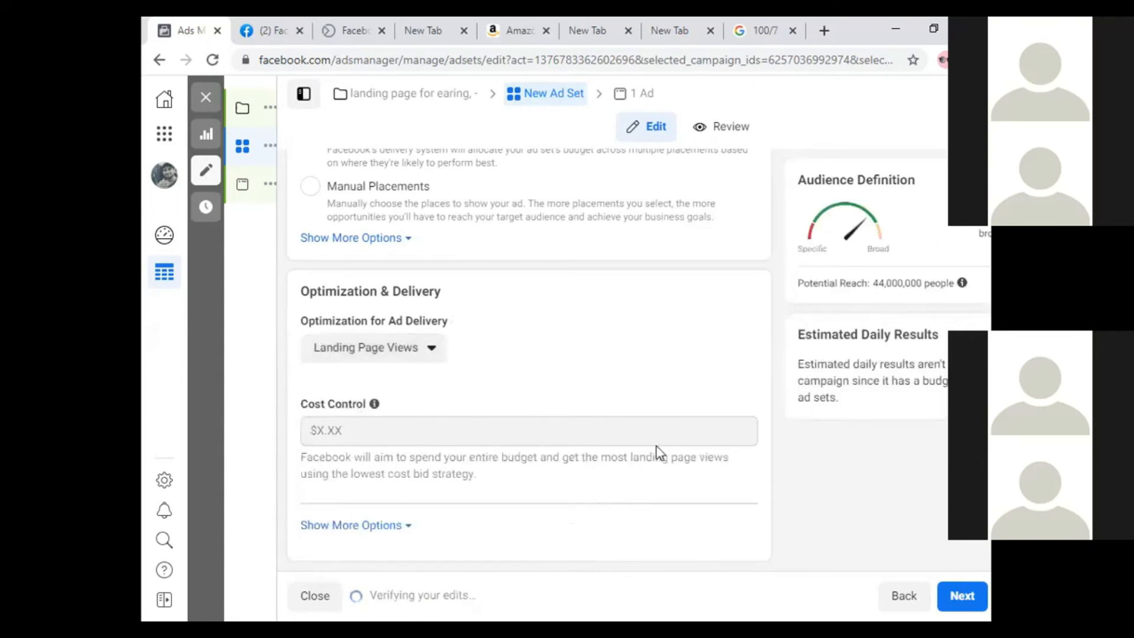
Show more Optimization & Delivery options and set Optimization for Ad Delivery to Link Clicks
left_click(397, 527)
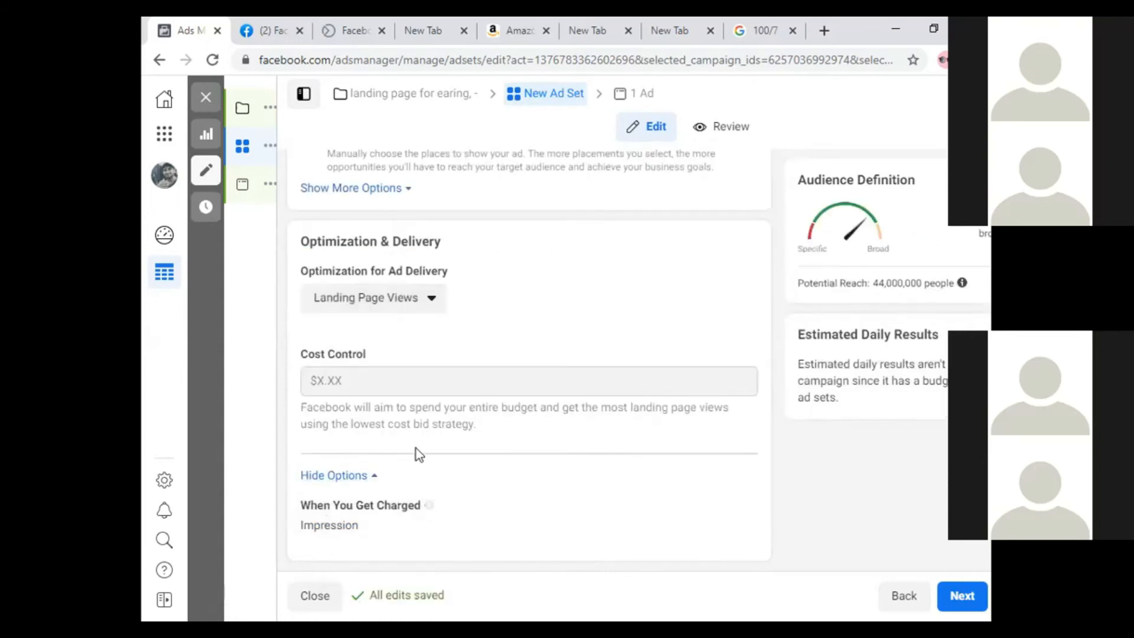
left_click(398, 298)
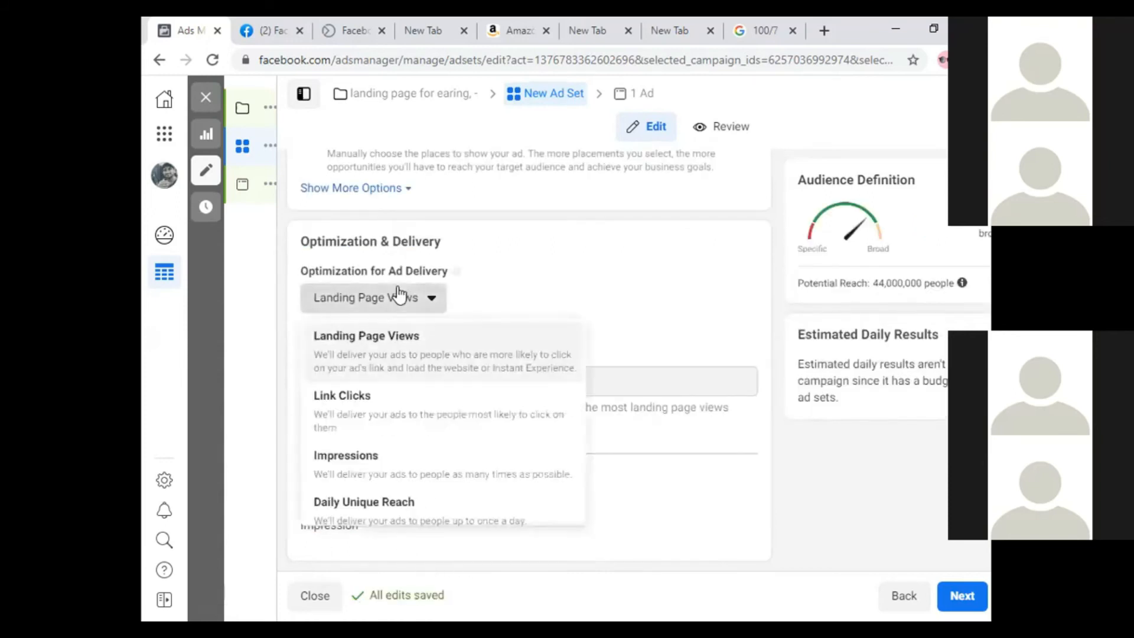
left_click(392, 428)
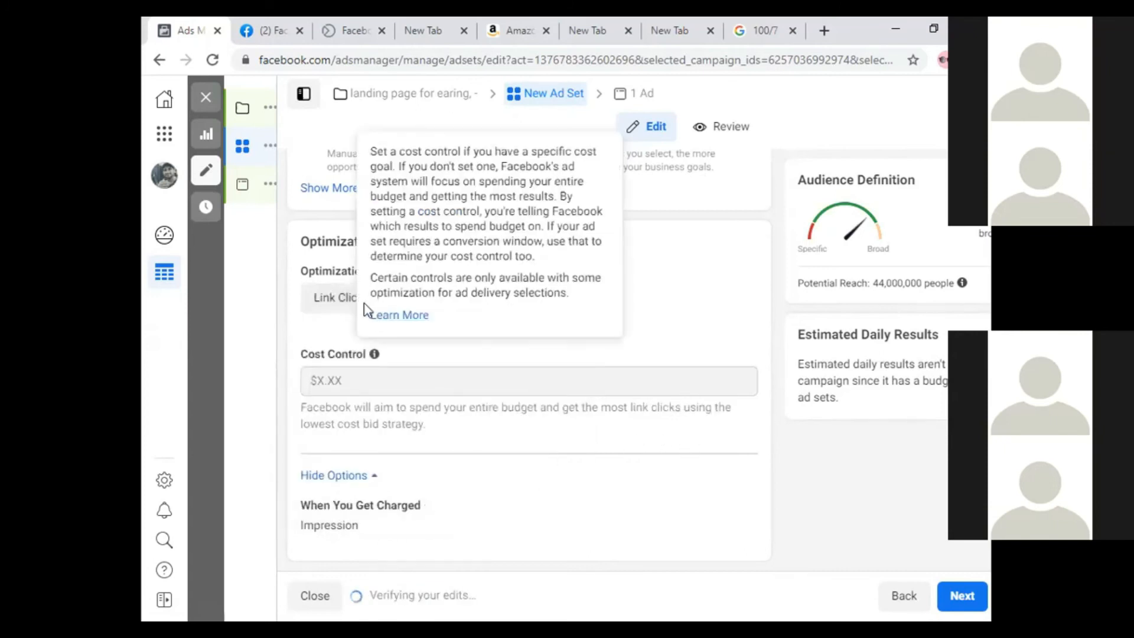
Set Optimization for Ad Delivery to Landing Page Views, reviewing the Link Clicks, Impressions and Daily Unique Reach choices
left_click(345, 304)
left_click(442, 354)
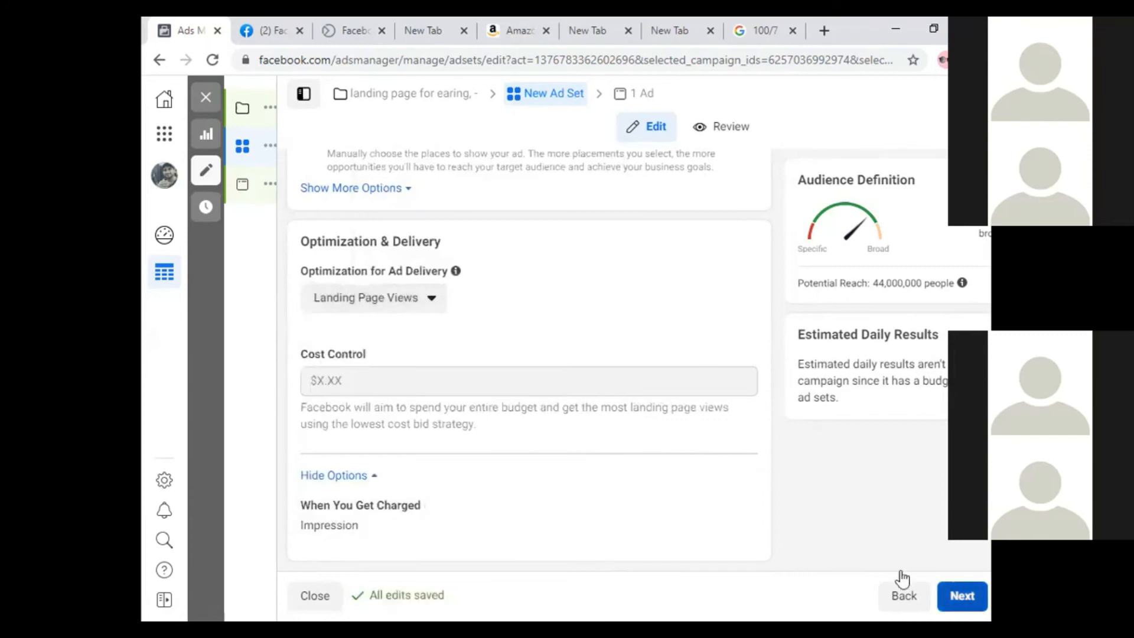
left_click(367, 305)
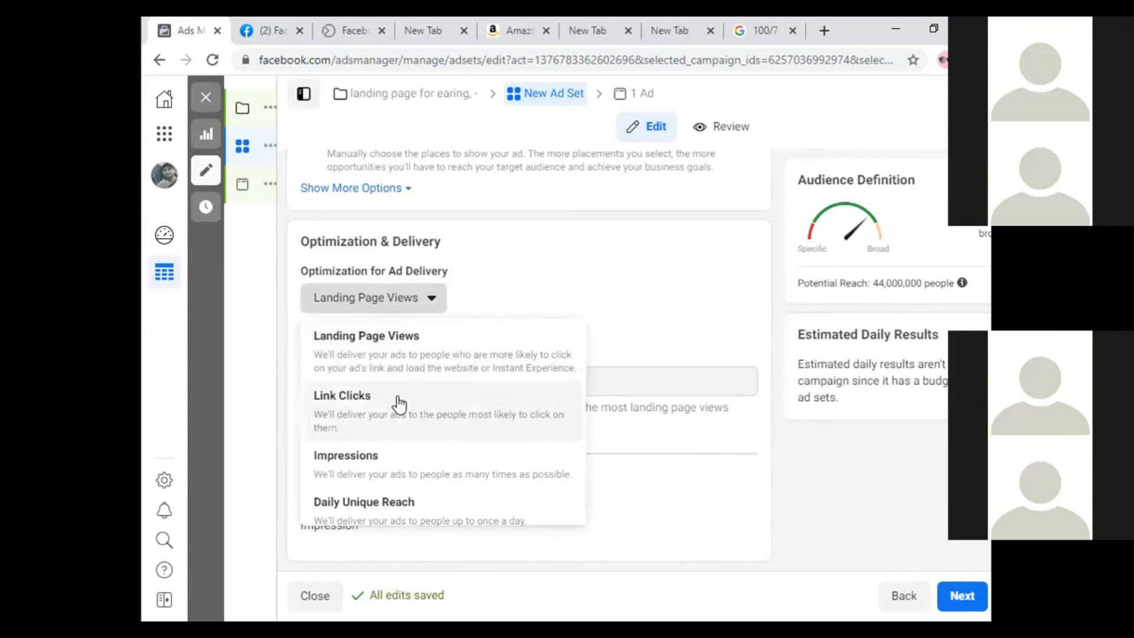
scroll(405, 503, "down", 1)
scroll(402, 334, "up", 1)
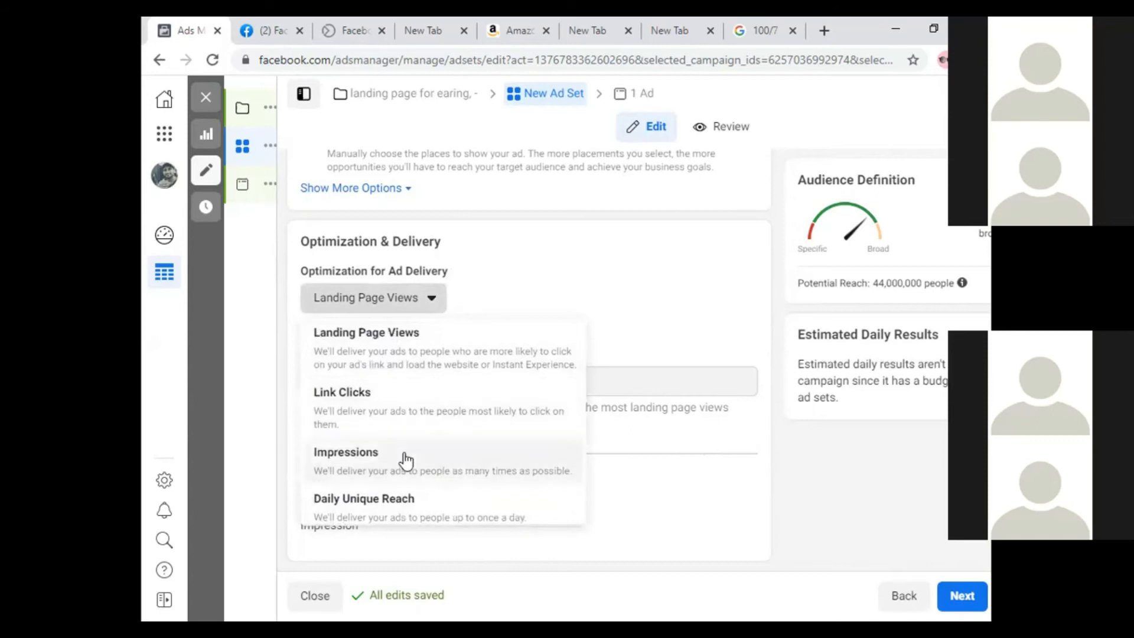
scroll(405, 508, "down", 1)
scroll(384, 330, "up", 1)
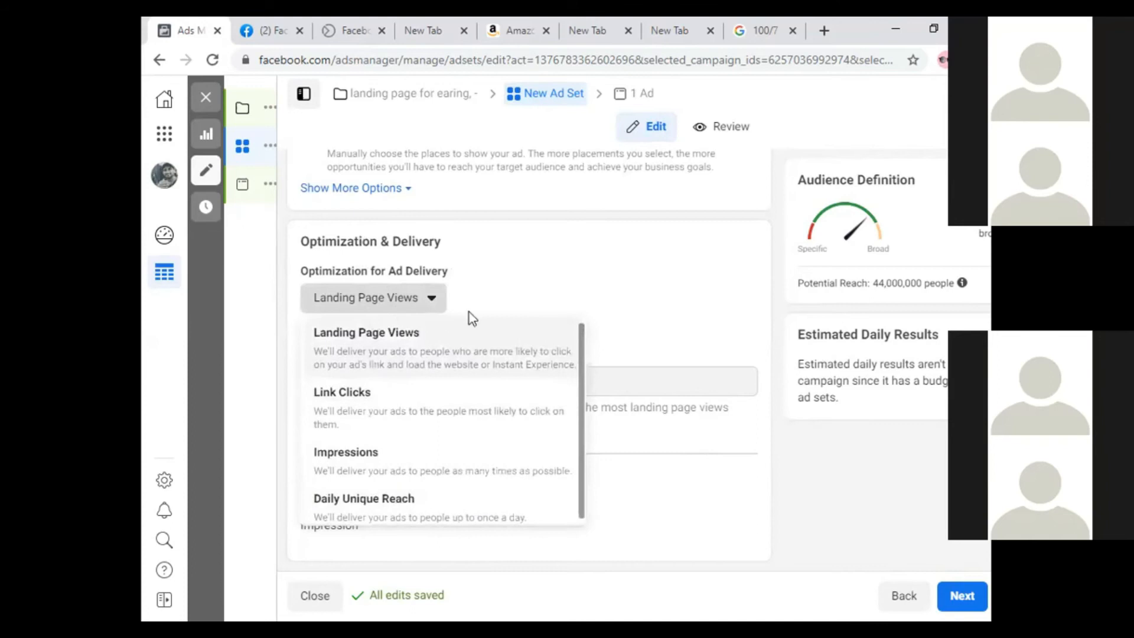
left_click(530, 305)
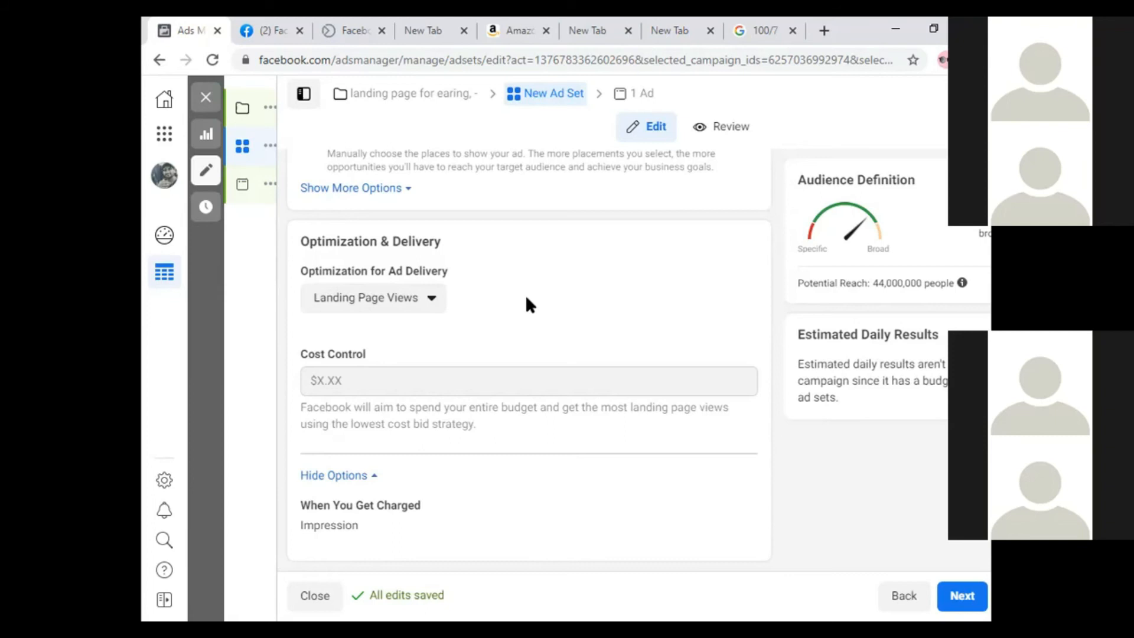
left_click(370, 299)
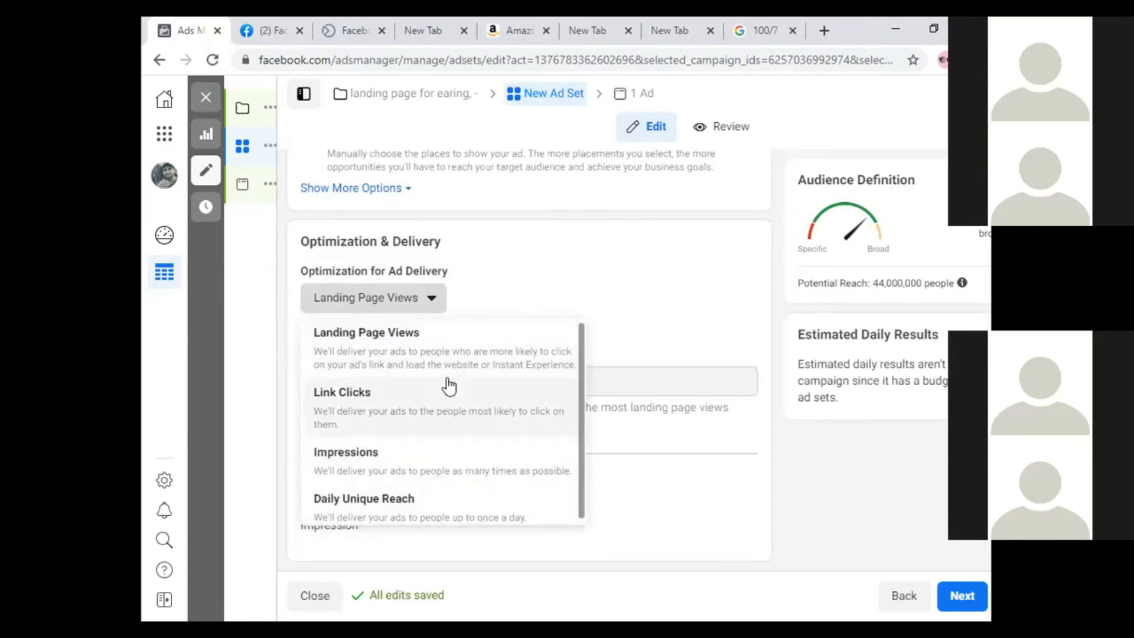
left_click(451, 347)
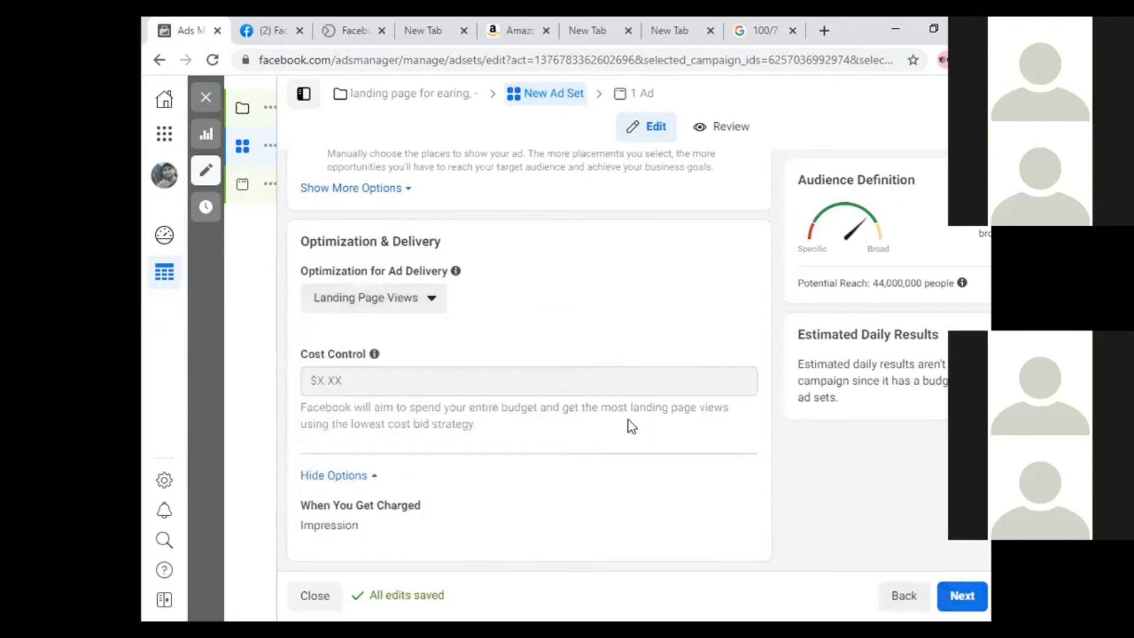
Reset the ad set's start date to today and continue to the ad level
scroll(630, 423, "up", 5)
scroll(516, 386, "up", 10)
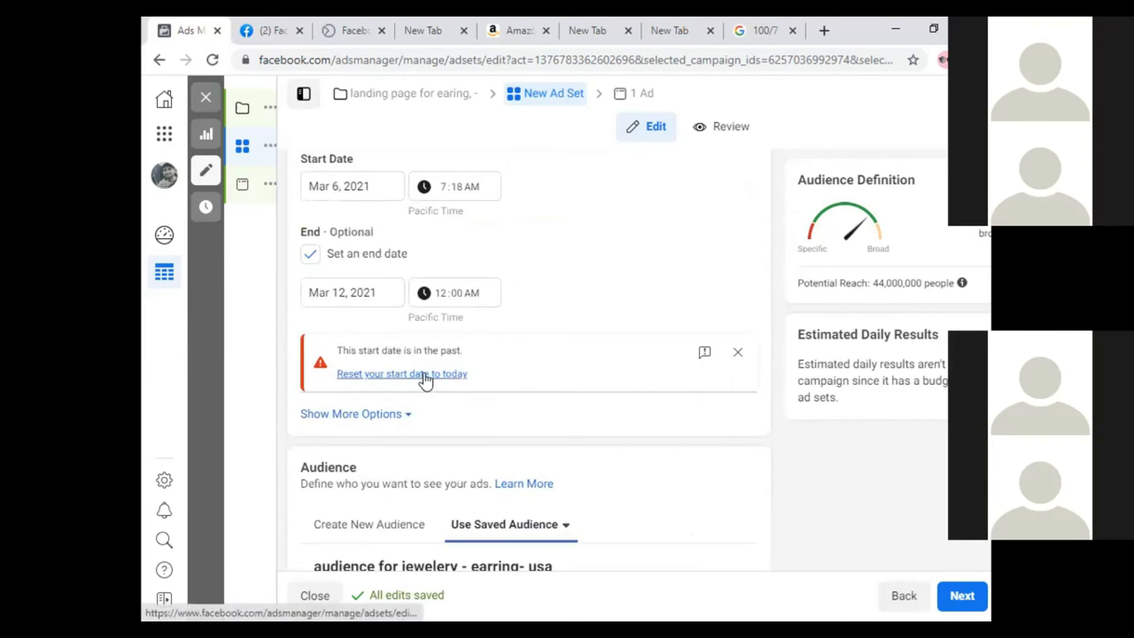
left_click(389, 374)
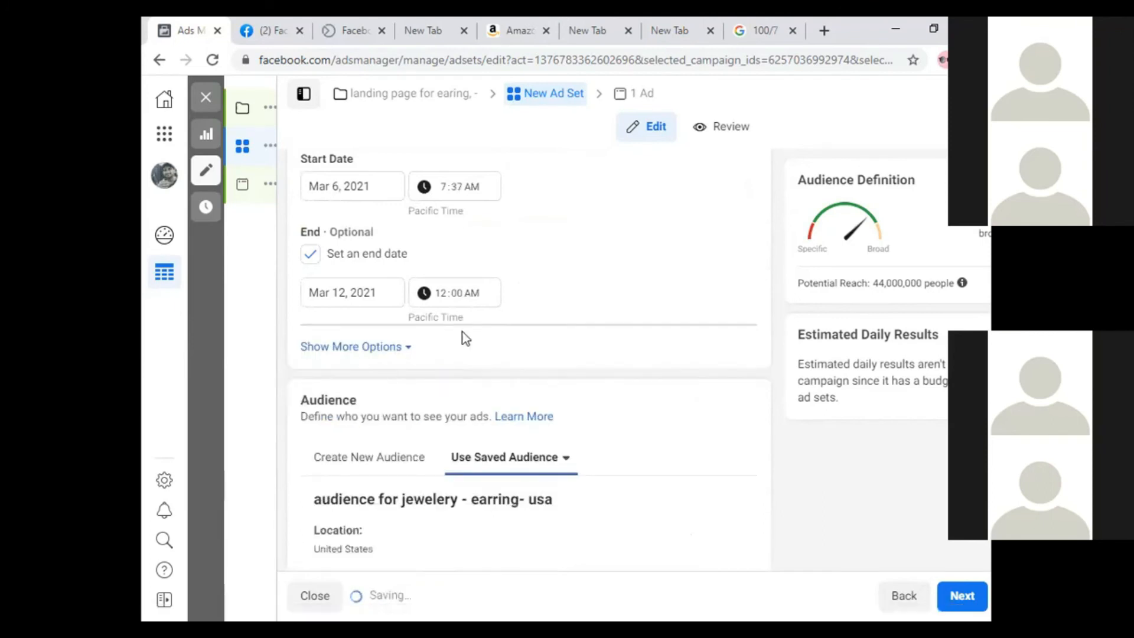
left_click(963, 596)
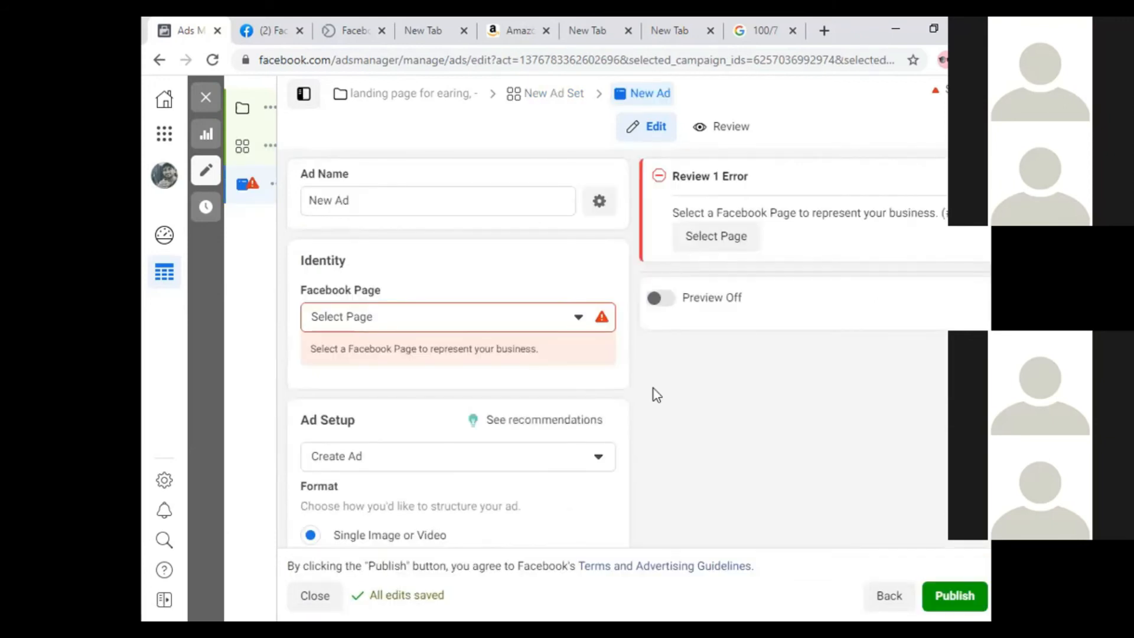
Choose the Computer Services page from the business's pages as the ad's Facebook Page
left_click(543, 317)
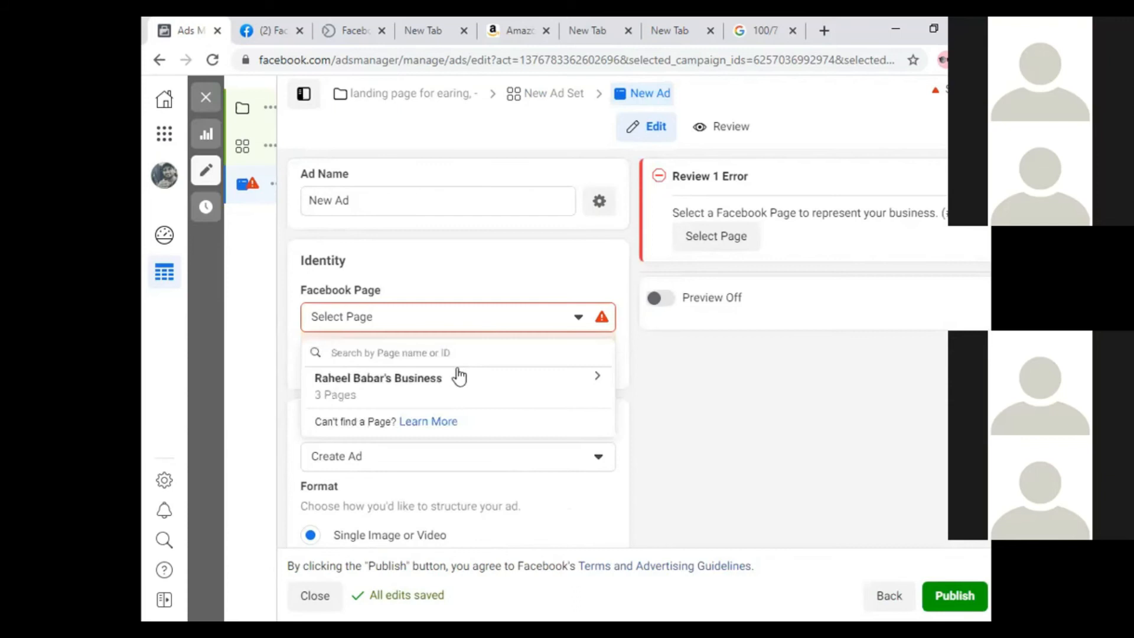
left_click(588, 381)
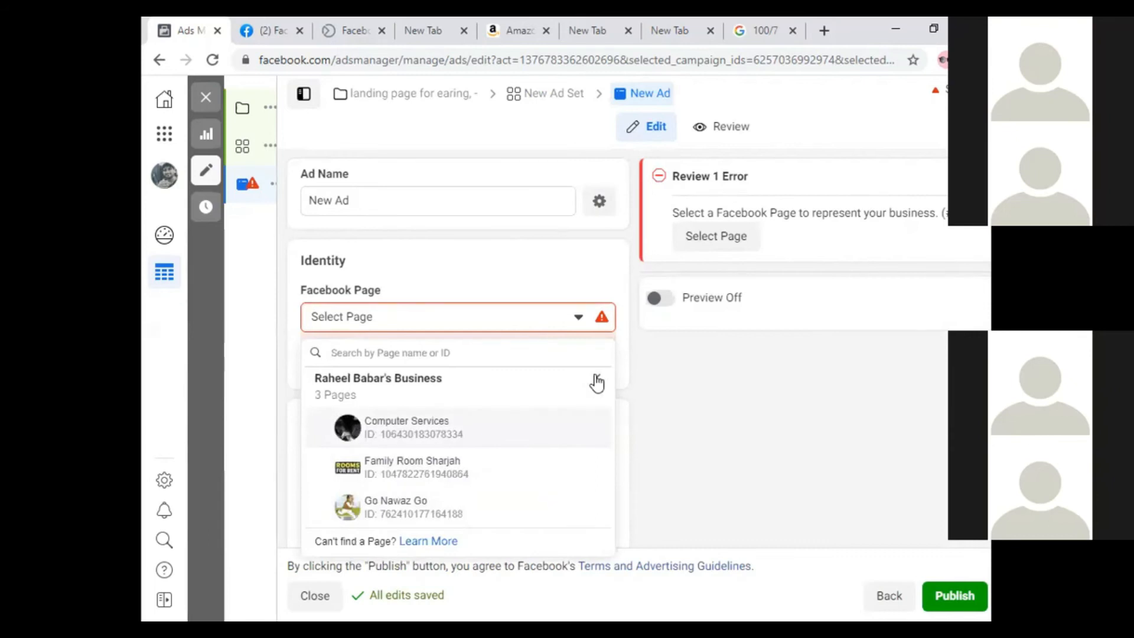
left_click(597, 381)
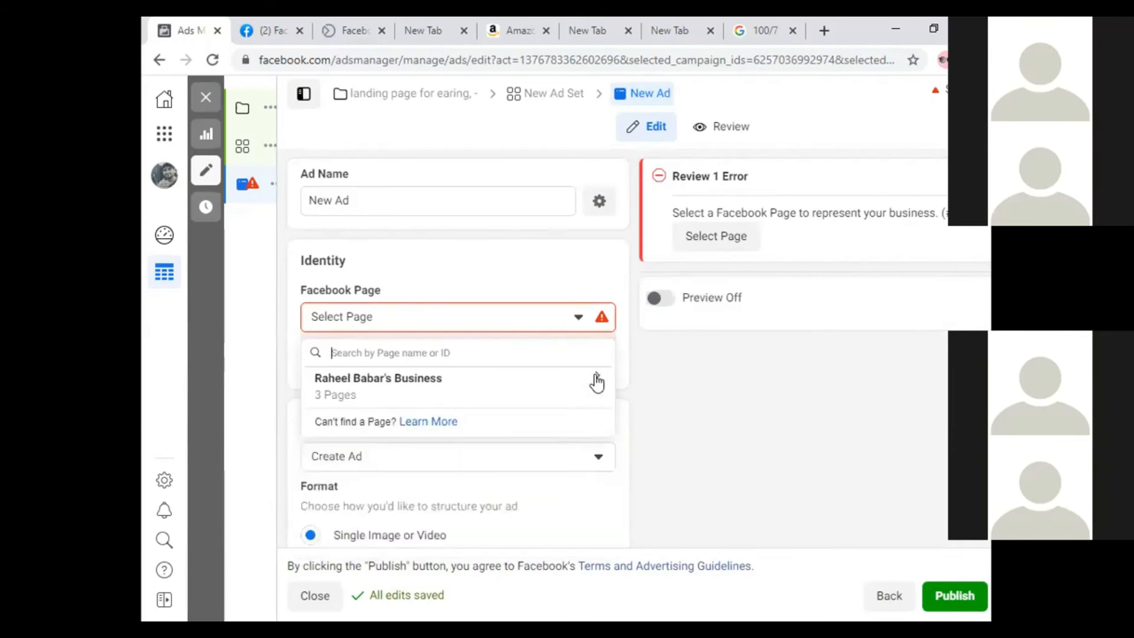
left_click(477, 396)
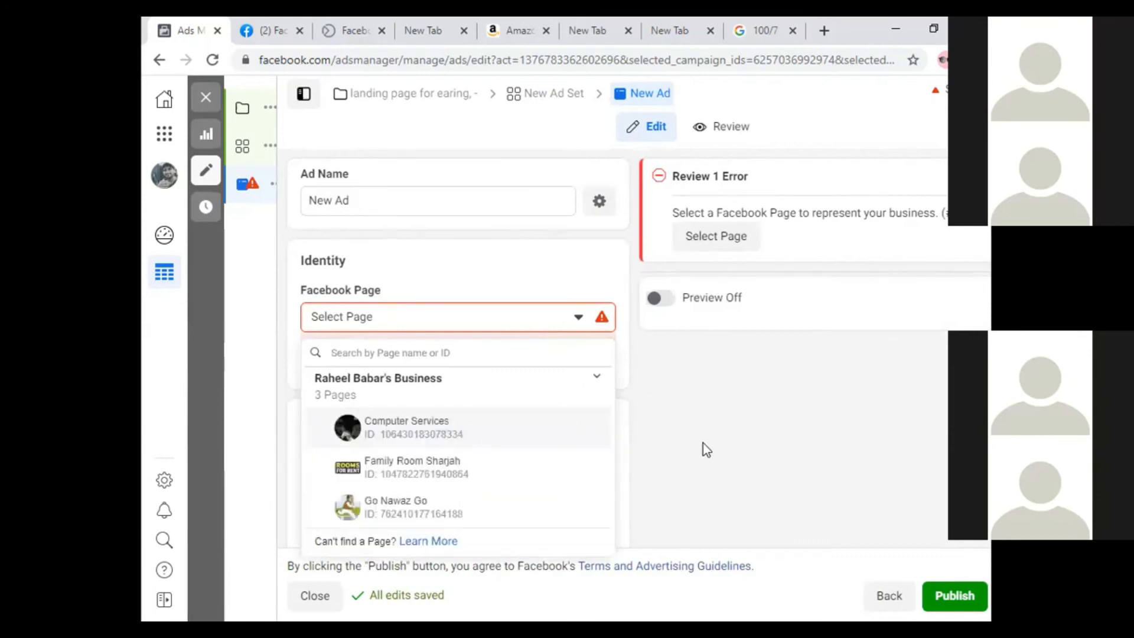
key("Return")
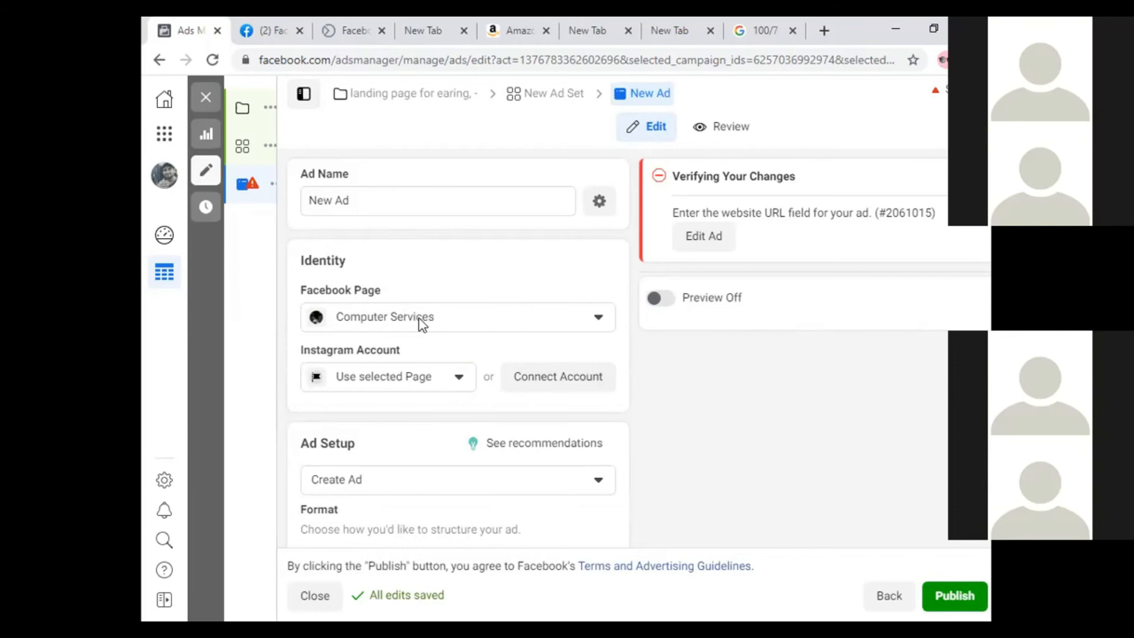
Look through the ad's Identity, Ad Setup and Ad Creative sections, and check the Create Ad setup choice
scroll(662, 471, "down", 2)
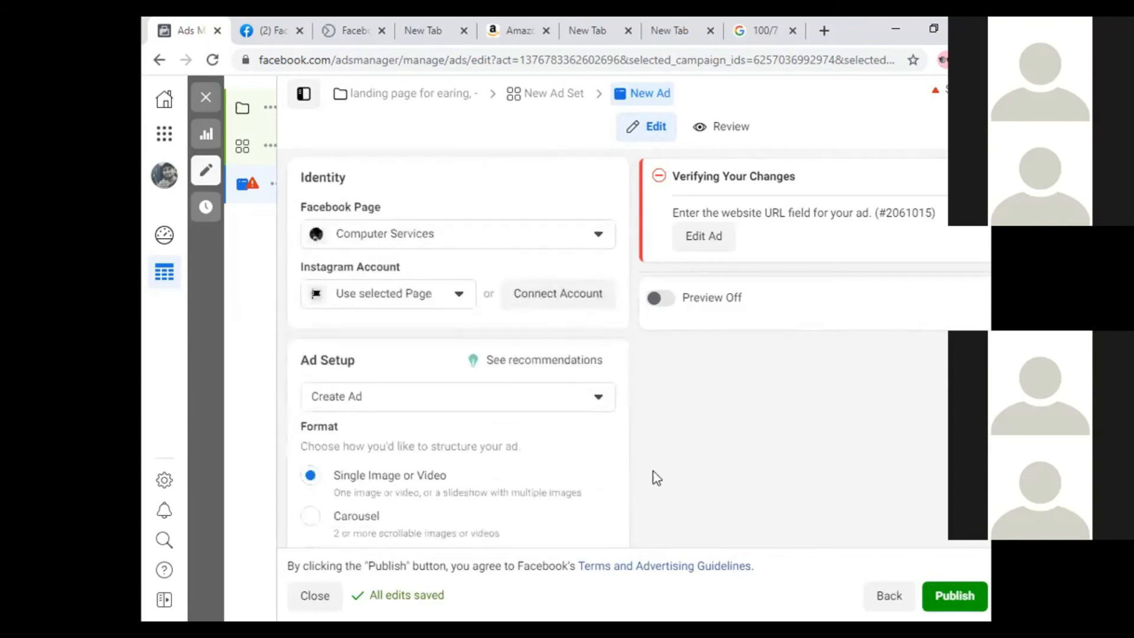
scroll(650, 470, "down", 2)
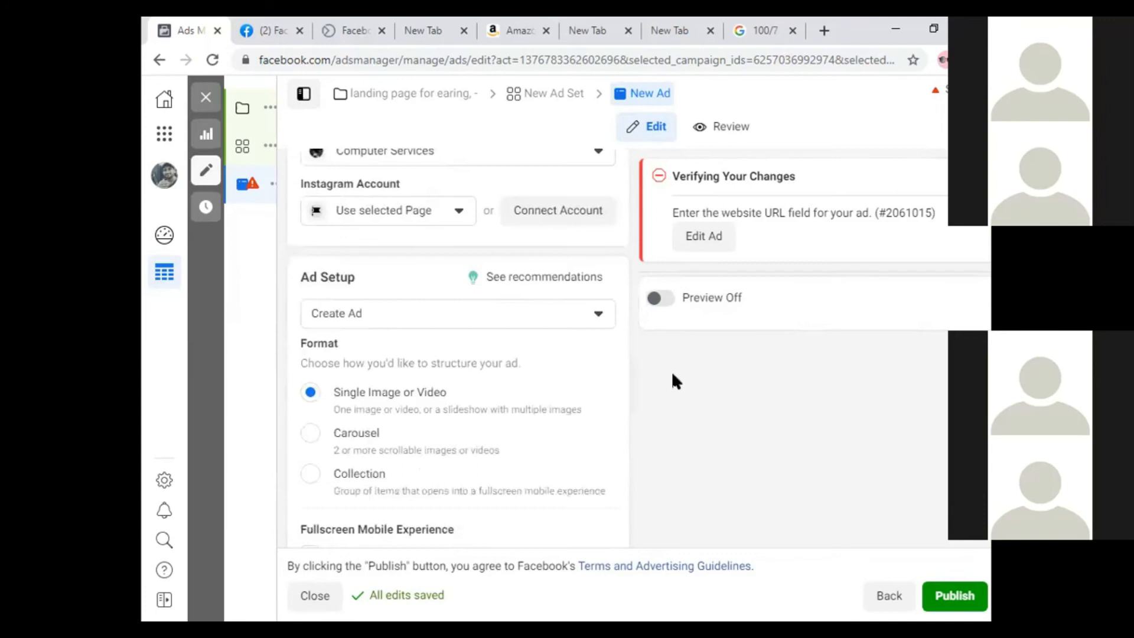
scroll(570, 476, "up", 2)
scroll(574, 494, "down", 10)
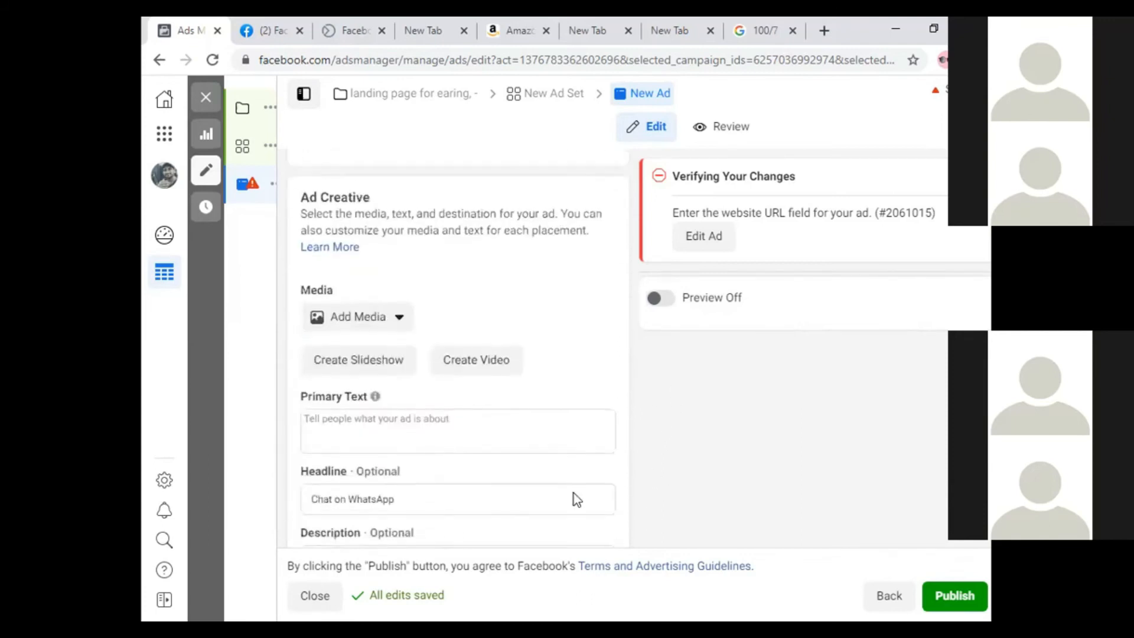
scroll(573, 493, "down", 5)
scroll(529, 299, "up", 5)
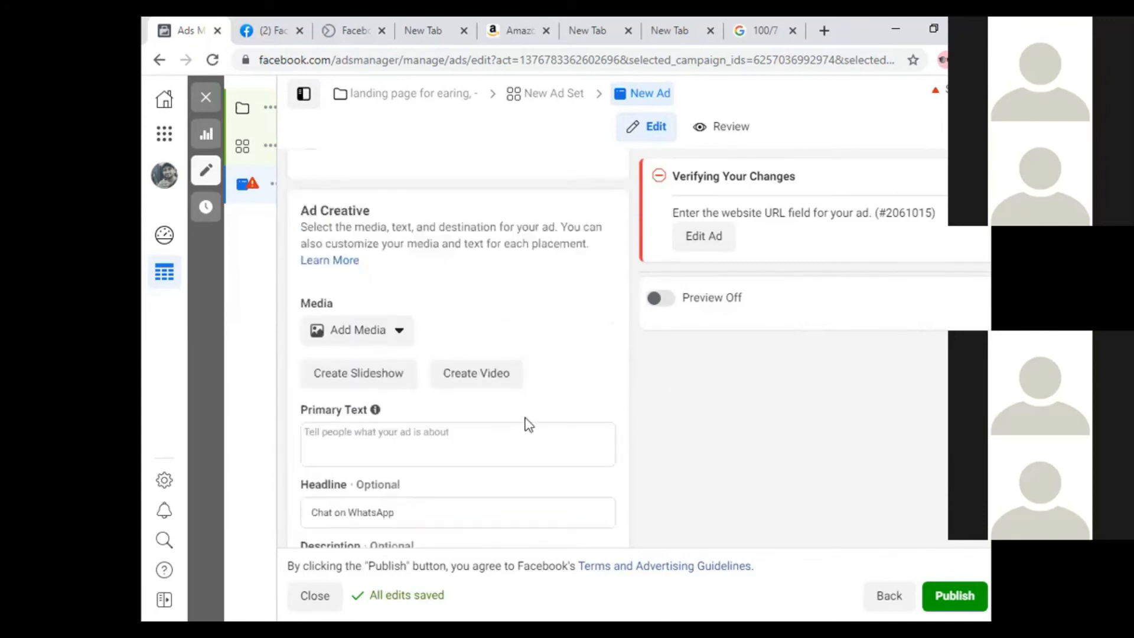
scroll(529, 425, "up", 1)
scroll(523, 412, "up", 4)
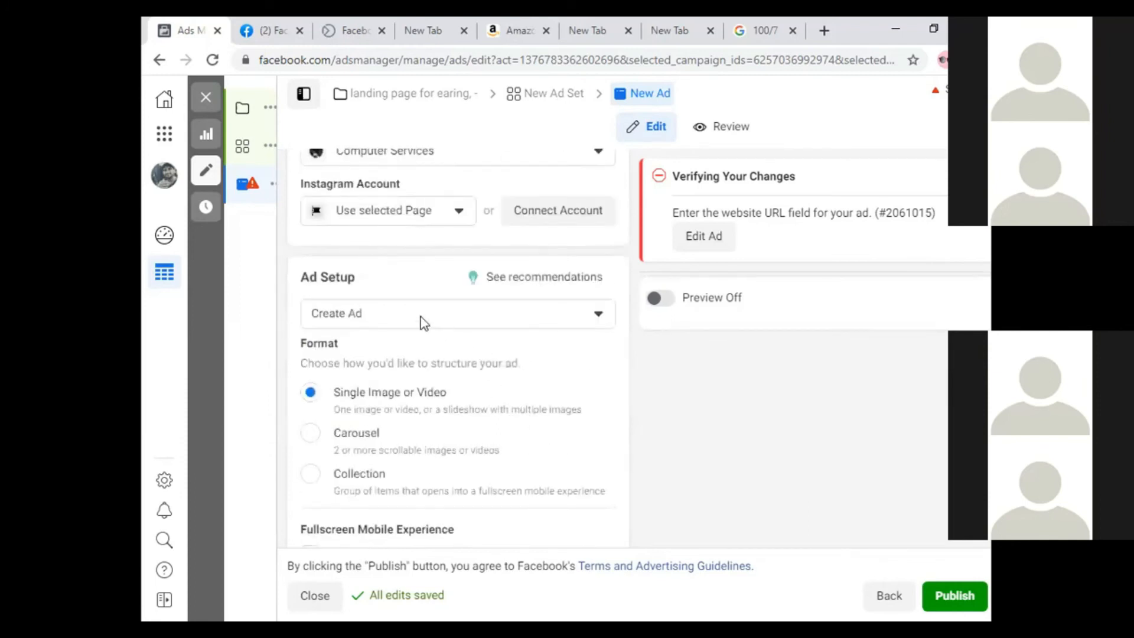
left_click(425, 322)
left_click(425, 323)
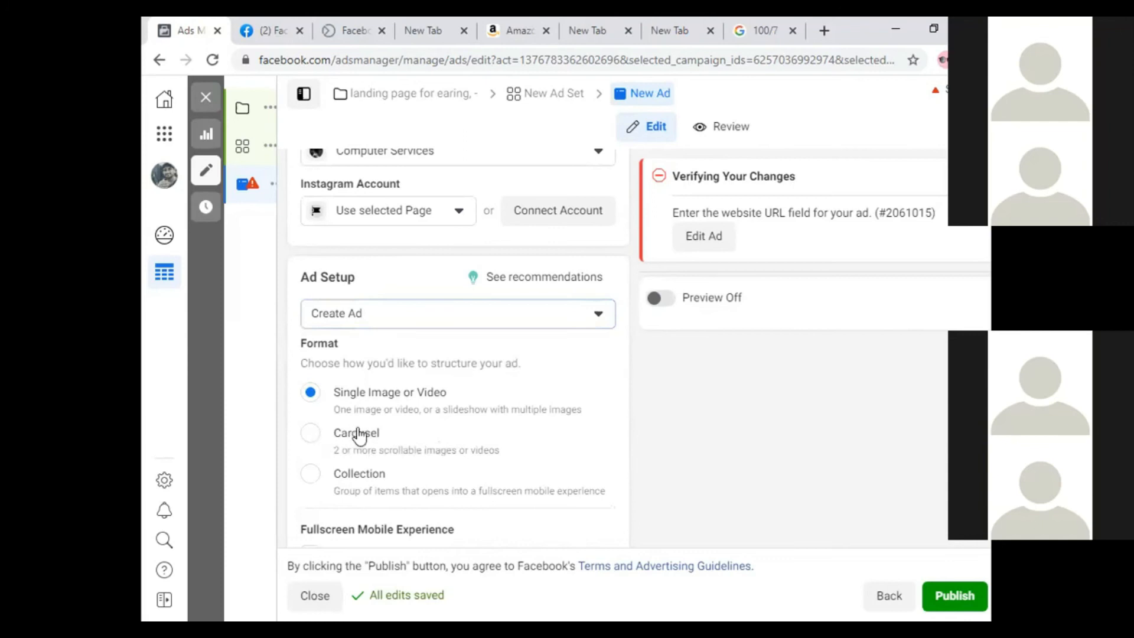
Try the Carousel format with its placement preview and the Collection format, and switch back to Single Image or Video
left_click(331, 435)
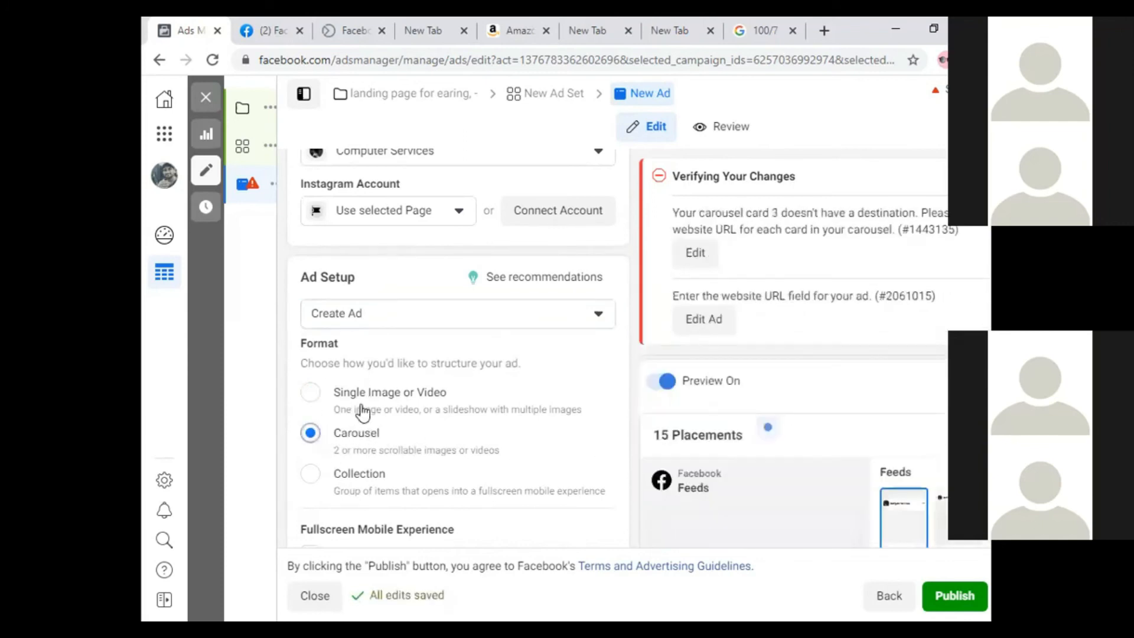
scroll(800, 412, "down", 2)
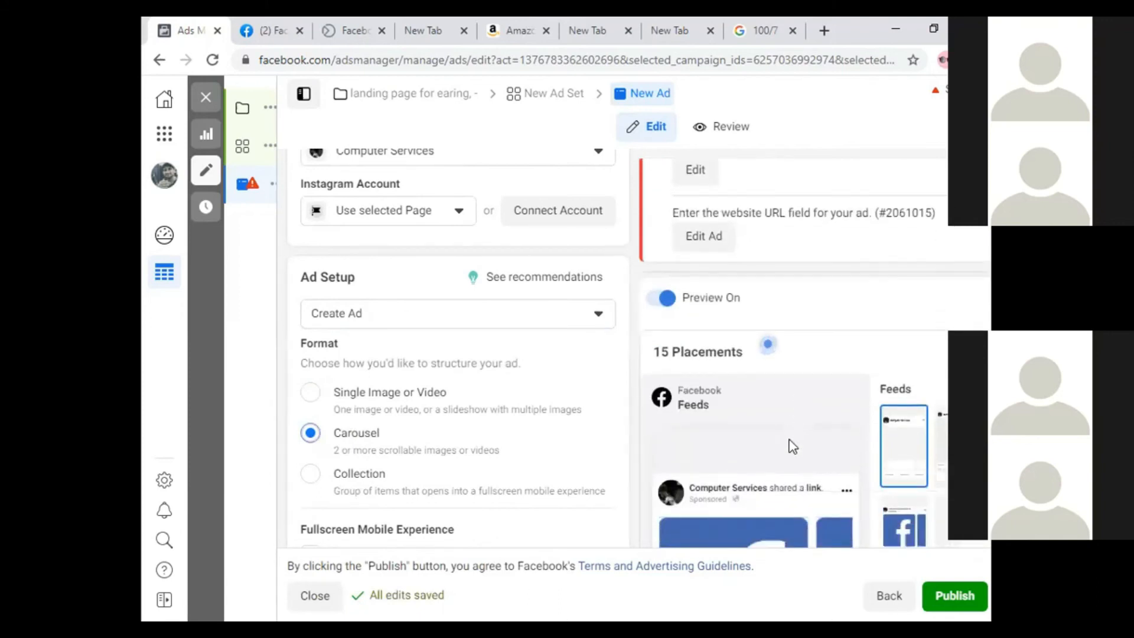
scroll(790, 435, "down", 2)
scroll(803, 440, "down", 4)
scroll(784, 445, "up", 1)
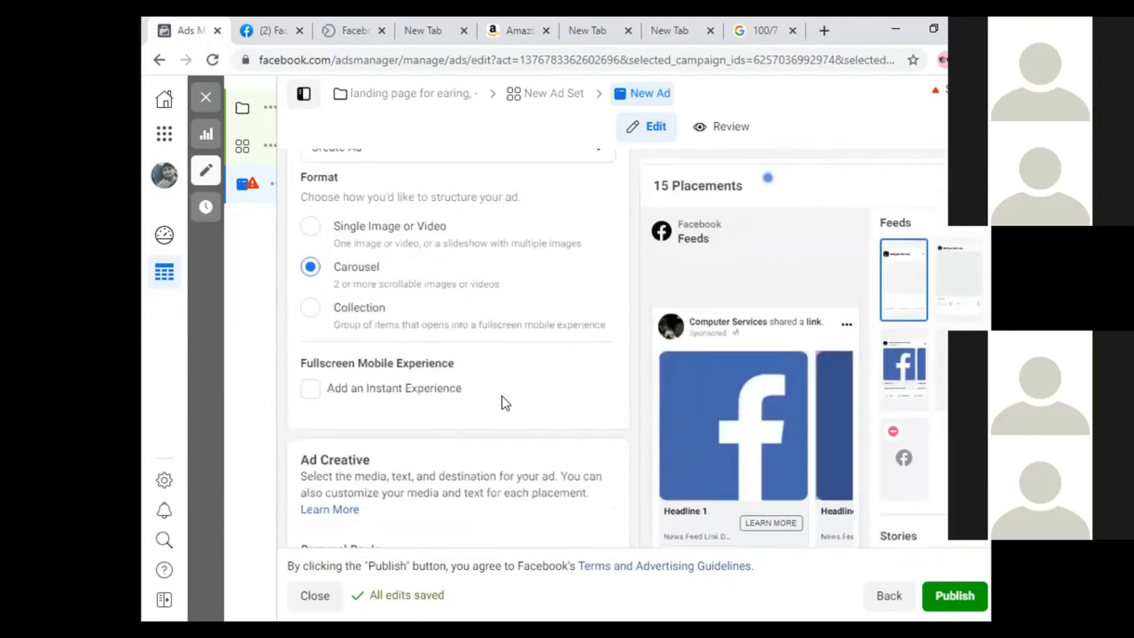
scroll(502, 398, "up", 1)
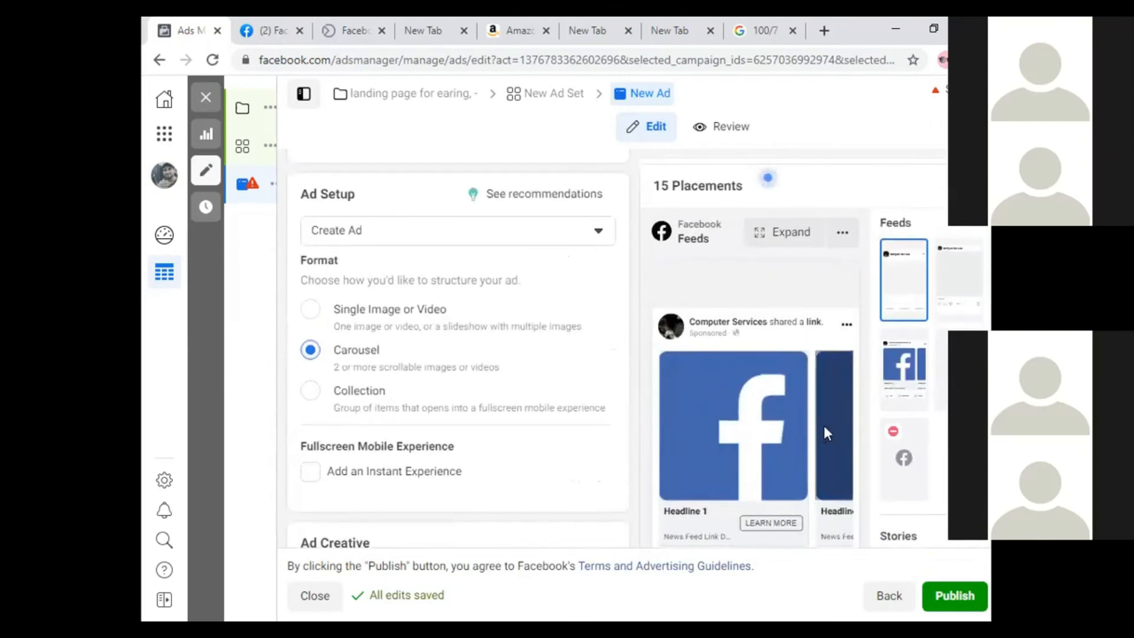
key("Down")
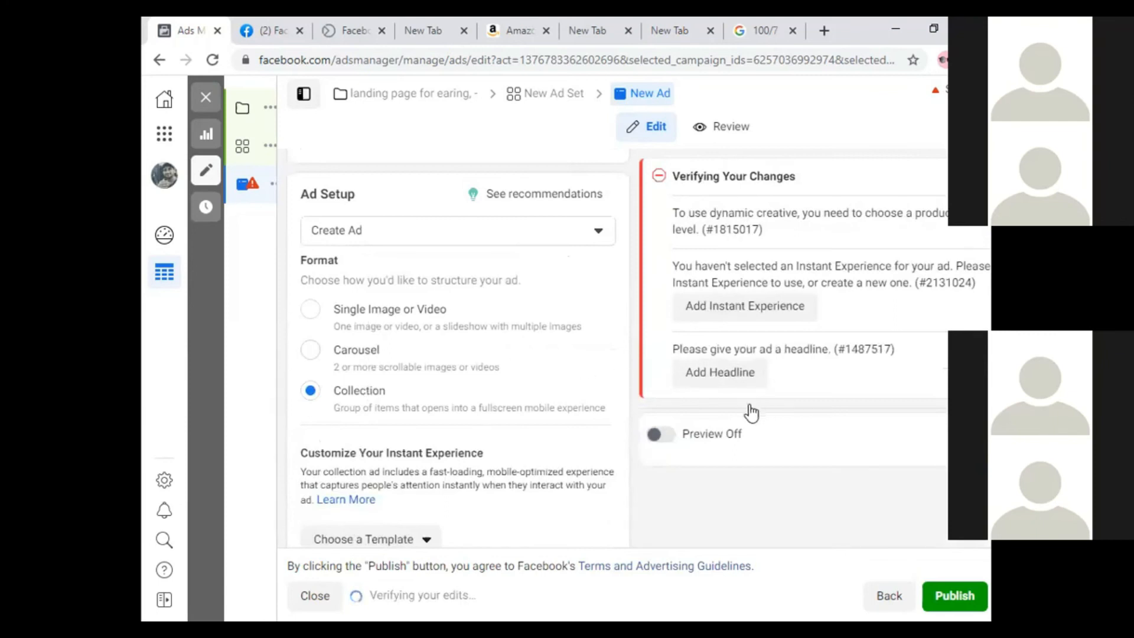
left_click(474, 327)
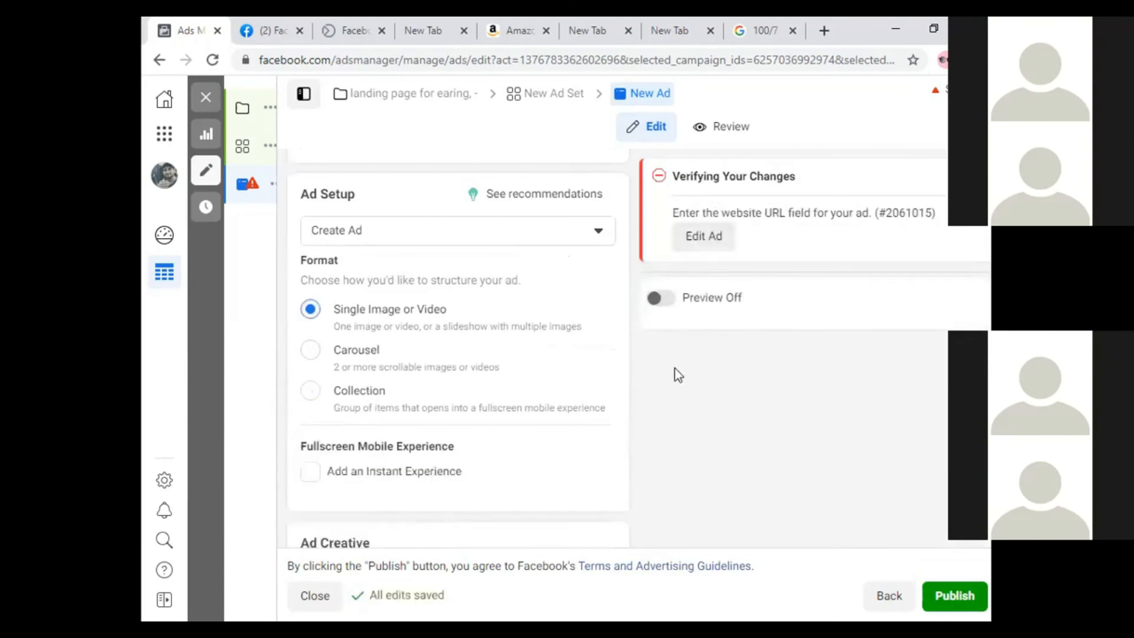
Go to the ad's Website URL field and copy the Guess Large Oval Glitter Hoop Earrings page address from the Amazon tab
left_click(705, 237)
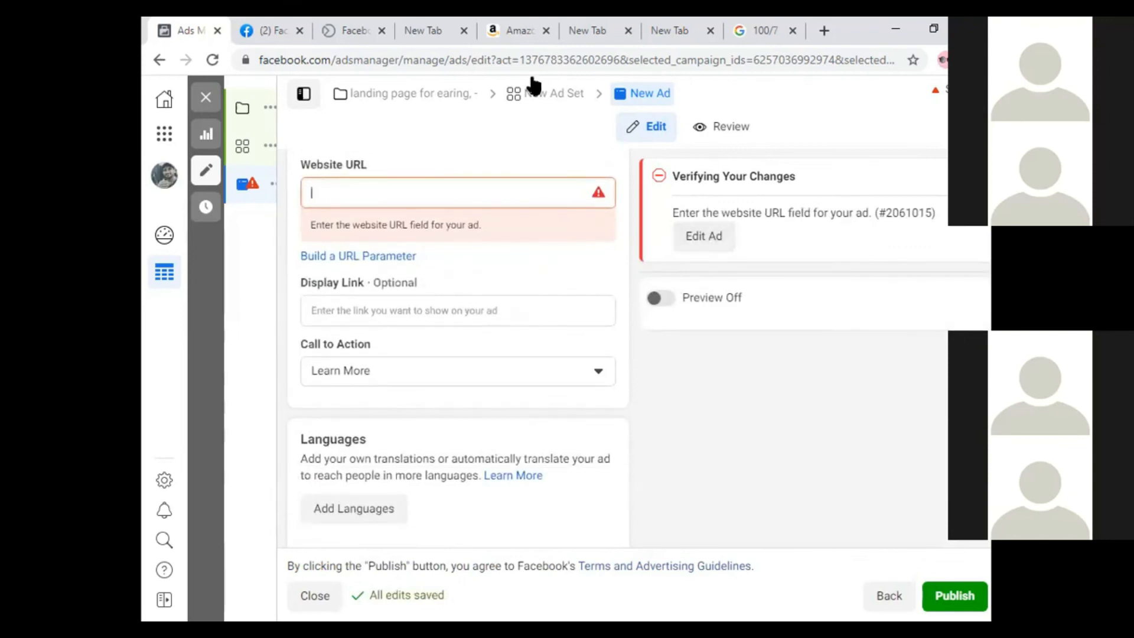
key("ctrl+Tab")
key("ctrl+Tab")
key("ctrl+Tab")
key("ctrl+Tab")
left_click(478, 61)
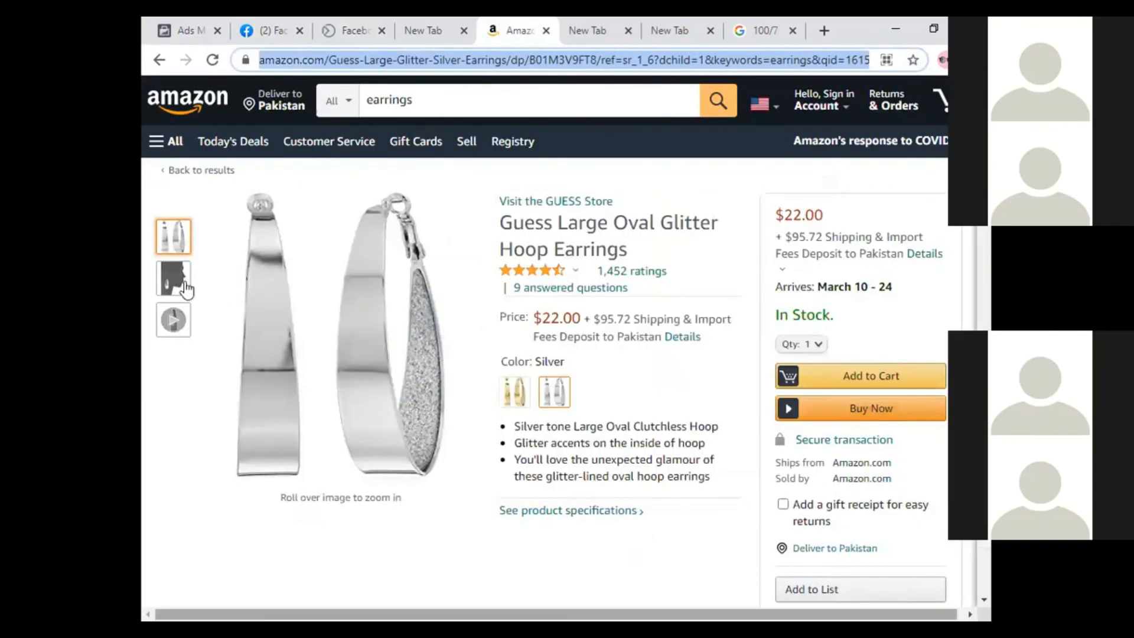
left_click(168, 275)
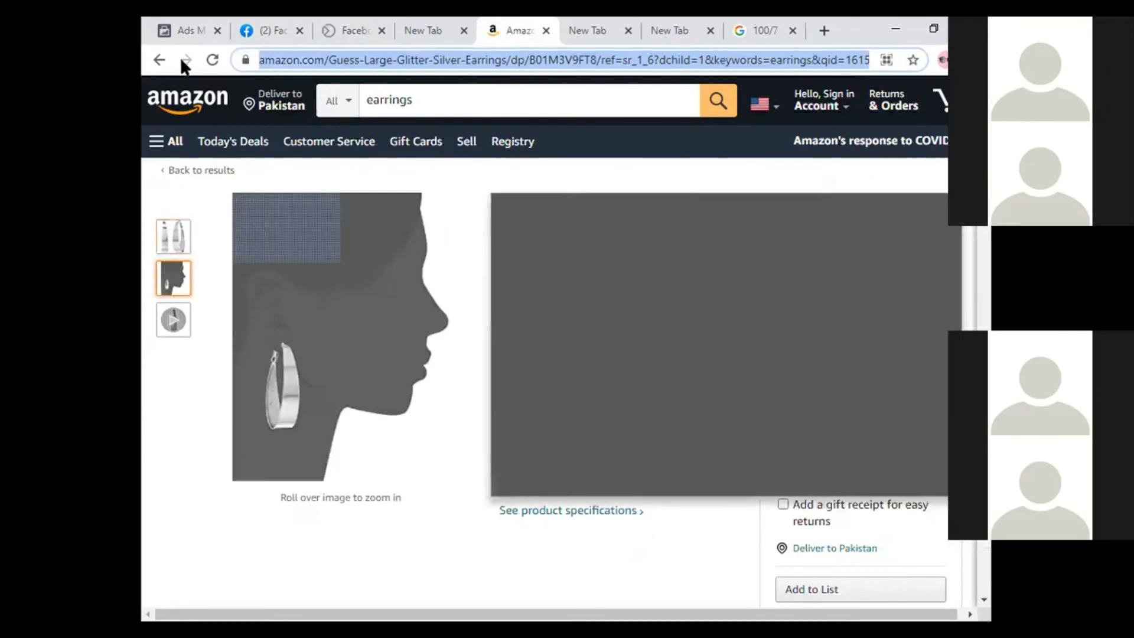
Return to Ads Manager and paste the Amazon earrings product link as the ad's Website URL
left_click(183, 31)
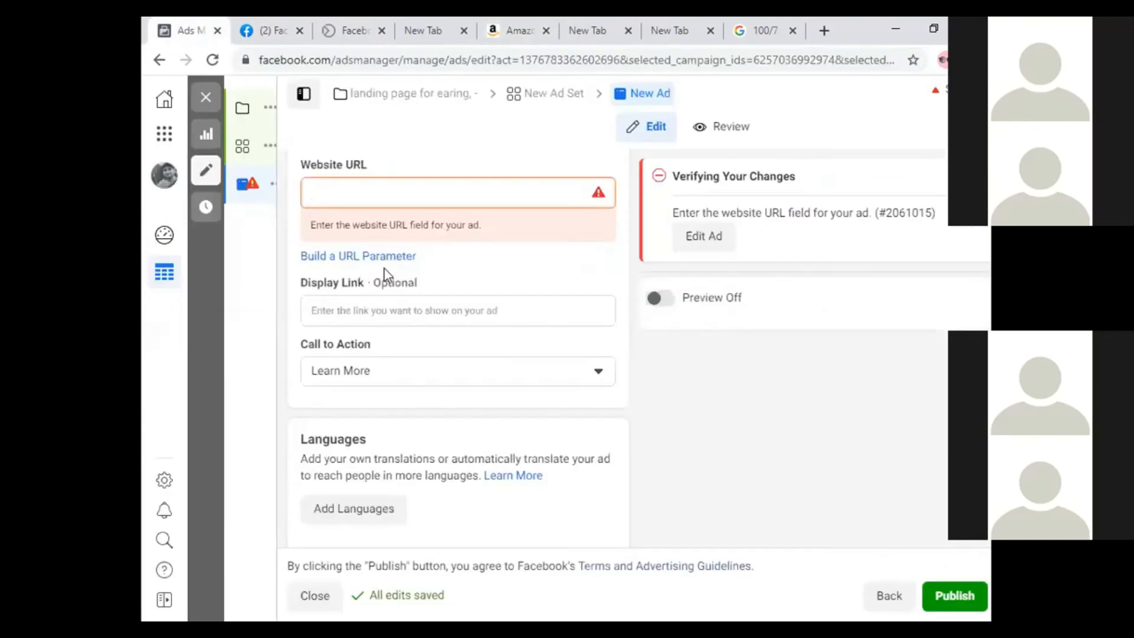
key("ctrl+v")
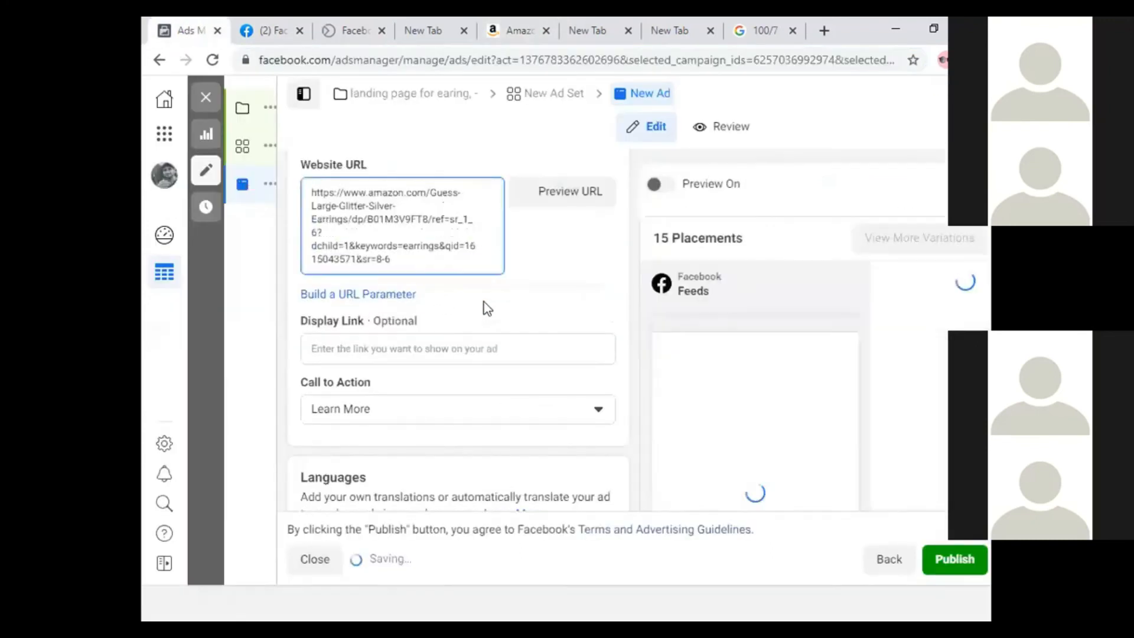
left_click(484, 305)
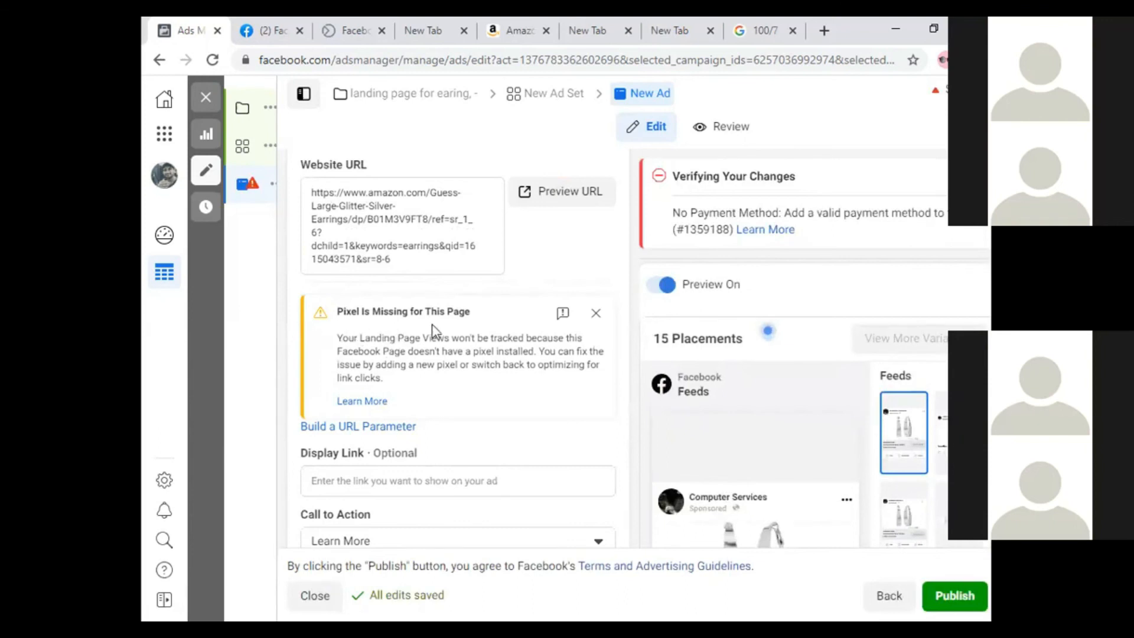
Highlight and read the explanation in the missing pixel notice under the Website URL
triple_click(436, 351)
double_click(438, 353)
triple_click(437, 353)
left_click(410, 346)
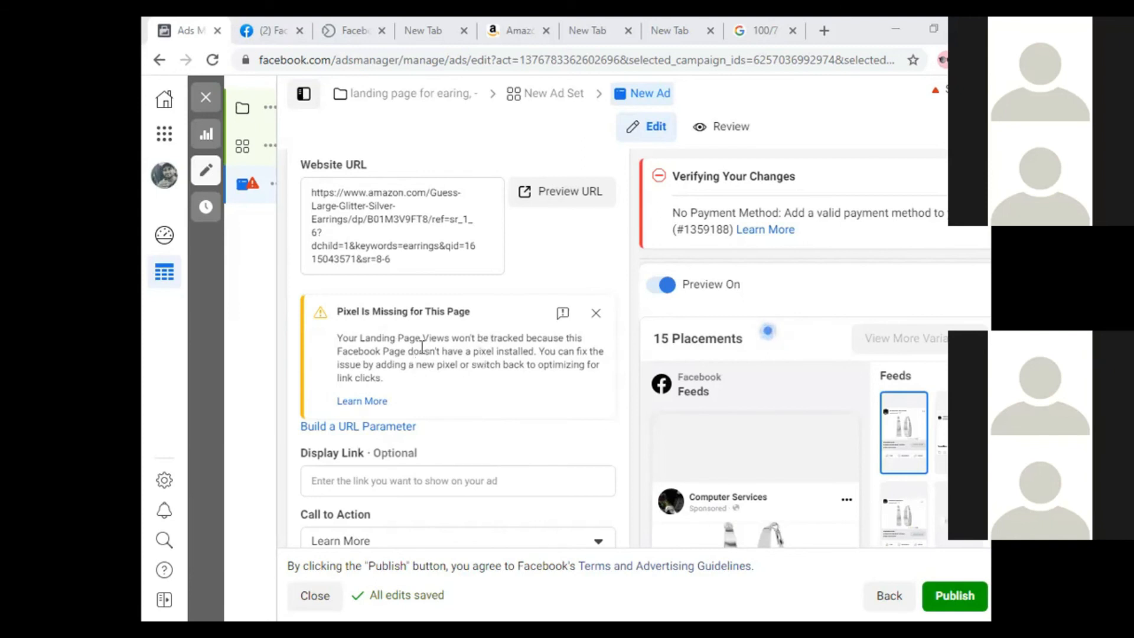
left_click_drag(335, 341, 391, 376)
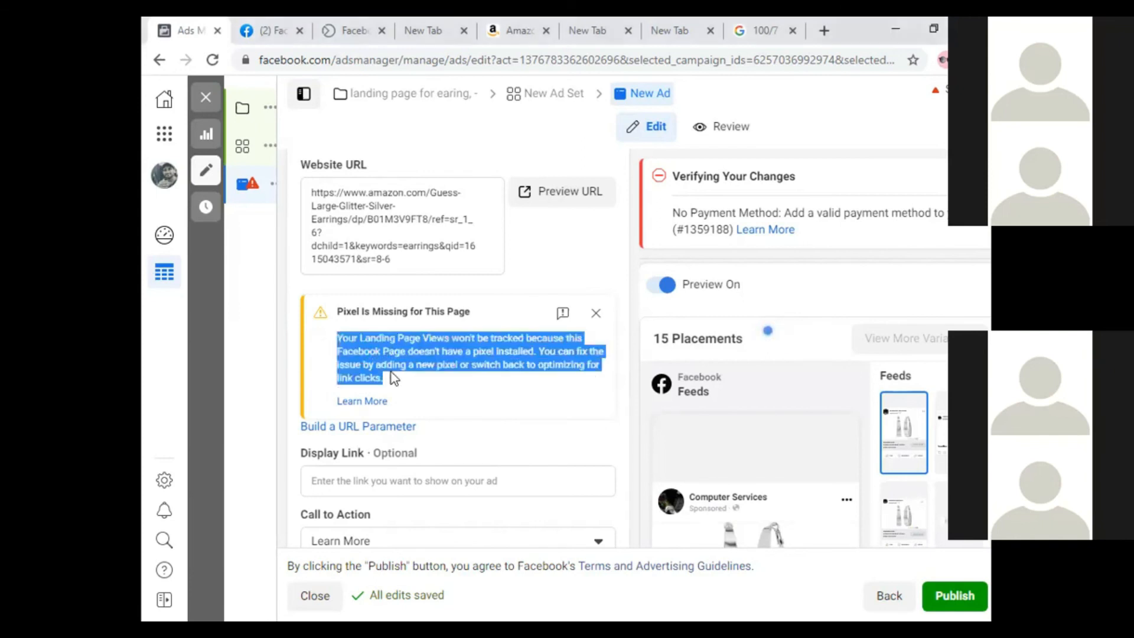
Finish reading the missing pixel notice and preview the ad in the Facebook Video Feeds and Right Column placements
triple_click(392, 370)
triple_click(528, 362)
scroll(529, 362, "down", 1)
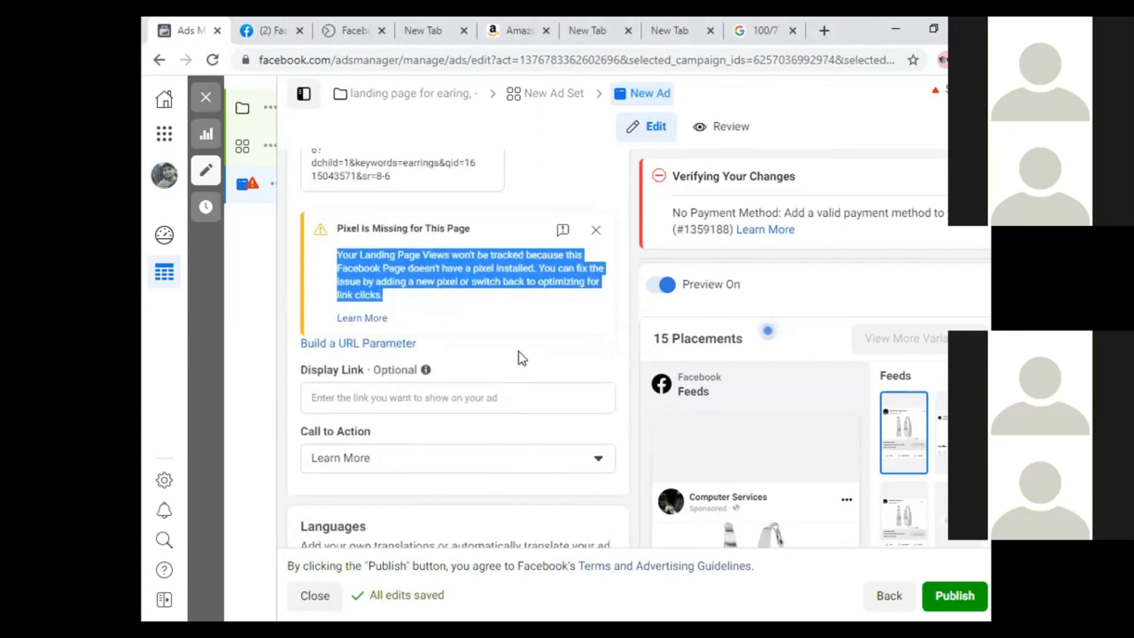
scroll(777, 423, "down", 1)
scroll(859, 410, "down", 1)
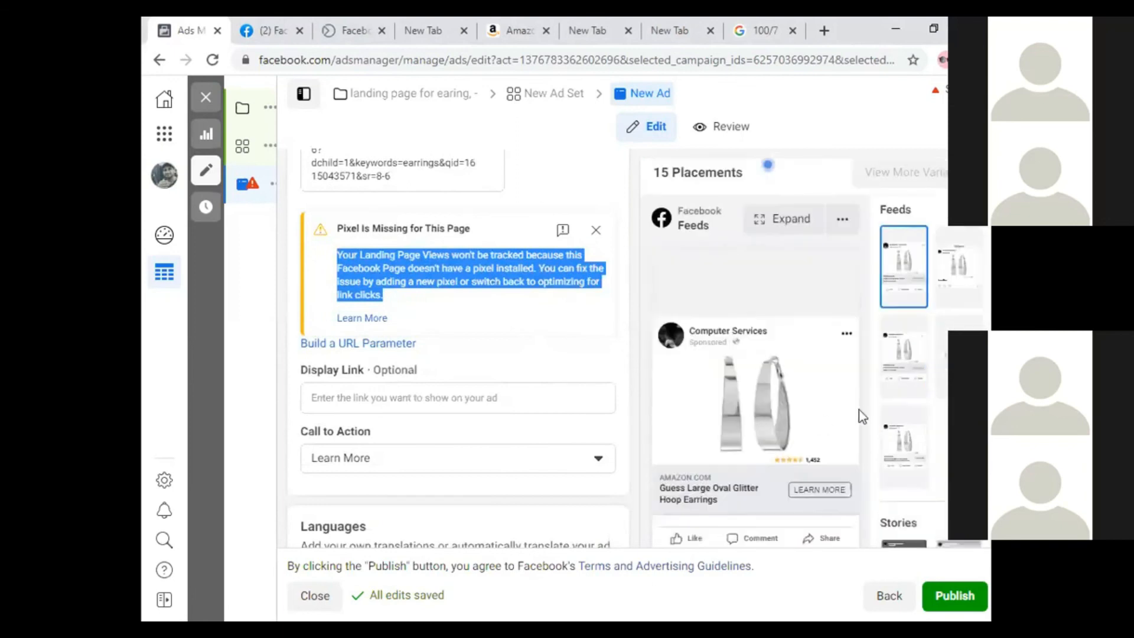
left_click(902, 355)
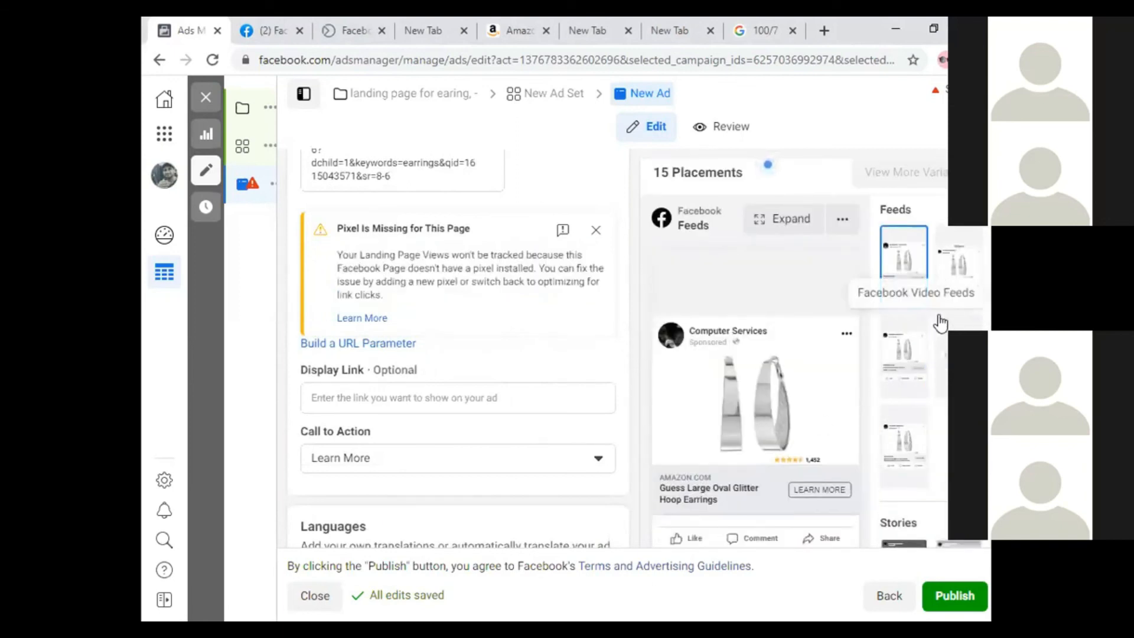
left_click(952, 290)
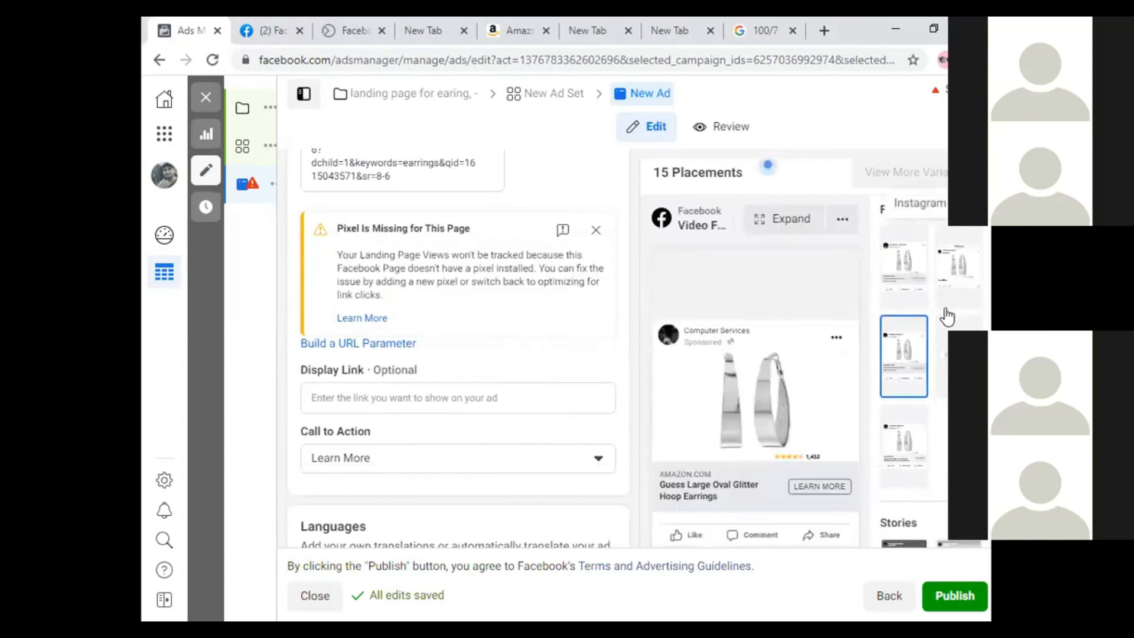
left_click(936, 400)
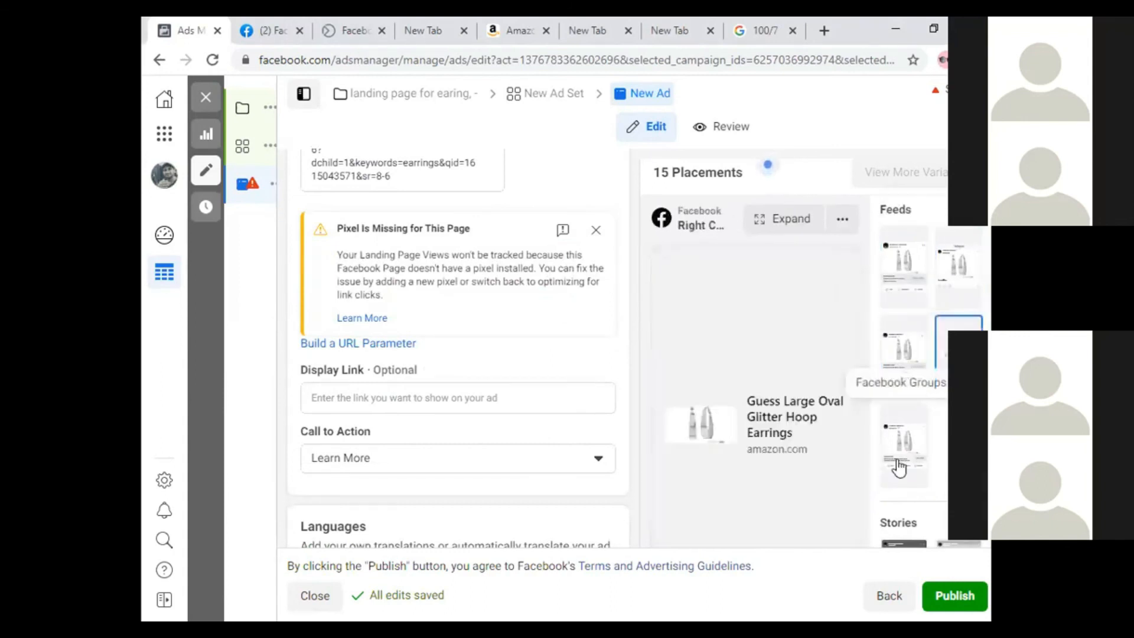
Preview the ad in the Instagram Stories, Facebook Stories and Facebook In-Stream Video placements
scroll(899, 468, "down", 4)
left_click(905, 336)
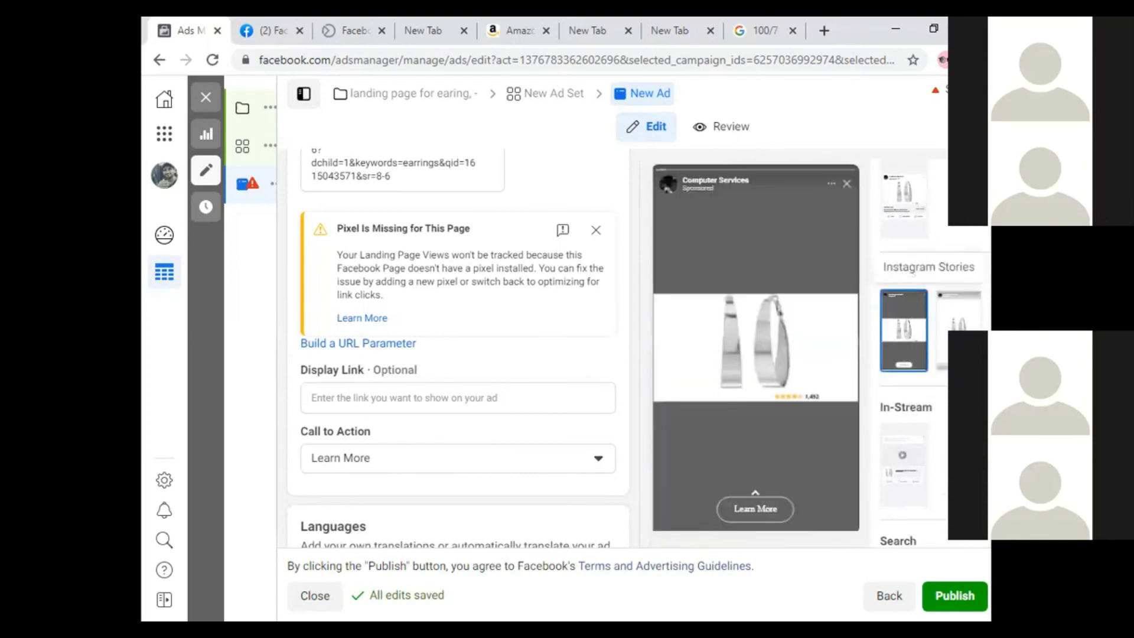
left_click(958, 326)
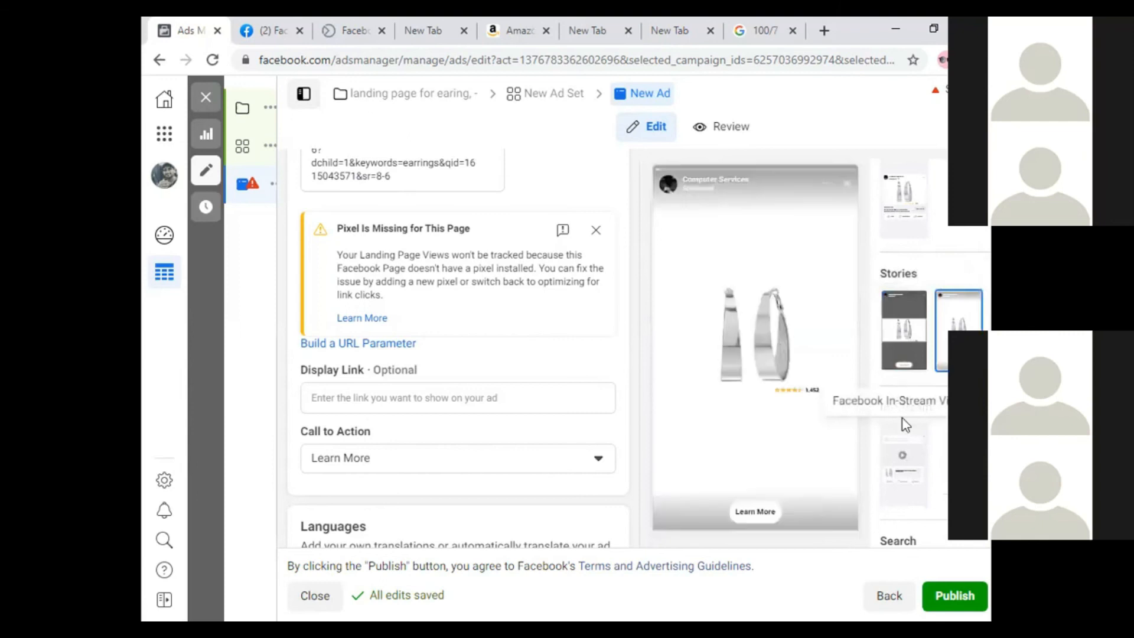
left_click(909, 472)
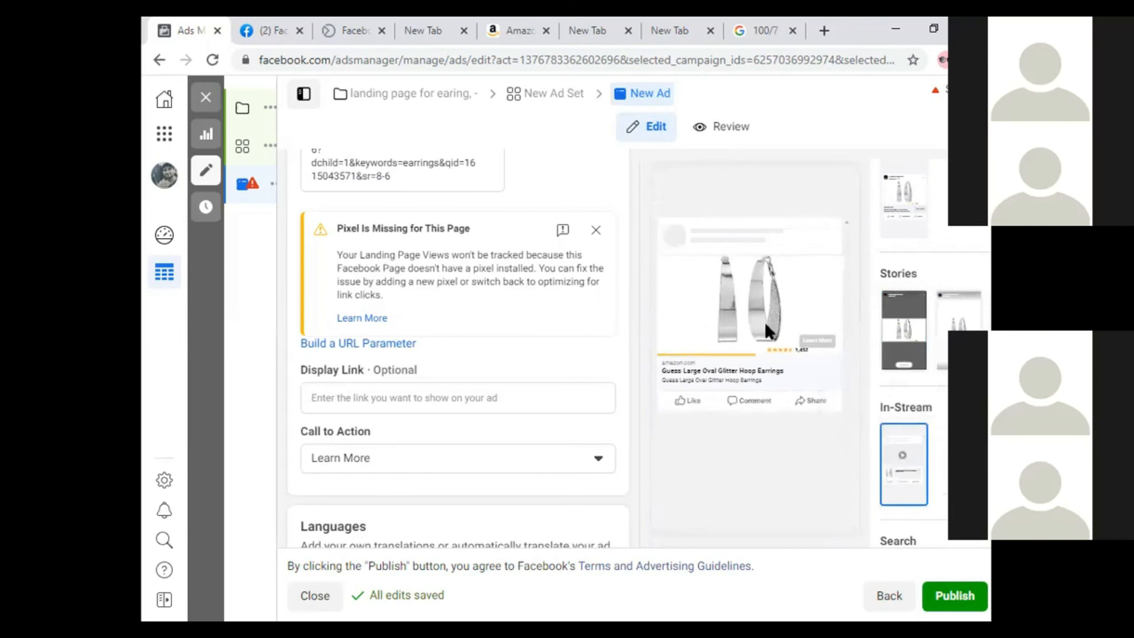
left_click(462, 393)
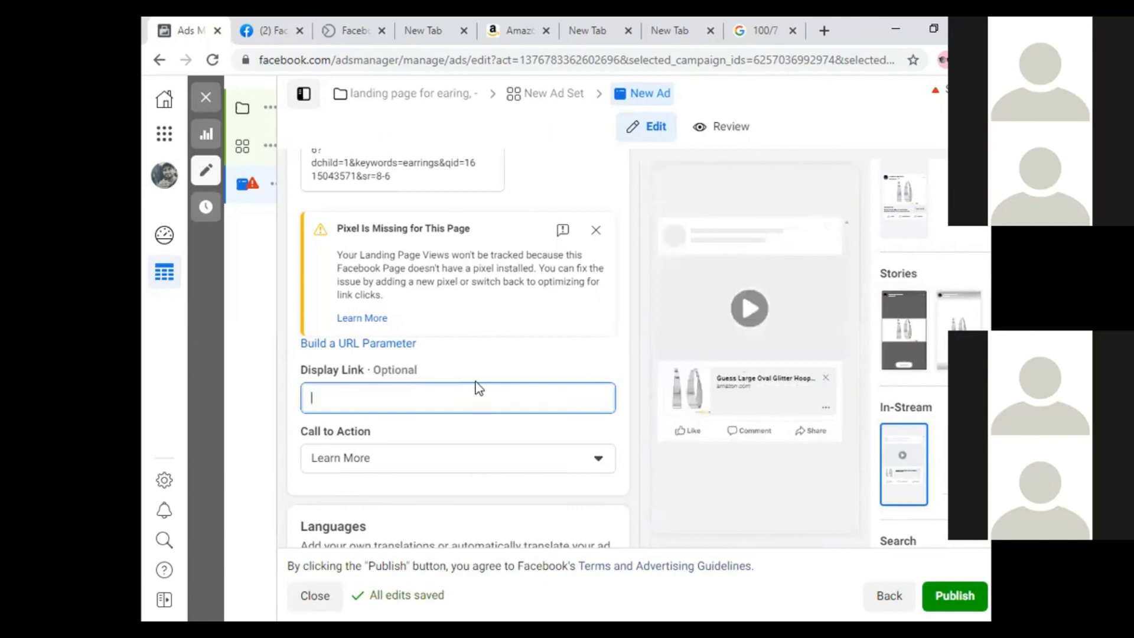
mouse_move(471, 369)
left_click(426, 369)
mouse_move(425, 371)
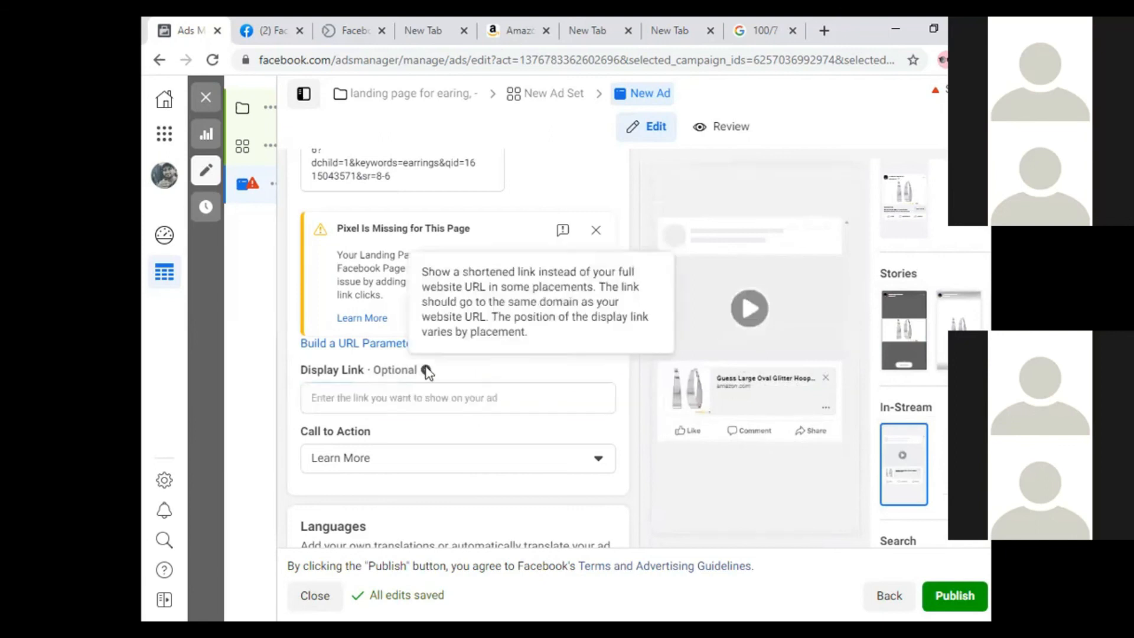
left_click(491, 392)
type("https://cutt.ly/UziFM0Z")
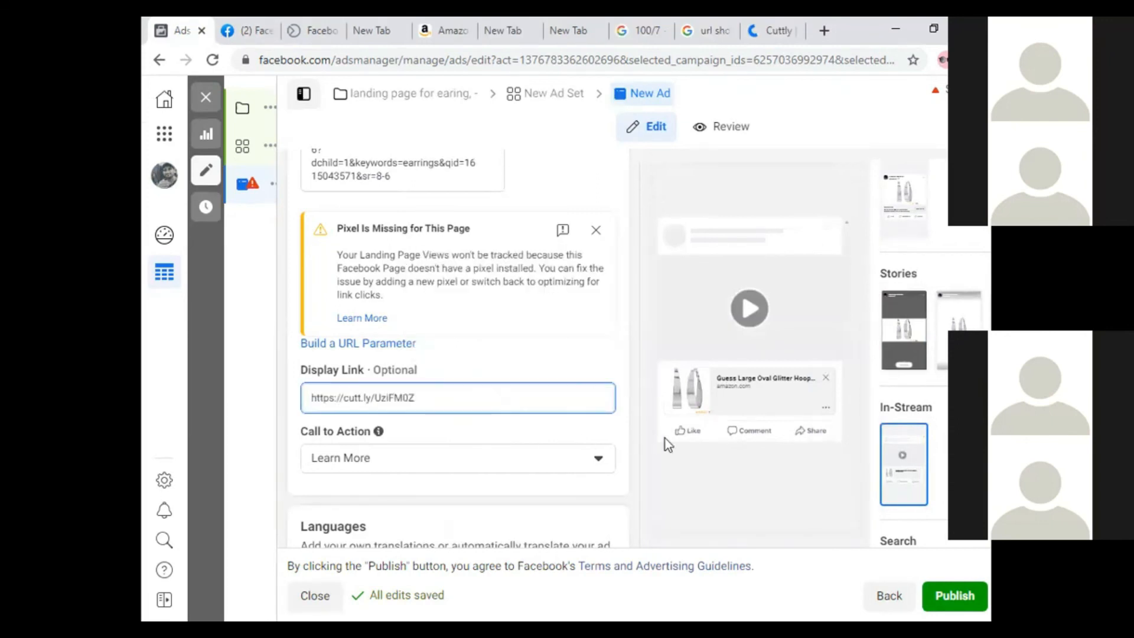
left_click(745, 378)
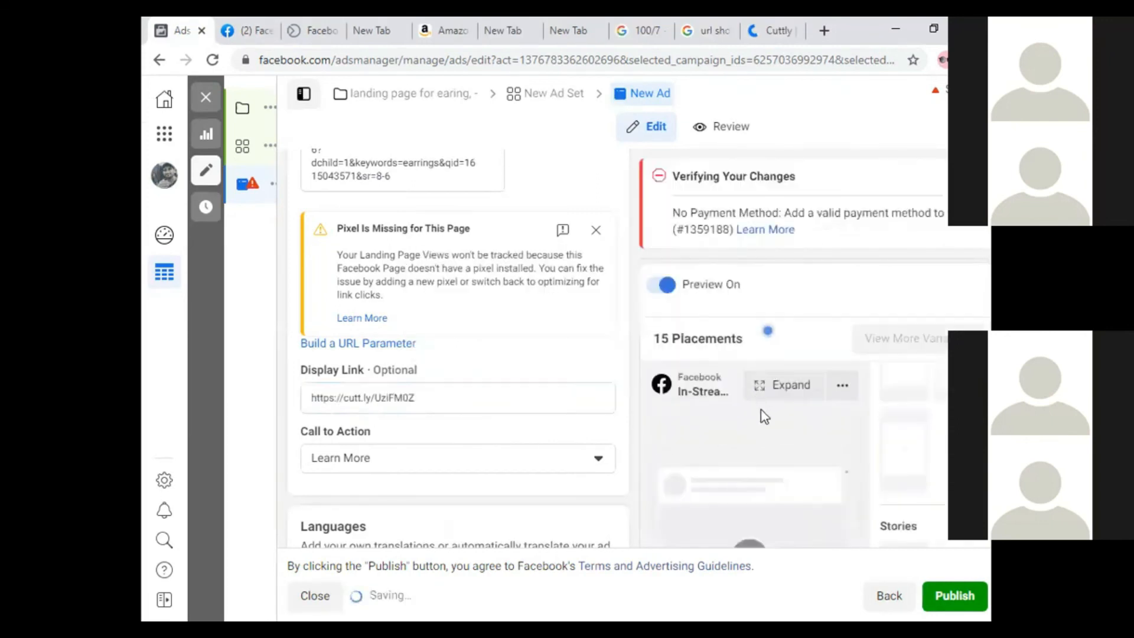
Check the short display link in the In-Stream preview and compare it with the Instagram and Facebook Stories previews
scroll(768, 422, "down", 4)
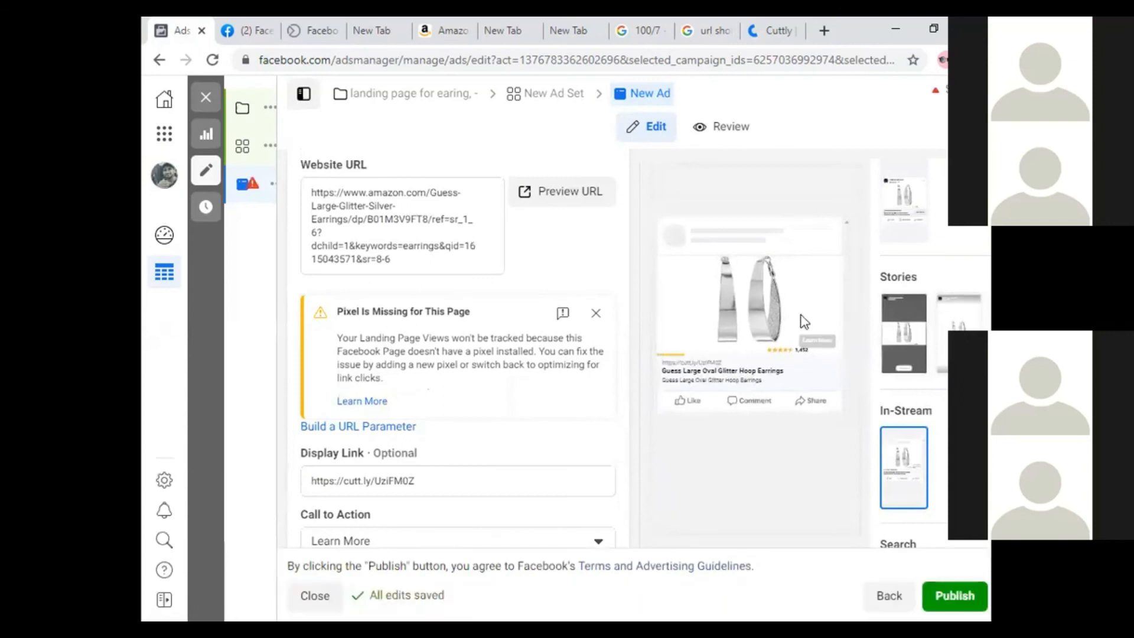
left_click(904, 365)
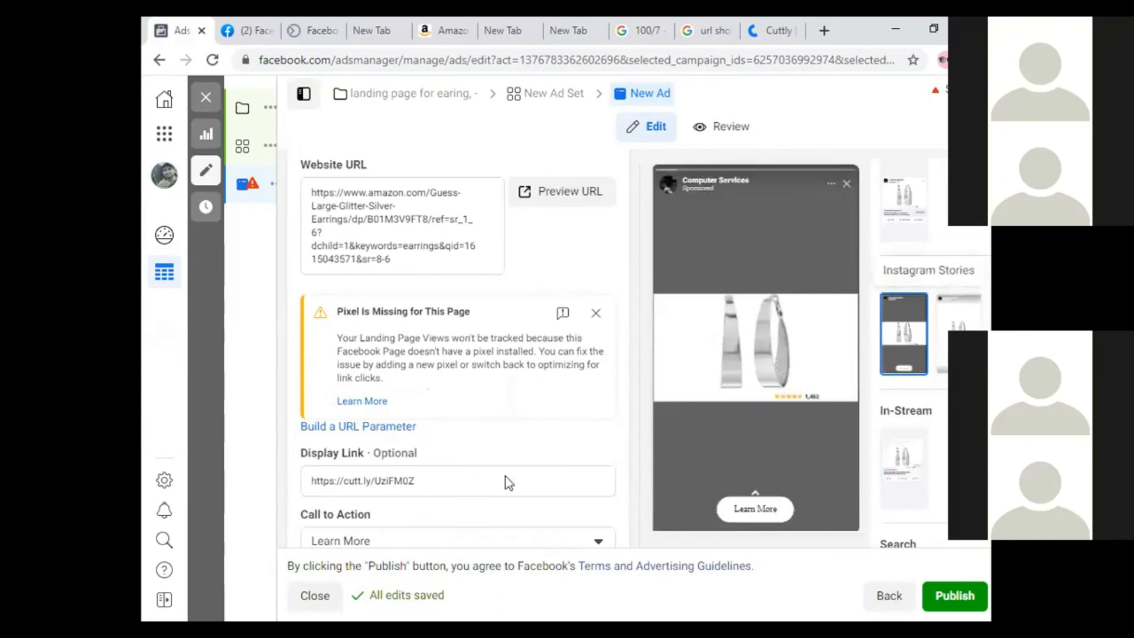
scroll(478, 479, "down", 3)
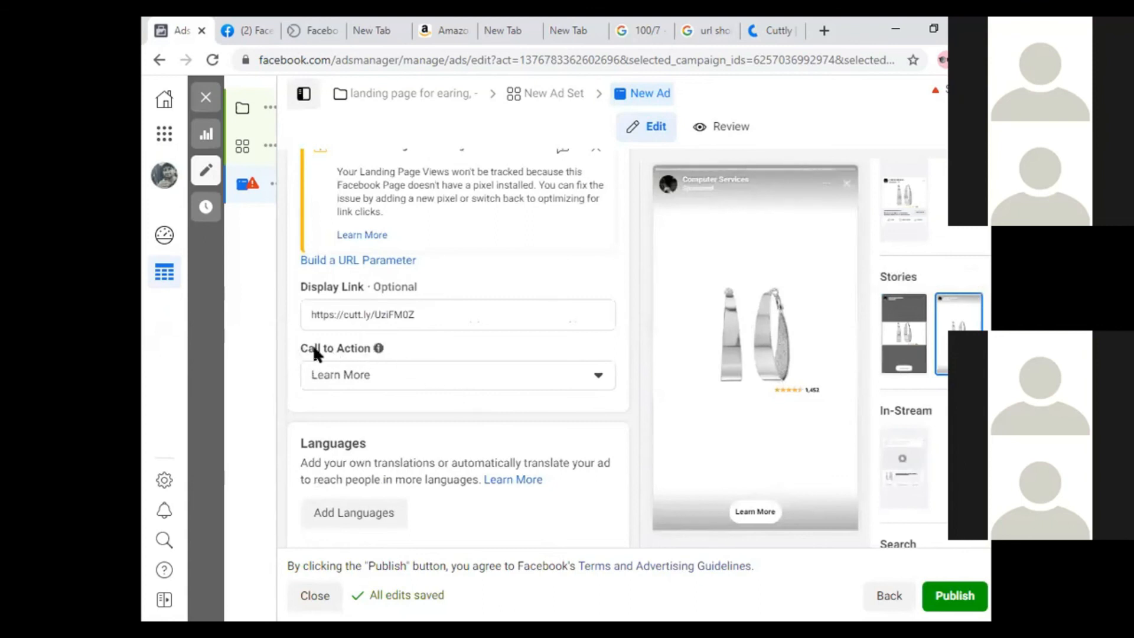
Preview the call to action in Instagram Stories and look through the Call to Action options, keeping Learn More
triple_click(359, 355)
left_click(361, 350)
left_click(901, 340)
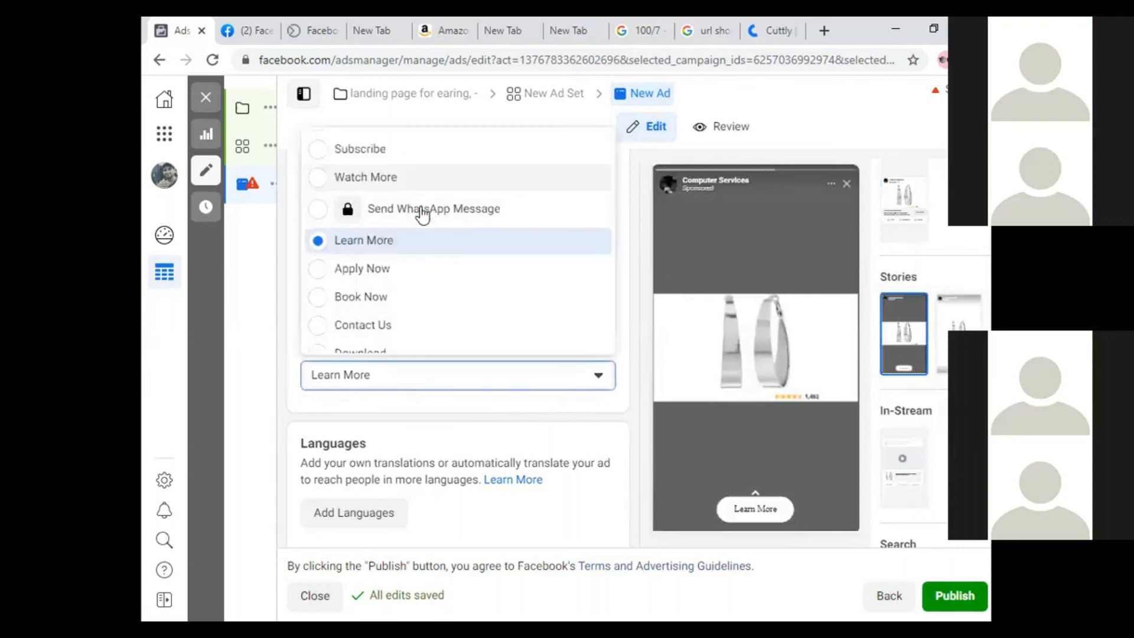
scroll(424, 195, "up", 5)
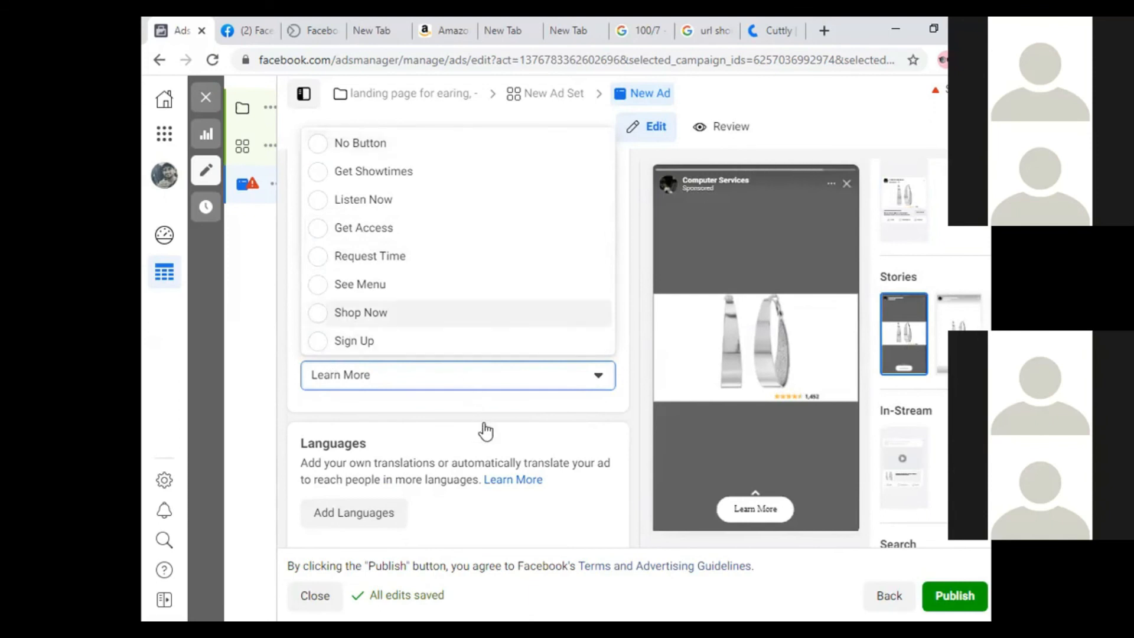
key("Return")
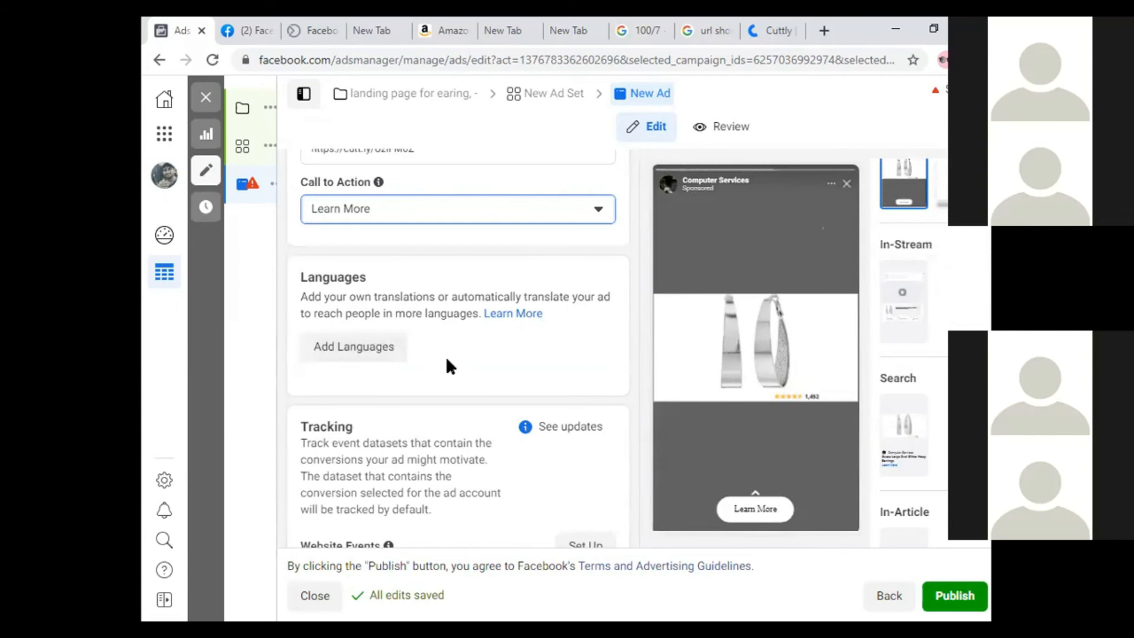
Review the ad's Languages and Tracking sections, including the website, app and offline event options and URL parameters
double_click(391, 311)
left_click(326, 362)
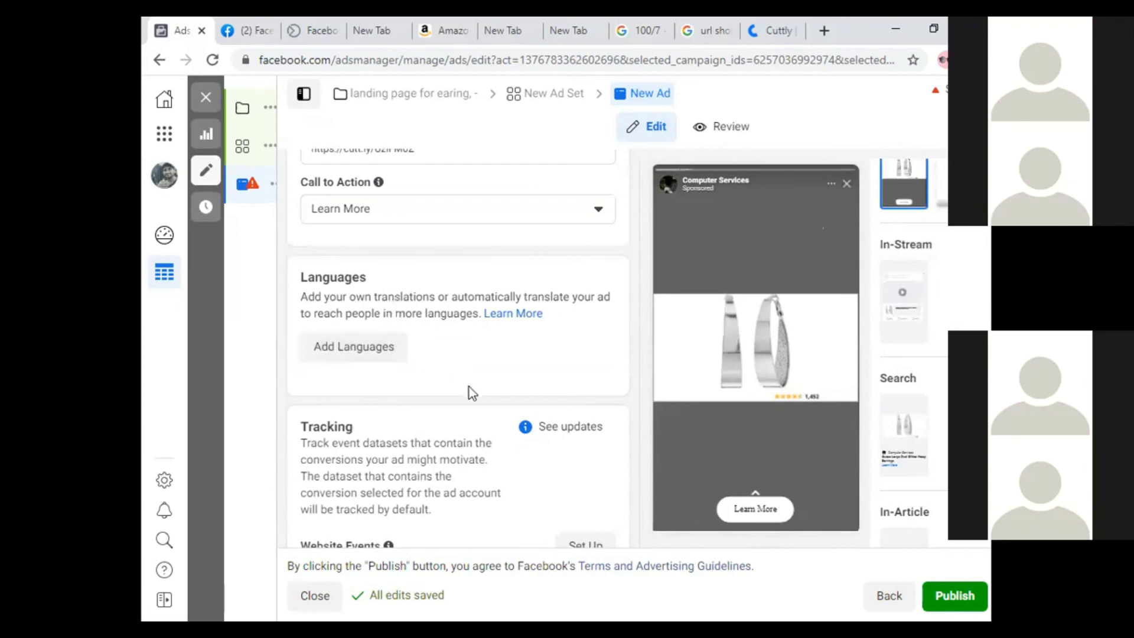
scroll(464, 443, "down", 1)
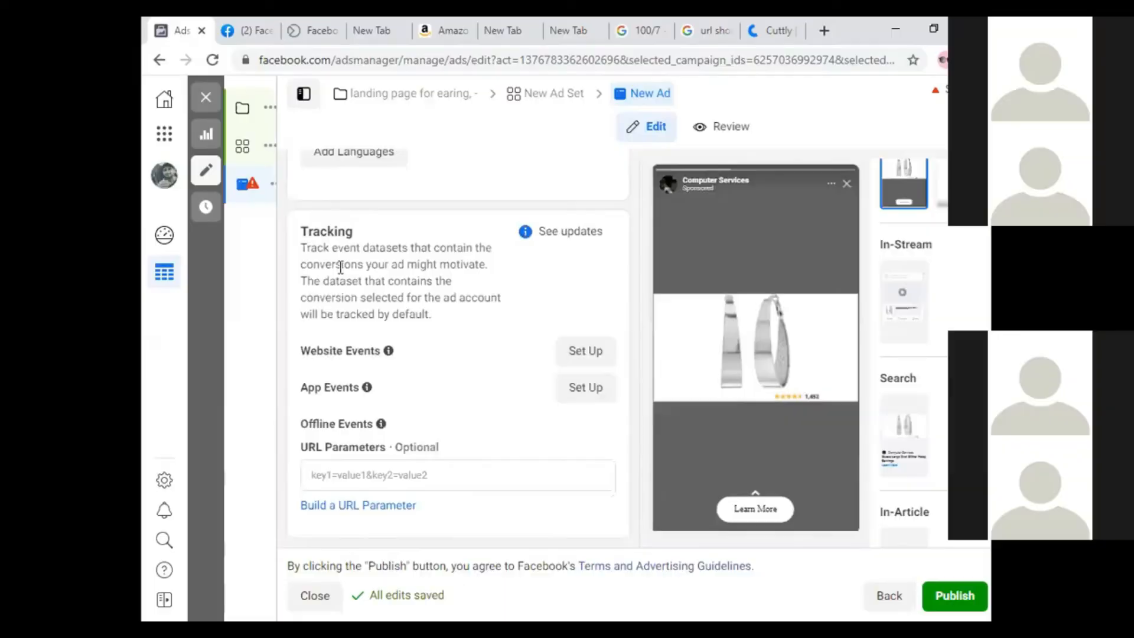
scroll(376, 346, "up", 10)
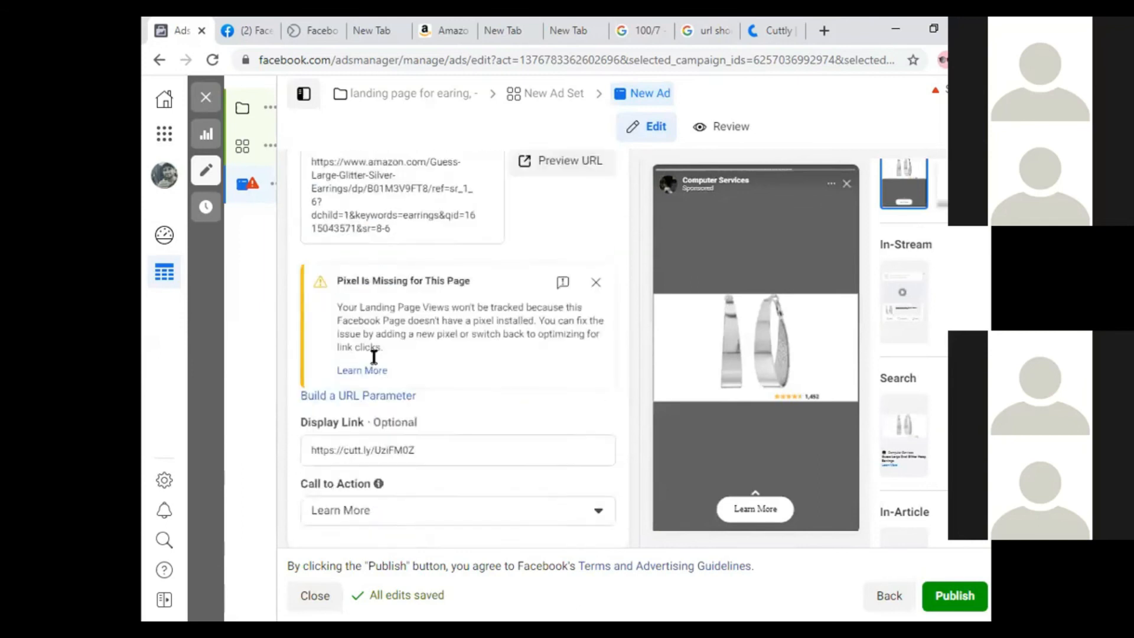
scroll(388, 431, "down", 6)
scroll(387, 431, "down", 5)
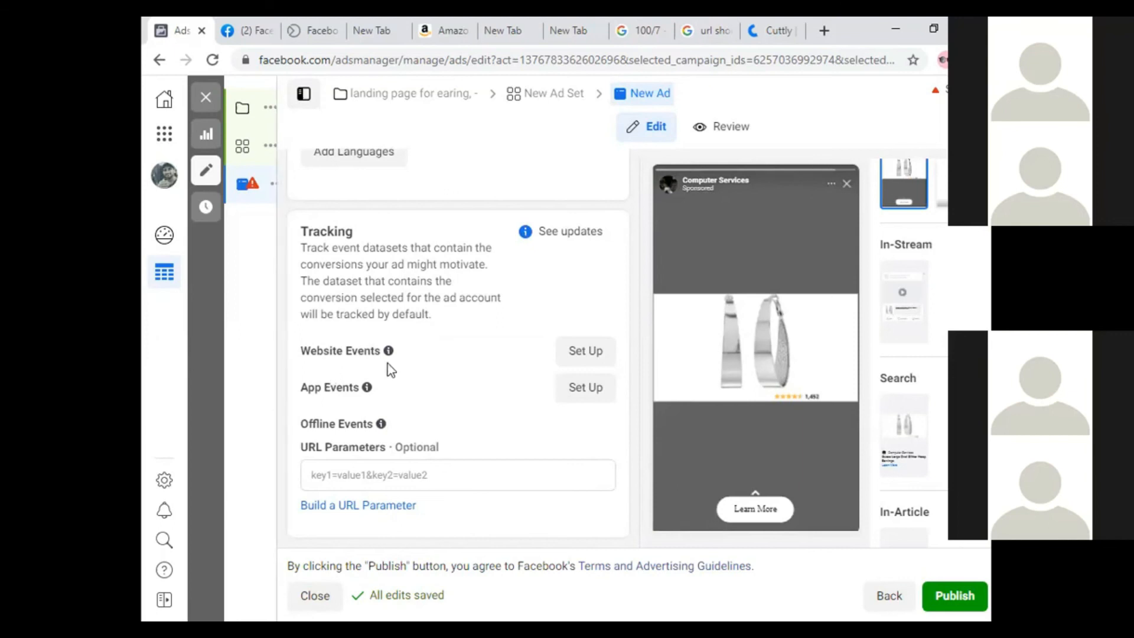
mouse_move(389, 353)
scroll(570, 370, "down", 5)
scroll(746, 429, "up", 3)
Highlight and read the missing payment method notice beside the ad's Headline and Description fields
scroll(534, 370, "up", 5)
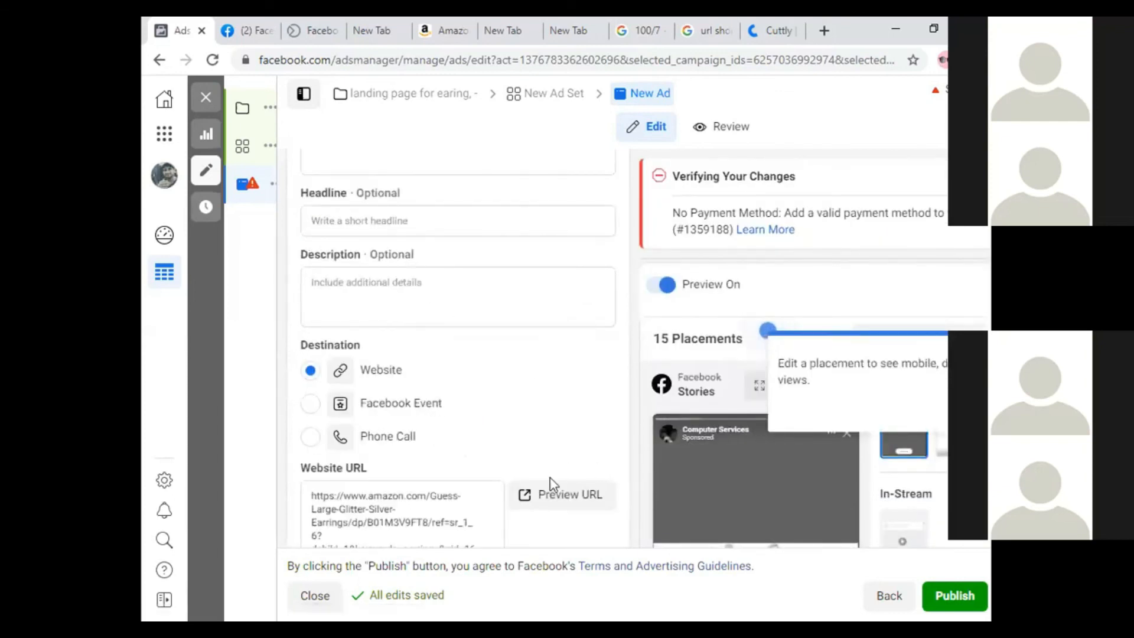
triple_click(751, 212)
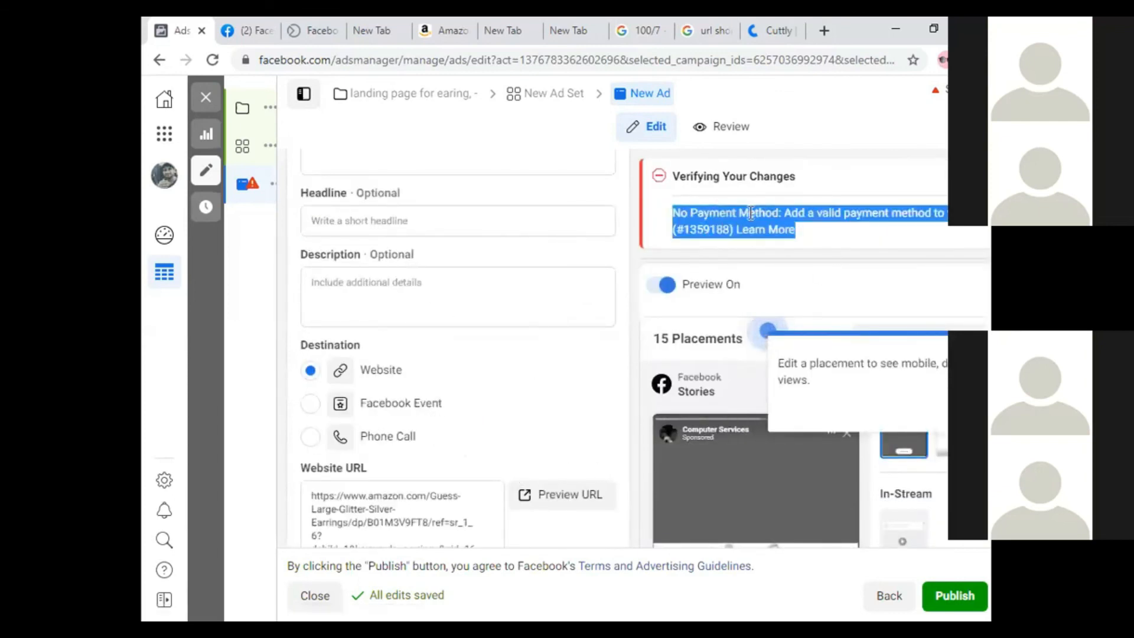
left_click(832, 213)
triple_click(702, 213)
left_click(706, 212)
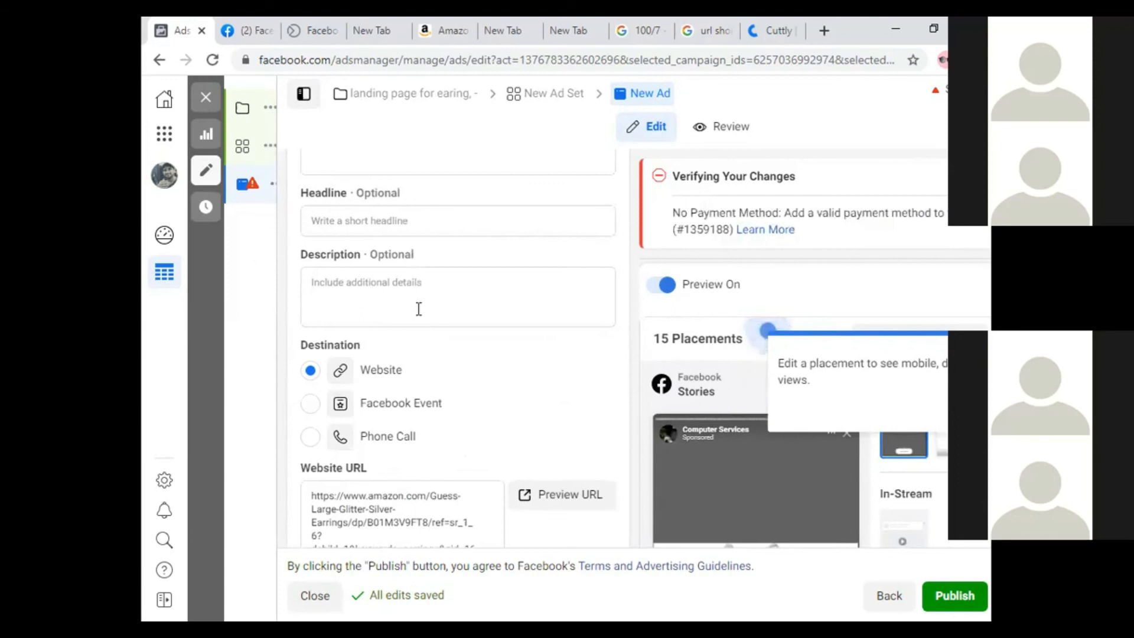
Return from the ad to the settings of the landing page for earing campaign
scroll(313, 126, "up", 8)
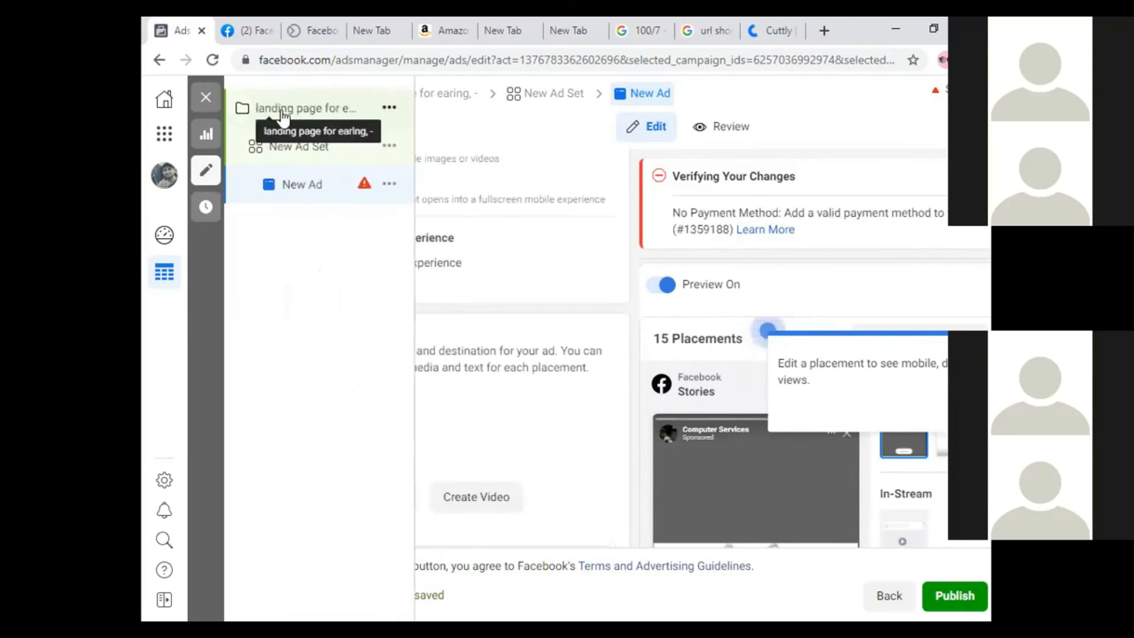
left_click(282, 115)
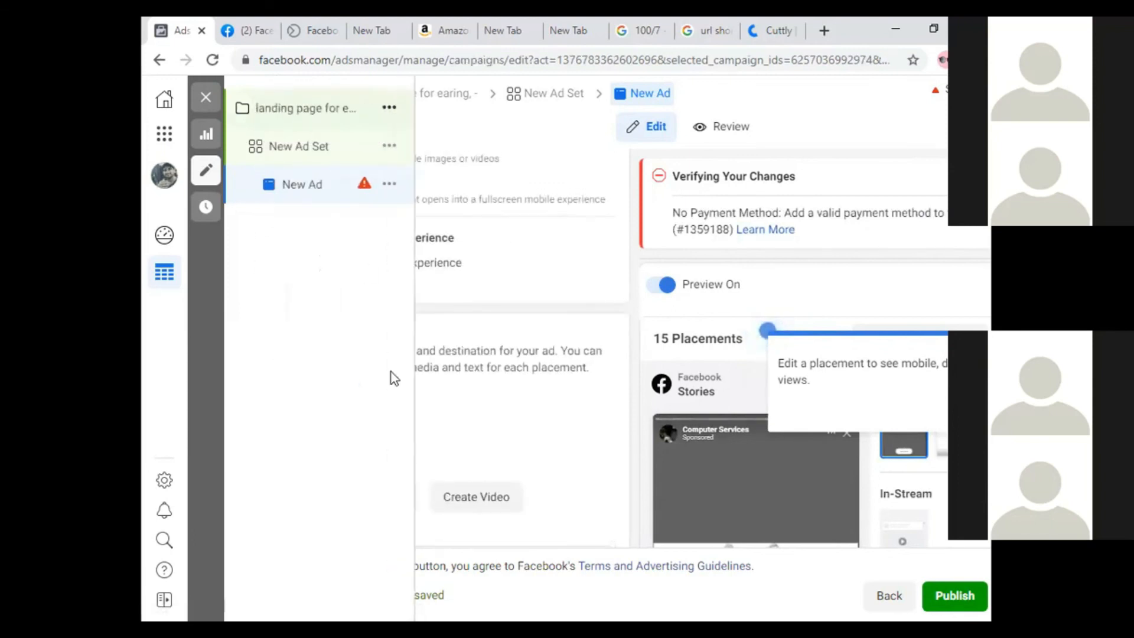